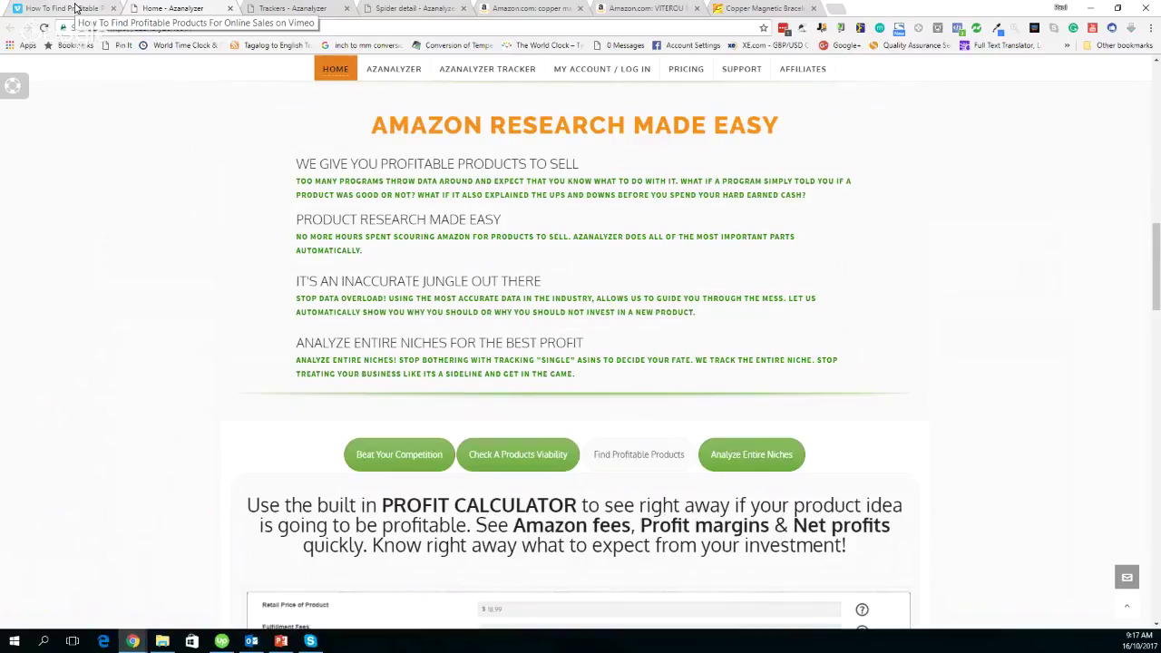
Step: Check the Vimeo page about finding profitable products, and review the feature sections on the Azanalyzer home page
{"action": "left_click", "coordinate": [77, 8]}
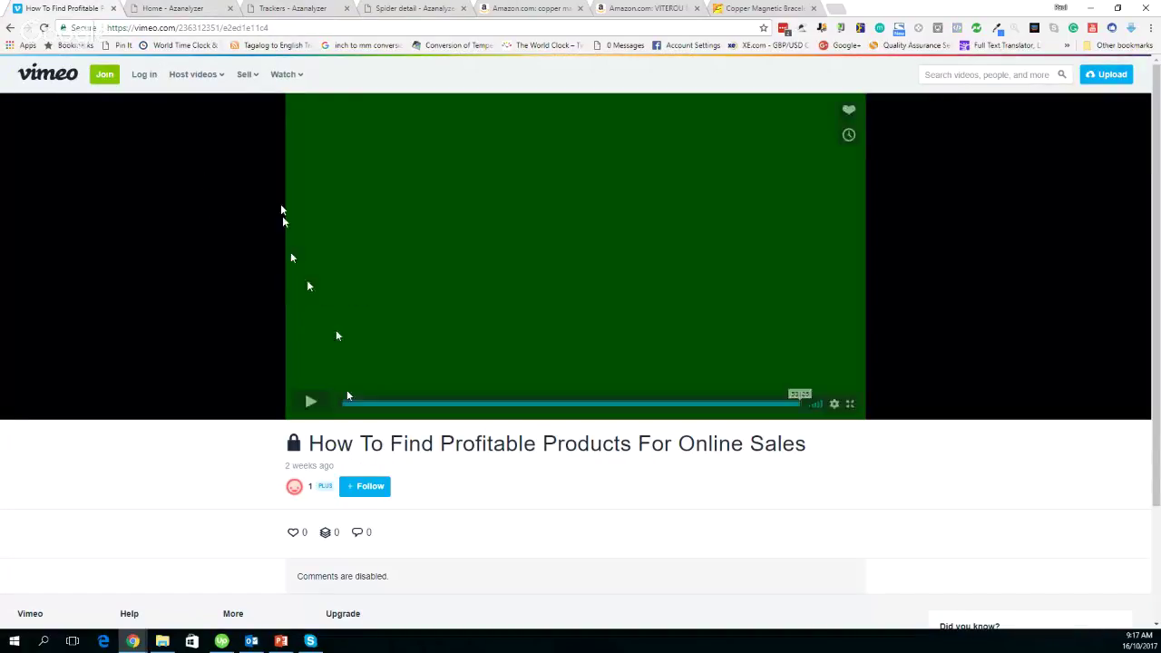
{"action": "left_click", "coordinate": [179, 8]}
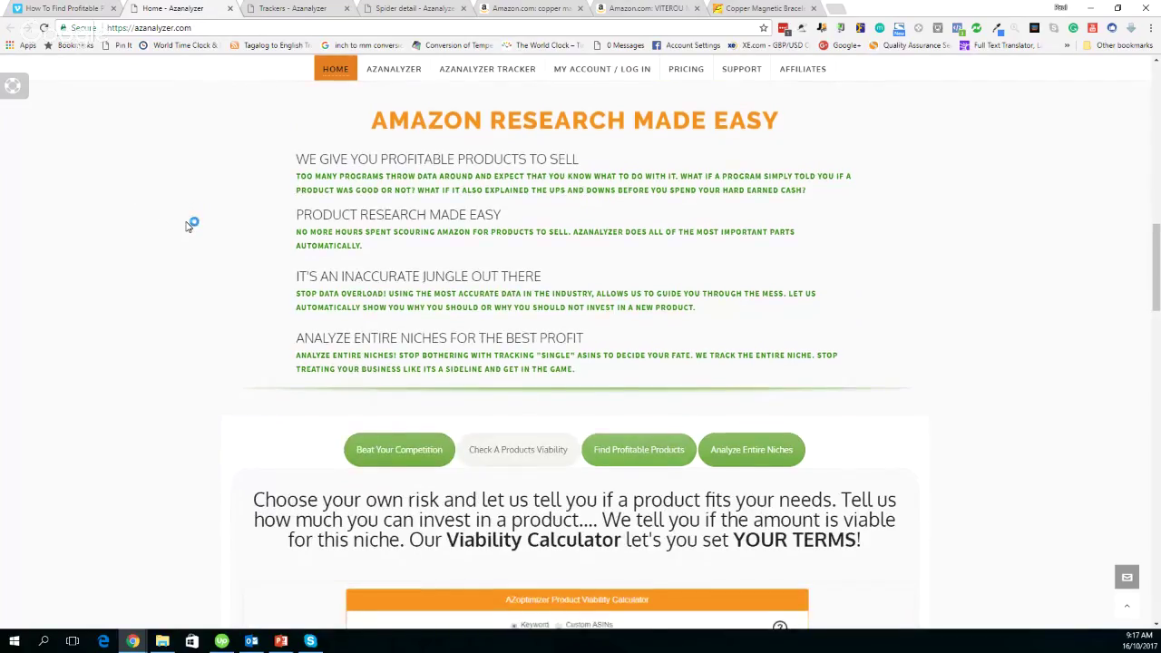
{"action": "scroll", "coordinate": [189, 228], "scroll_direction": "down", "scroll_amount": 3}
{"action": "scroll", "coordinate": [188, 227], "scroll_direction": "down", "scroll_amount": 1}
{"action": "scroll", "coordinate": [185, 228], "scroll_direction": "down", "scroll_amount": 4}
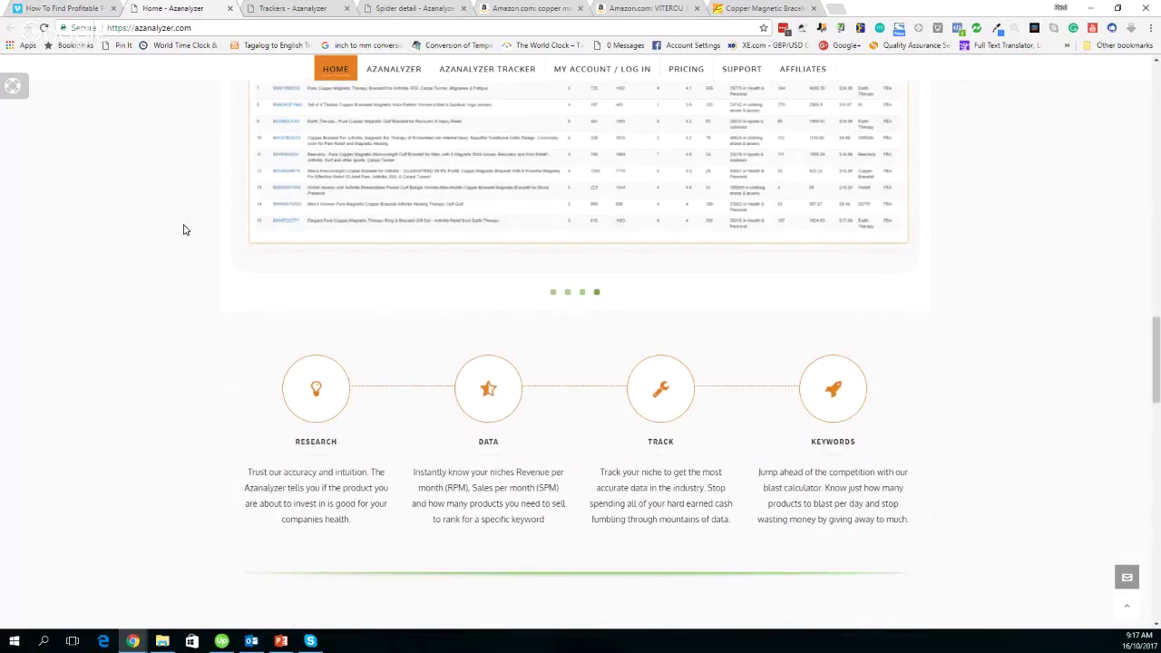
{"action": "scroll", "coordinate": [185, 229], "scroll_direction": "up", "scroll_amount": 7}
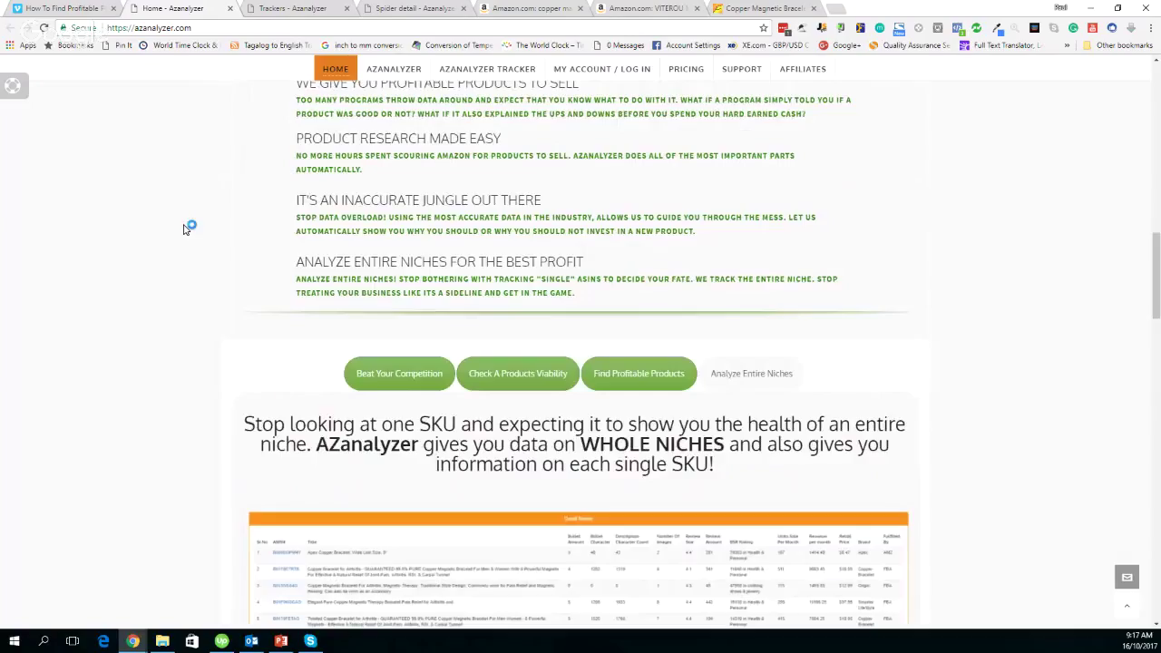
Step: Open the Product Viability Calculator on the Azanalyzer page and enlarge the page display
{"action": "left_click", "coordinate": [389, 72]}
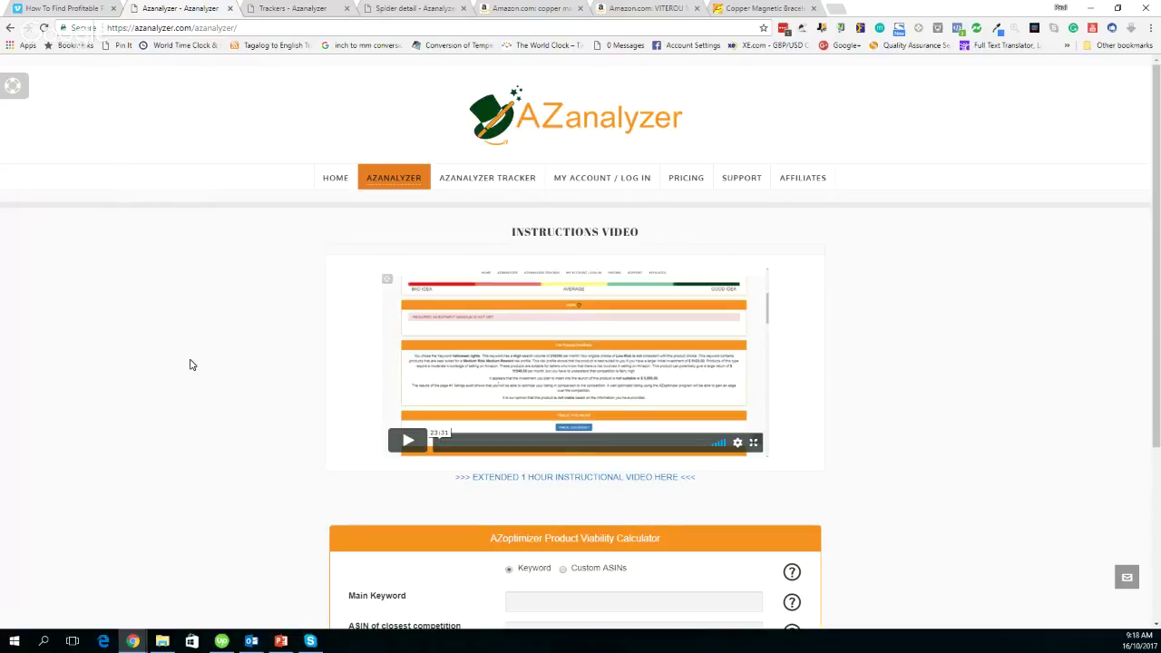
{"action": "scroll", "coordinate": [191, 364], "scroll_direction": "down", "scroll_amount": 3}
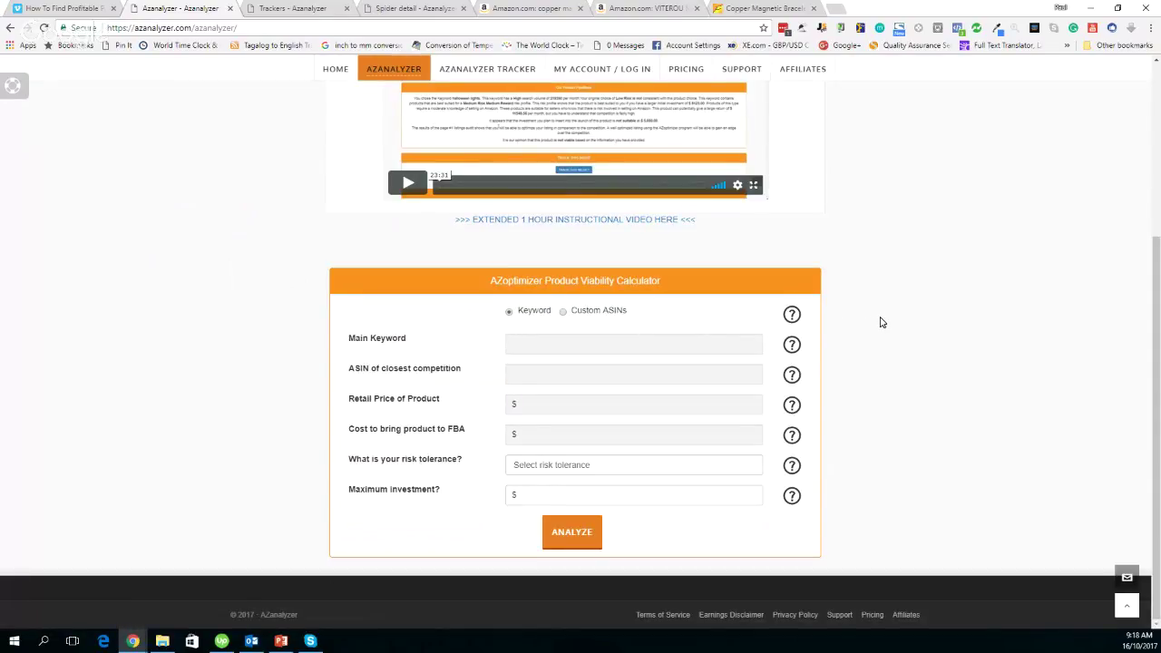
{"action": "key", "text": "ctrl+plus"}
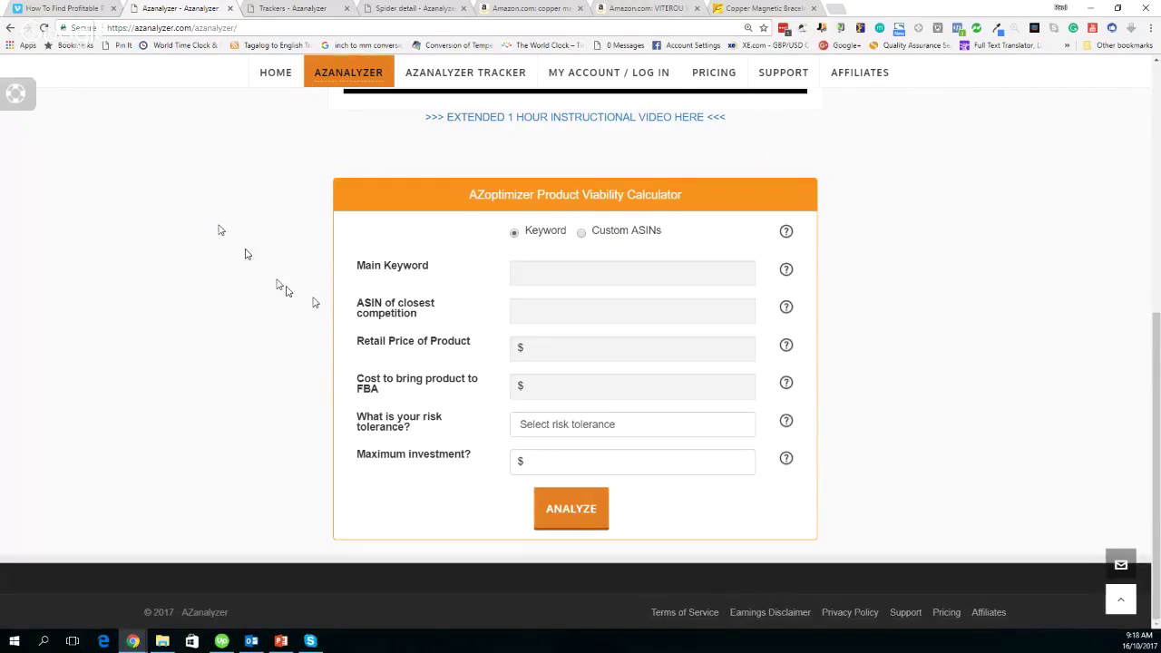
{"action": "left_click", "coordinate": [591, 275]}
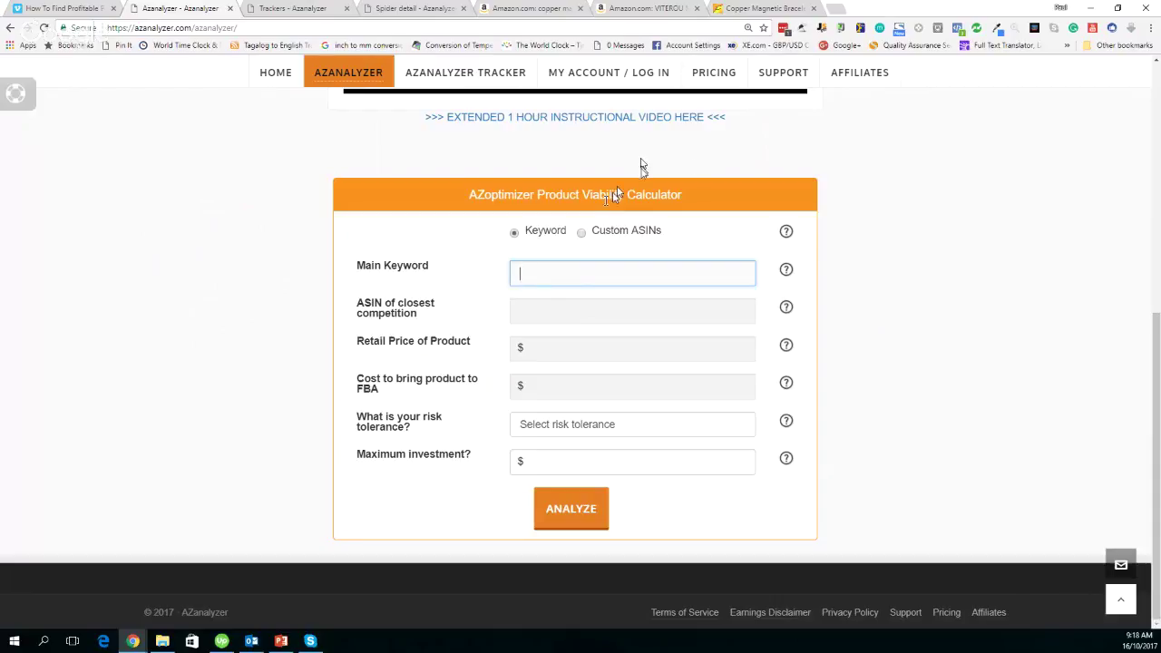
Step: Switch the calculator to Custom ASINs, review its Top 5 and Other ASIN fields, and return it to Keyword
{"action": "left_click", "coordinate": [582, 233]}
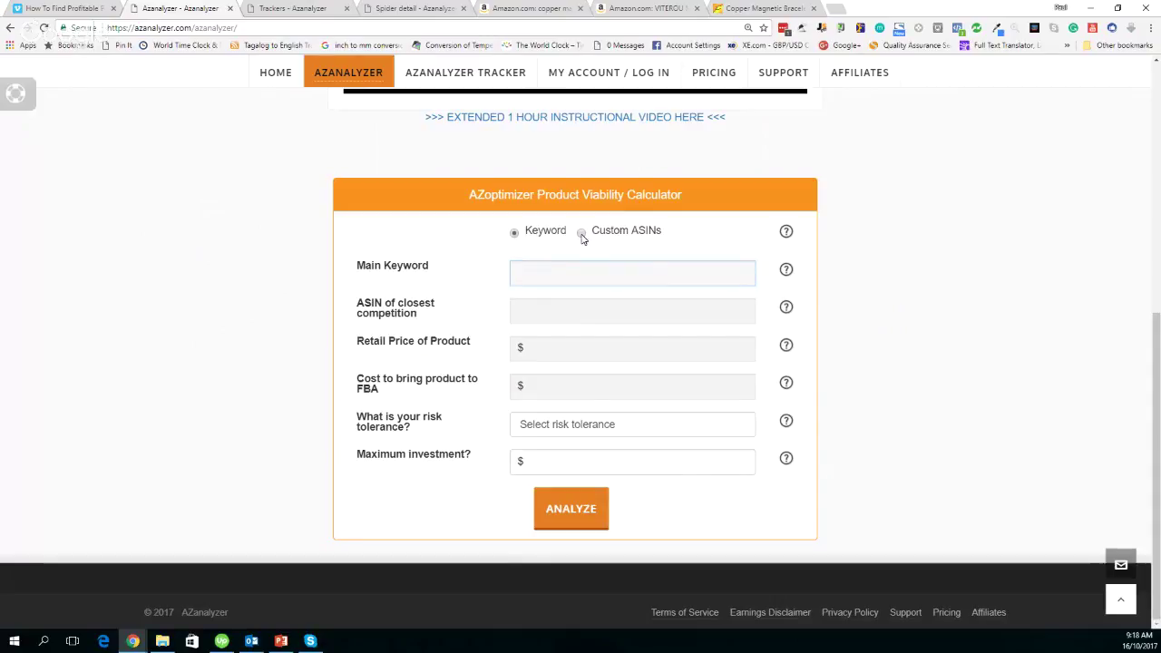
{"action": "scroll", "coordinate": [697, 264], "scroll_direction": "down", "scroll_amount": 1}
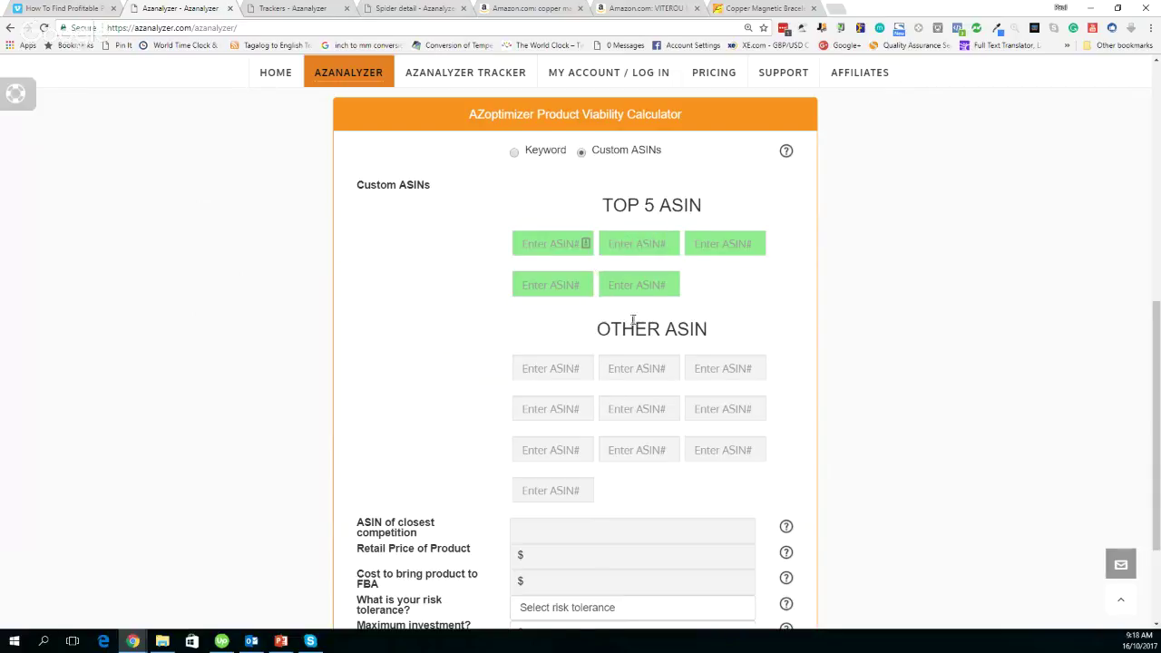
{"action": "scroll", "coordinate": [633, 319], "scroll_direction": "down", "scroll_amount": 1}
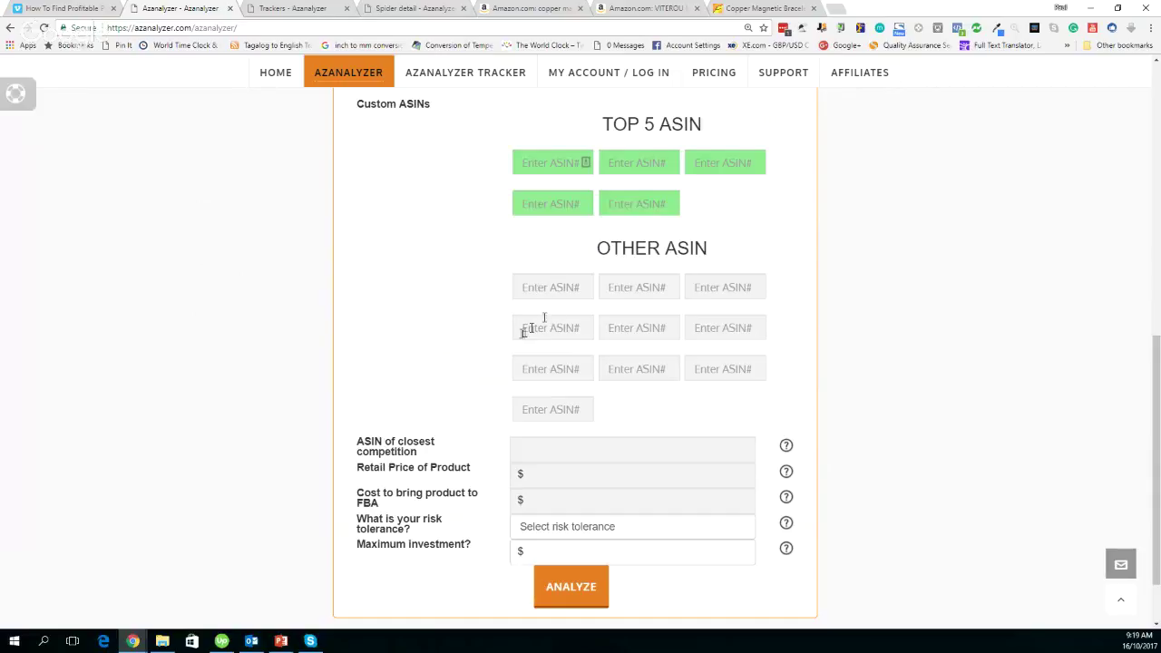
{"action": "scroll", "coordinate": [472, 308], "scroll_direction": "up", "scroll_amount": 4}
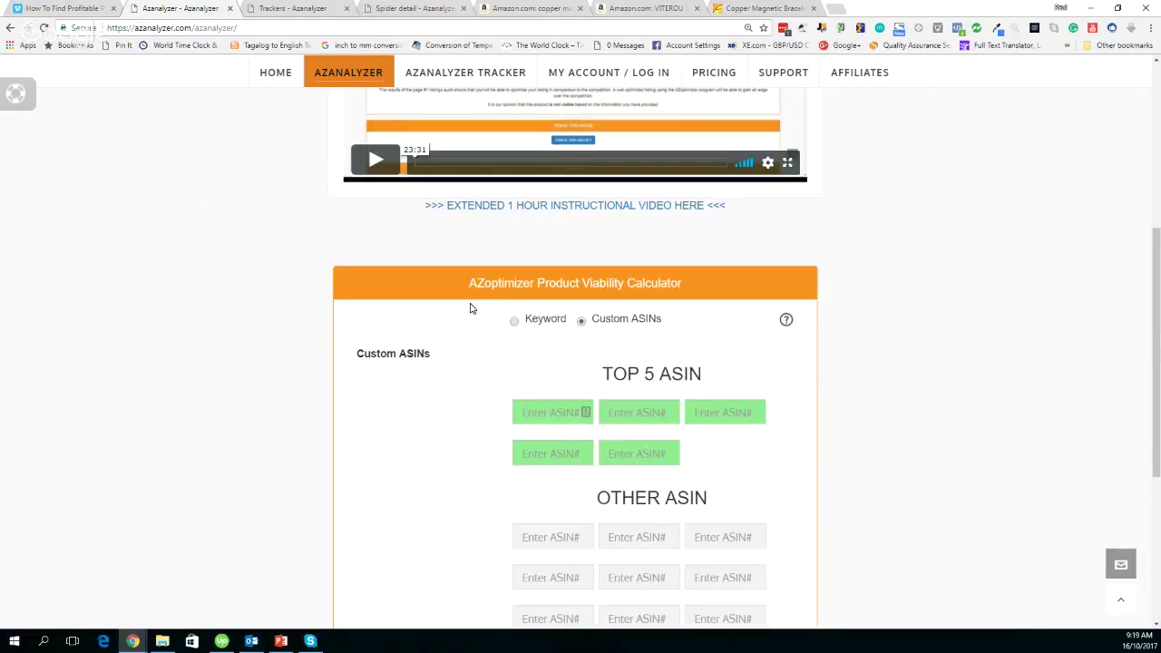
{"action": "scroll", "coordinate": [474, 332], "scroll_direction": "down", "scroll_amount": 2}
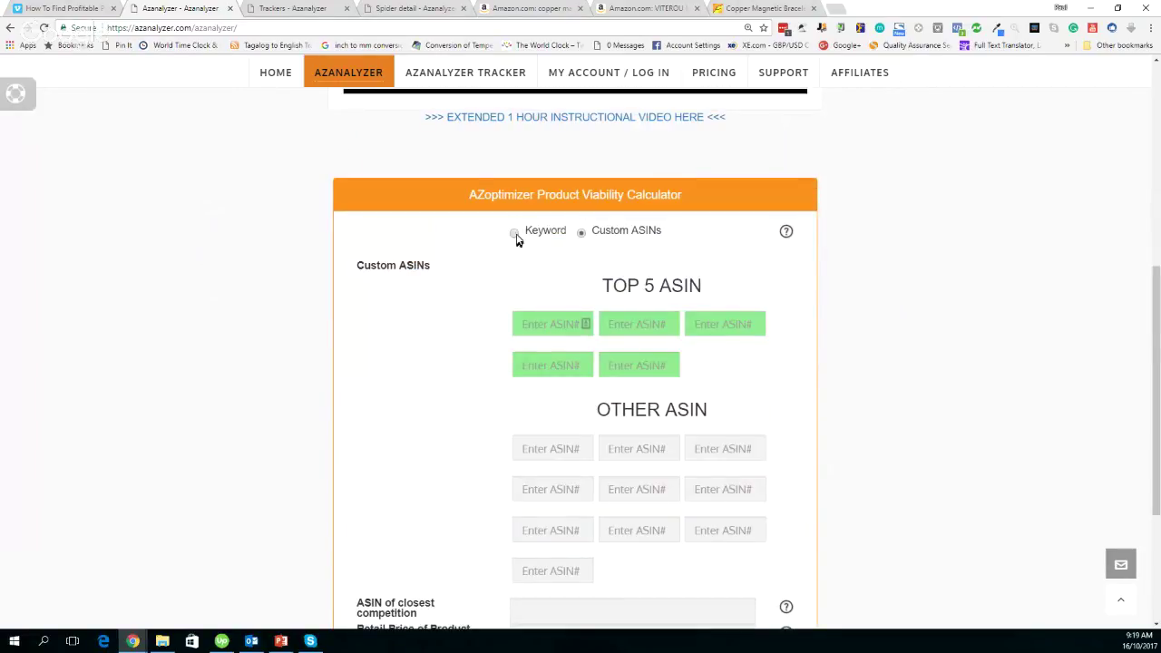
{"action": "left_click", "coordinate": [514, 234]}
Step: Set the calculator's main keyword to "copper magnetic bracelet"
{"action": "left_click", "coordinate": [535, 271]}
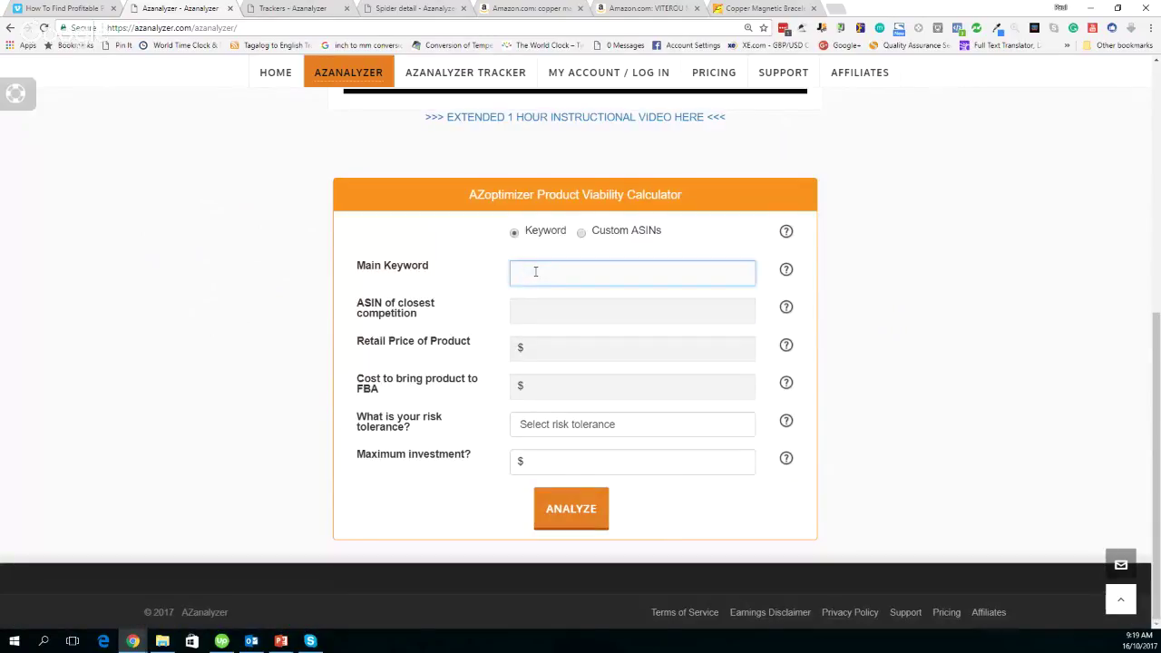
{"action": "type", "text": "coppe"}
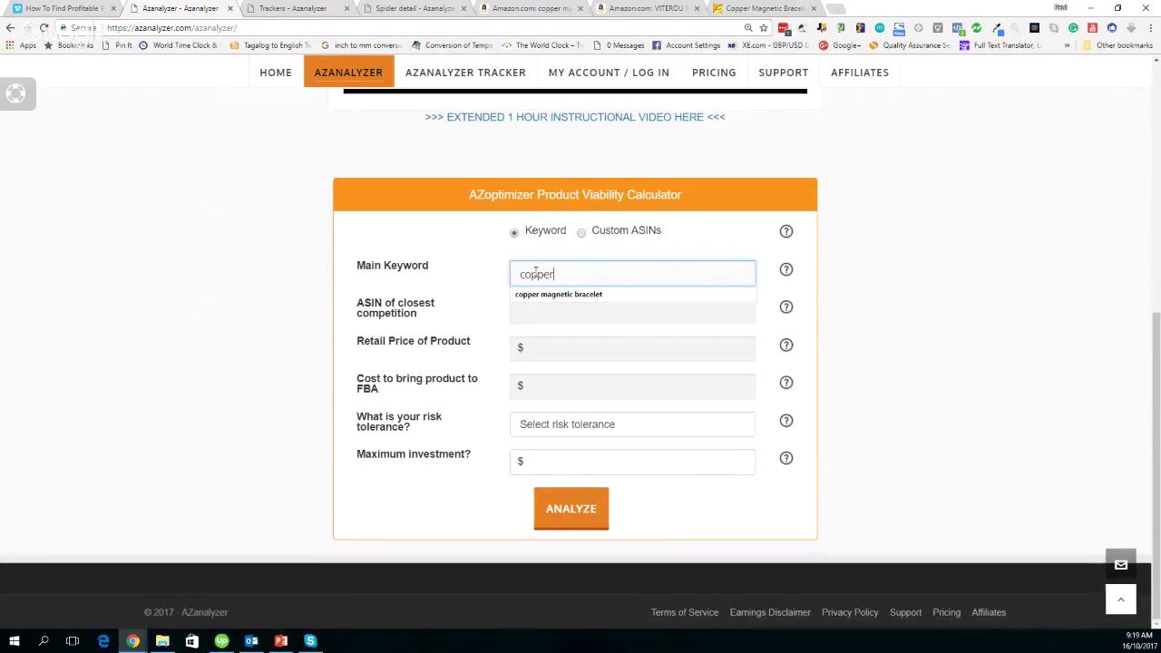
{"action": "type", "text": "r"}
{"action": "left_click", "coordinate": [546, 295]}
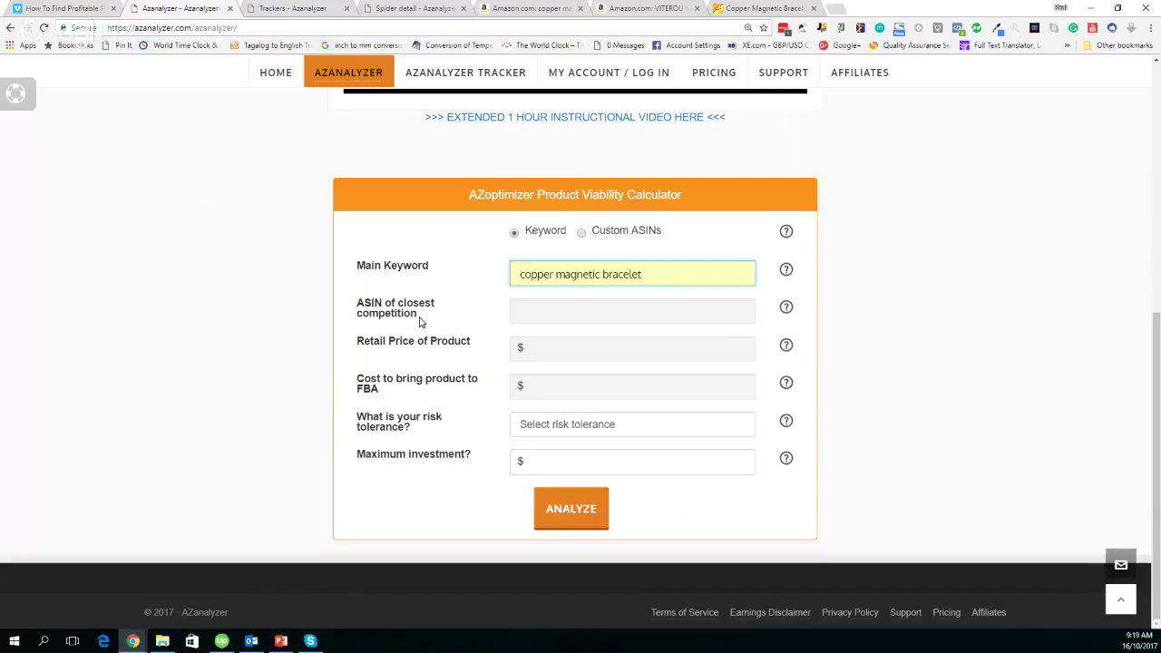
Step: Examine the Amazon search results for "copper magnetic bracelet" to identify the closest competing product
{"action": "left_click", "coordinate": [518, 311]}
{"action": "mouse_move", "coordinate": [786, 309]}
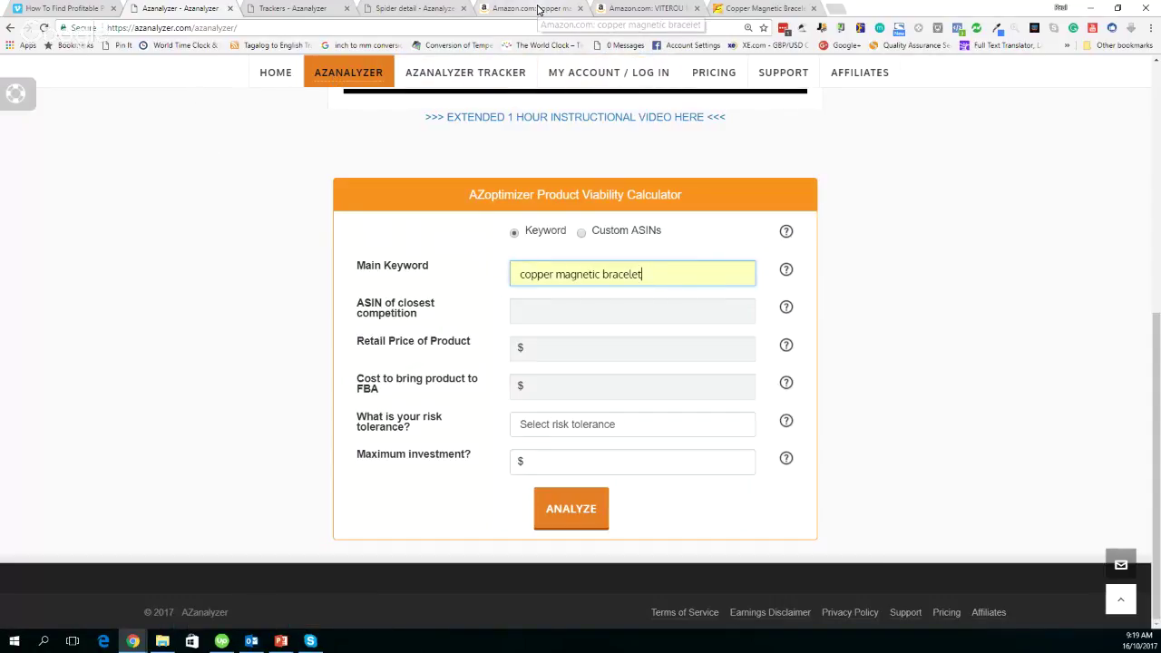
{"action": "left_click", "coordinate": [538, 9]}
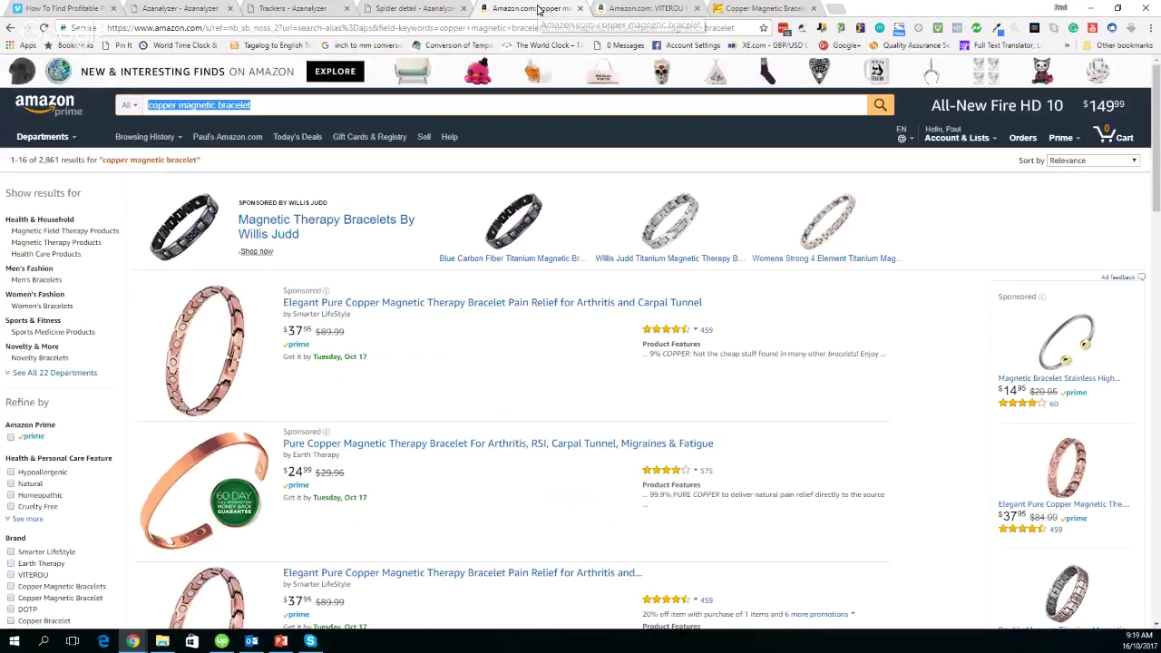
{"action": "left_click", "coordinate": [266, 109]}
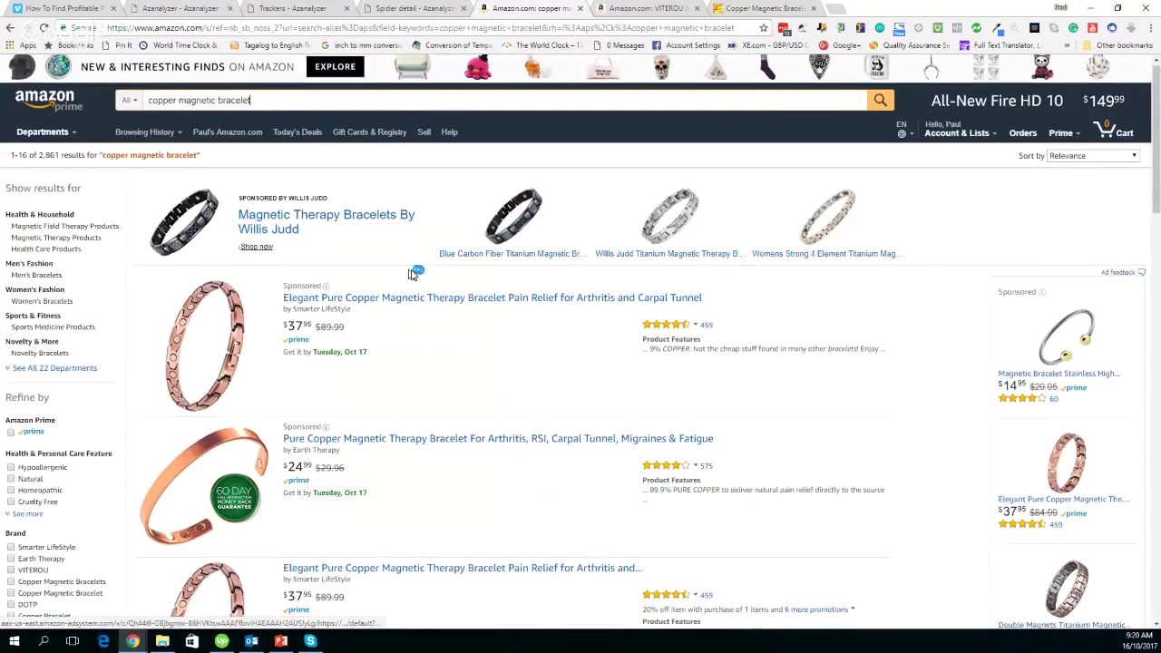
{"action": "scroll", "coordinate": [414, 272], "scroll_direction": "down", "scroll_amount": 2}
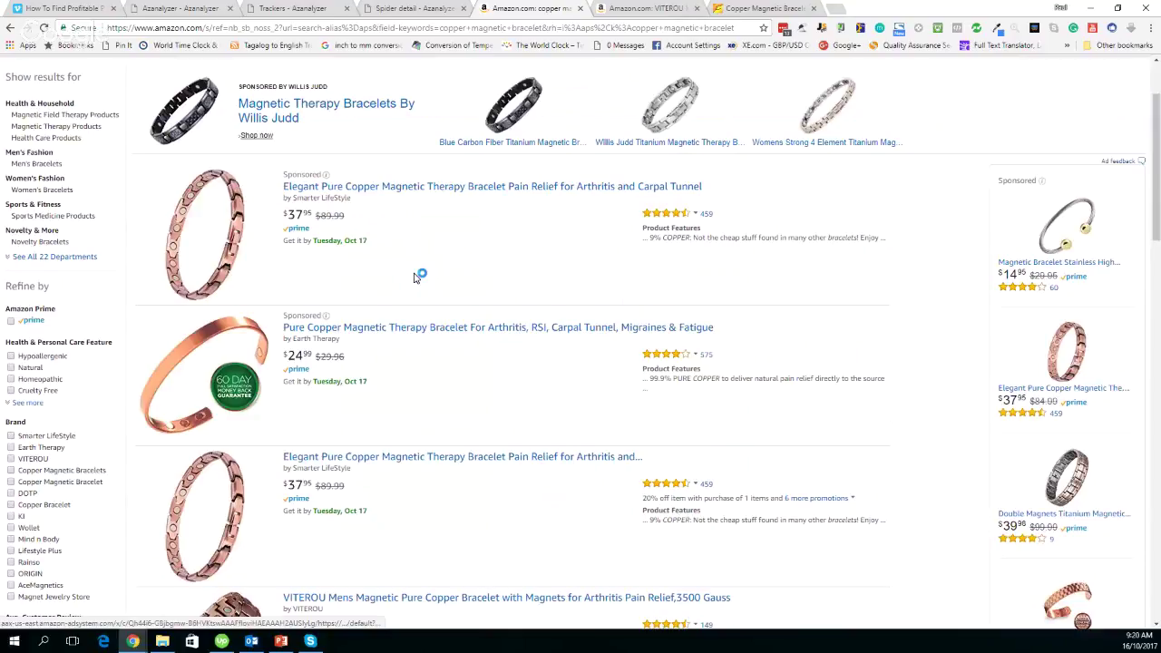
{"action": "scroll", "coordinate": [417, 345], "scroll_direction": "down", "scroll_amount": 3}
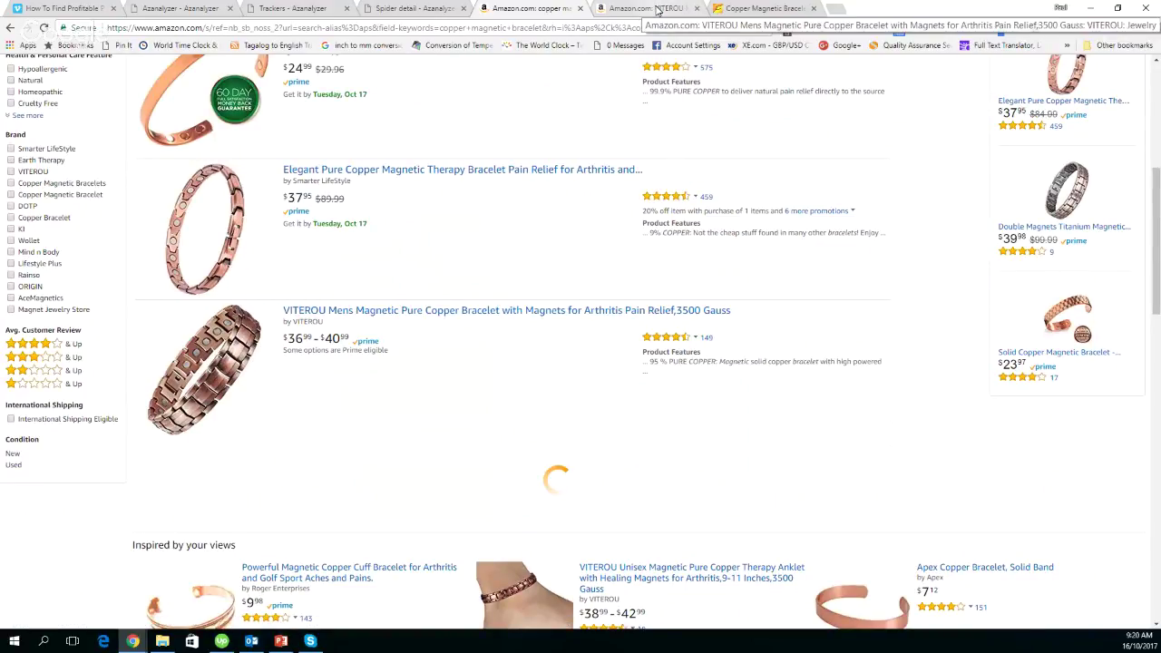
Step: Copy the ASIN from the product details of Amazon's VITEROU Mens Magnetic Pure Copper Bracelet listing
{"action": "left_click", "coordinate": [656, 9]}
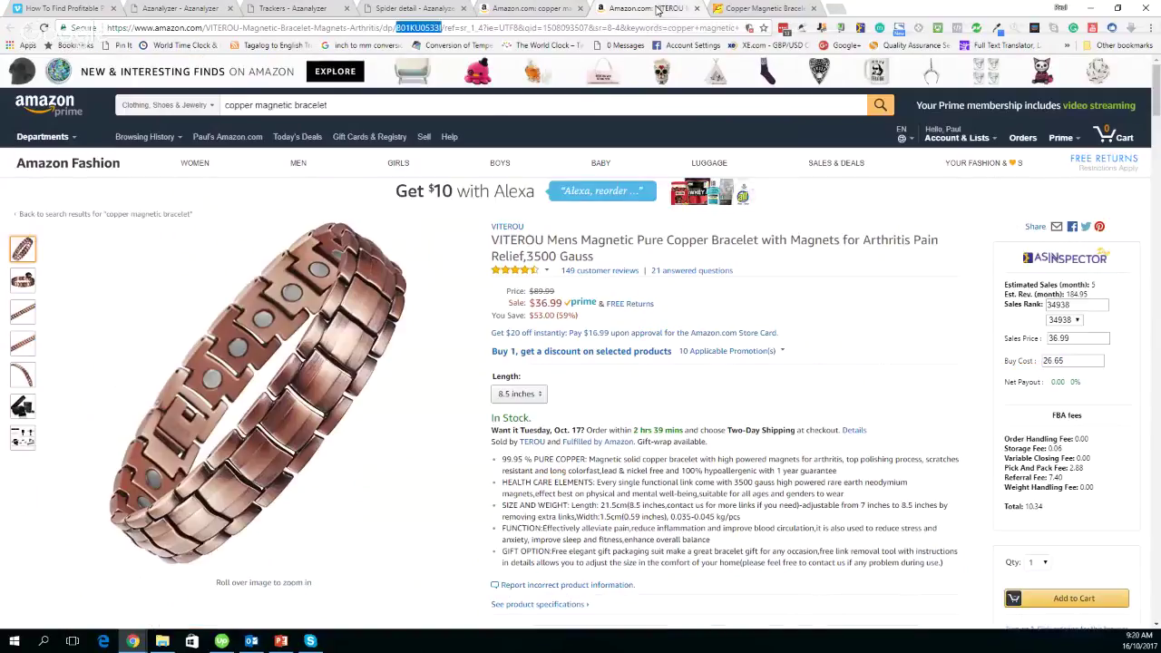
{"action": "mouse_move", "coordinate": [328, 318]}
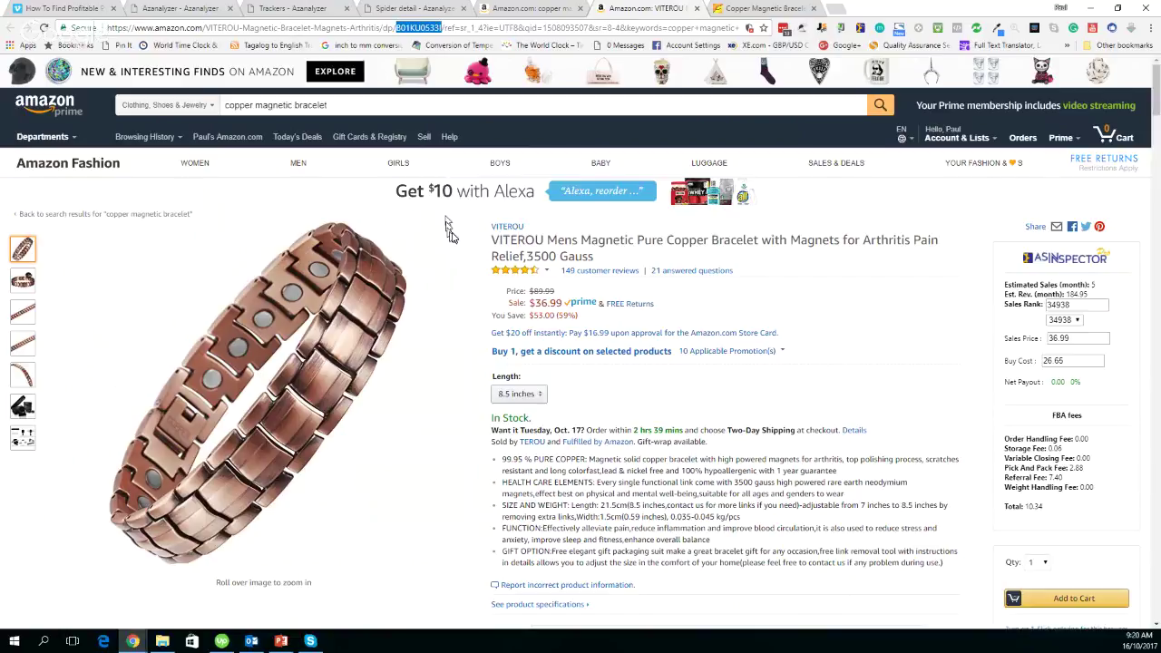
{"action": "scroll", "coordinate": [451, 234], "scroll_direction": "down", "scroll_amount": 1}
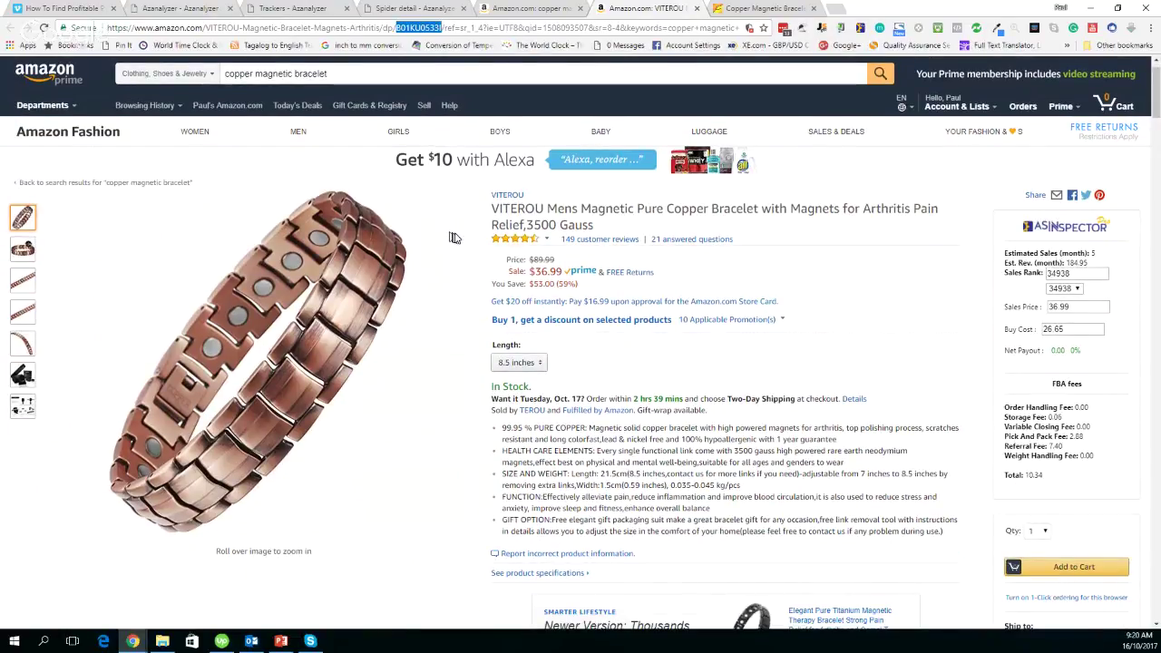
{"action": "scroll", "coordinate": [454, 238], "scroll_direction": "down", "scroll_amount": 10}
{"action": "scroll", "coordinate": [490, 266], "scroll_direction": "down", "scroll_amount": 4}
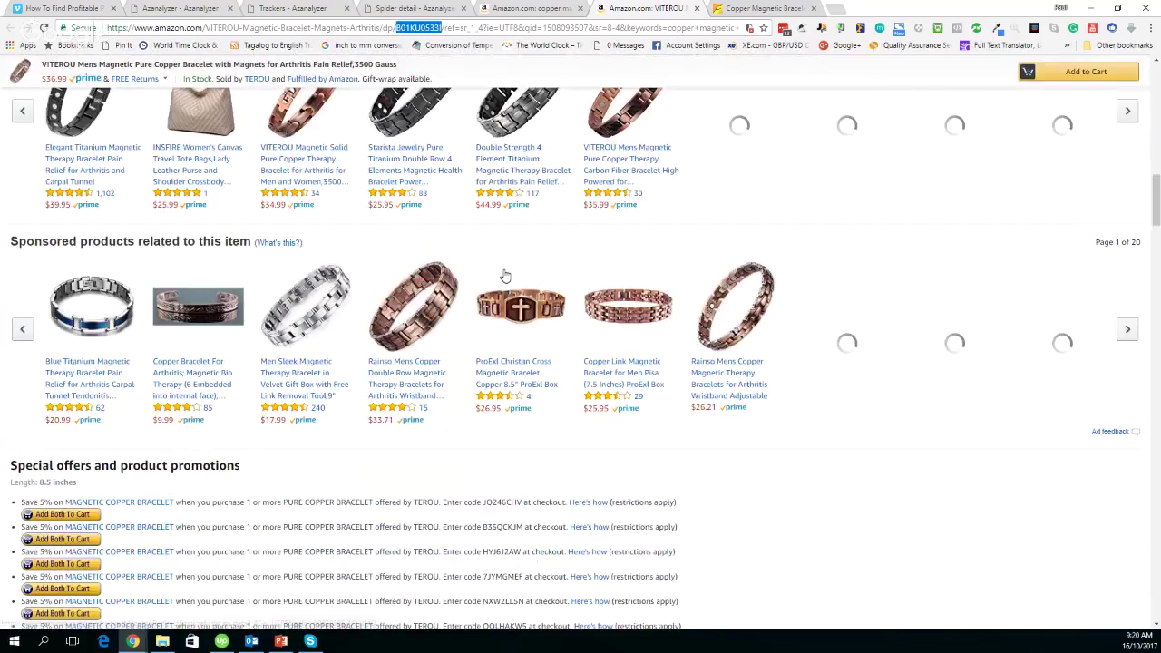
{"action": "scroll", "coordinate": [512, 290], "scroll_direction": "down", "scroll_amount": 6}
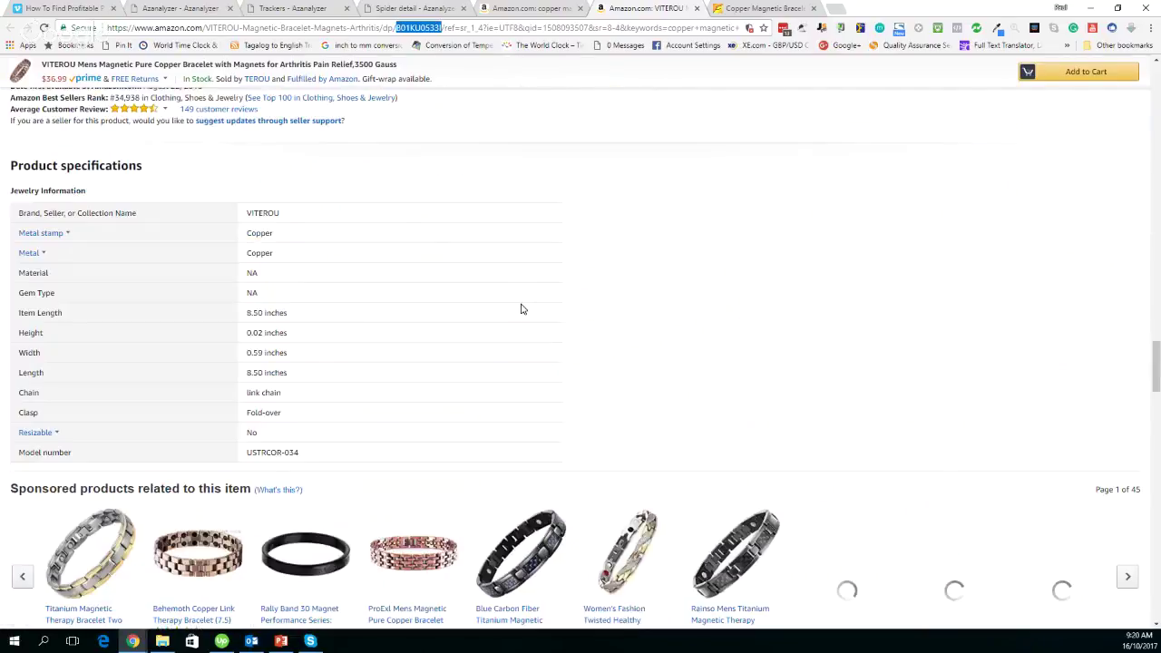
{"action": "scroll", "coordinate": [522, 310], "scroll_direction": "up", "scroll_amount": 1}
{"action": "scroll", "coordinate": [522, 310], "scroll_direction": "up", "scroll_amount": 1}
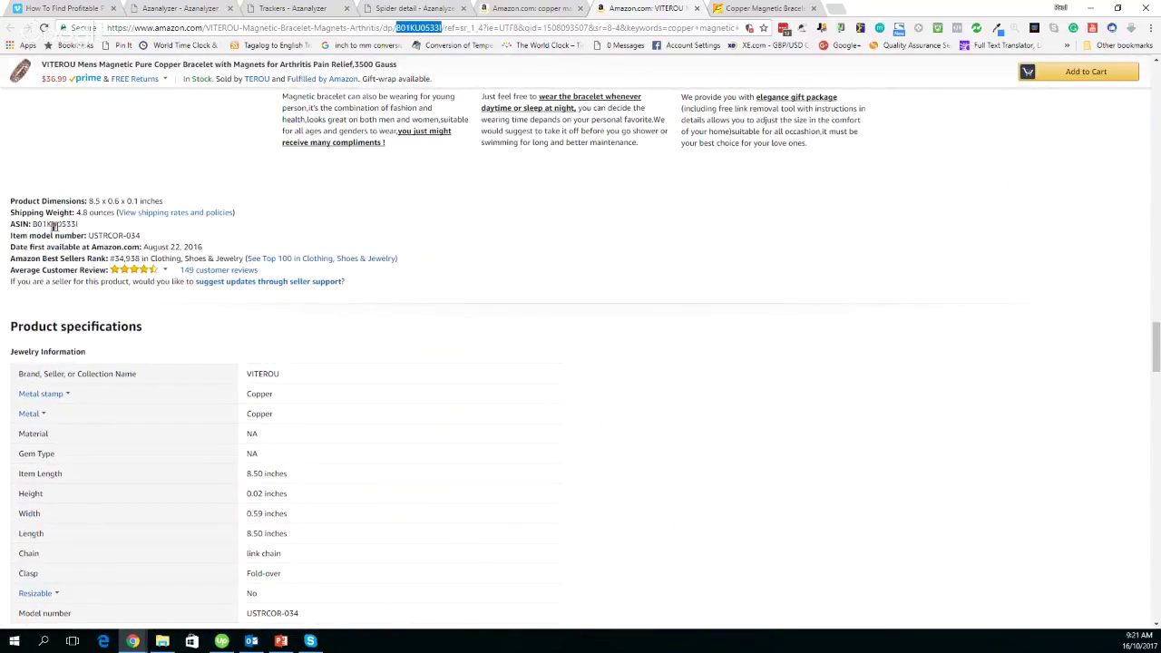
{"action": "left_click_drag", "start_coordinate": [33, 223], "coordinate": [79, 224]}
{"action": "key", "text": "ctrl+c"}
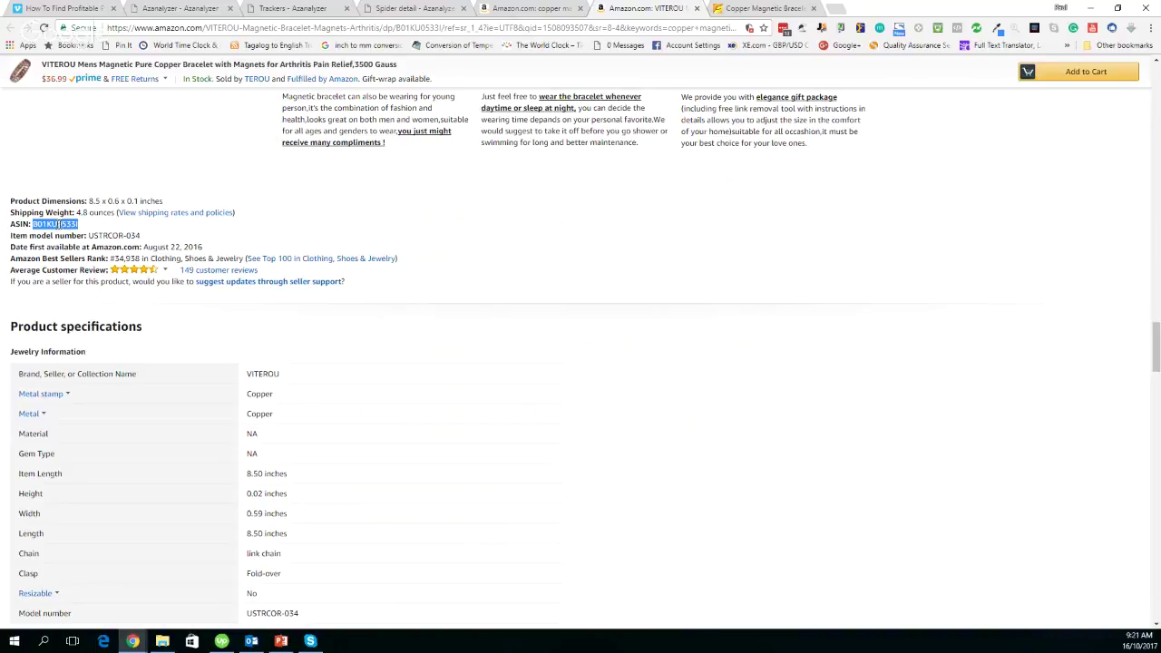
Step: Enter the copied ASIN B01KU0533I as the closest competition in the Azanalyzer calculator
{"action": "left_click", "coordinate": [205, 9]}
{"action": "left_click", "coordinate": [531, 314]}
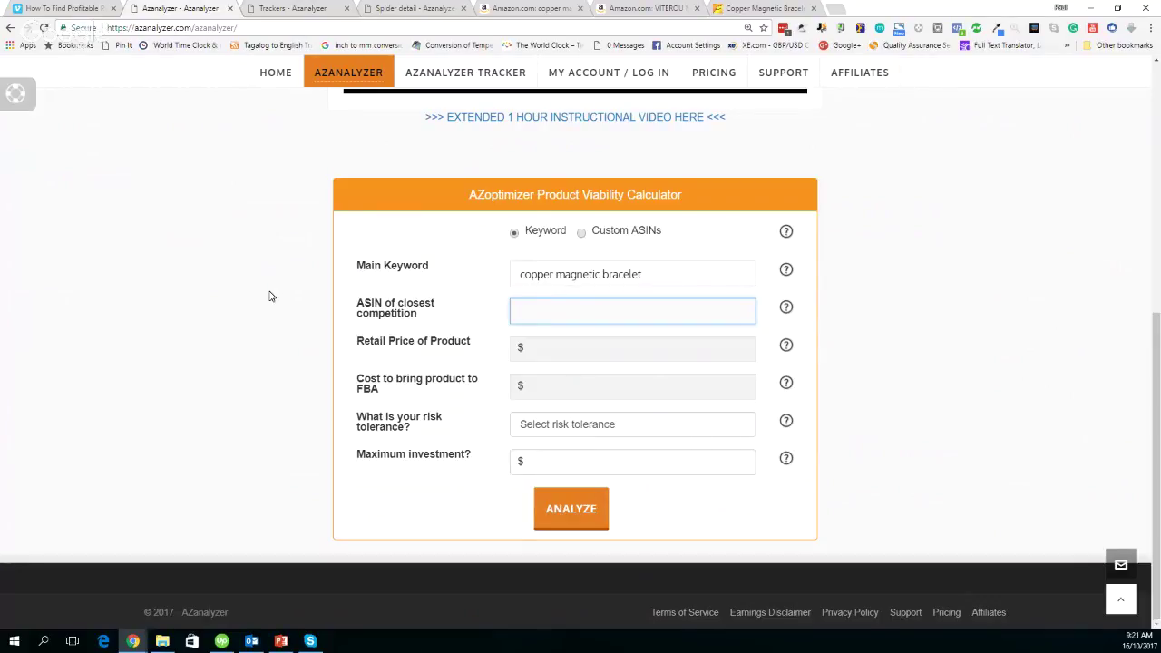
{"action": "key", "text": "ctrl+v"}
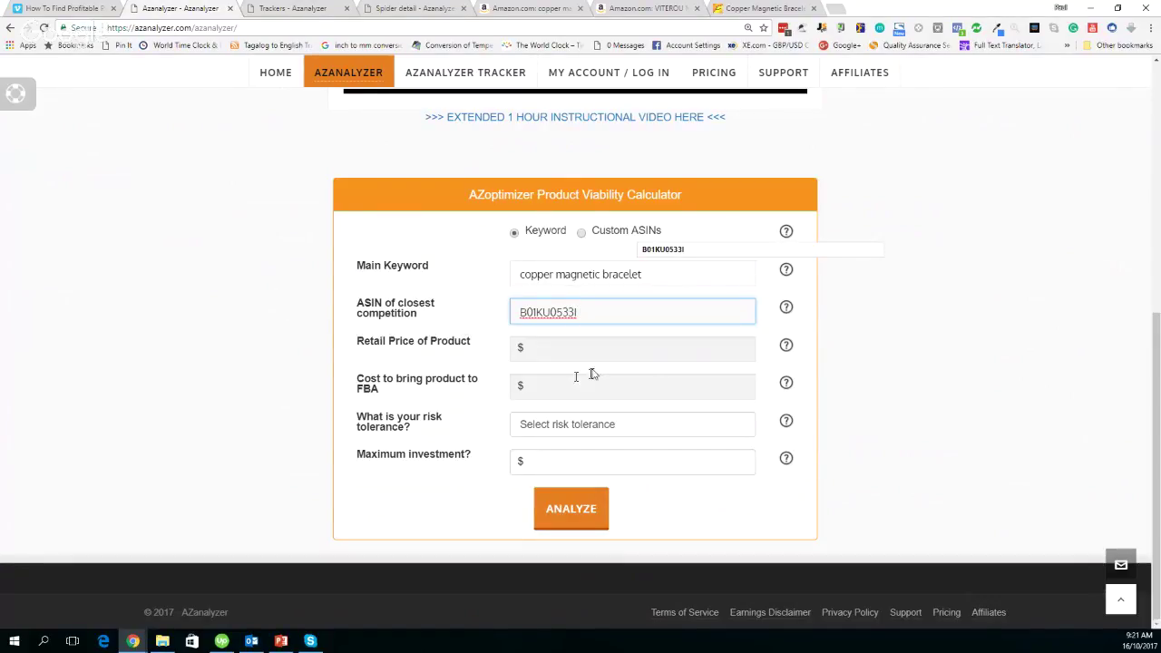
Step: Look up the VITEROU bracelet's sale price on Amazon and set the calculator's retail price of product to $36.99
{"action": "left_click", "coordinate": [570, 351]}
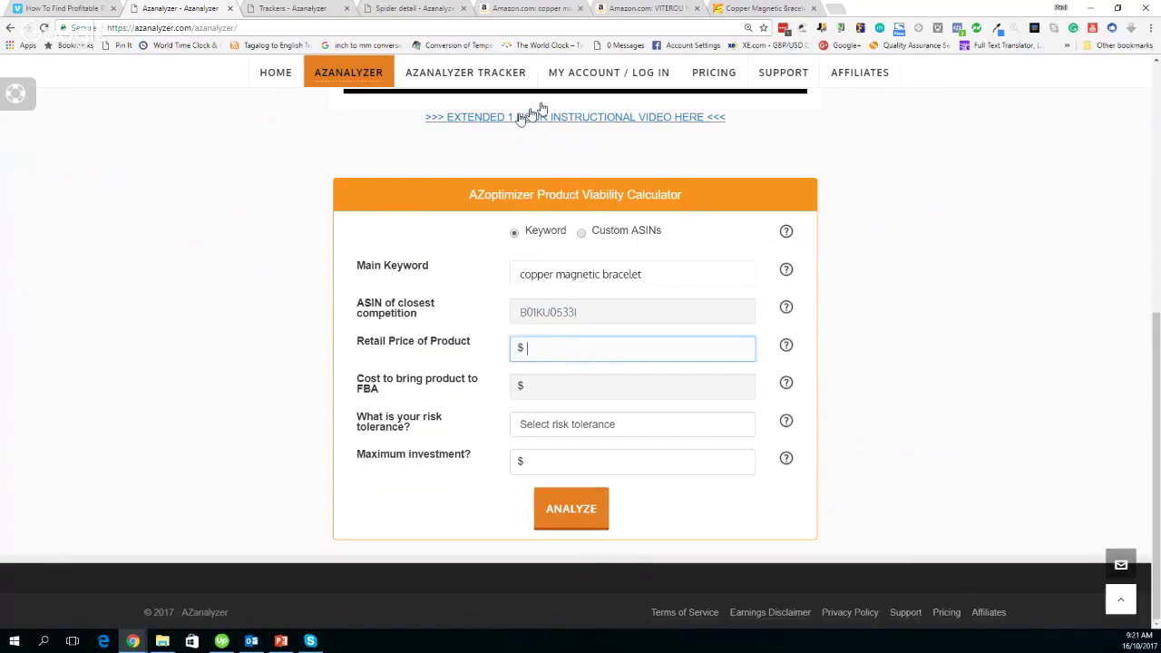
{"action": "left_click", "coordinate": [647, 8]}
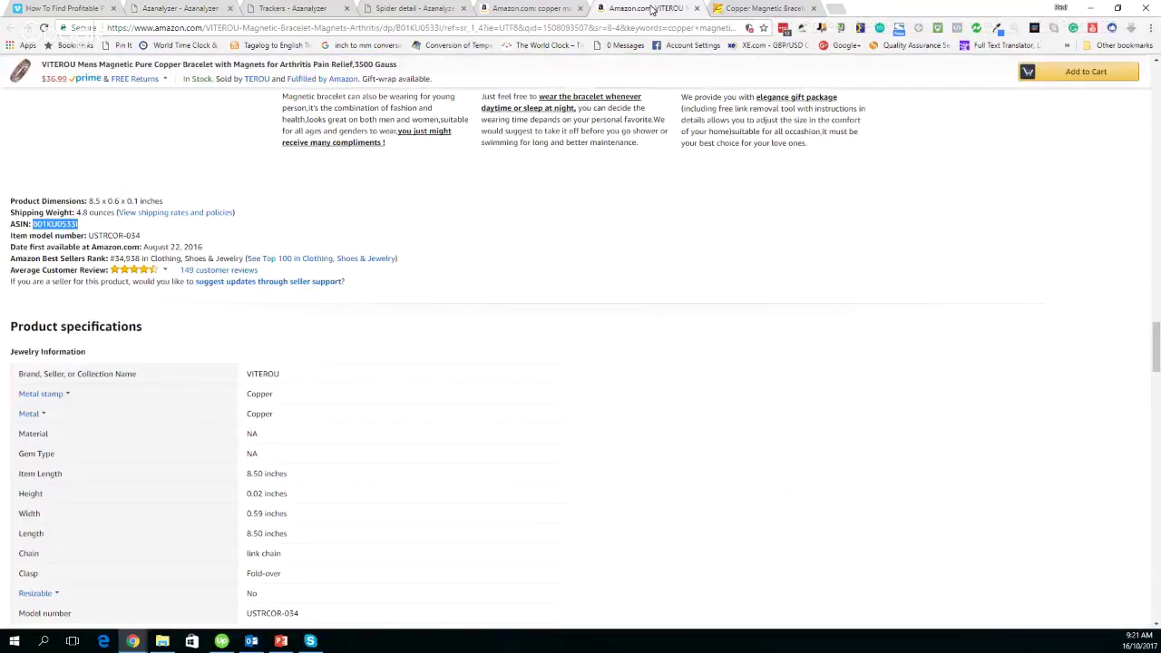
{"action": "scroll", "coordinate": [495, 332], "scroll_direction": "up", "scroll_amount": 20}
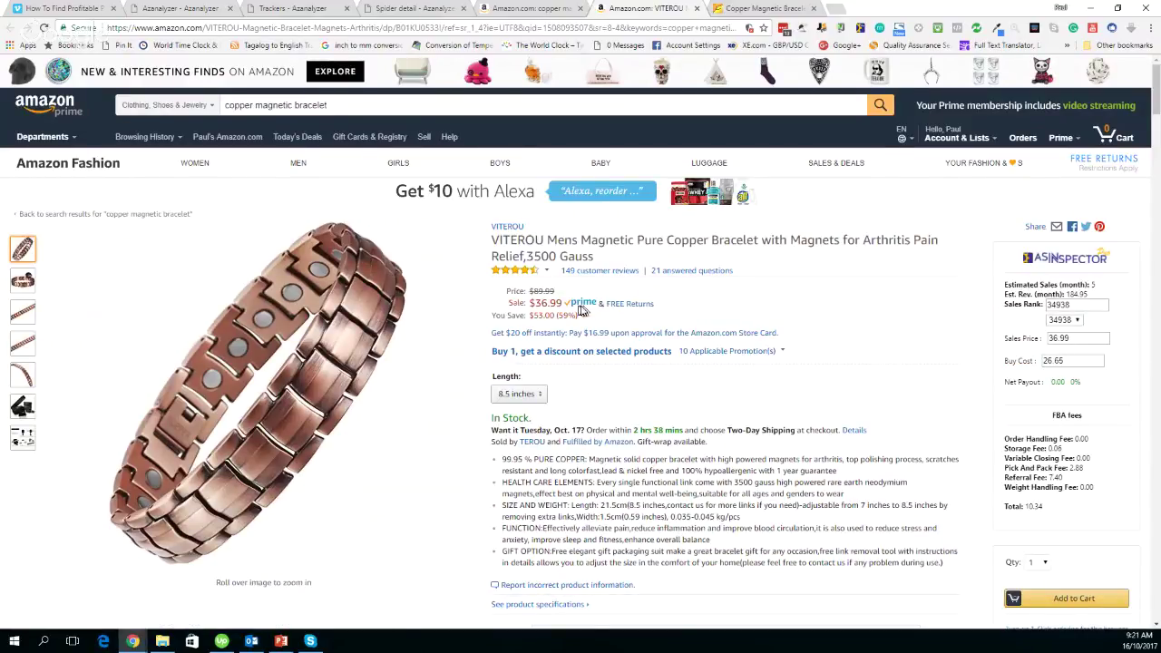
{"action": "left_click", "coordinate": [173, 9]}
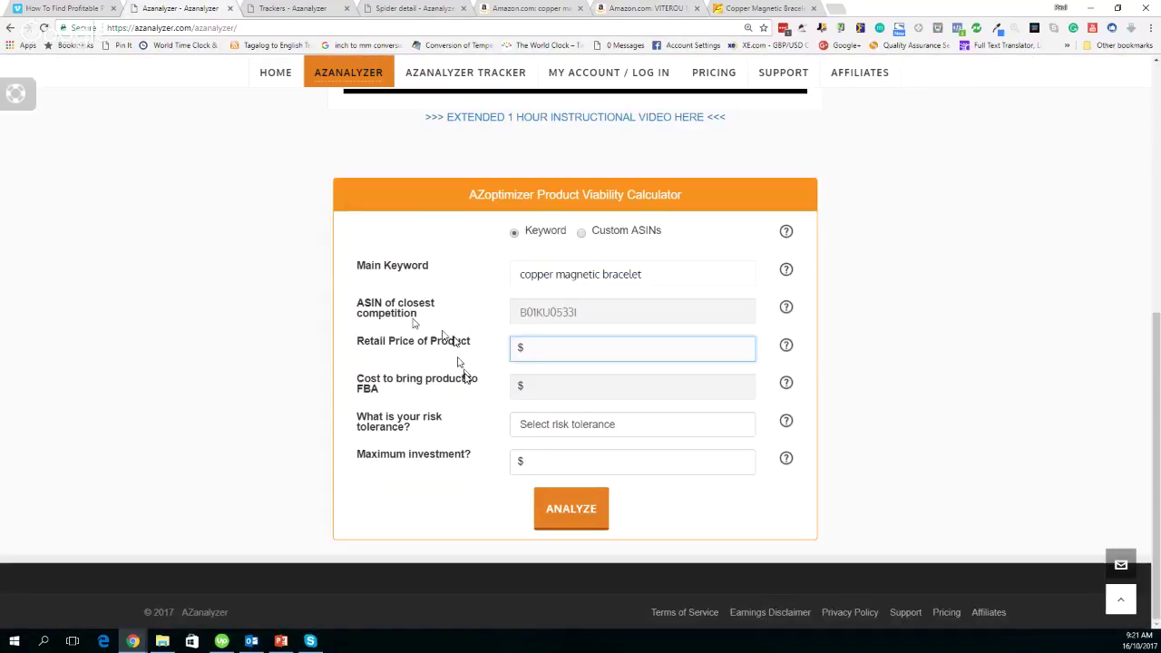
{"action": "type", "text": "36.99"}
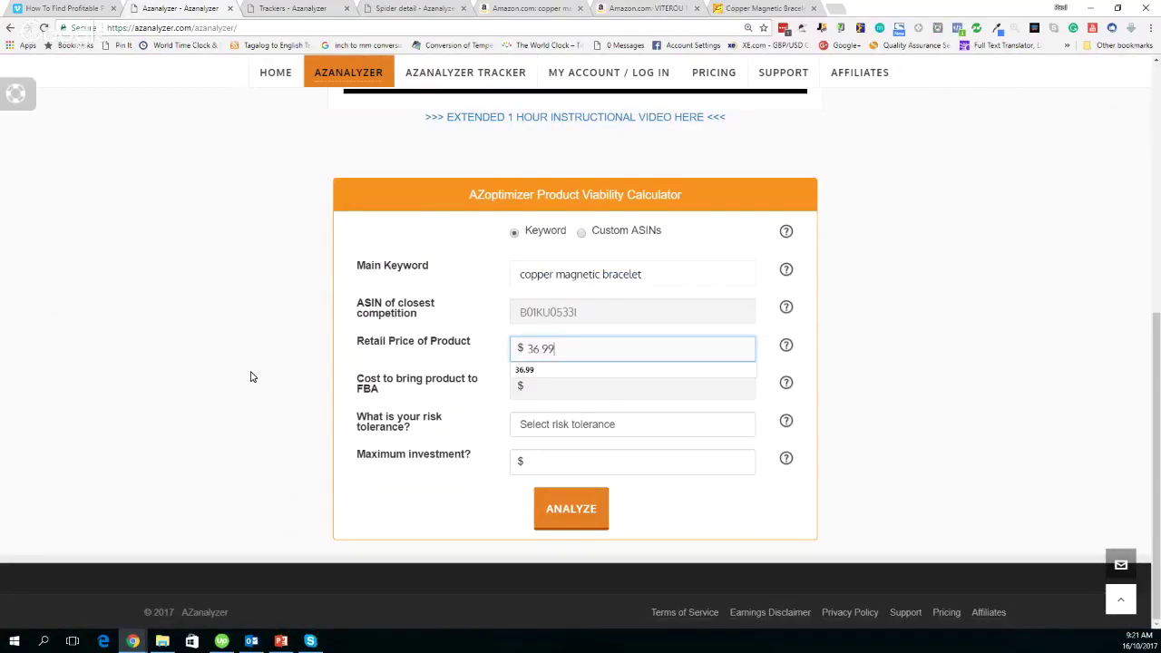
Step: Open the cost breakdown for bringing the product to FBA in the viability calculator
{"action": "left_click", "coordinate": [228, 382]}
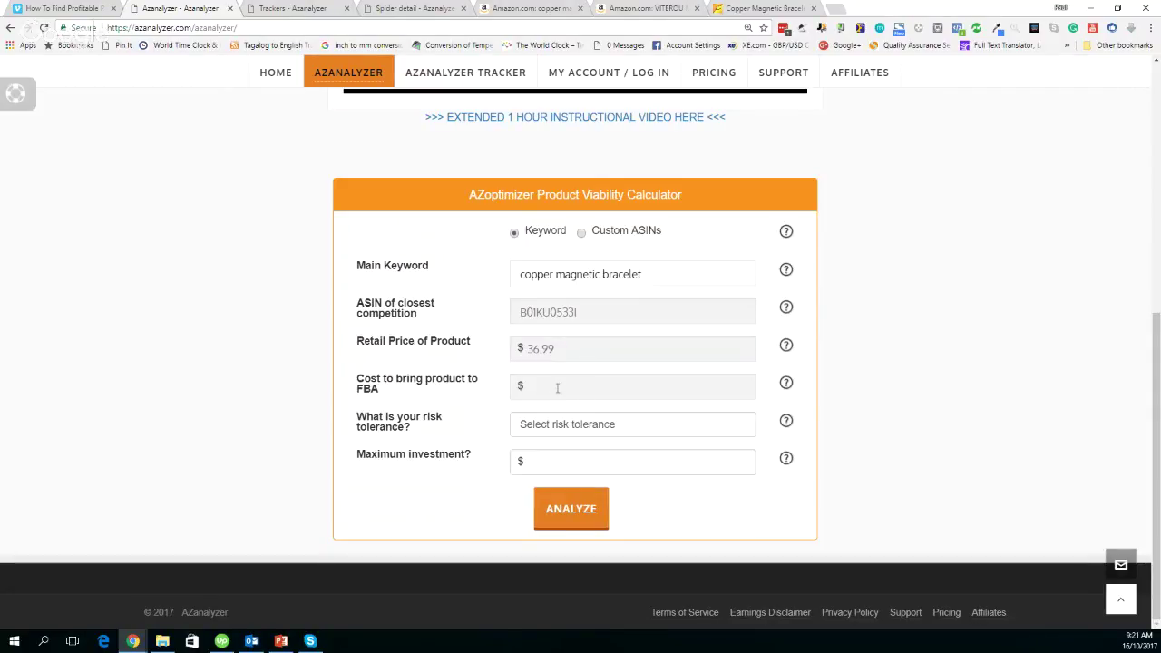
{"action": "left_click", "coordinate": [553, 390]}
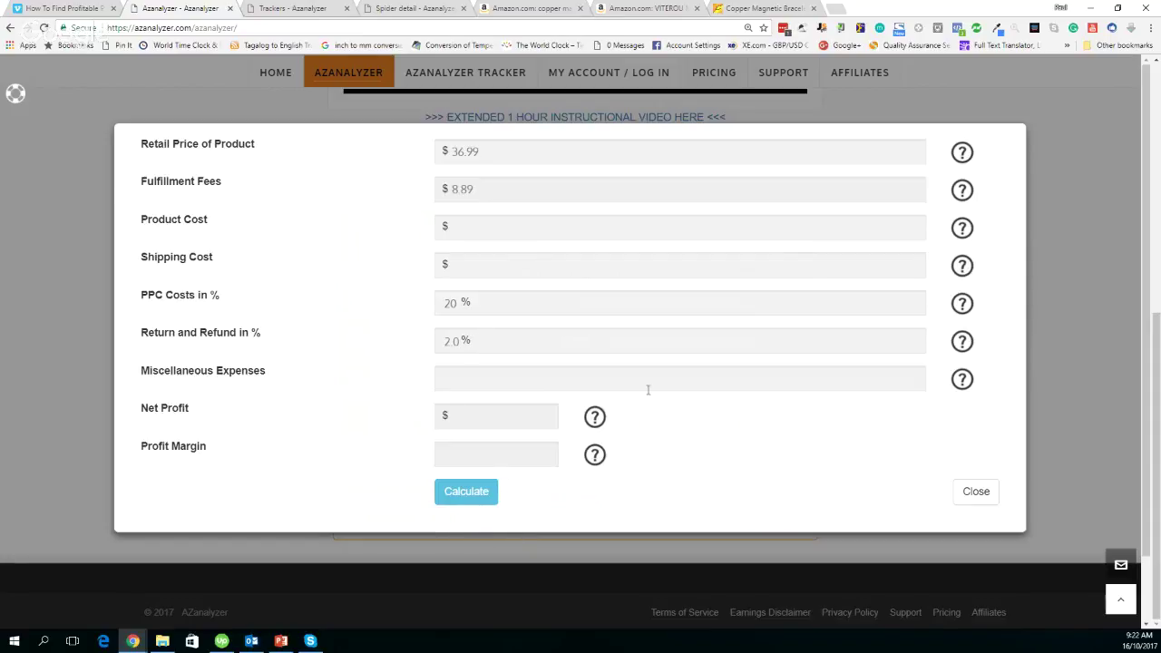
Step: Switch to Alibaba's copper magnetic bracelet results and compare the first suppliers' products with the VITEROU bracelet photo on Amazon
{"action": "left_click", "coordinate": [745, 11]}
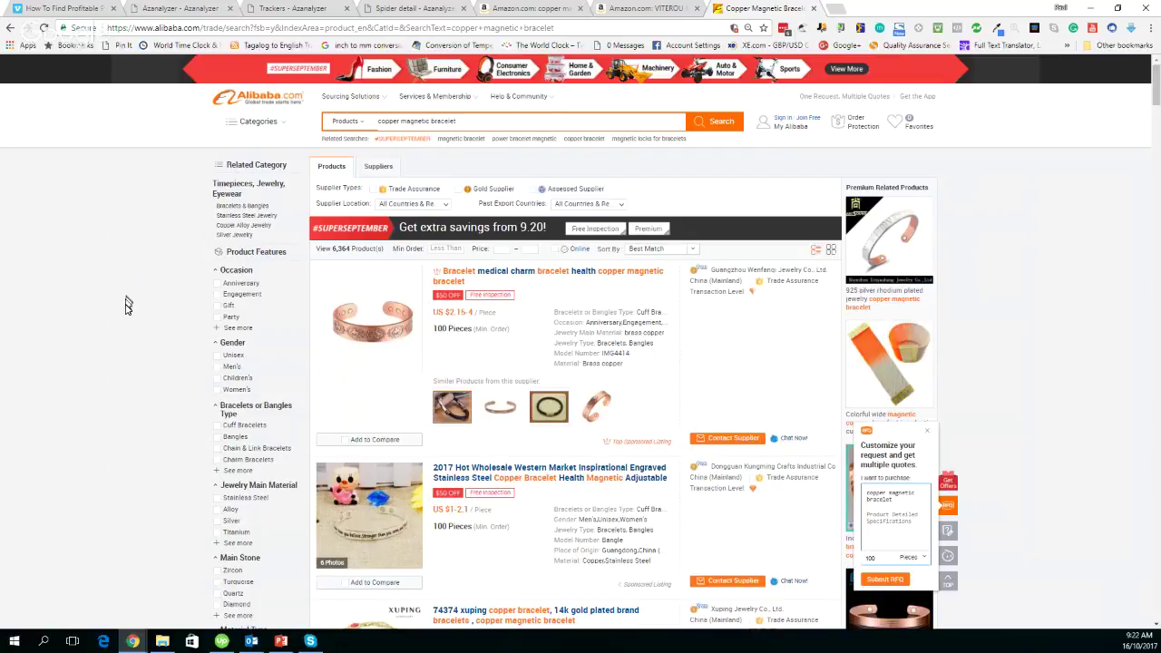
{"action": "scroll", "coordinate": [128, 305], "scroll_direction": "down", "scroll_amount": 1}
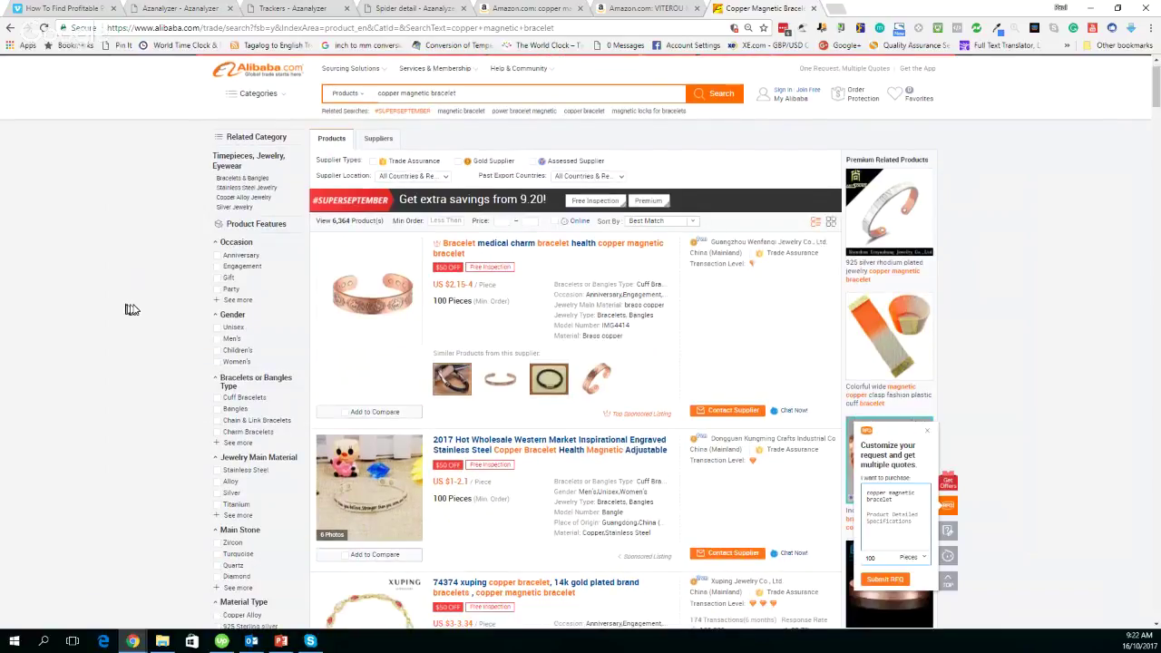
{"action": "scroll", "coordinate": [132, 309], "scroll_direction": "down", "scroll_amount": 3}
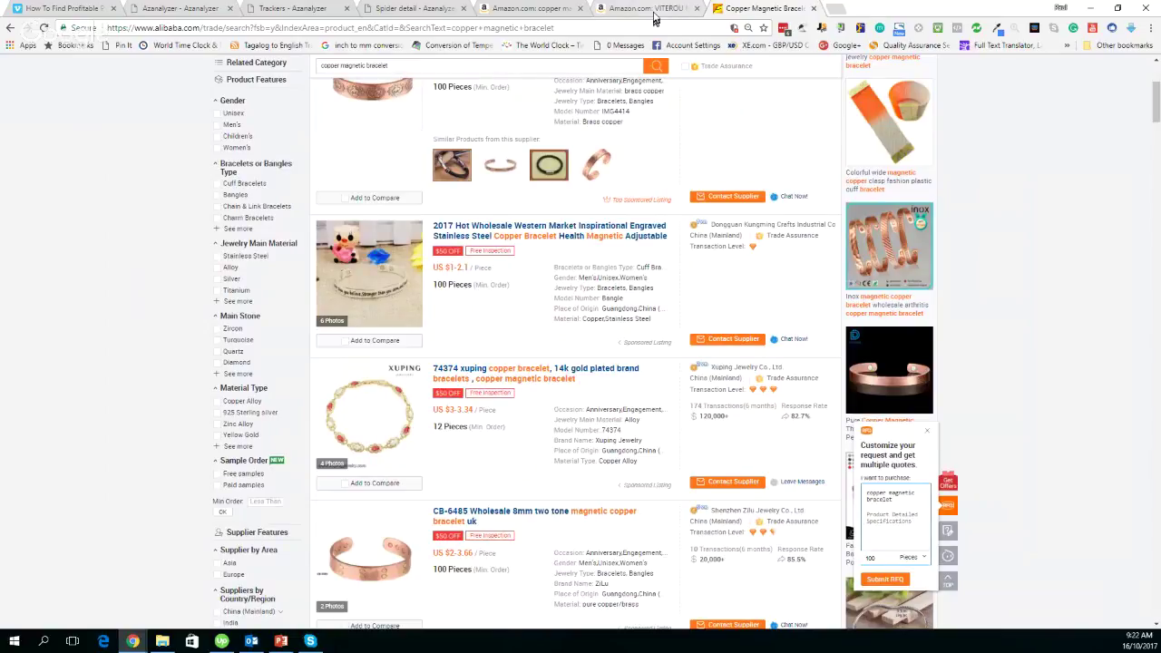
{"action": "left_click", "coordinate": [647, 8]}
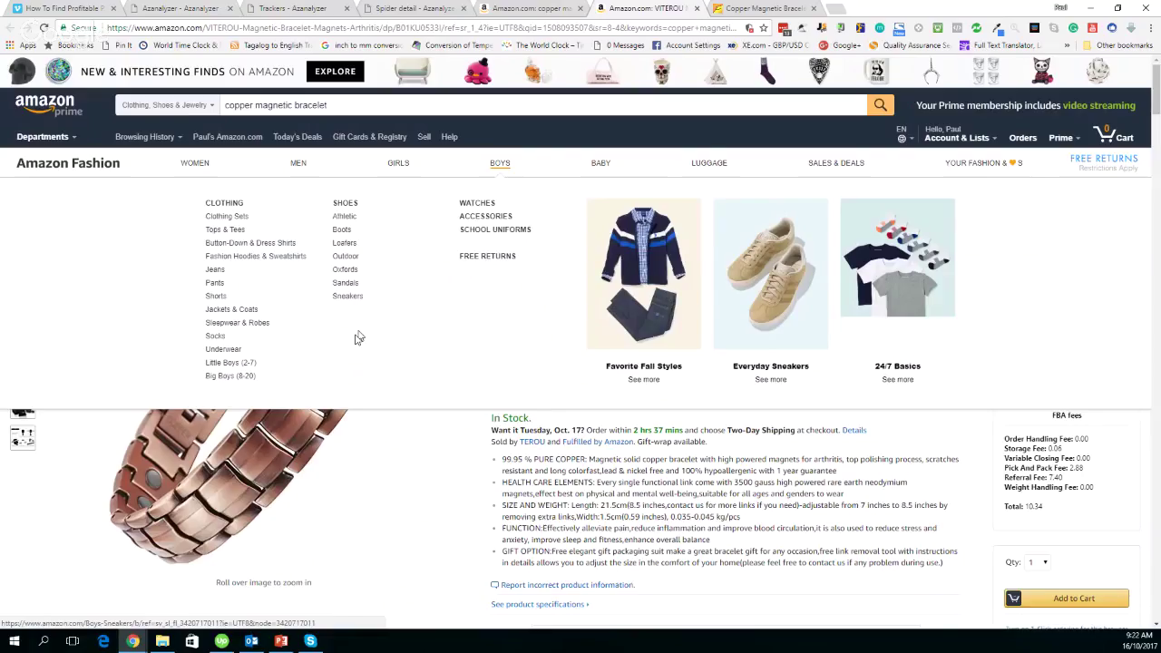
{"action": "mouse_move", "coordinate": [327, 404]}
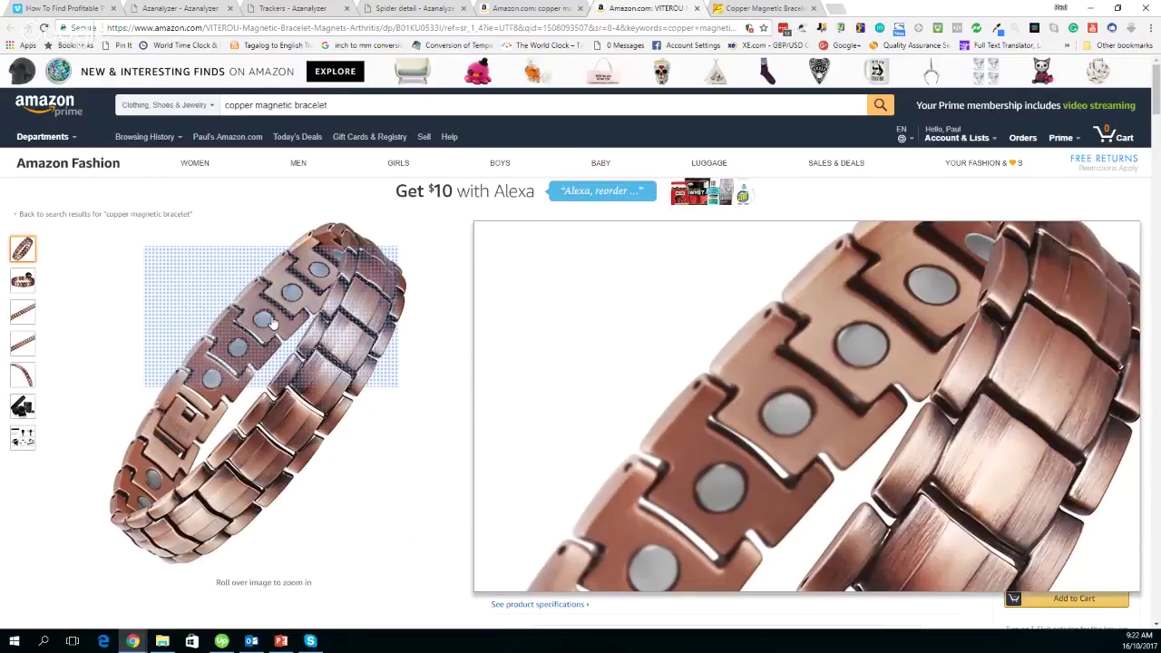
Step: Look through the Alibaba results for a similar men's link bracelet and open the "High Quality Men Pure Copper magnetic Bracelets" listing
{"action": "left_click", "coordinate": [764, 7]}
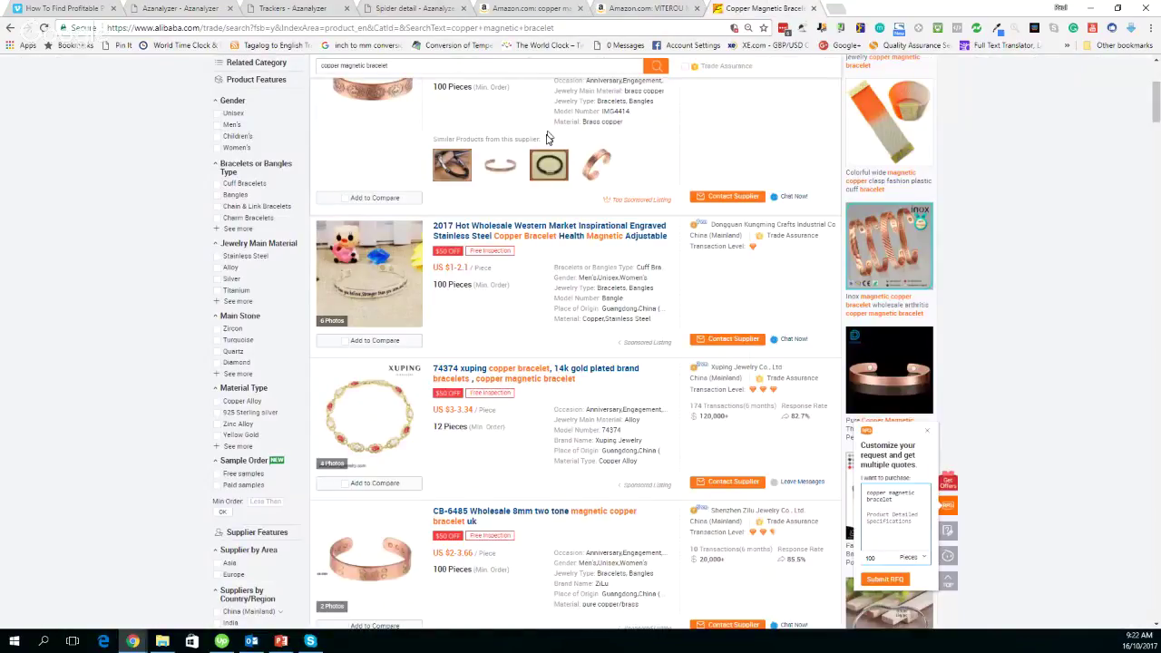
{"action": "scroll", "coordinate": [157, 320], "scroll_direction": "down", "scroll_amount": 5}
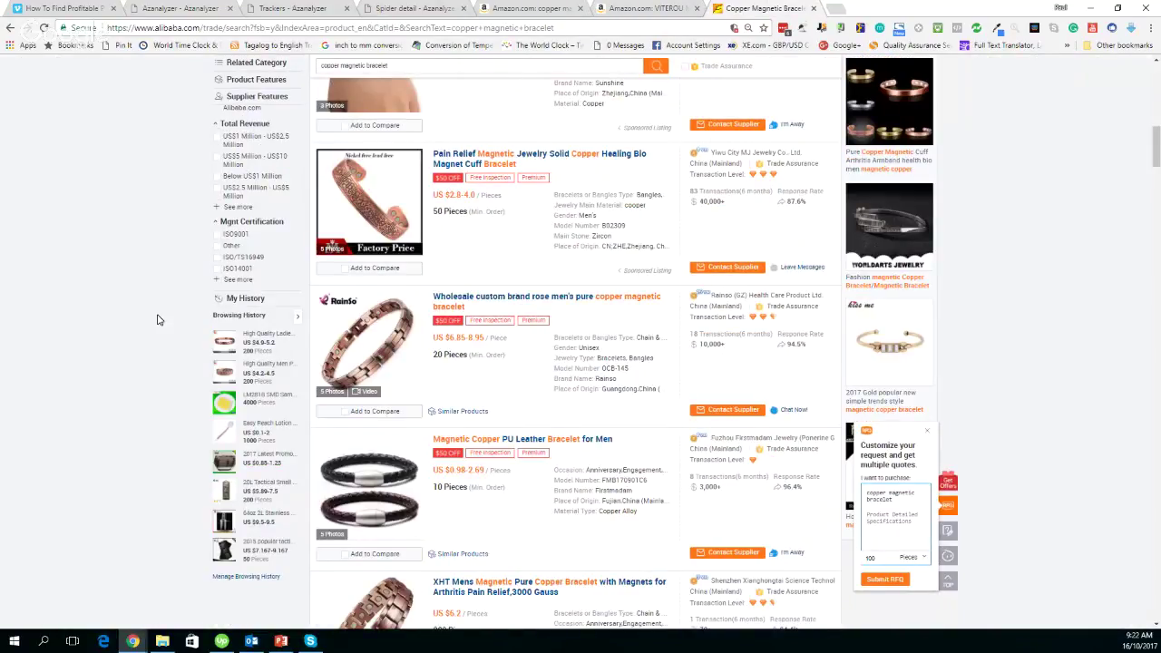
{"action": "scroll", "coordinate": [74, 283], "scroll_direction": "down", "scroll_amount": 1}
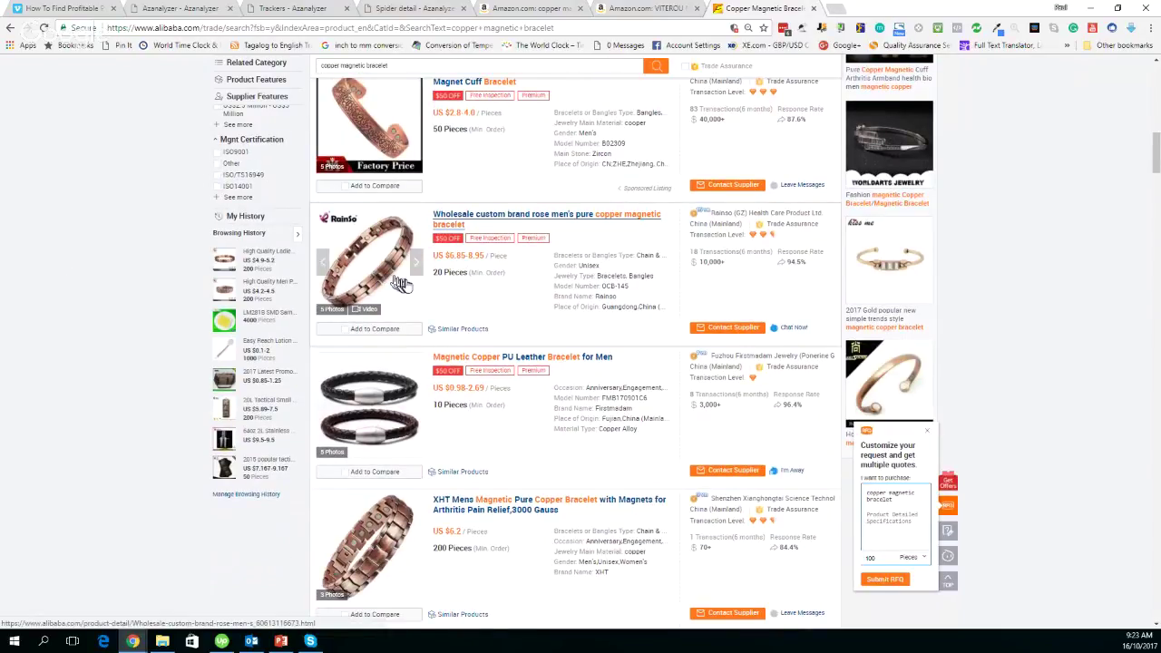
{"action": "scroll", "coordinate": [400, 284], "scroll_direction": "down", "scroll_amount": 1}
{"action": "scroll", "coordinate": [381, 222], "scroll_direction": "down", "scroll_amount": 3}
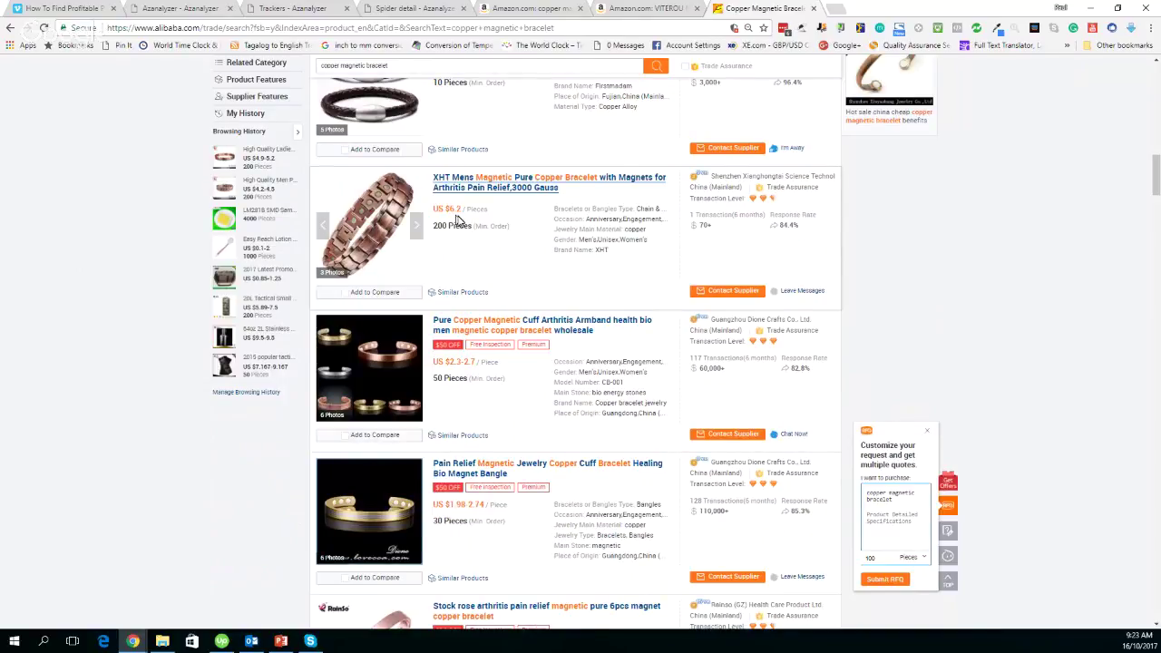
{"action": "scroll", "coordinate": [458, 220], "scroll_direction": "down", "scroll_amount": 2}
{"action": "scroll", "coordinate": [464, 227], "scroll_direction": "down", "scroll_amount": 10}
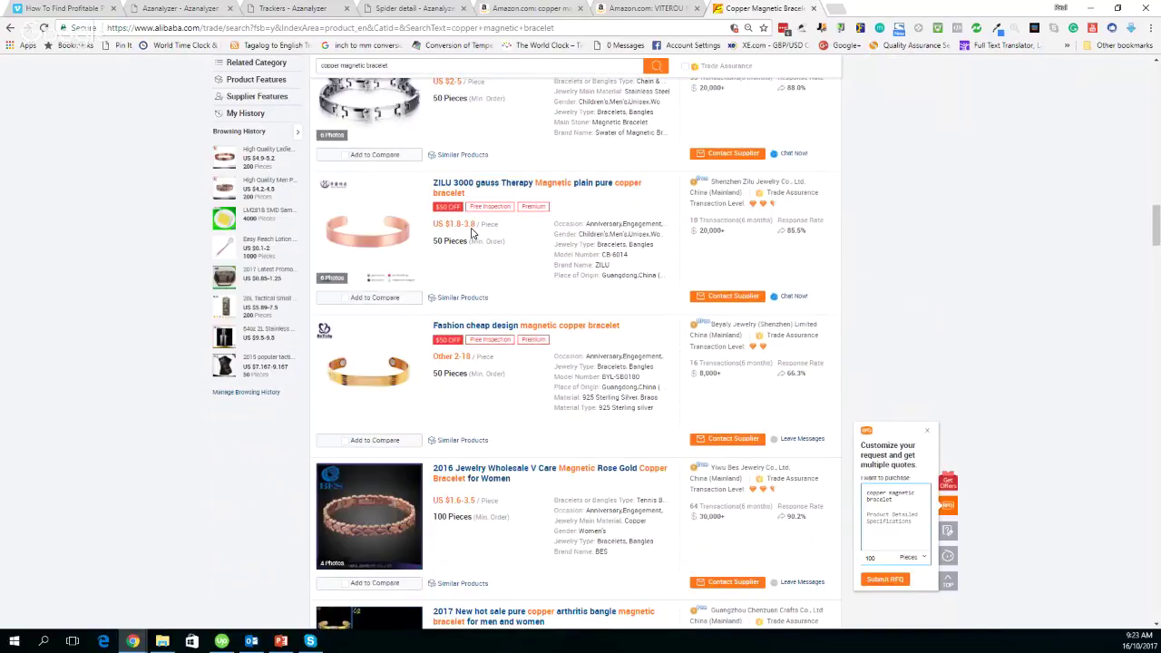
{"action": "scroll", "coordinate": [471, 233], "scroll_direction": "down", "scroll_amount": 5}
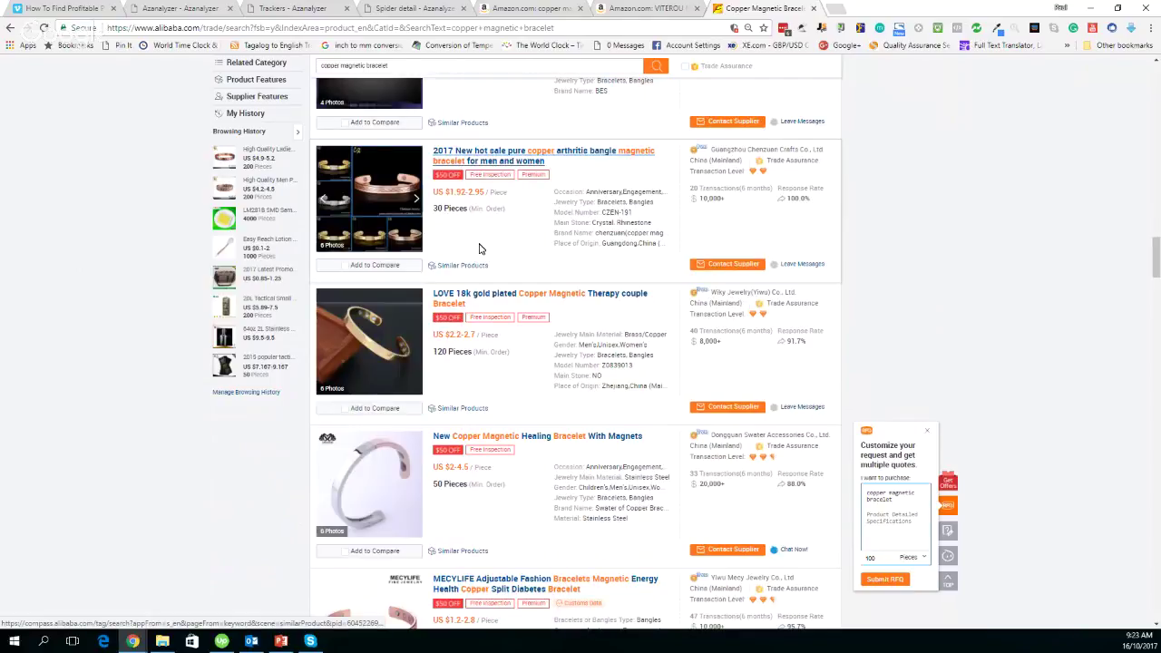
{"action": "scroll", "coordinate": [481, 246], "scroll_direction": "down", "scroll_amount": 5}
{"action": "scroll", "coordinate": [454, 268], "scroll_direction": "down", "scroll_amount": 2}
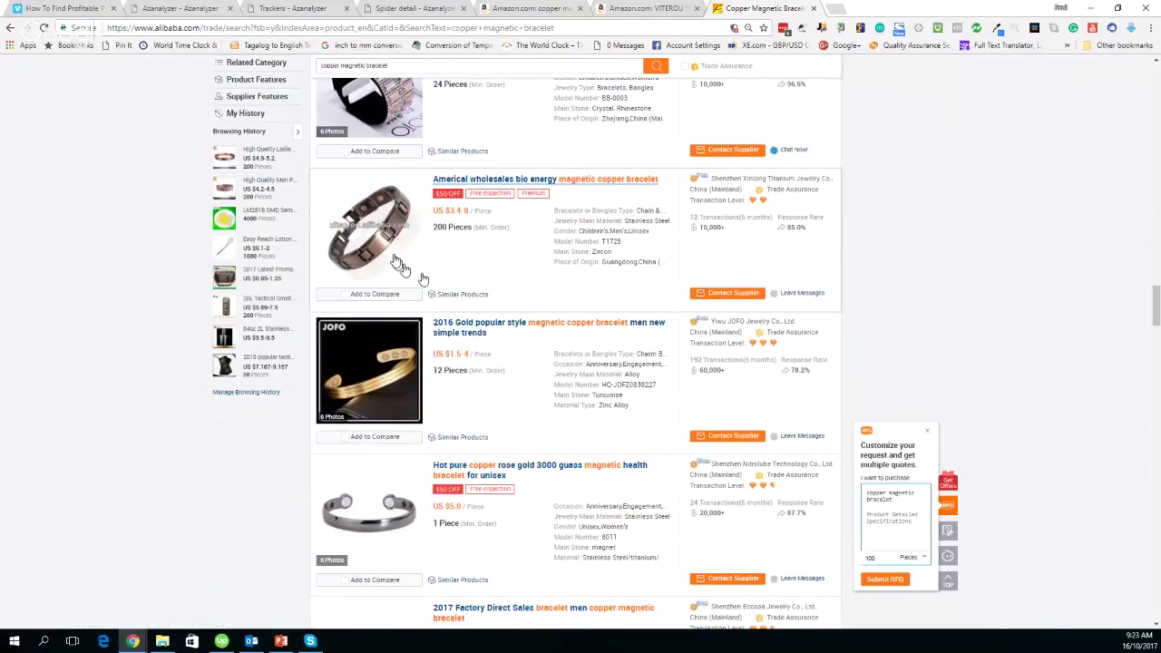
{"action": "scroll", "coordinate": [462, 254], "scroll_direction": "down", "scroll_amount": 1}
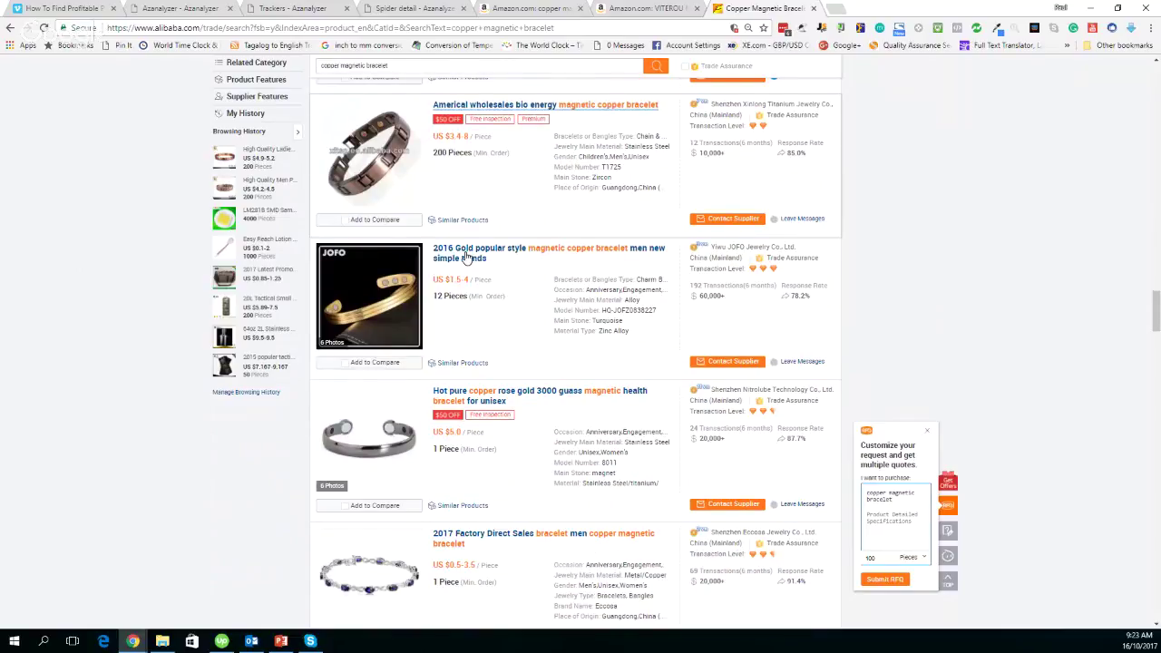
{"action": "scroll", "coordinate": [465, 258], "scroll_direction": "down", "scroll_amount": 5}
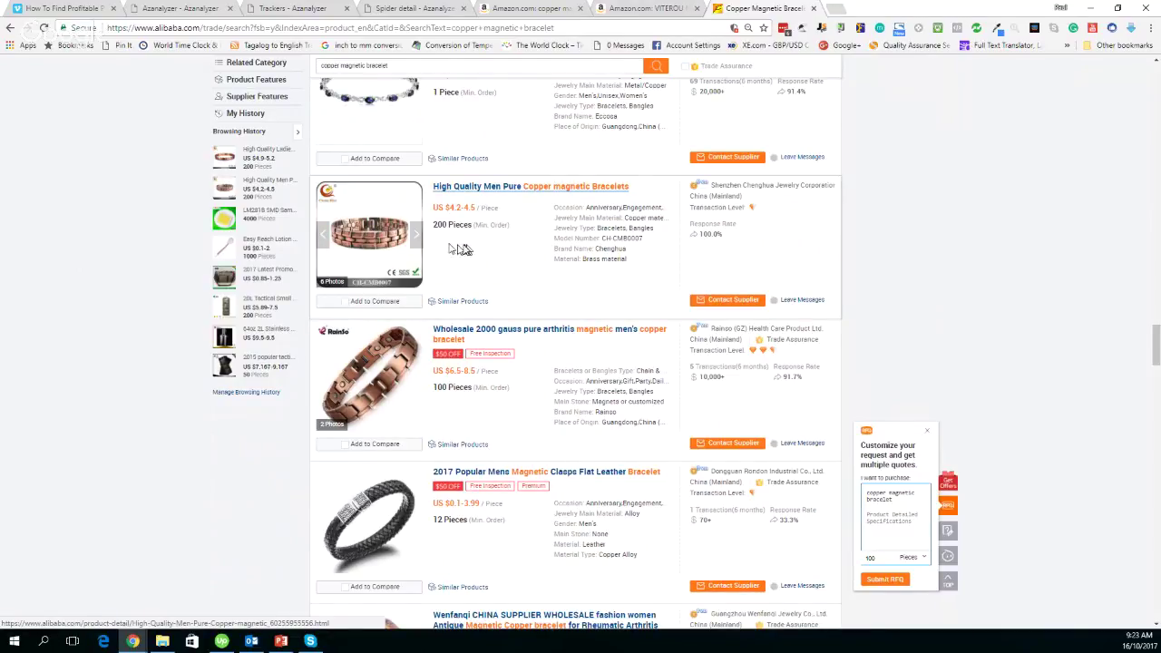
{"action": "left_click", "coordinate": [502, 189]}
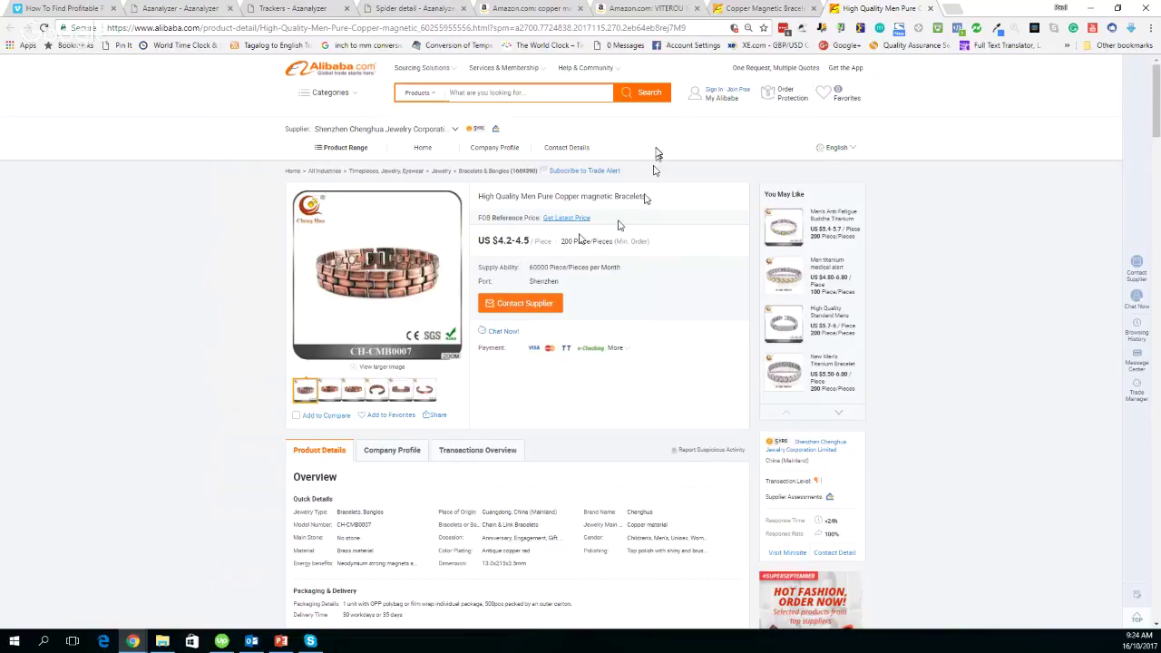
Step: Examine the remaining Alibaba search results for other comparable copper link bracelets and their unit prices
{"action": "left_click", "coordinate": [768, 9]}
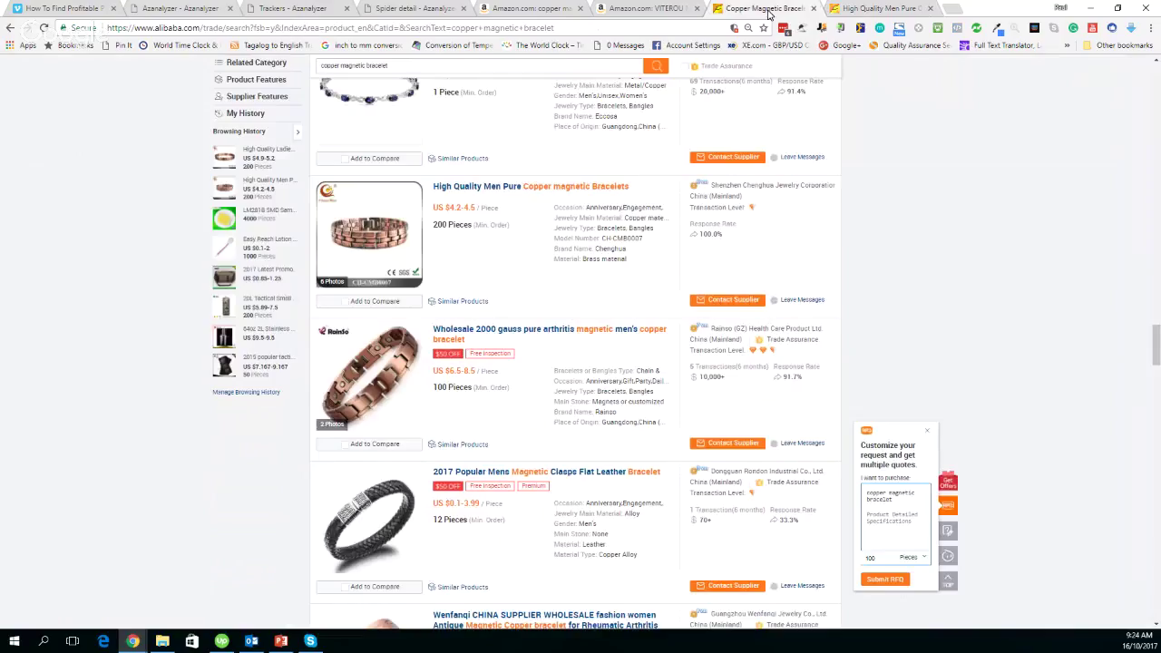
{"action": "scroll", "coordinate": [560, 320], "scroll_direction": "down", "scroll_amount": 1}
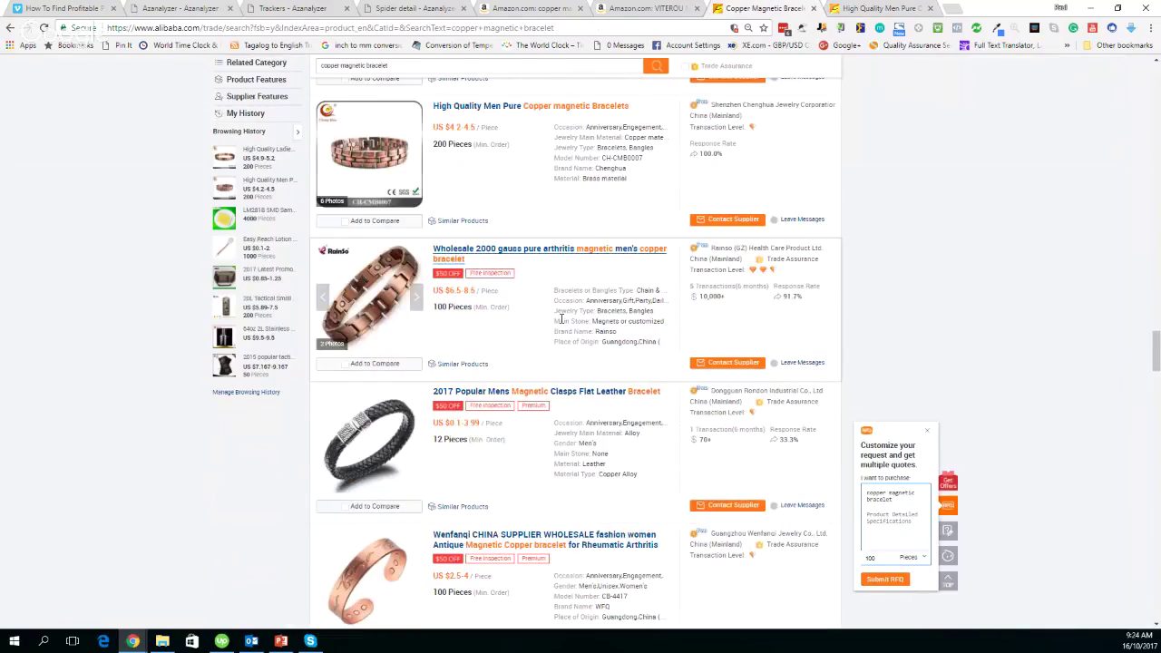
{"action": "scroll", "coordinate": [562, 319], "scroll_direction": "down", "scroll_amount": 7}
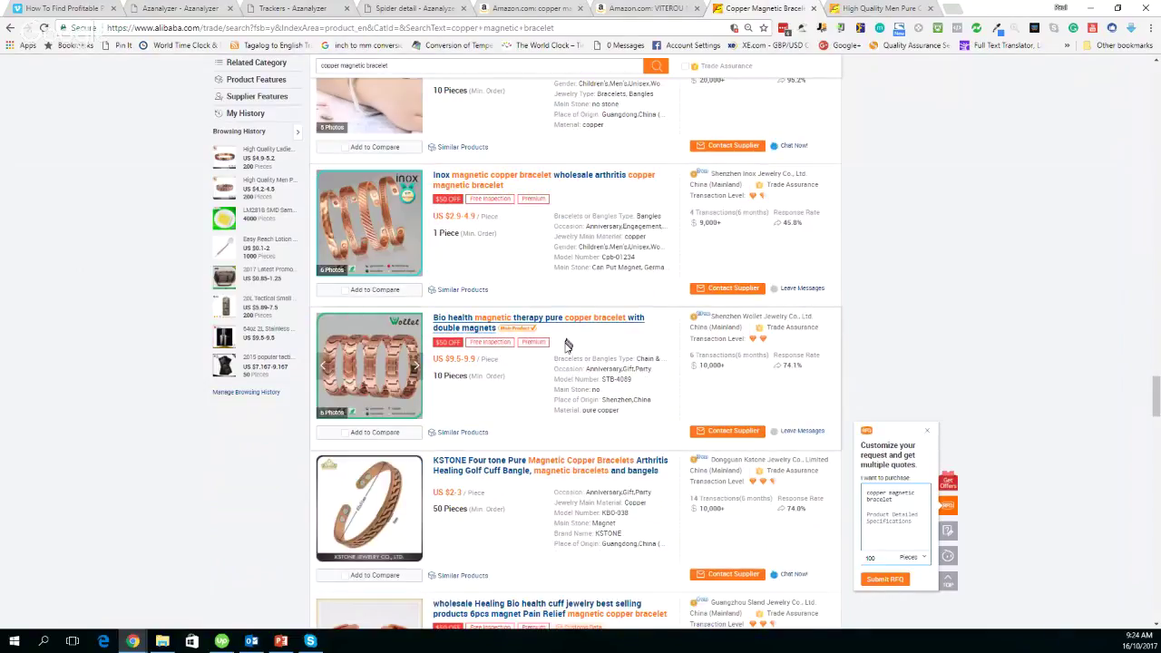
{"action": "scroll", "coordinate": [563, 347], "scroll_direction": "down", "scroll_amount": 1}
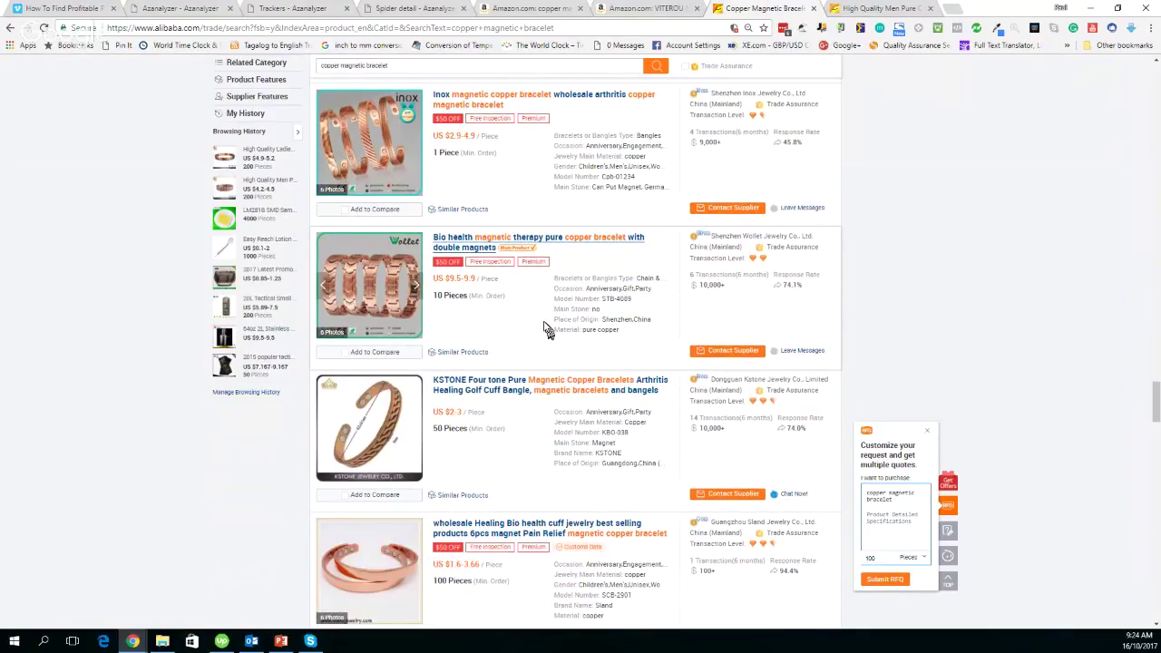
{"action": "scroll", "coordinate": [547, 329], "scroll_direction": "down", "scroll_amount": 1}
{"action": "scroll", "coordinate": [419, 233], "scroll_direction": "down", "scroll_amount": 6}
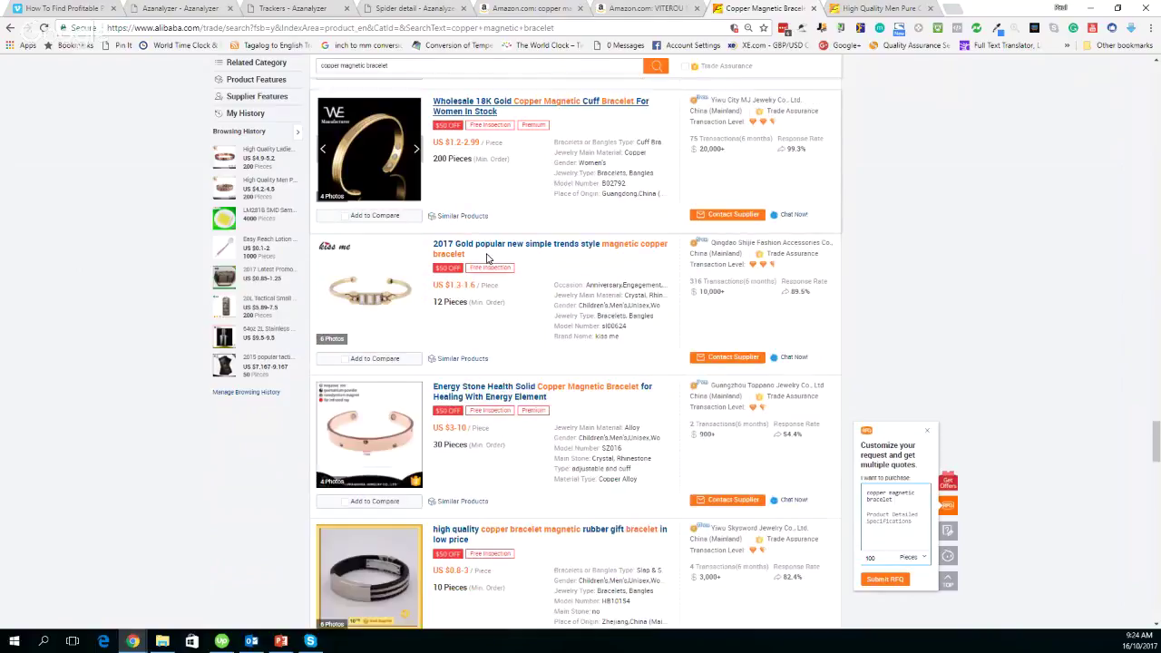
{"action": "scroll", "coordinate": [486, 258], "scroll_direction": "down", "scroll_amount": 7}
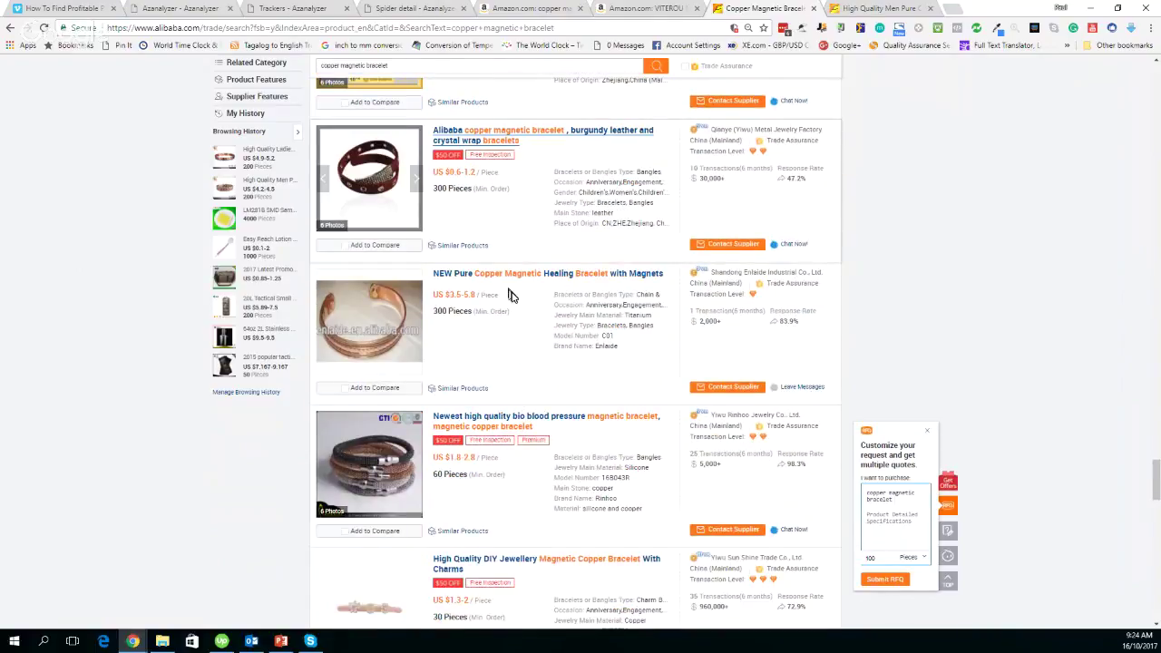
{"action": "scroll", "coordinate": [510, 296], "scroll_direction": "down", "scroll_amount": 4}
{"action": "scroll", "coordinate": [512, 297], "scroll_direction": "down", "scroll_amount": 5}
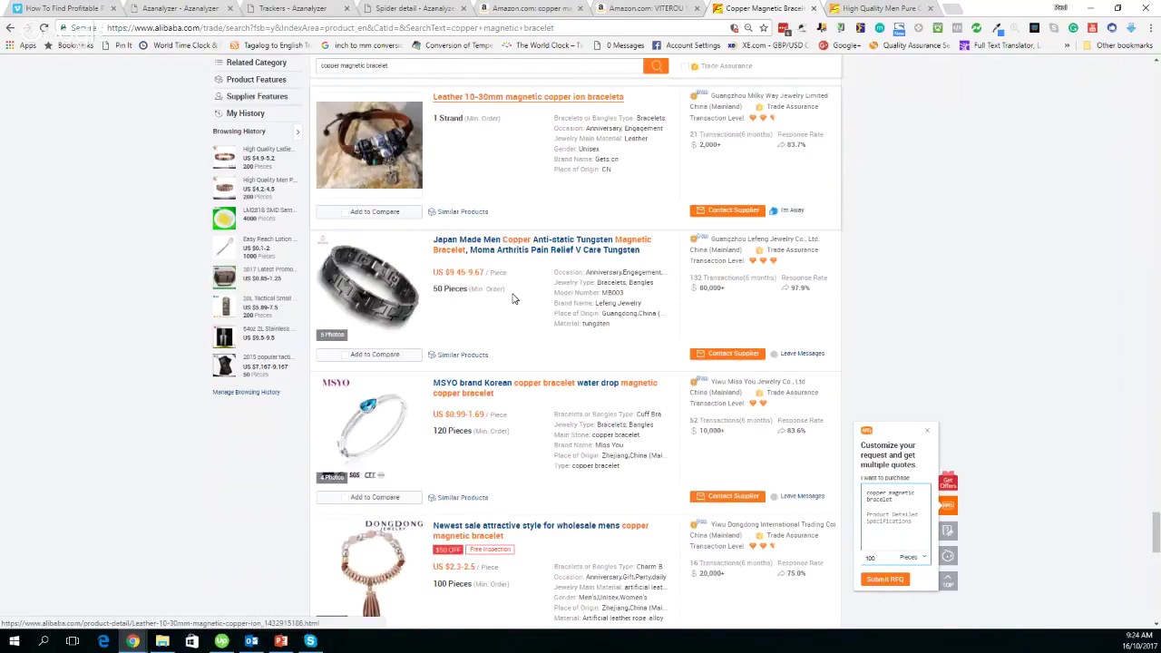
{"action": "scroll", "coordinate": [512, 301], "scroll_direction": "down", "scroll_amount": 5}
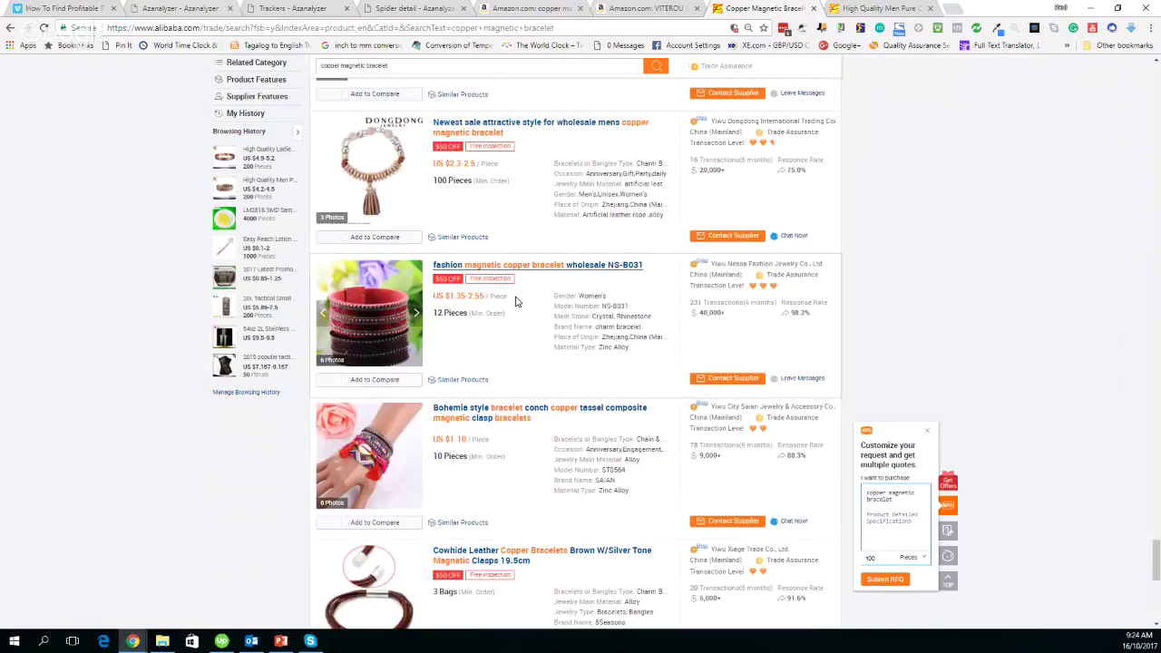
{"action": "scroll", "coordinate": [516, 301], "scroll_direction": "up", "scroll_amount": 2}
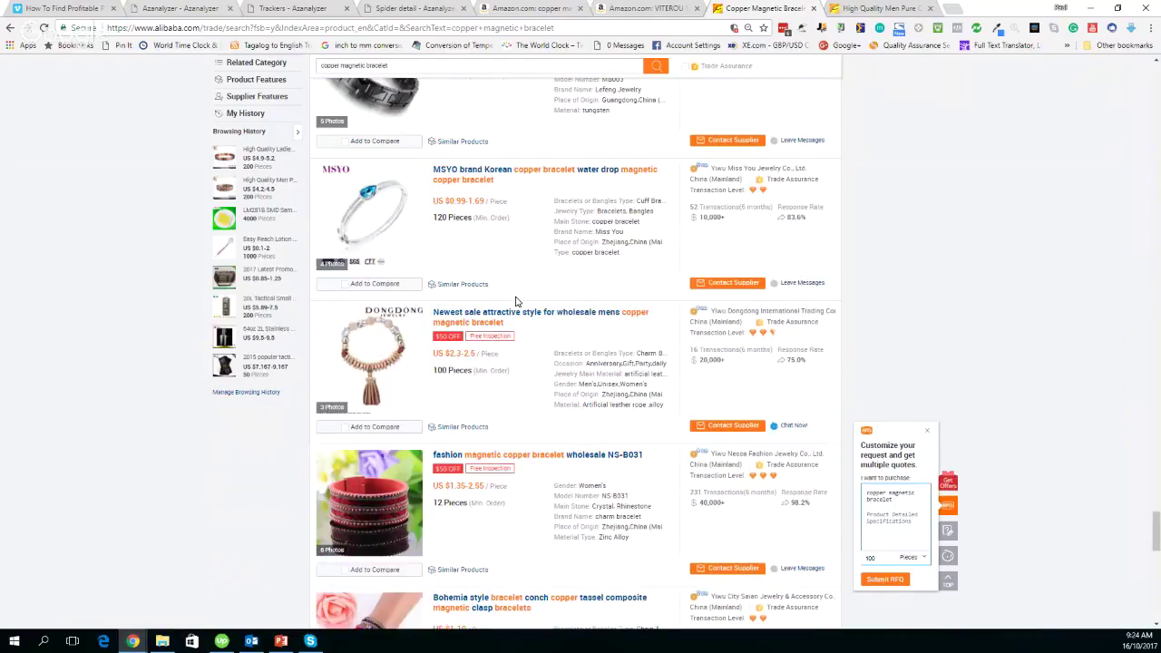
{"action": "scroll", "coordinate": [515, 301], "scroll_direction": "up", "scroll_amount": 10}
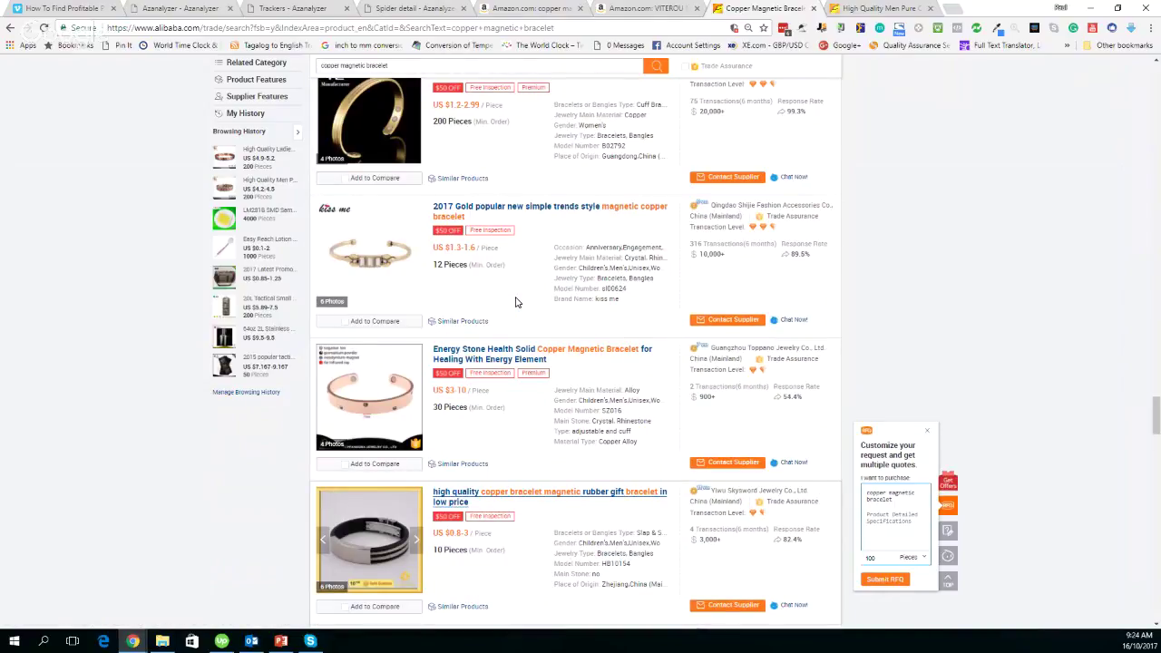
{"action": "scroll", "coordinate": [515, 302], "scroll_direction": "up", "scroll_amount": 5}
{"action": "scroll", "coordinate": [515, 302], "scroll_direction": "up", "scroll_amount": 1}
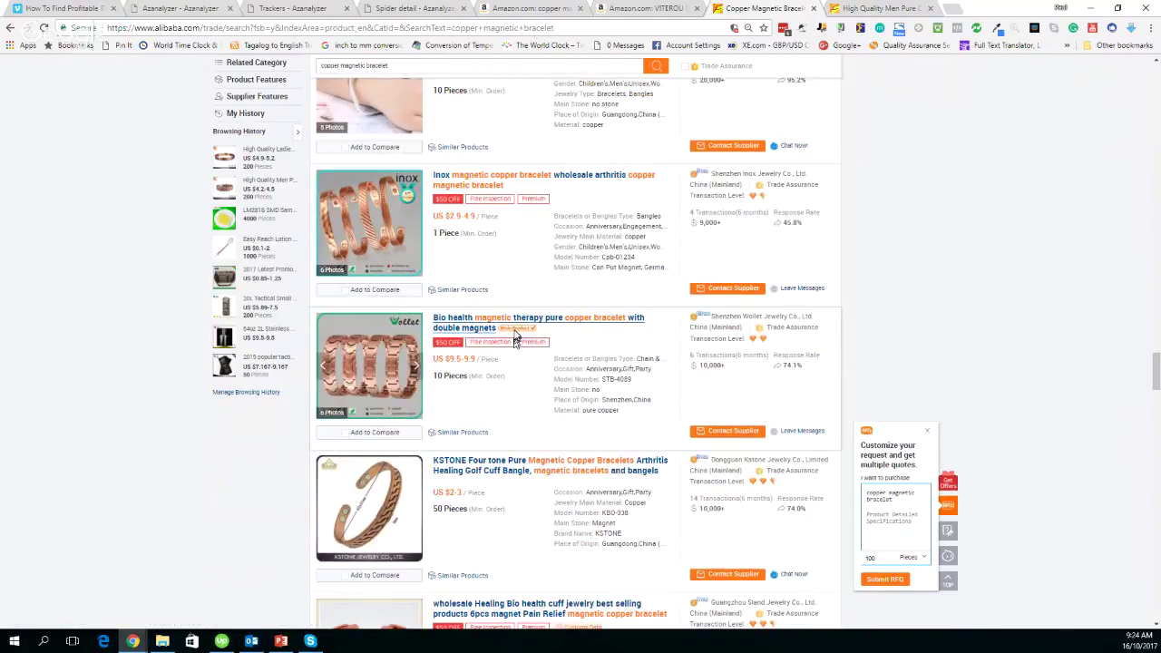
{"action": "scroll", "coordinate": [363, 390], "scroll_direction": "down", "scroll_amount": 5}
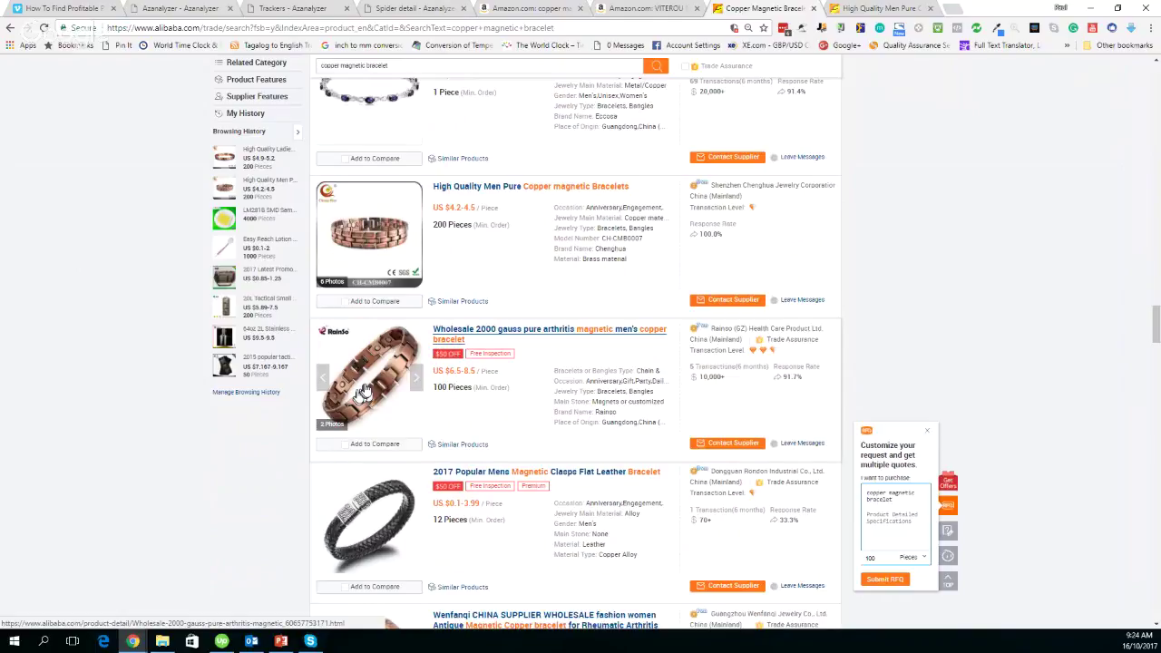
Step: Check the unit price on the opened Alibaba listing, then set product cost to $4.5 and shipping cost to $1 in Azanalyzer's cost breakdown
{"action": "left_click", "coordinate": [890, 9]}
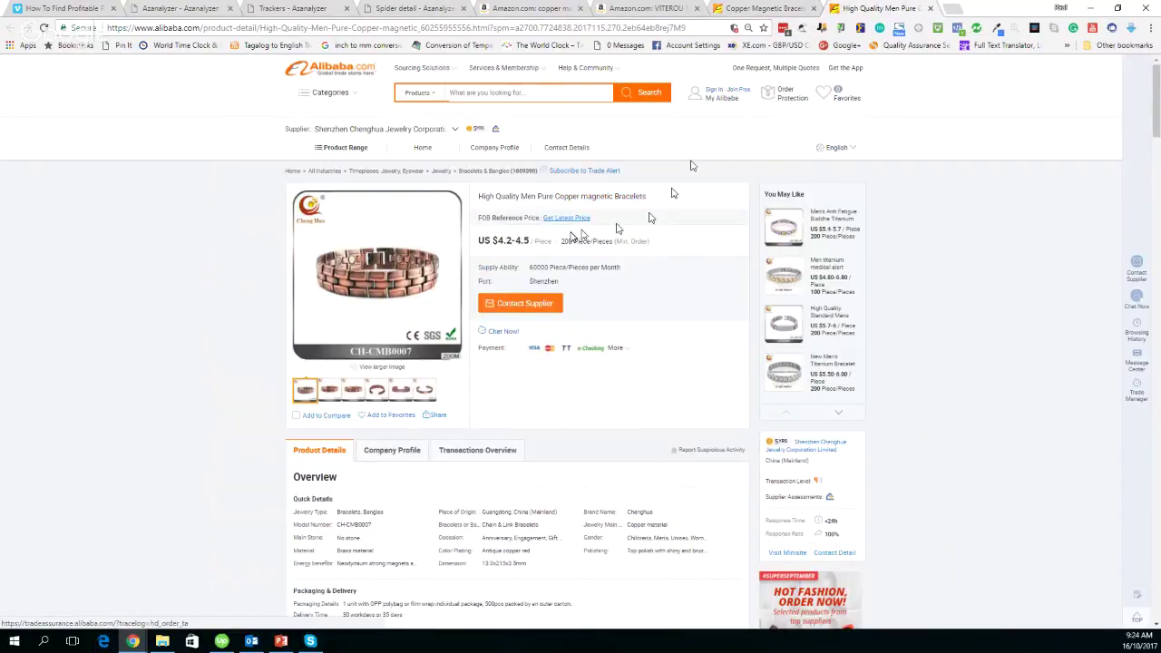
{"action": "left_click", "coordinate": [193, 8]}
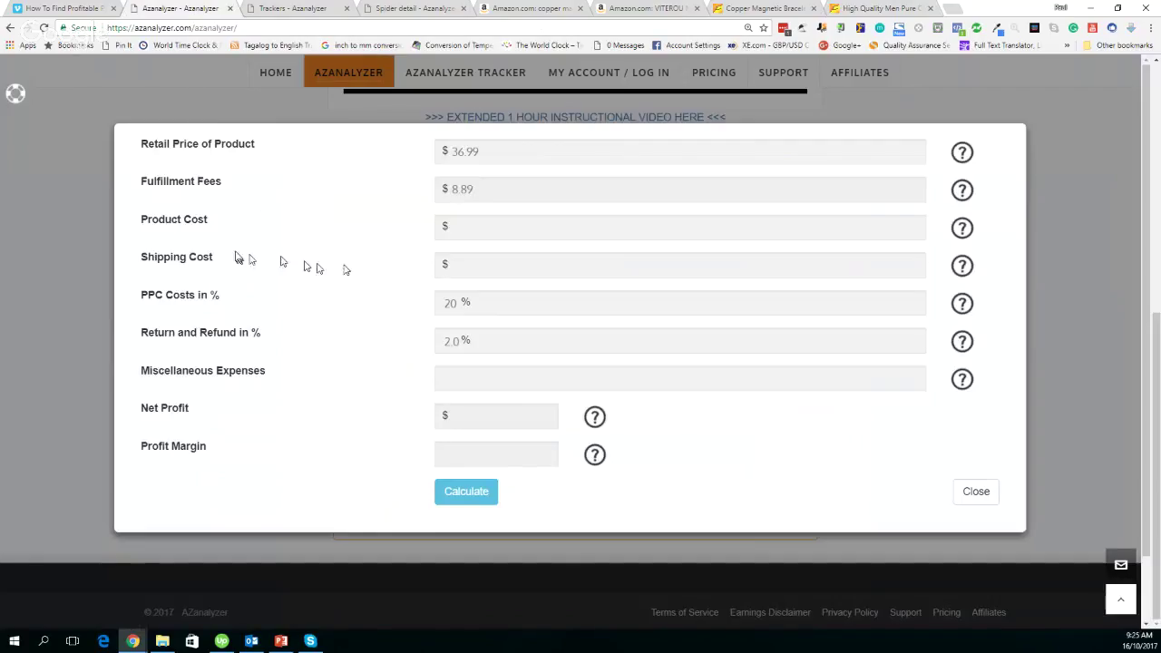
{"action": "left_click", "coordinate": [471, 227]}
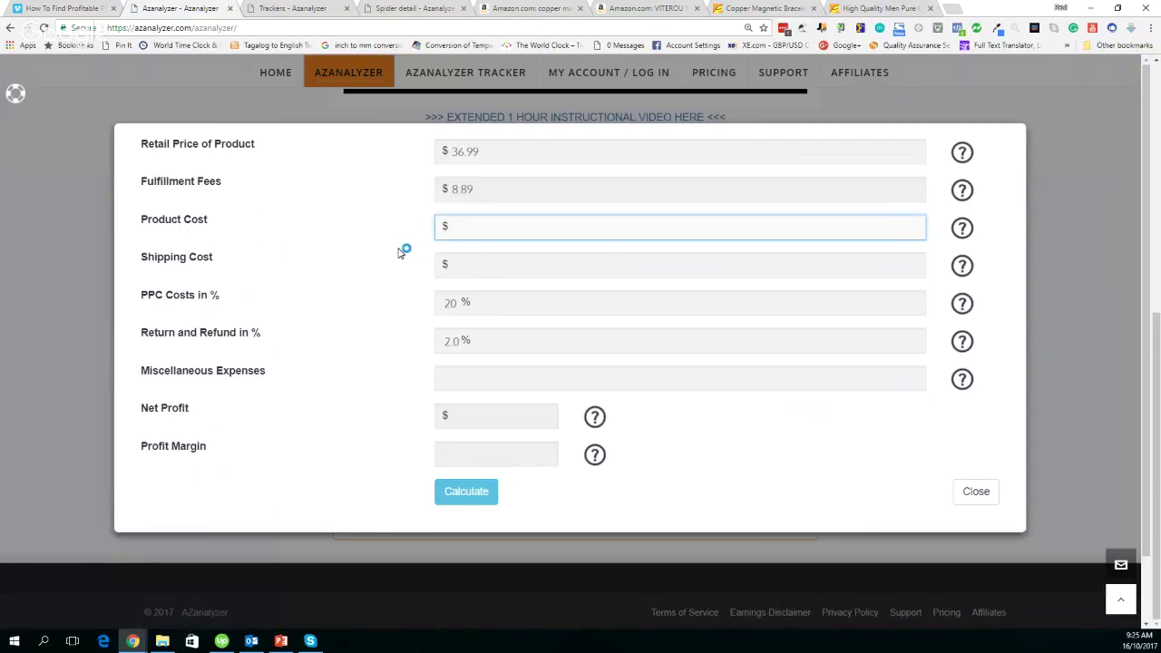
{"action": "type", "text": "4.5"}
{"action": "left_click", "coordinate": [498, 264]}
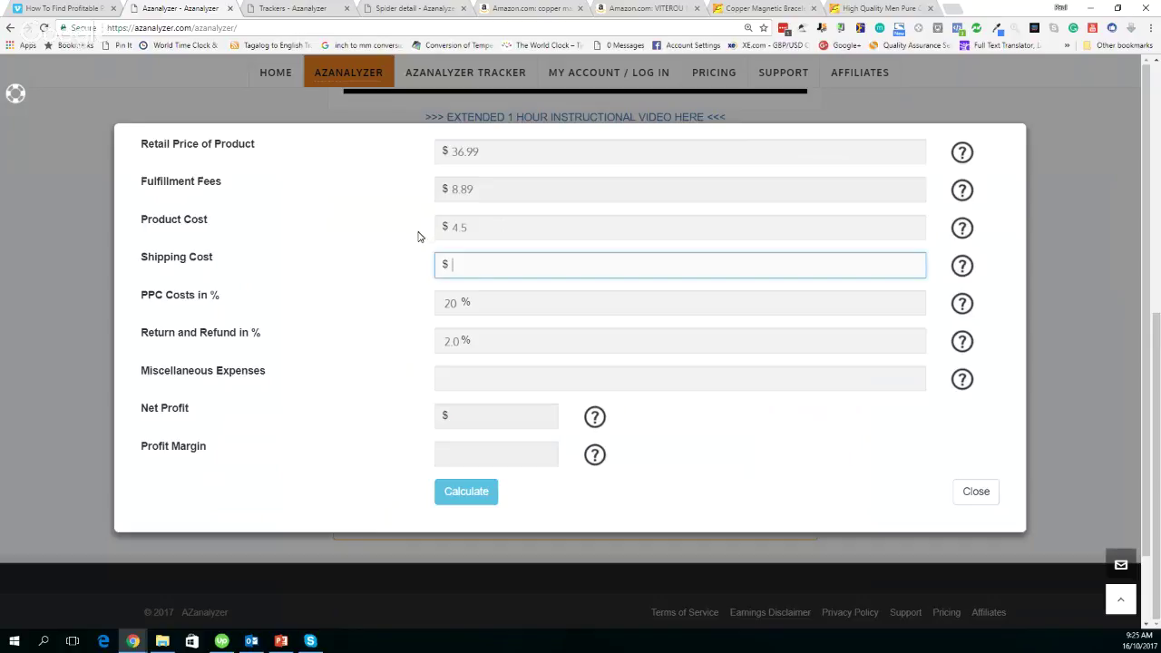
{"action": "type", "text": "1"}
Step: Calculate the net profit and profit margin, and use the calculation as the cost to bring the product to FBA
{"action": "mouse_move", "coordinate": [961, 304]}
{"action": "left_click", "coordinate": [468, 490]}
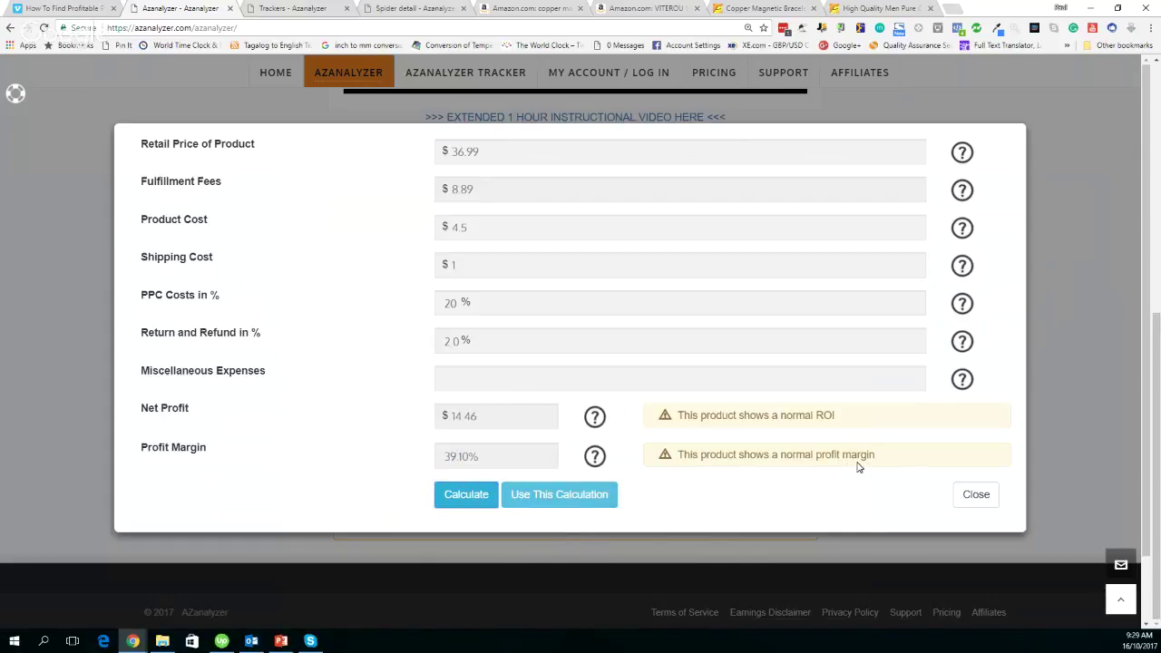
{"action": "left_click", "coordinate": [544, 497]}
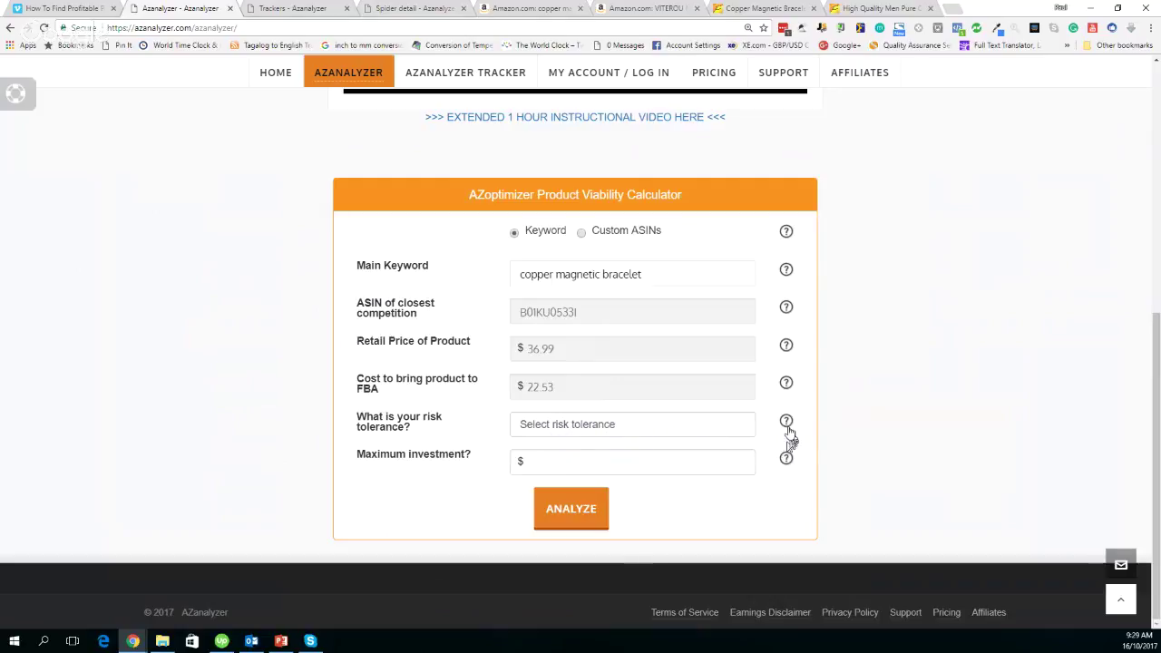
Step: Run the analysis with risk tolerance "Low Risk but Guaranteed Small Return" and a maximum investment of $6000
{"action": "mouse_move", "coordinate": [787, 422]}
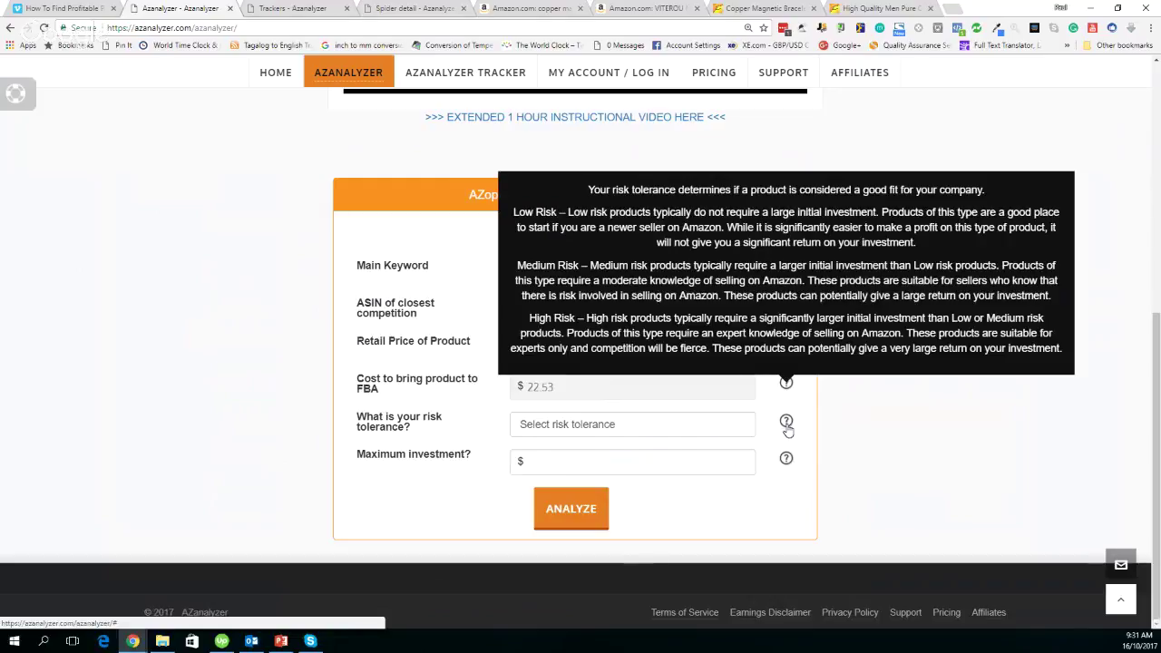
{"action": "left_click", "coordinate": [633, 426]}
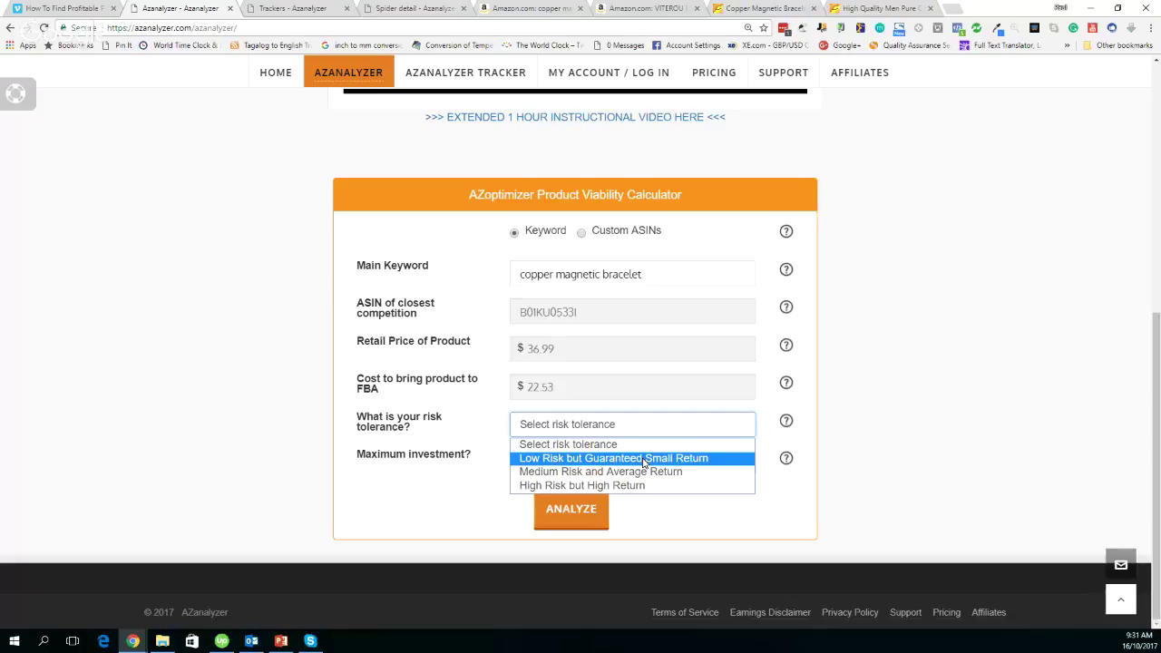
{"action": "left_click", "coordinate": [643, 459]}
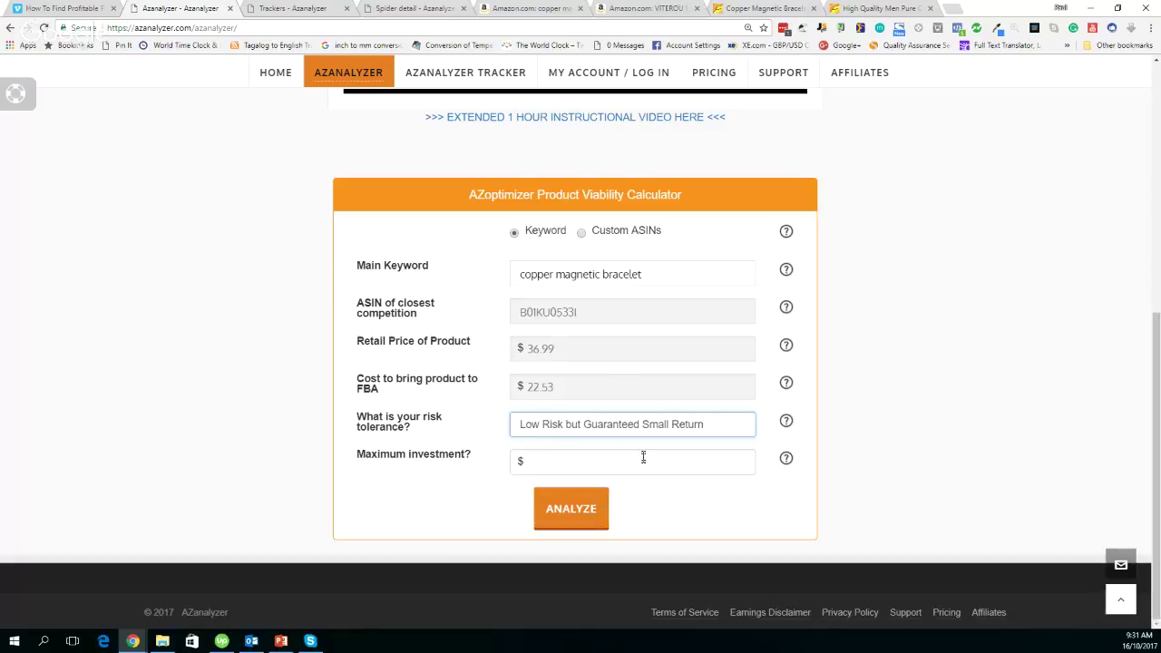
{"action": "left_click", "coordinate": [534, 469]}
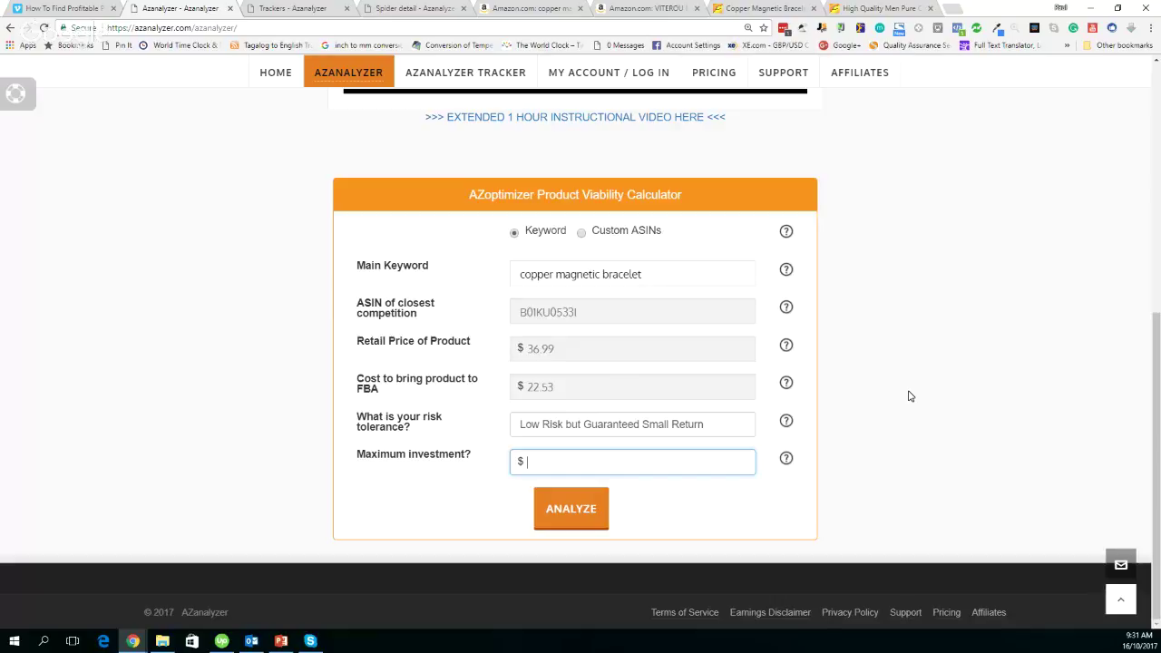
{"action": "type", "text": "6000"}
{"action": "left_click", "coordinate": [571, 511]}
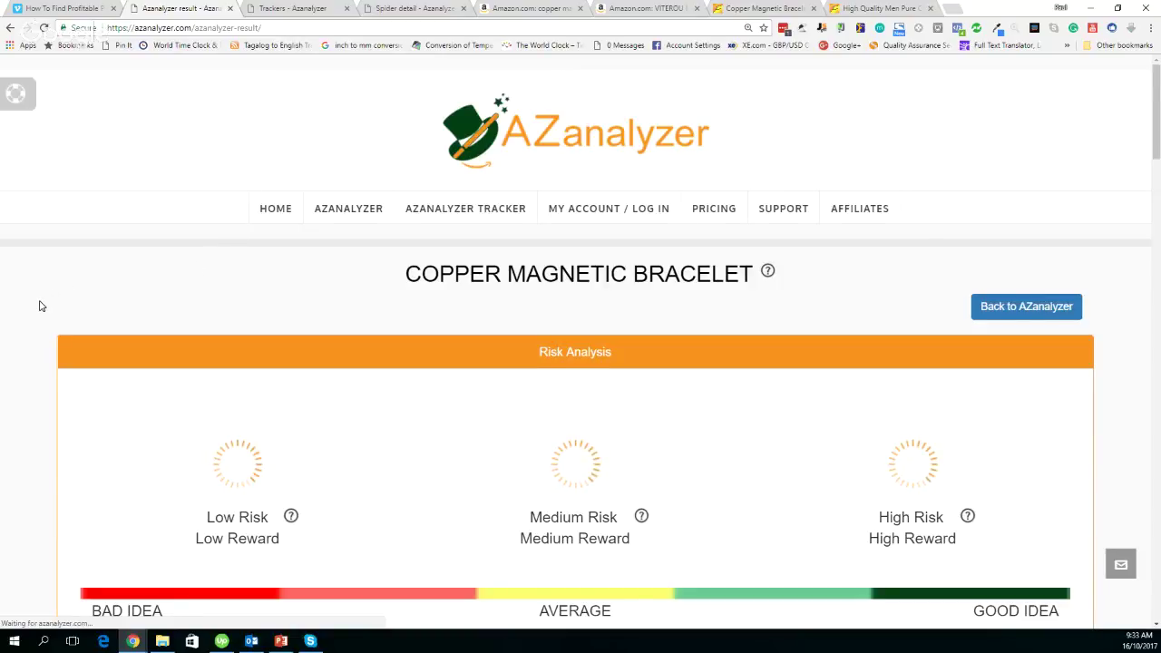
Step: Look over the Risk Analysis, Alerts and Product Feedback sections of the copper magnetic bracelet results while they load
{"action": "scroll", "coordinate": [40, 305], "scroll_direction": "down", "scroll_amount": 1}
{"action": "scroll", "coordinate": [40, 305], "scroll_direction": "down", "scroll_amount": 1}
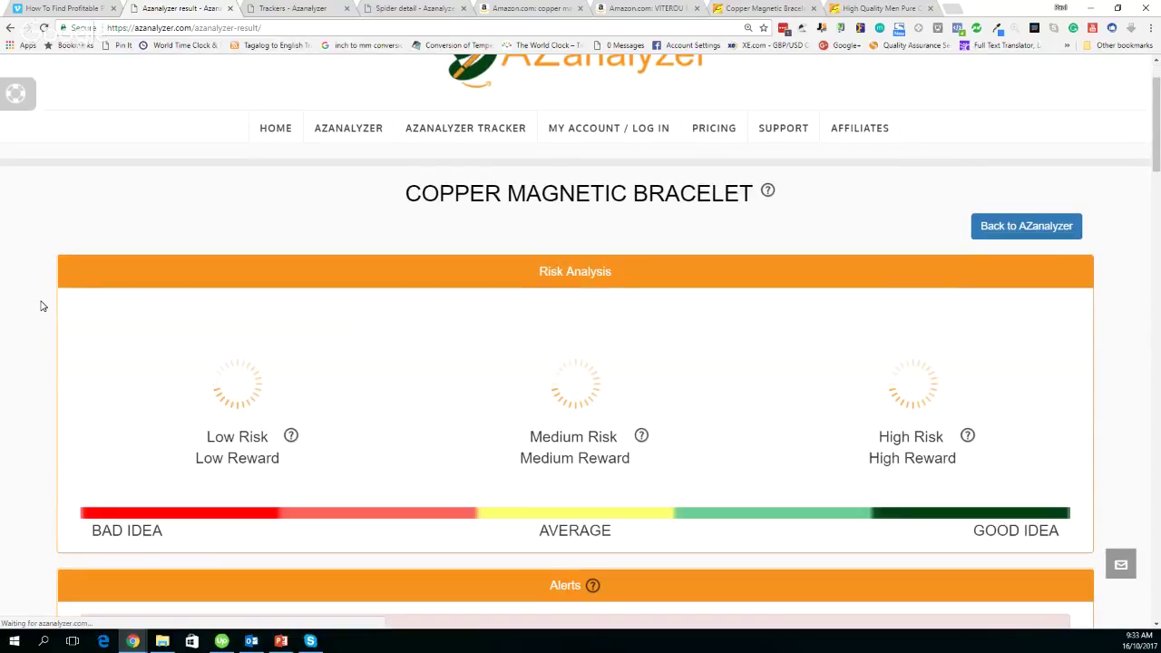
{"action": "scroll", "coordinate": [40, 306], "scroll_direction": "down", "scroll_amount": 1}
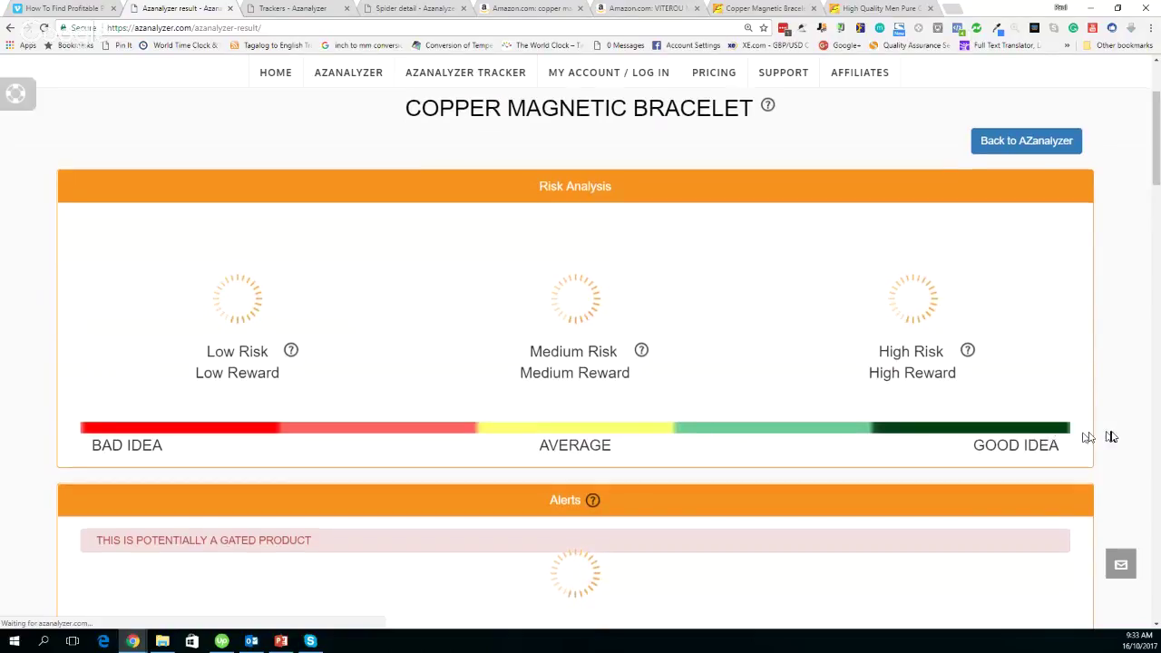
{"action": "scroll", "coordinate": [1114, 437], "scroll_direction": "down", "scroll_amount": 1}
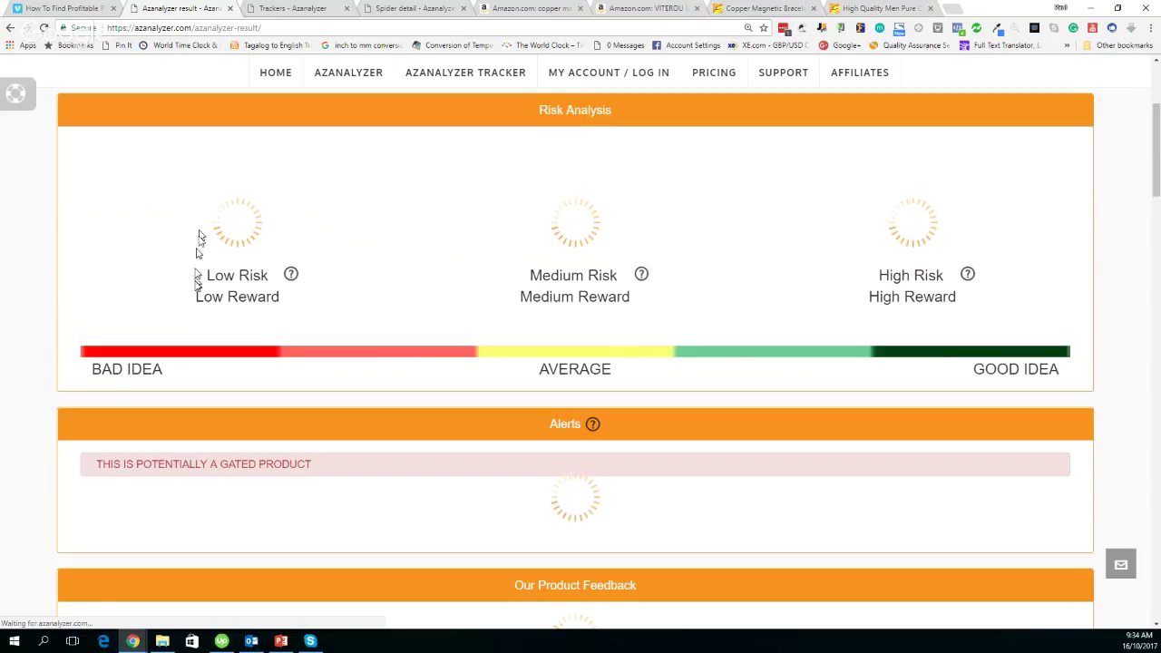
{"action": "scroll", "coordinate": [203, 322], "scroll_direction": "down", "scroll_amount": 2}
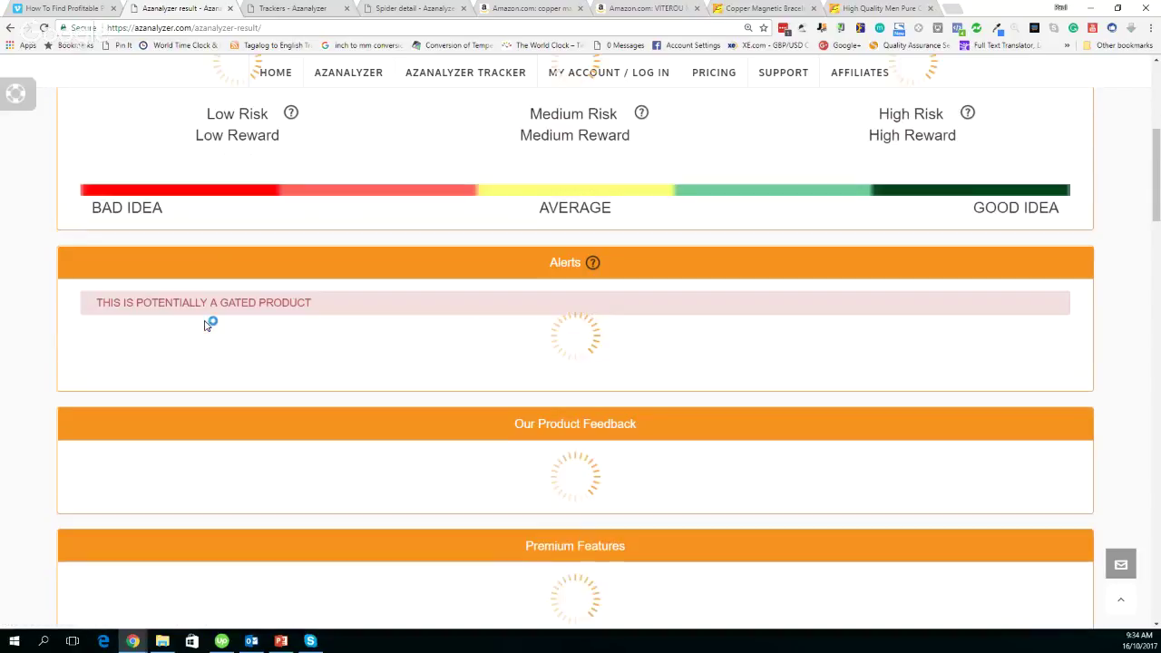
{"action": "scroll", "coordinate": [206, 331], "scroll_direction": "down", "scroll_amount": 1}
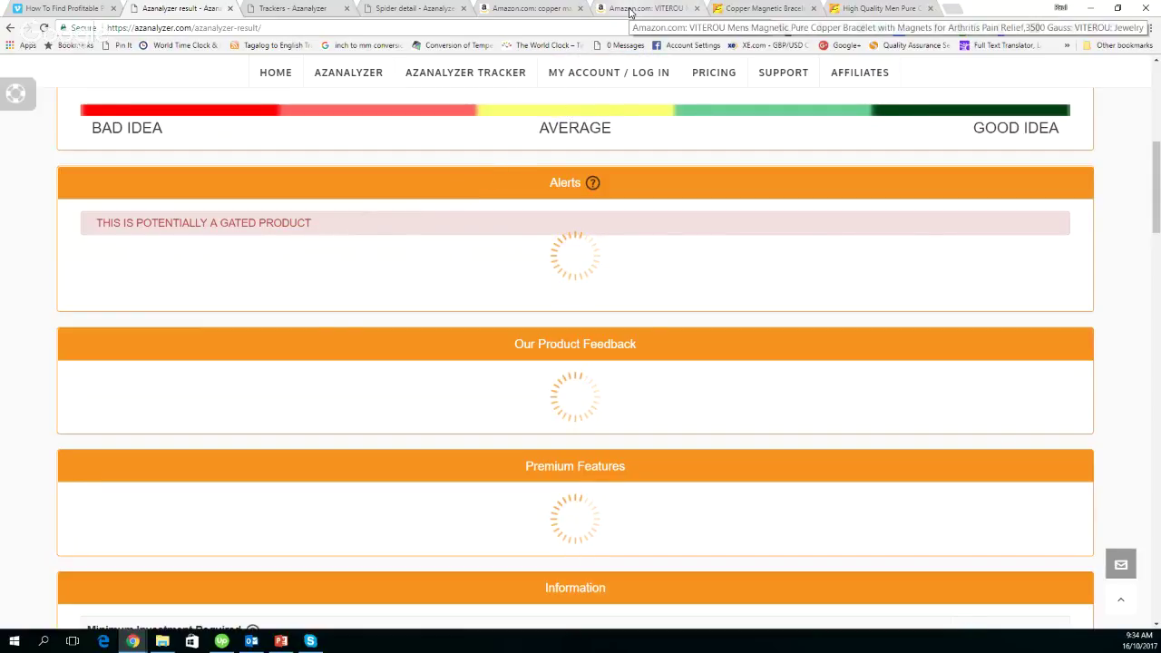
Step: Check the VITEROU copper bracelet's Amazon listing for its product details and sales category
{"action": "left_click", "coordinate": [629, 9]}
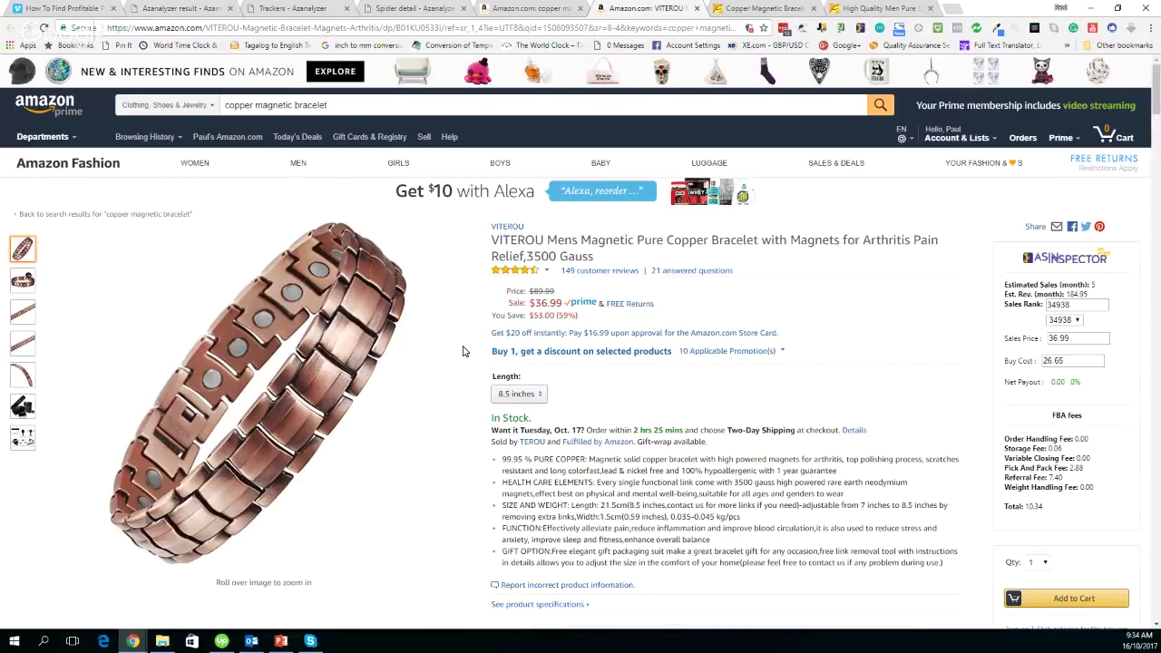
{"action": "scroll", "coordinate": [462, 351], "scroll_direction": "down", "scroll_amount": 10}
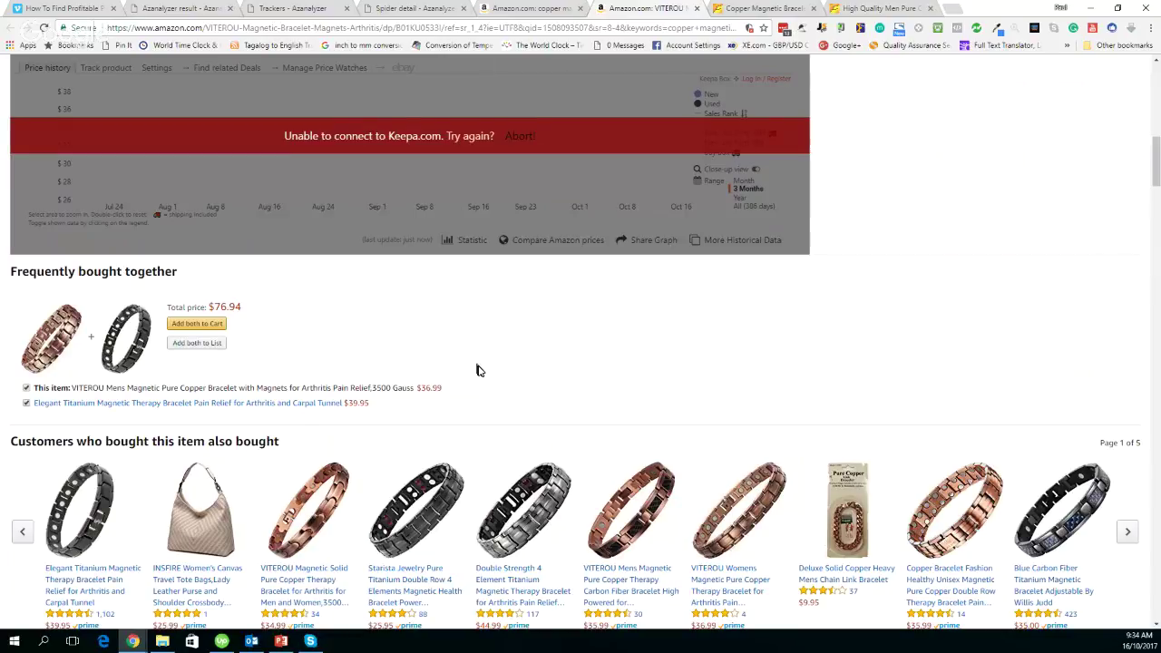
{"action": "scroll", "coordinate": [479, 370], "scroll_direction": "down", "scroll_amount": 10}
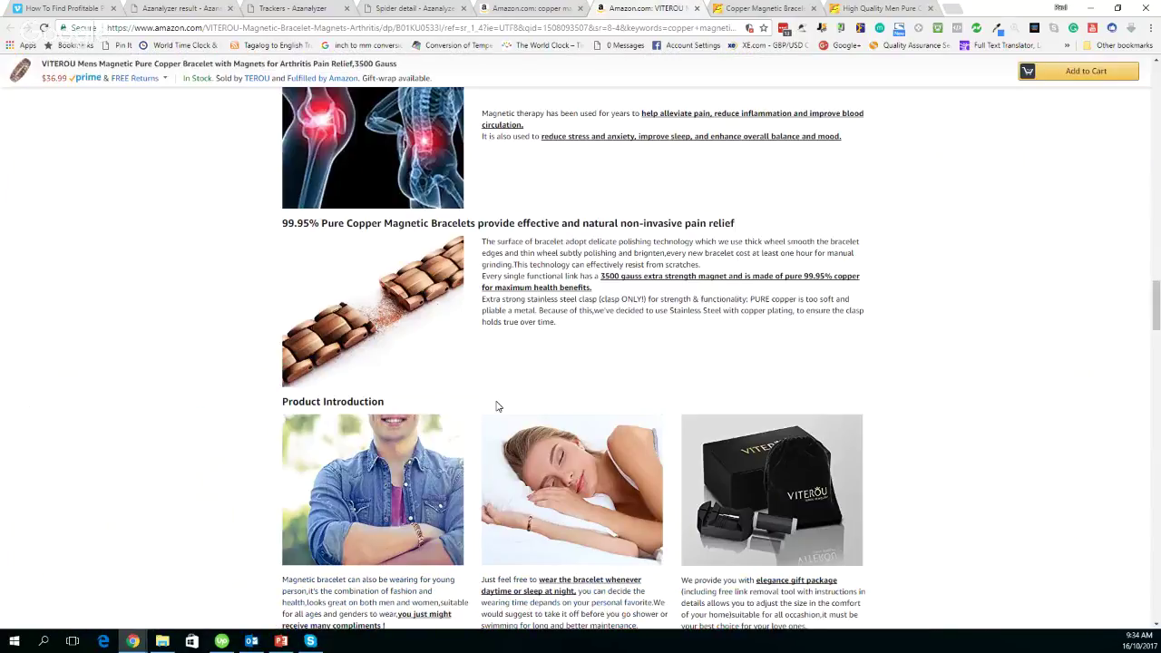
{"action": "scroll", "coordinate": [496, 406], "scroll_direction": "down", "scroll_amount": 5}
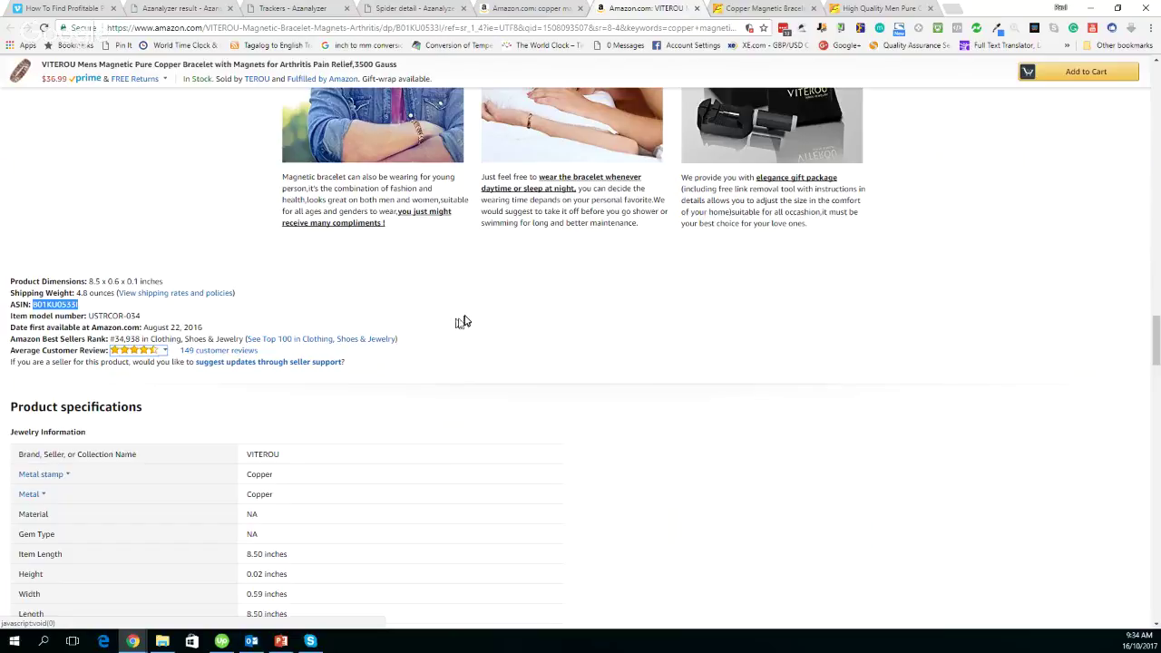
{"action": "scroll", "coordinate": [464, 320], "scroll_direction": "up", "scroll_amount": 1}
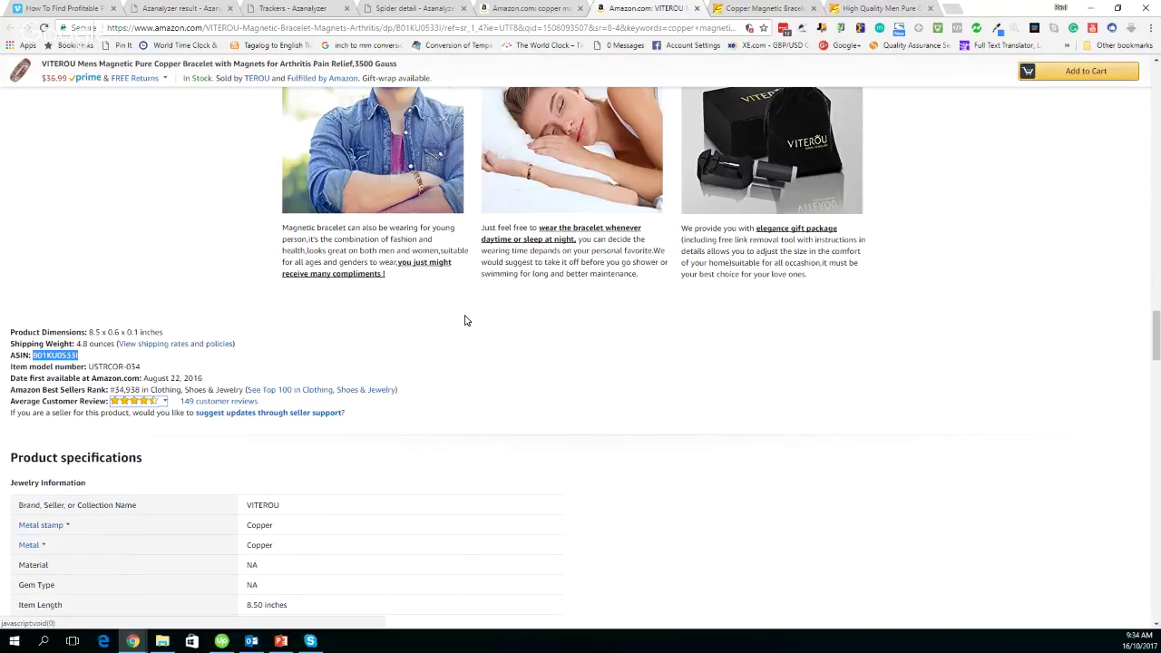
{"action": "scroll", "coordinate": [465, 320], "scroll_direction": "down", "scroll_amount": 10}
{"action": "scroll", "coordinate": [465, 317], "scroll_direction": "up", "scroll_amount": 7}
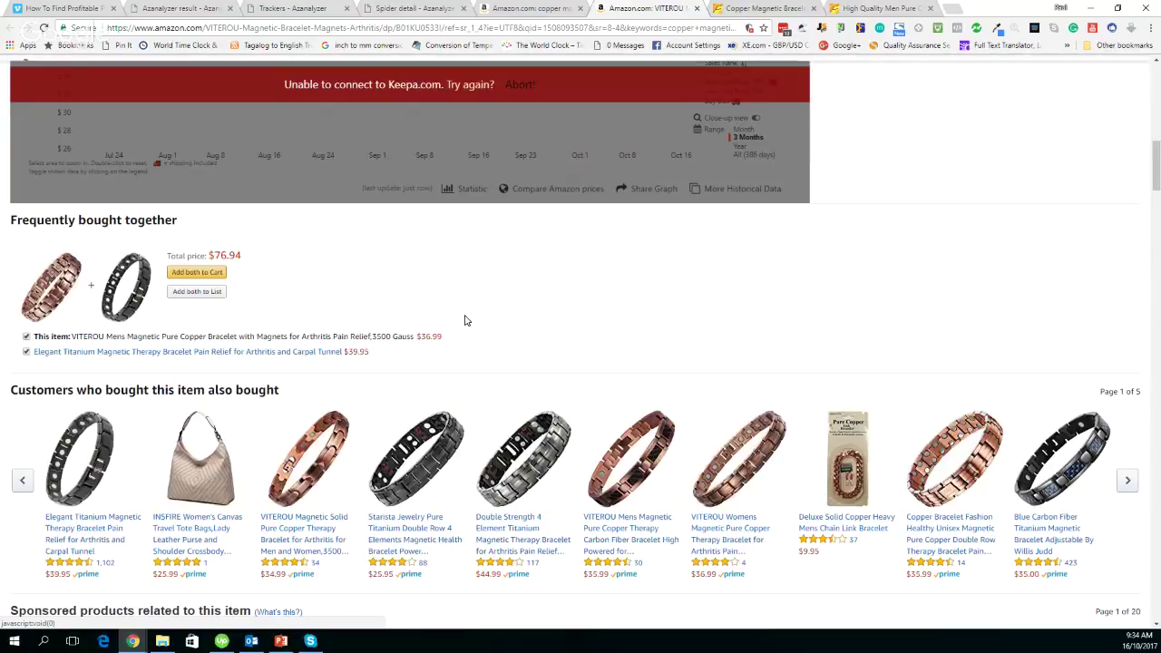
{"action": "scroll", "coordinate": [464, 317], "scroll_direction": "up", "scroll_amount": 15}
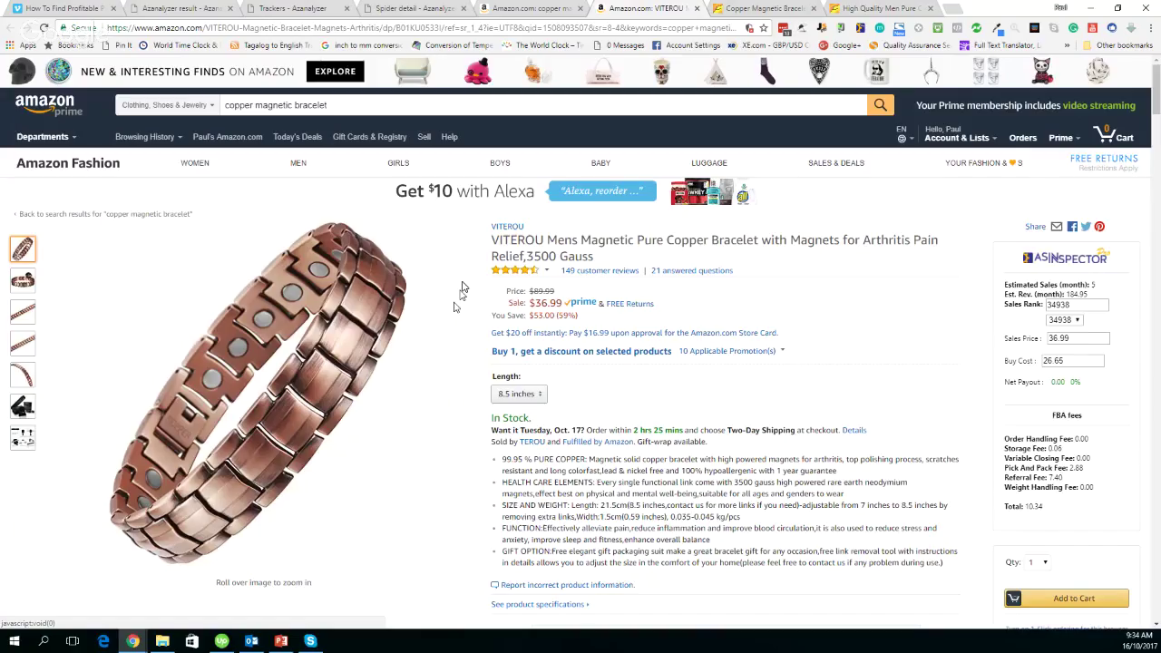
{"action": "mouse_move", "coordinate": [238, 343]}
Step: Return to the Azanalyzer results and examine the low, medium and high risk ratings for copper magnetic bracelet
{"action": "left_click", "coordinate": [293, 9]}
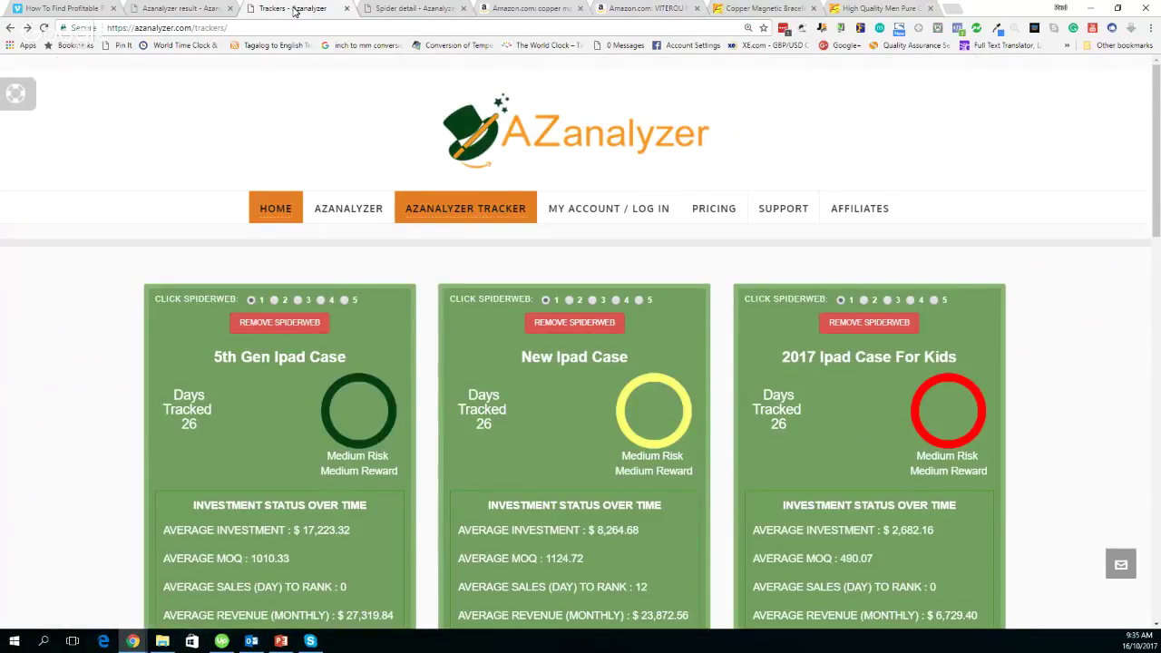
{"action": "key", "text": "ctrl+shift+Tab"}
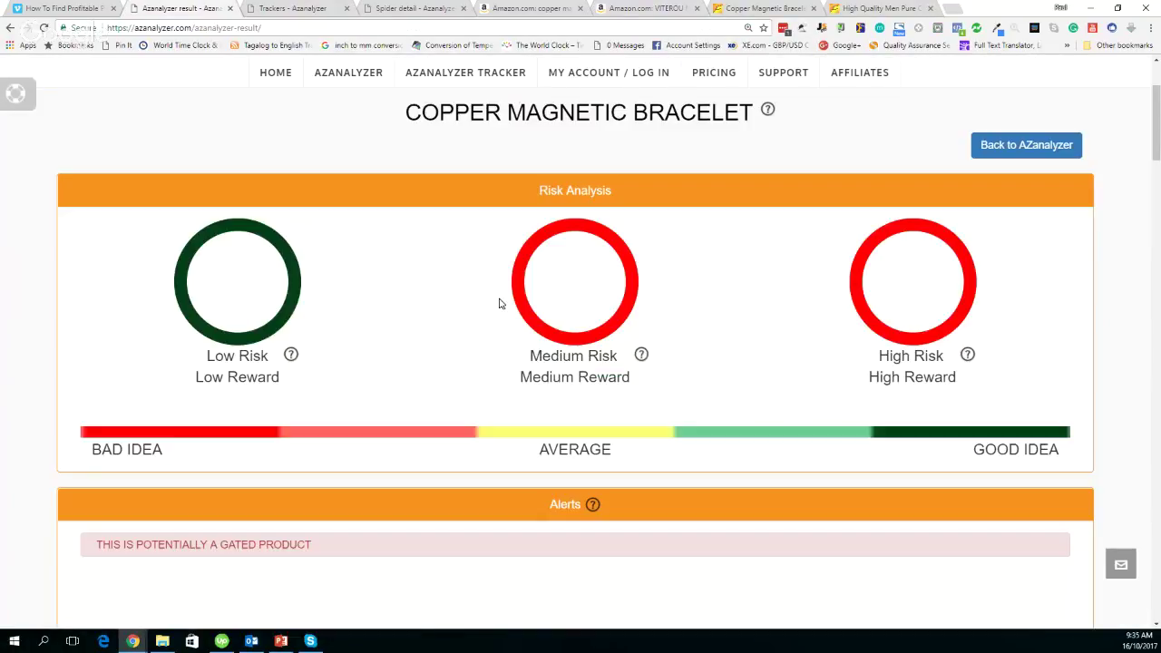
{"action": "scroll", "coordinate": [517, 301], "scroll_direction": "up", "scroll_amount": 2}
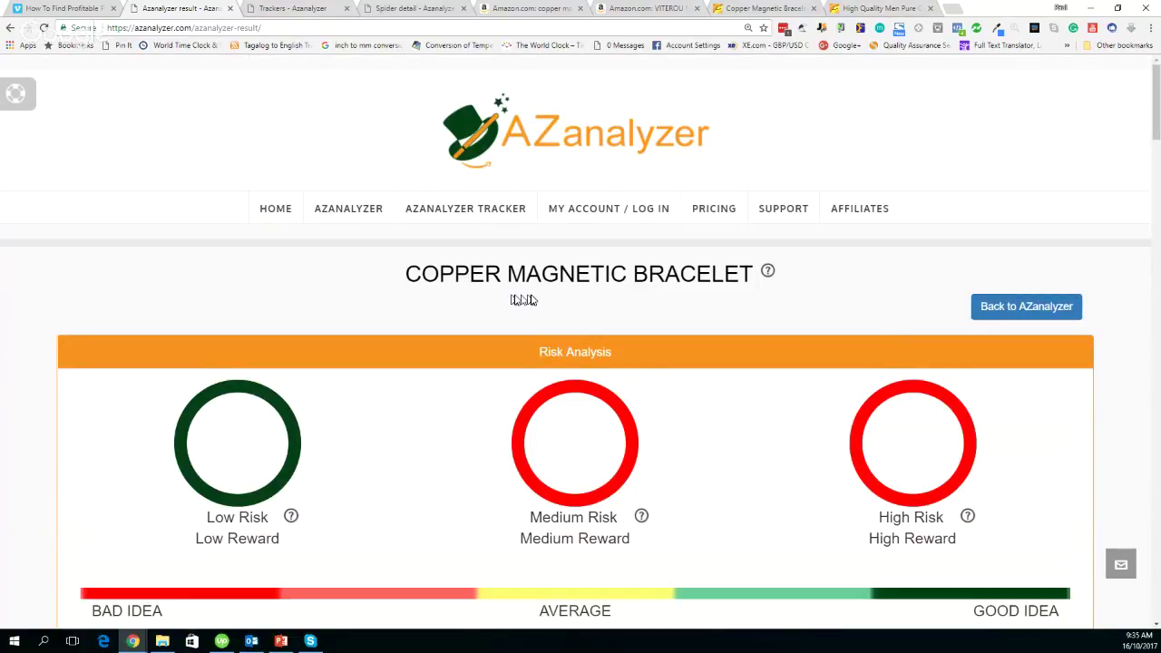
{"action": "scroll", "coordinate": [523, 300], "scroll_direction": "down", "scroll_amount": 2}
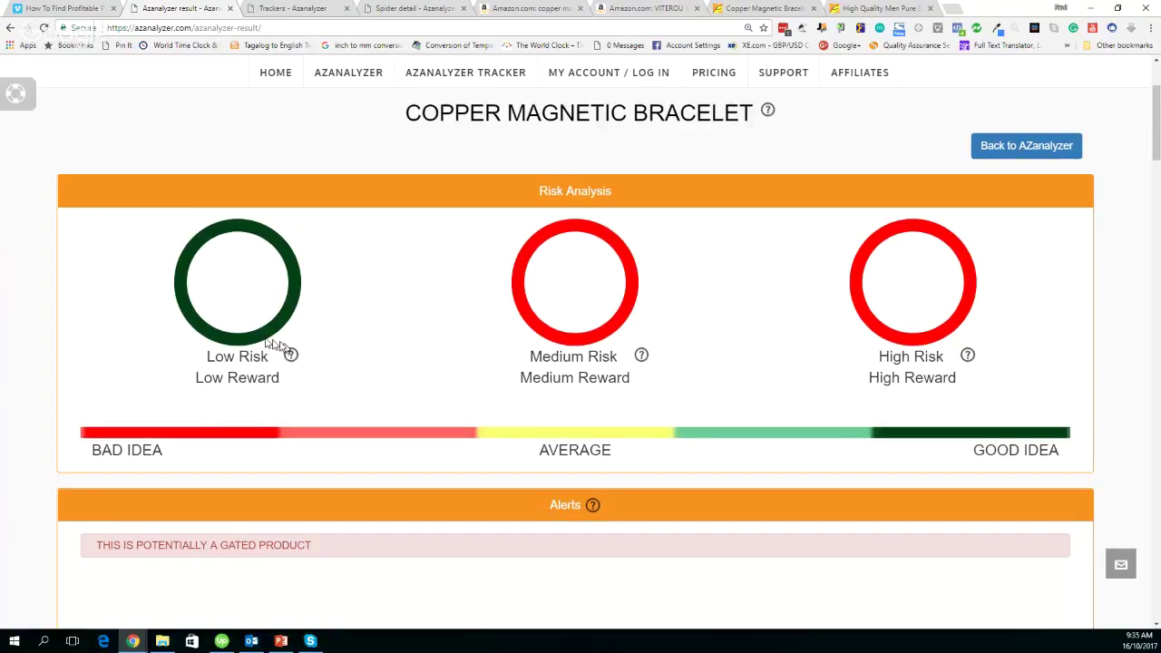
{"action": "mouse_move", "coordinate": [291, 357]}
{"action": "scroll", "coordinate": [648, 316], "scroll_direction": "down", "scroll_amount": 1}
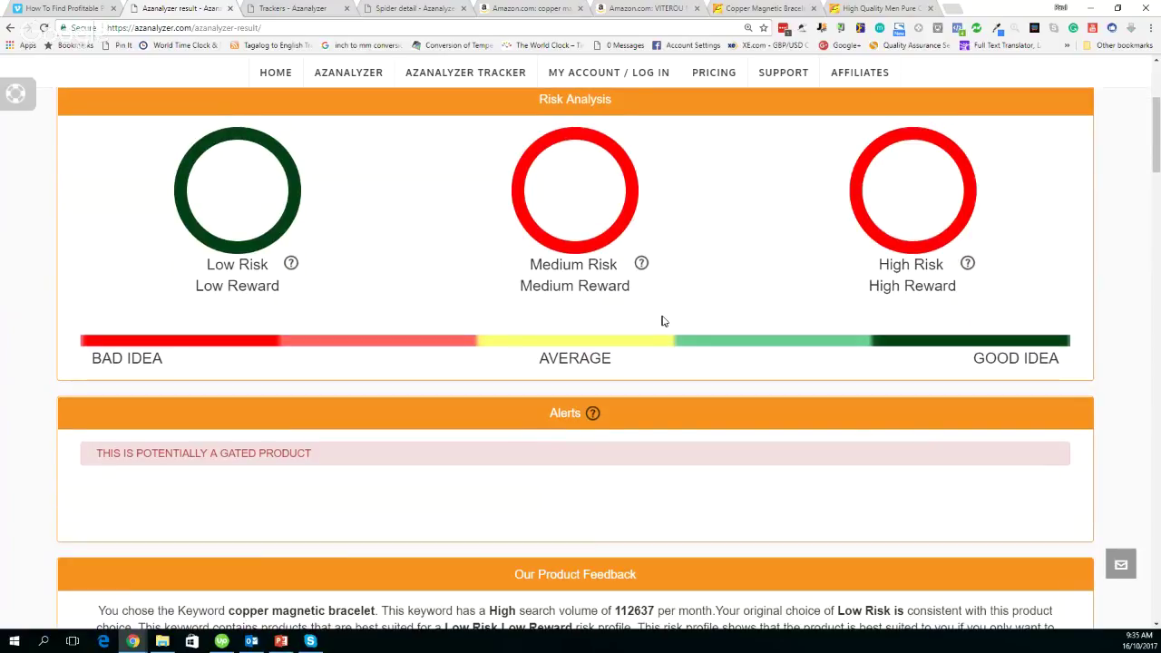
Step: Read the Alerts and Our Product Feedback sections of the copper magnetic bracelet results
{"action": "scroll", "coordinate": [663, 321], "scroll_direction": "down", "scroll_amount": 2}
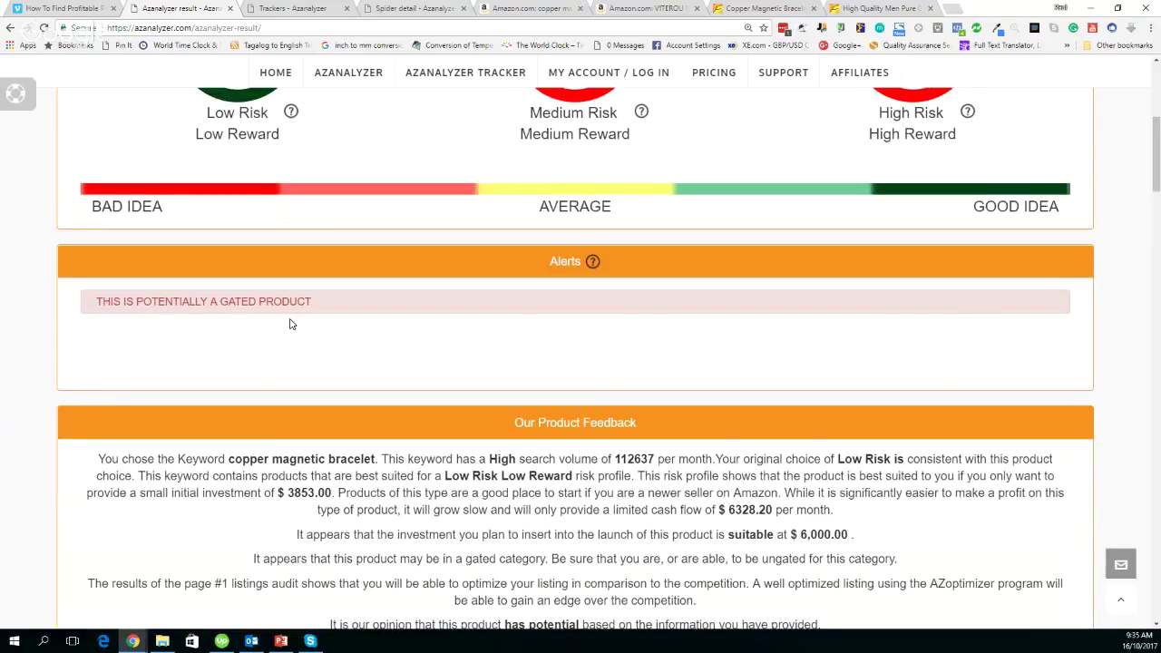
{"action": "scroll", "coordinate": [290, 324], "scroll_direction": "down", "scroll_amount": 1}
{"action": "scroll", "coordinate": [290, 324], "scroll_direction": "down", "scroll_amount": 1}
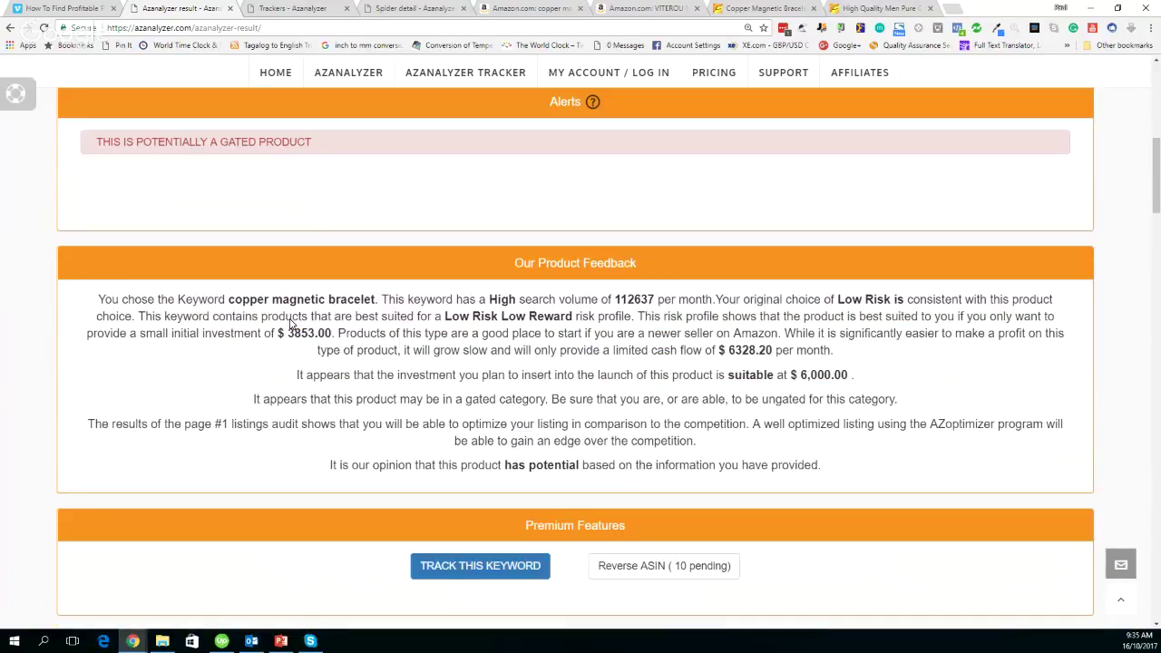
{"action": "scroll", "coordinate": [291, 323], "scroll_direction": "down", "scroll_amount": 1}
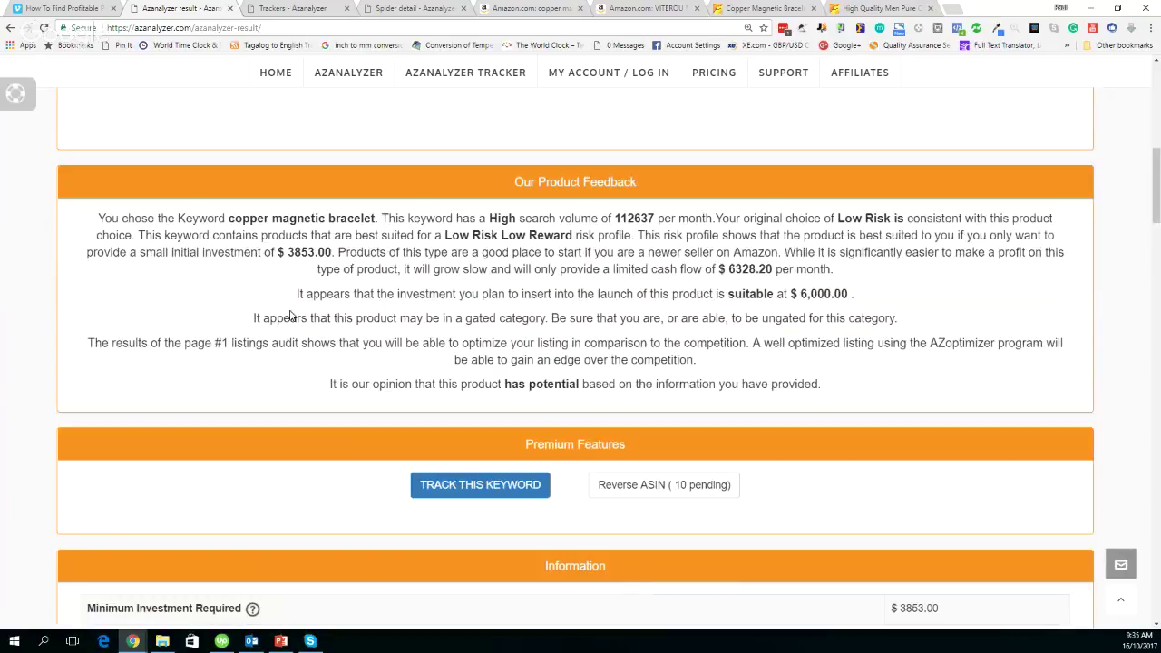
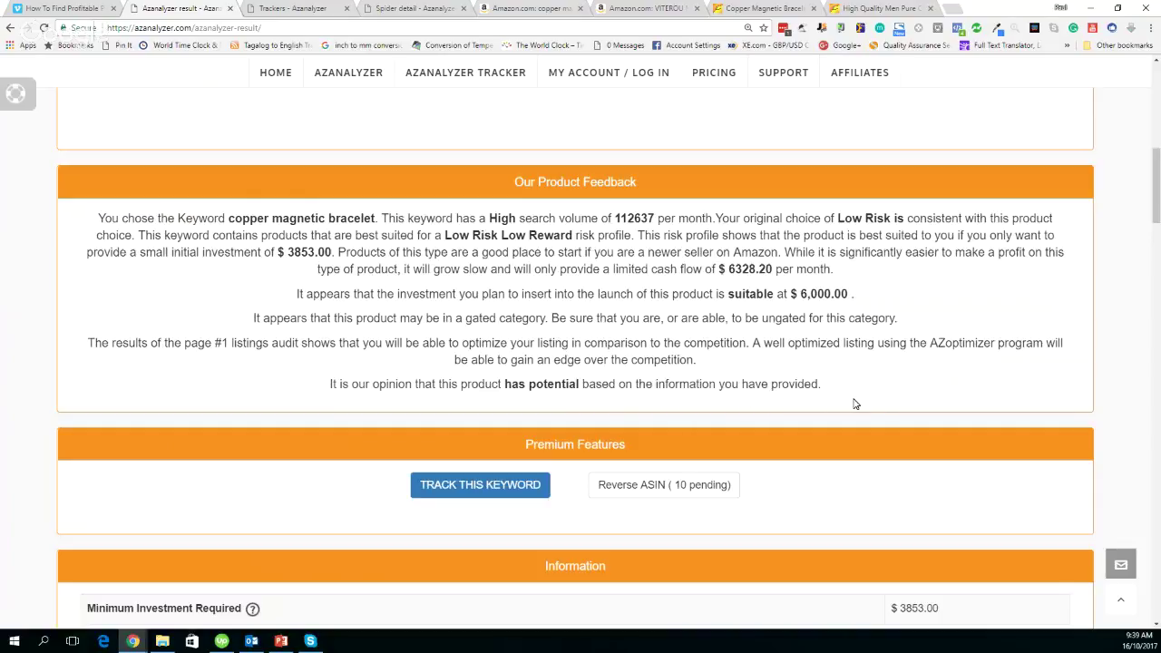
Step: Start the Reverse ASIN lookup from the Premium Features of the copper magnetic bracelet results
{"action": "scroll", "coordinate": [853, 405], "scroll_direction": "down", "scroll_amount": 1}
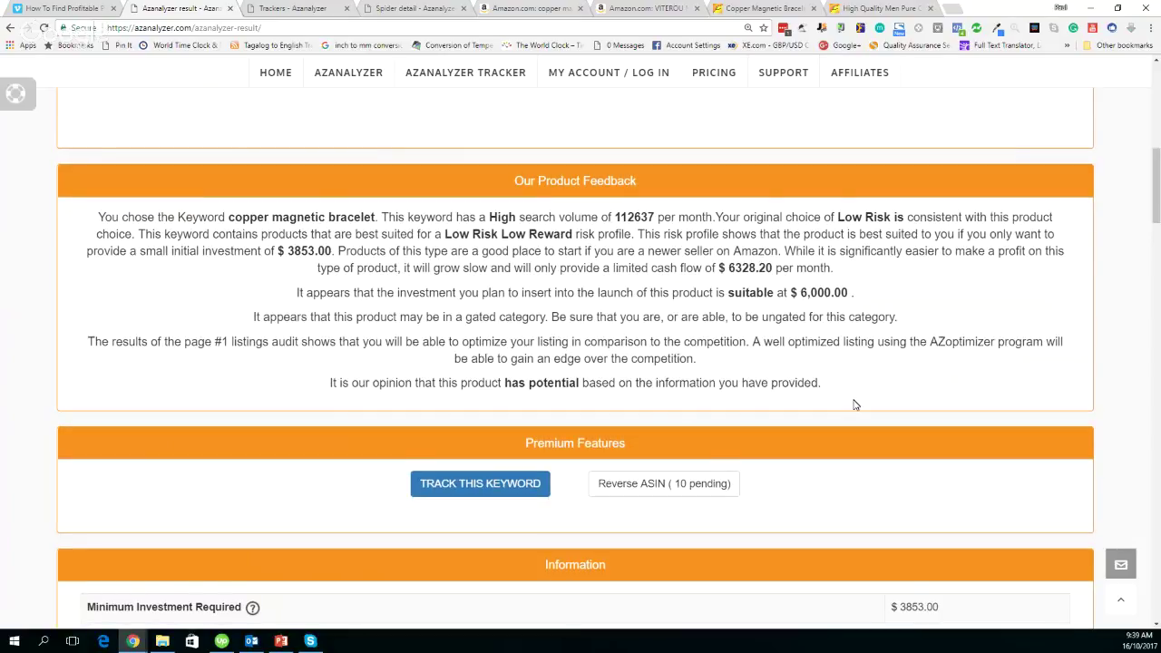
{"action": "scroll", "coordinate": [853, 404], "scroll_direction": "down", "scroll_amount": 1}
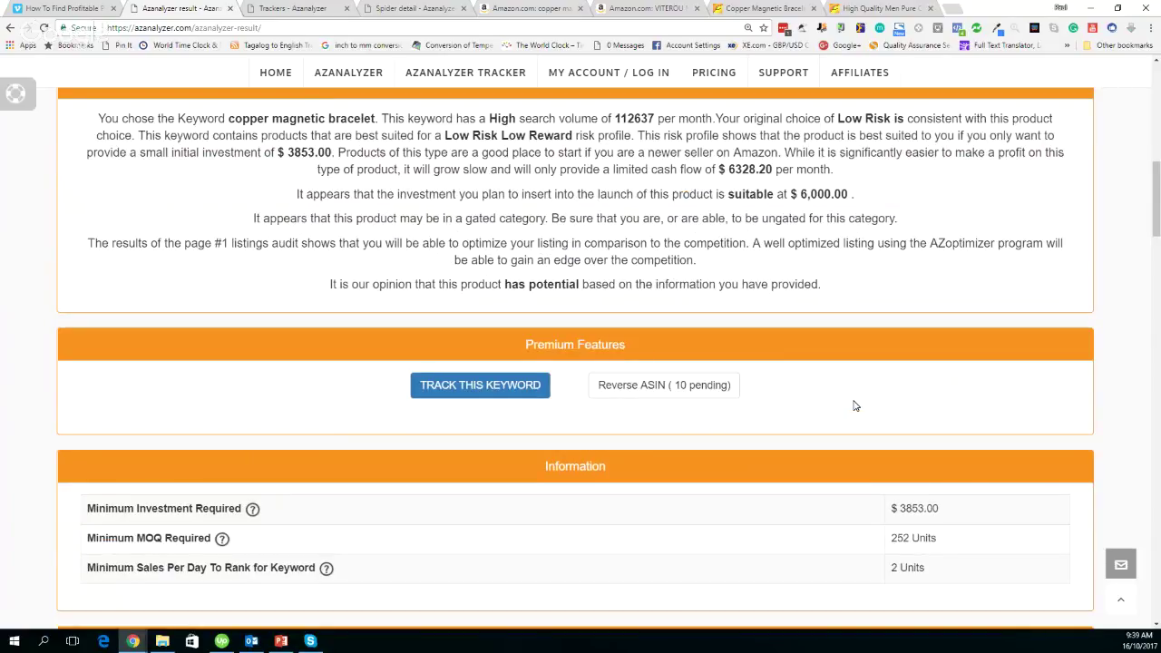
{"action": "scroll", "coordinate": [325, 332], "scroll_direction": "down", "scroll_amount": 1}
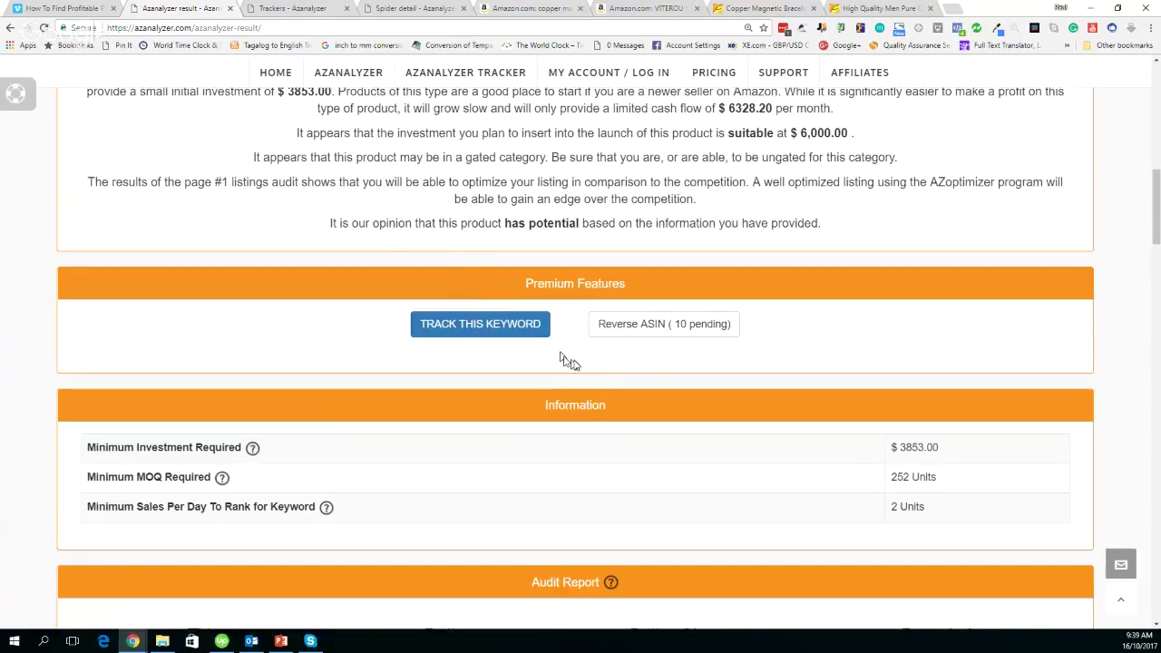
{"action": "left_click", "coordinate": [649, 329]}
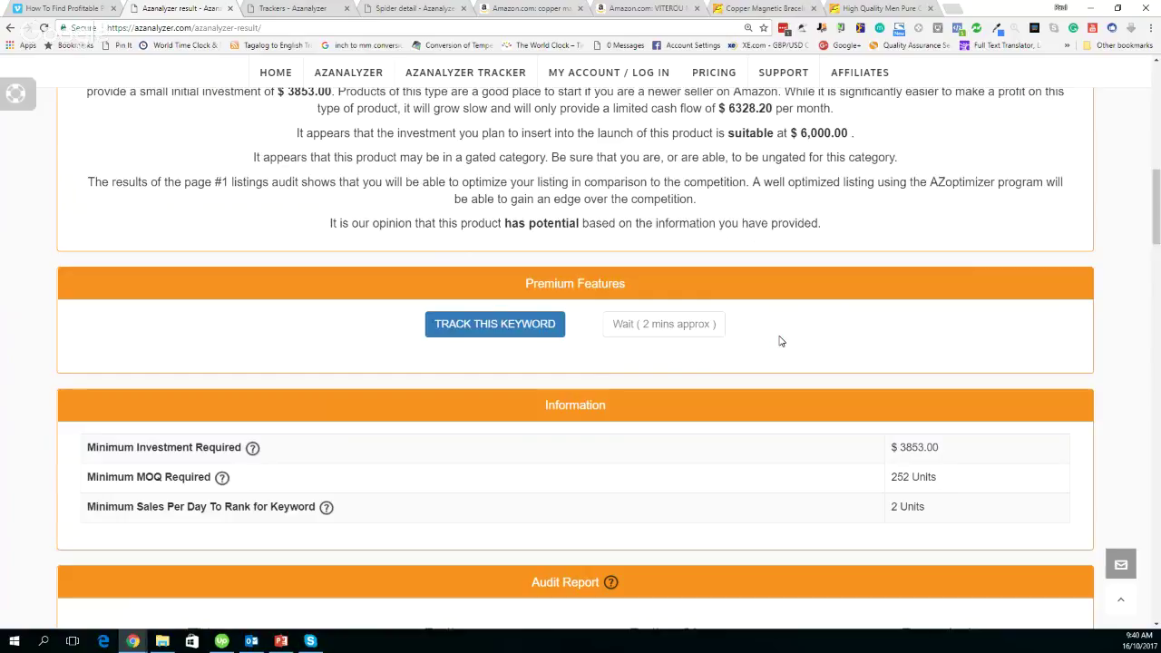
Step: Check the minimum investment, minimum MOQ and minimum sales per day to rank in the Information section
{"action": "scroll", "coordinate": [780, 341], "scroll_direction": "down", "scroll_amount": 1}
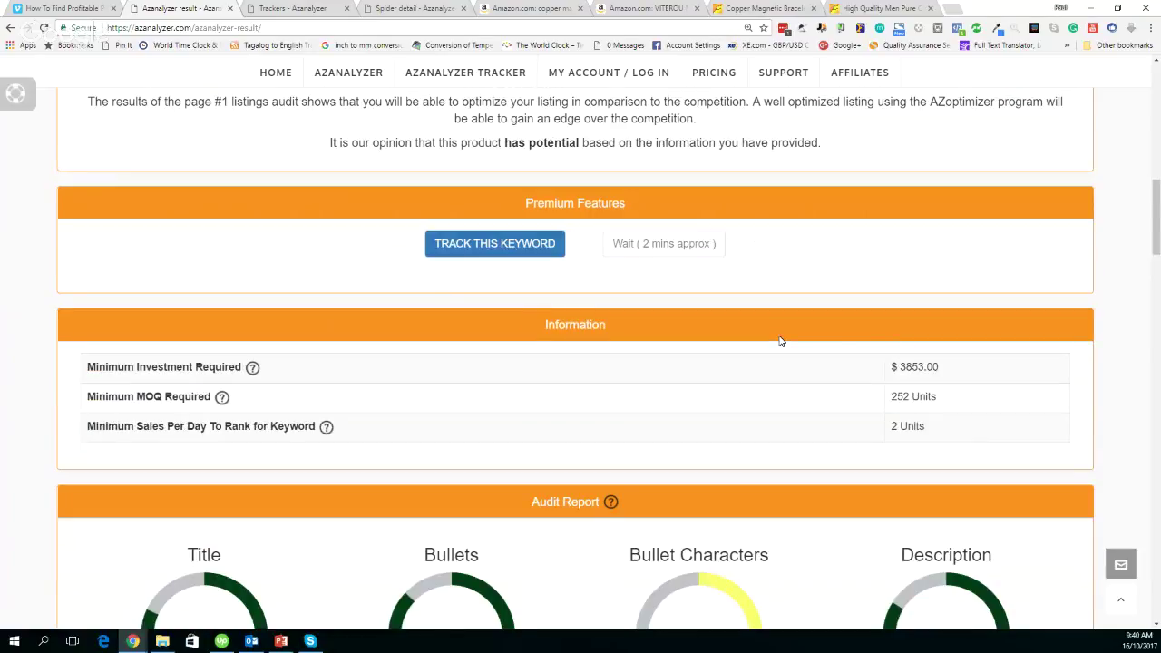
{"action": "scroll", "coordinate": [726, 308], "scroll_direction": "down", "scroll_amount": 1}
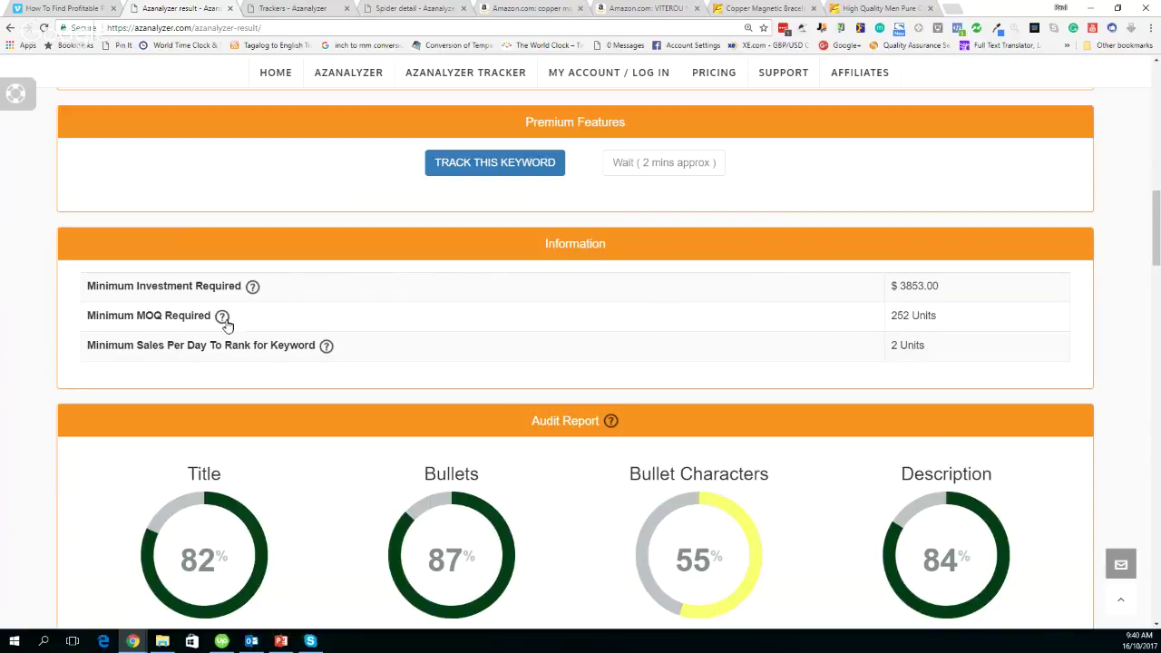
{"action": "mouse_move", "coordinate": [222, 318]}
Step: Examine the Audit Report scores for title, bullets, bullet characters, description, images, reviews, star ratings and product rank
{"action": "scroll", "coordinate": [726, 345], "scroll_direction": "down", "scroll_amount": 1}
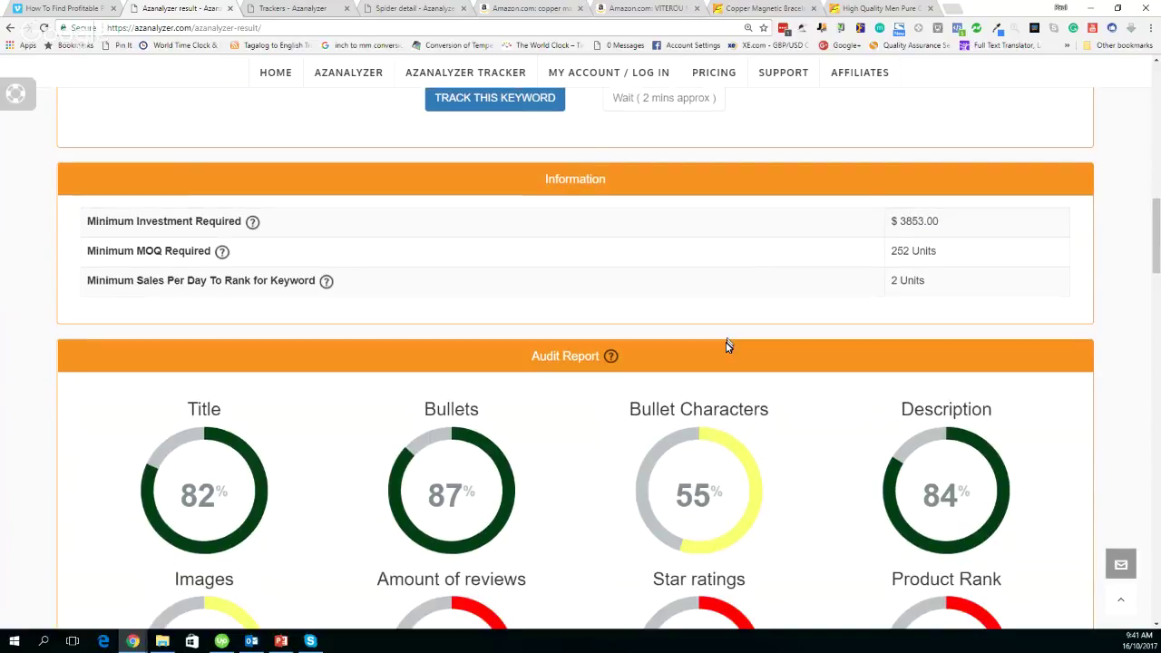
{"action": "scroll", "coordinate": [726, 345], "scroll_direction": "down", "scroll_amount": 3}
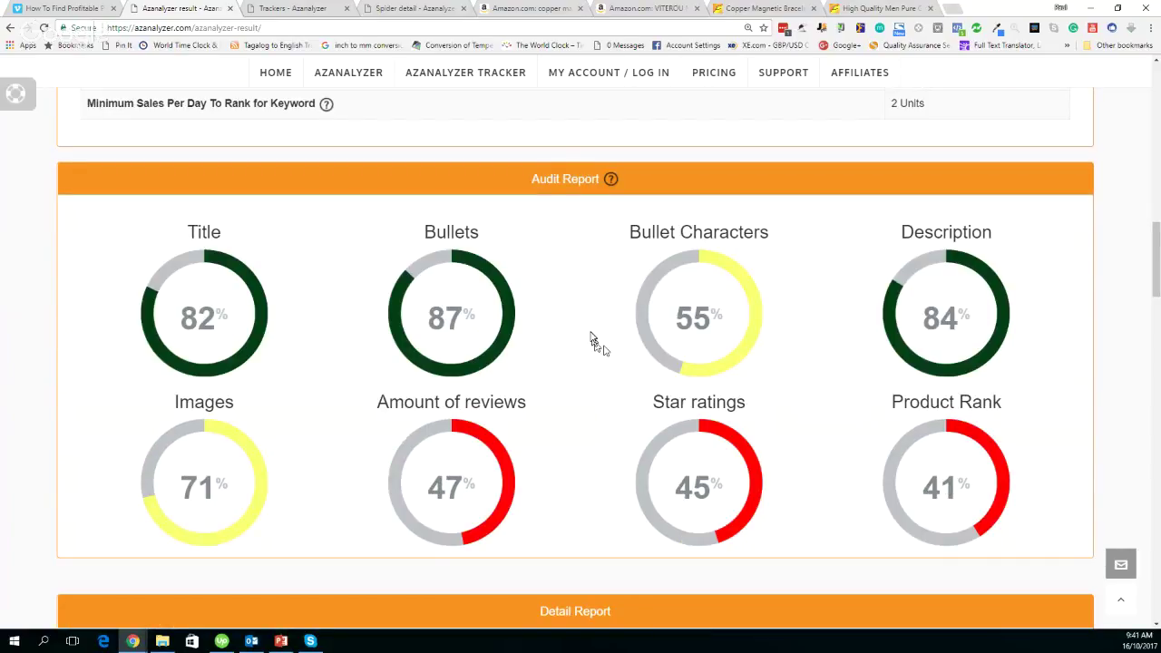
{"action": "scroll", "coordinate": [589, 336], "scroll_direction": "down", "scroll_amount": 1}
{"action": "scroll", "coordinate": [591, 335], "scroll_direction": "up", "scroll_amount": 1}
{"action": "mouse_move", "coordinate": [612, 181]}
{"action": "scroll", "coordinate": [815, 451], "scroll_direction": "up", "scroll_amount": 1}
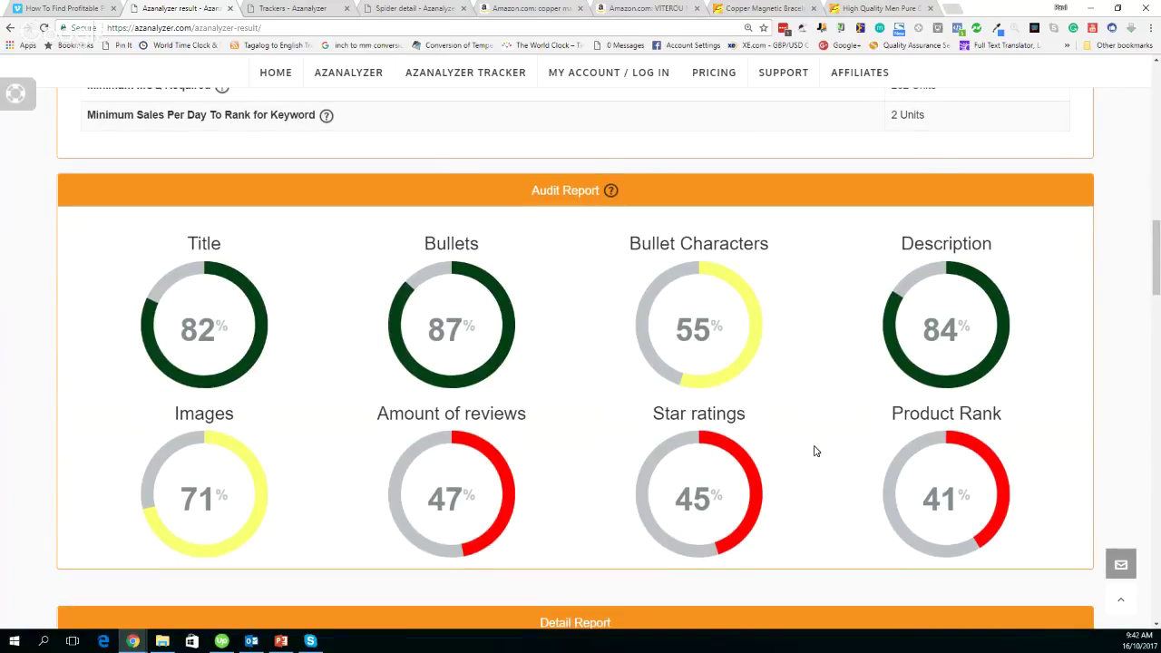
Step: Download the copper magnetic bracelet report from Premium Features and save 1508118134.csv to the Desktop
{"action": "scroll", "coordinate": [814, 451], "scroll_direction": "up", "scroll_amount": 3}
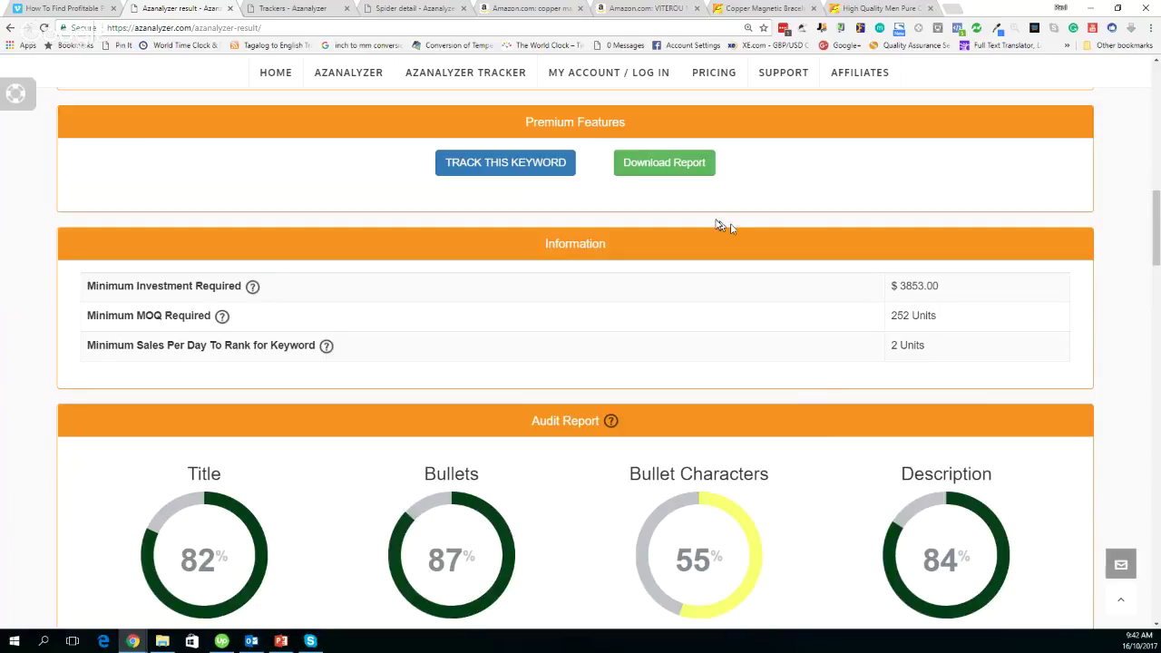
{"action": "left_click", "coordinate": [664, 166]}
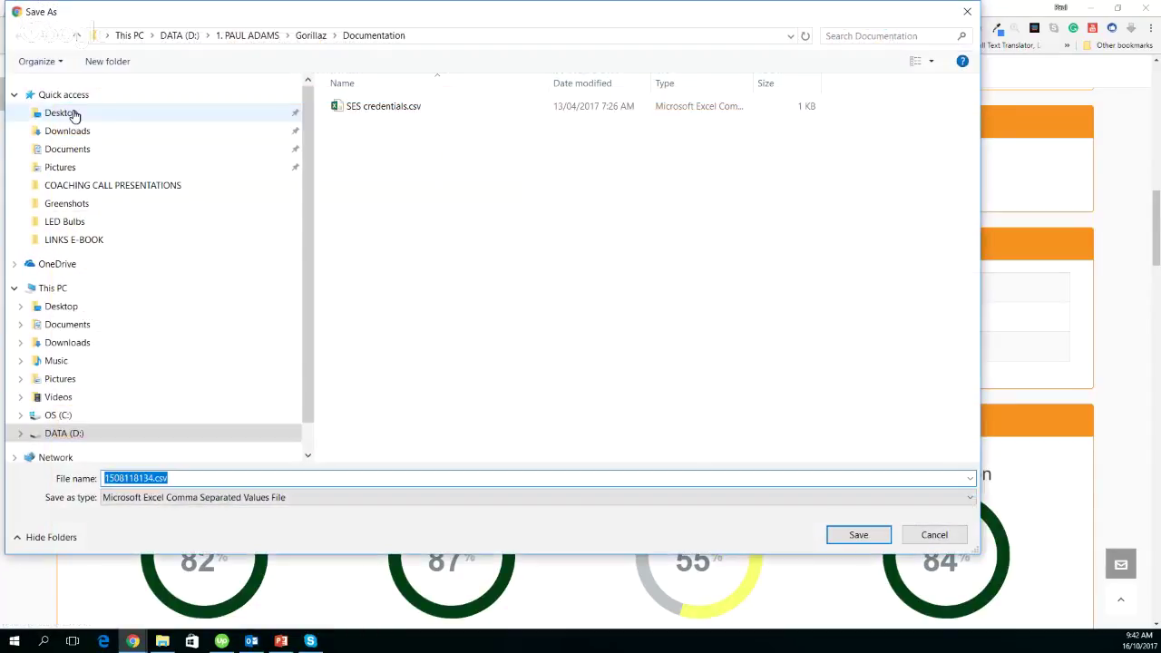
{"action": "left_click", "coordinate": [75, 115]}
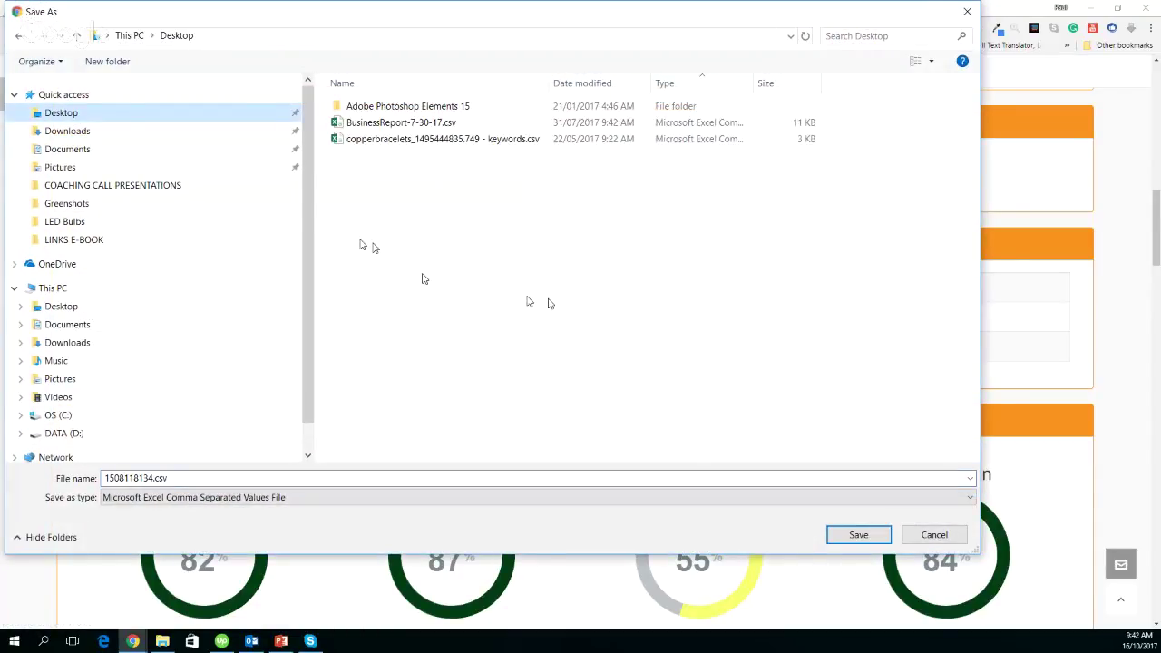
{"action": "key", "text": "Return"}
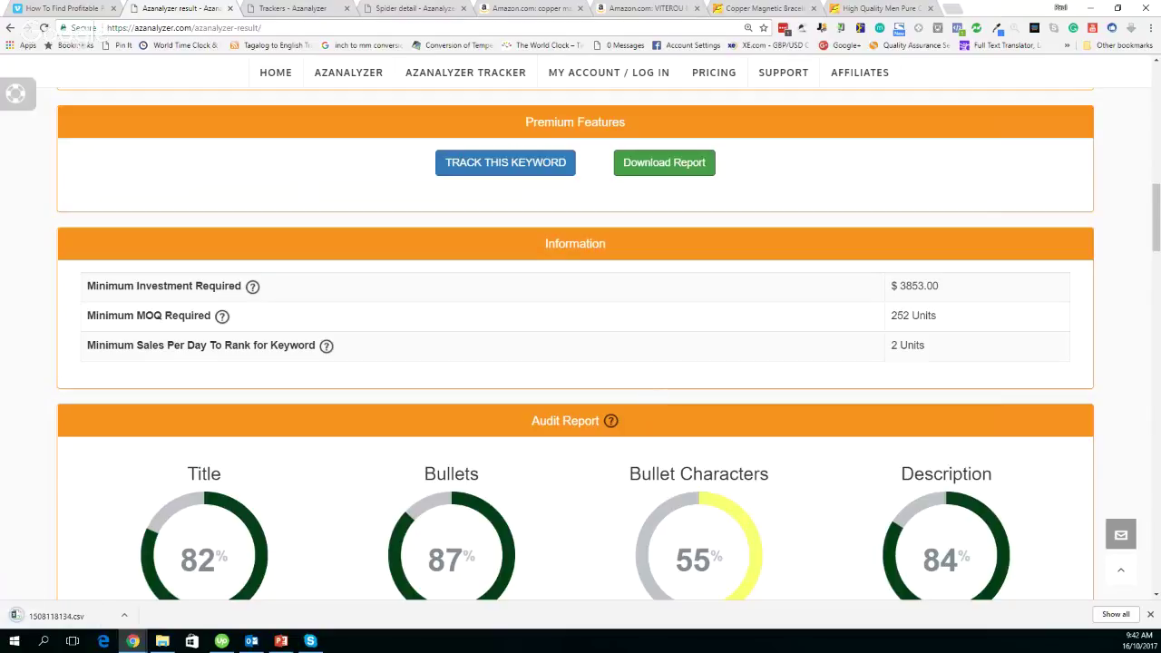
Step: Open the downloaded 1508118134.csv in Excel, maximize its window and widen column A to fit the full keywords
{"action": "left_click", "coordinate": [68, 617]}
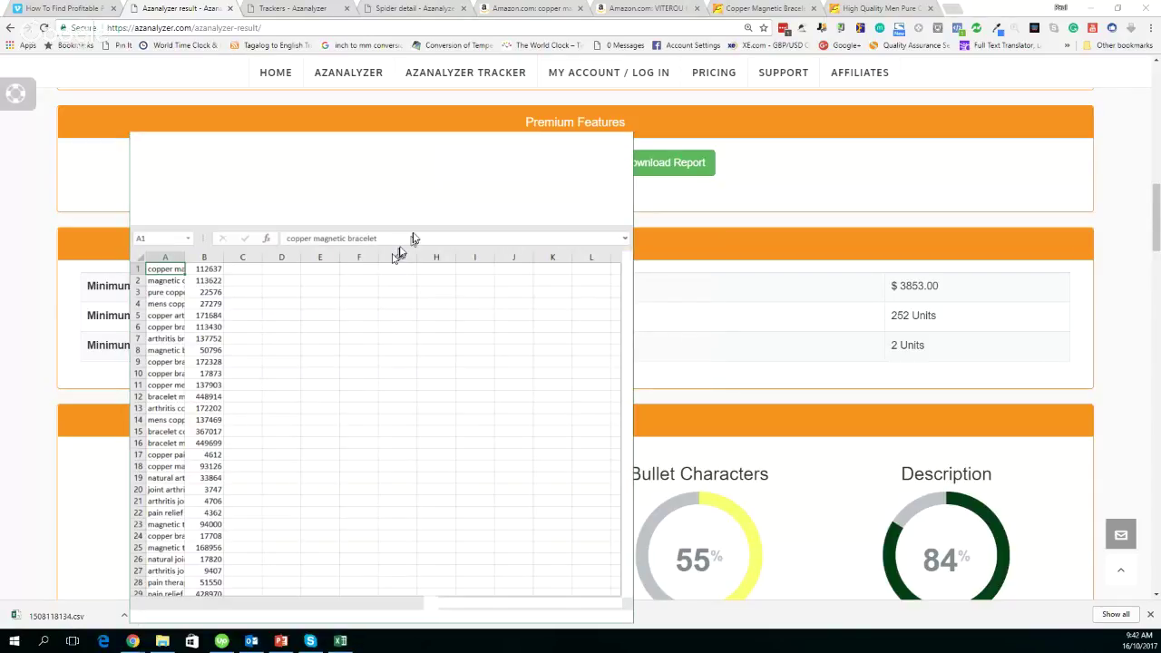
{"action": "left_click", "coordinate": [591, 141]}
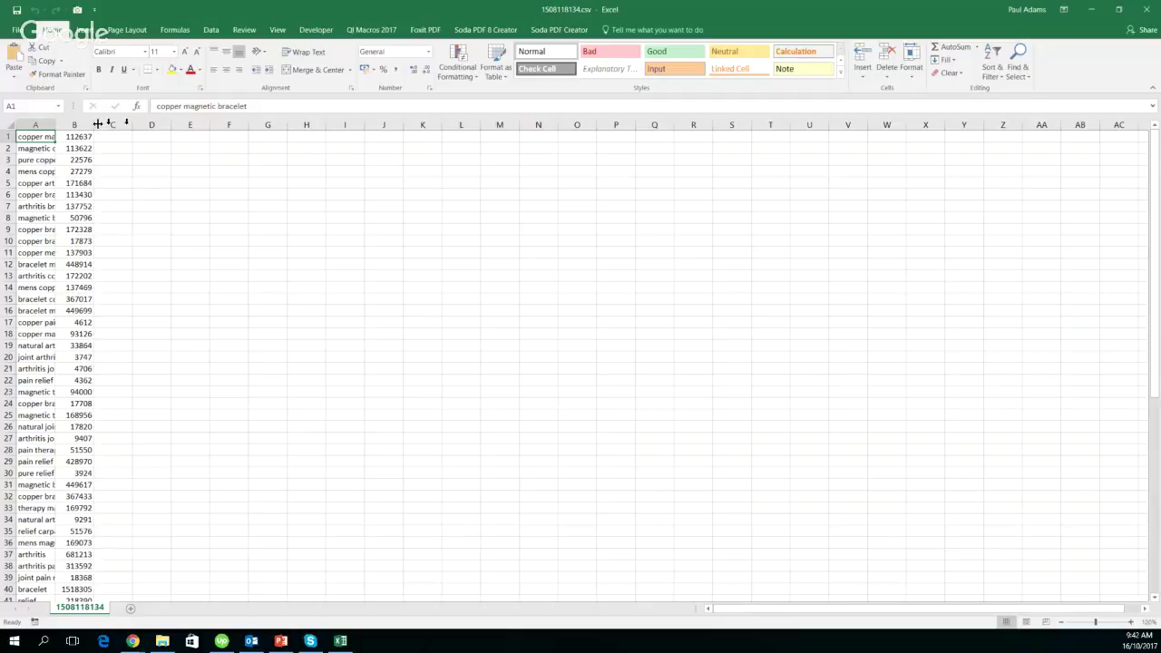
{"action": "left_click_drag", "start_coordinate": [55, 124], "coordinate": [273, 127]}
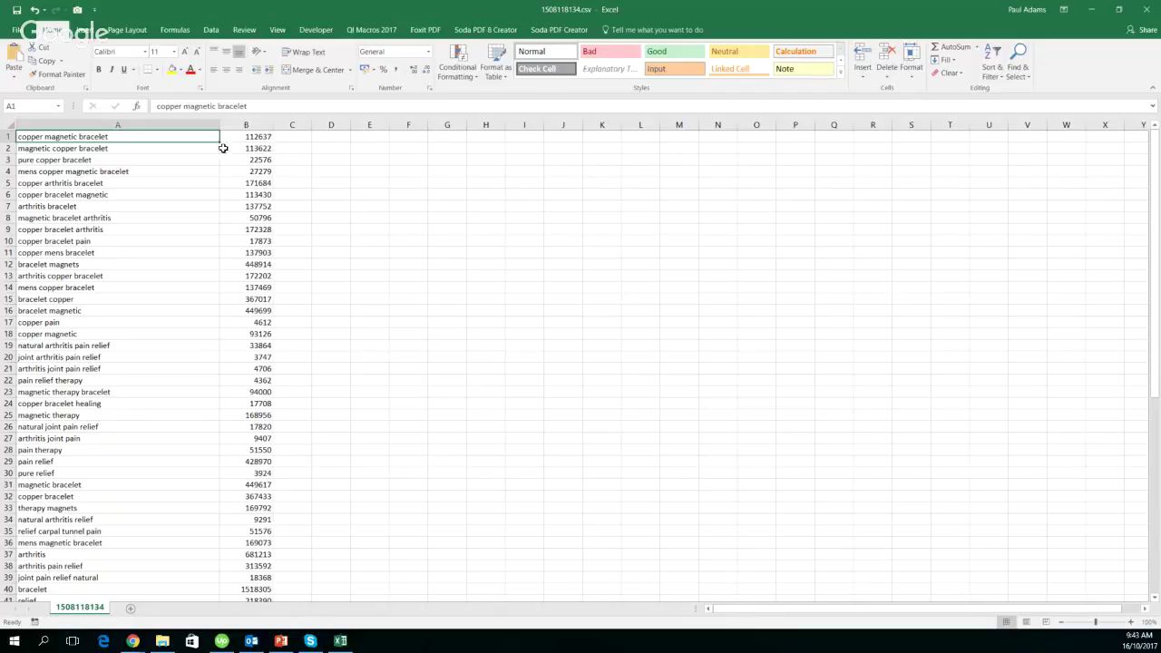
Step: Review the exported keywords with their search volumes and highlight the "arthritis bracelet" cell A7 in yellow
{"action": "scroll", "coordinate": [172, 168], "scroll_direction": "down", "scroll_amount": 3}
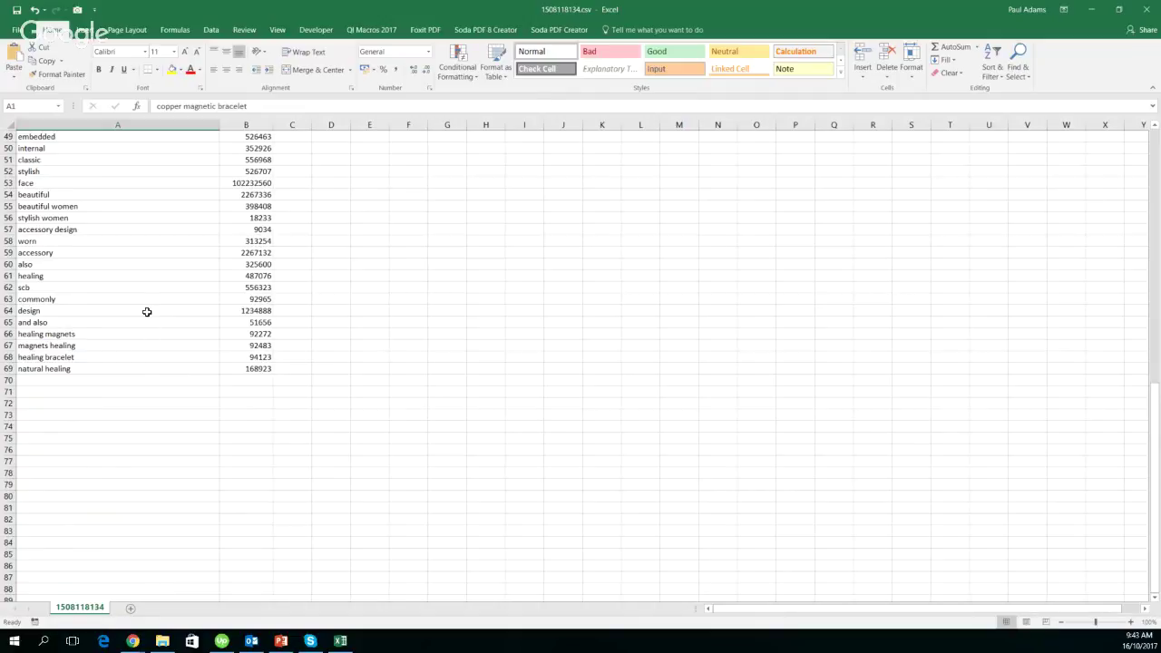
{"action": "scroll", "coordinate": [146, 311], "scroll_direction": "up", "scroll_amount": 2}
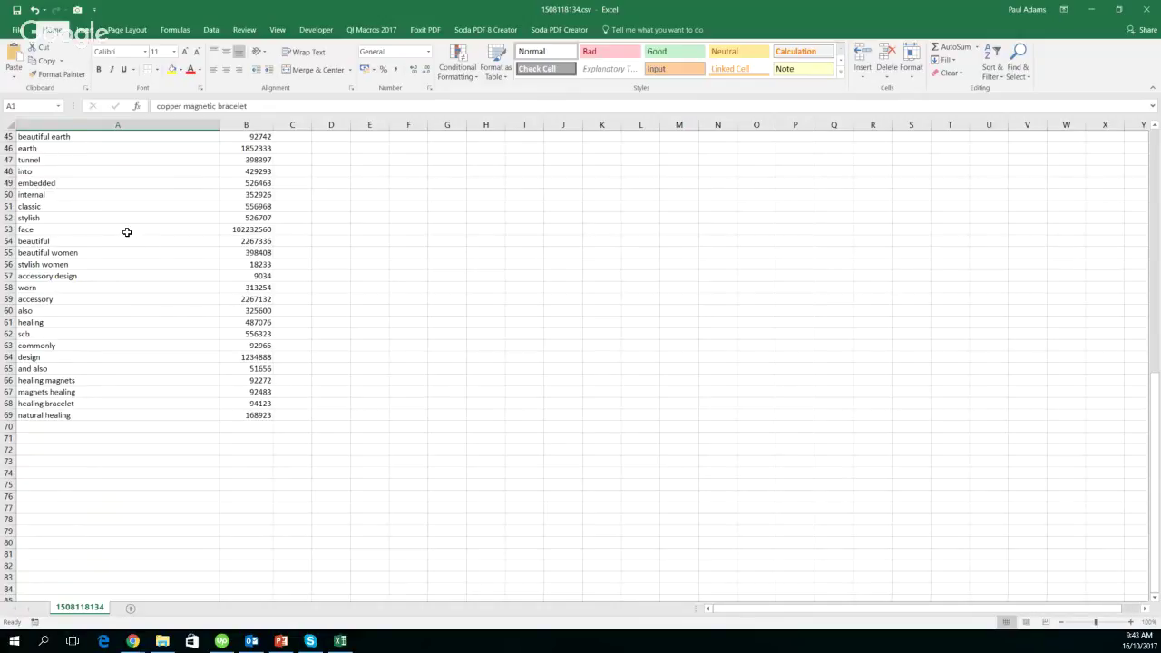
{"action": "scroll", "coordinate": [393, 293], "scroll_direction": "up", "scroll_amount": 1}
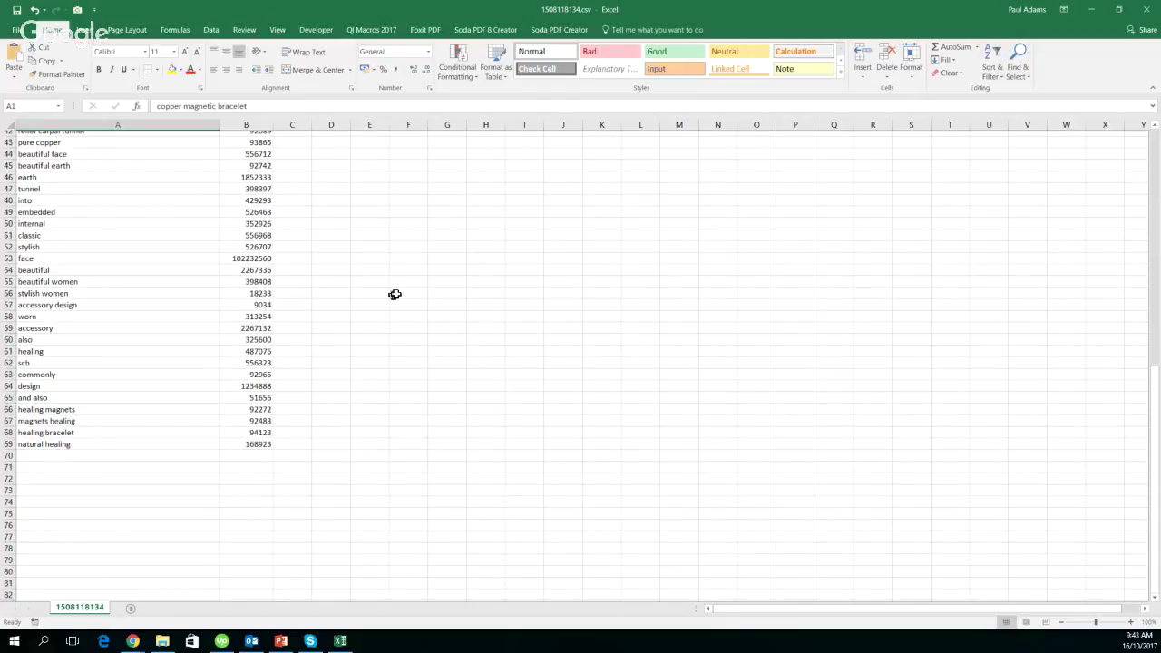
{"action": "scroll", "coordinate": [394, 294], "scroll_direction": "up", "scroll_amount": 14}
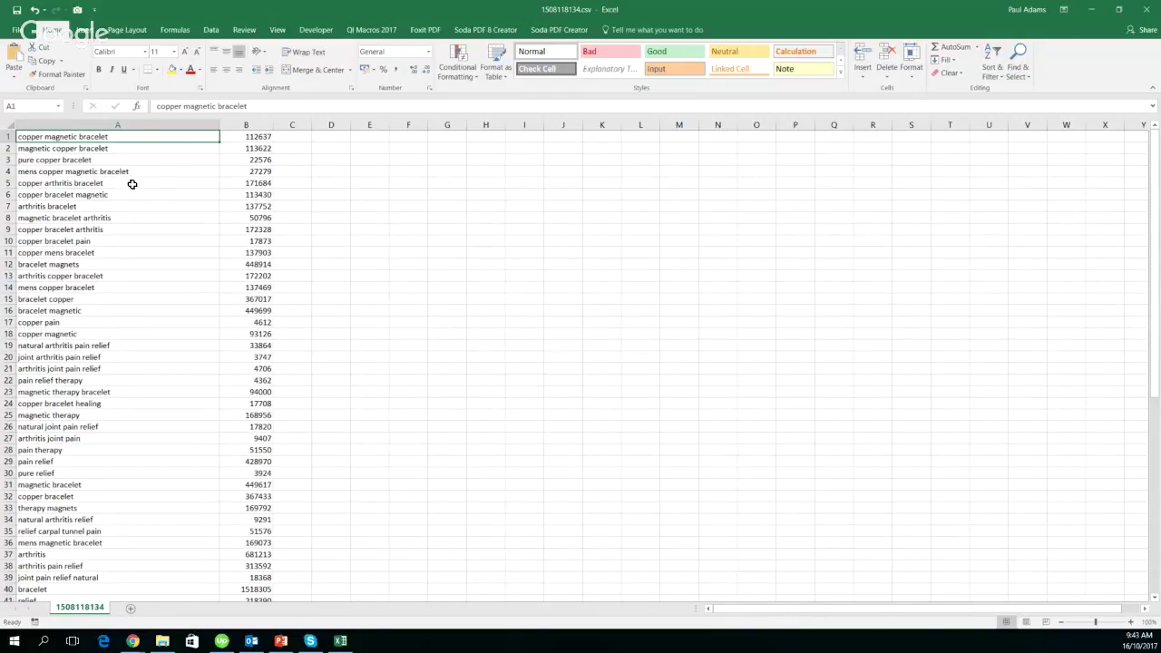
{"action": "left_click", "coordinate": [1131, 622]}
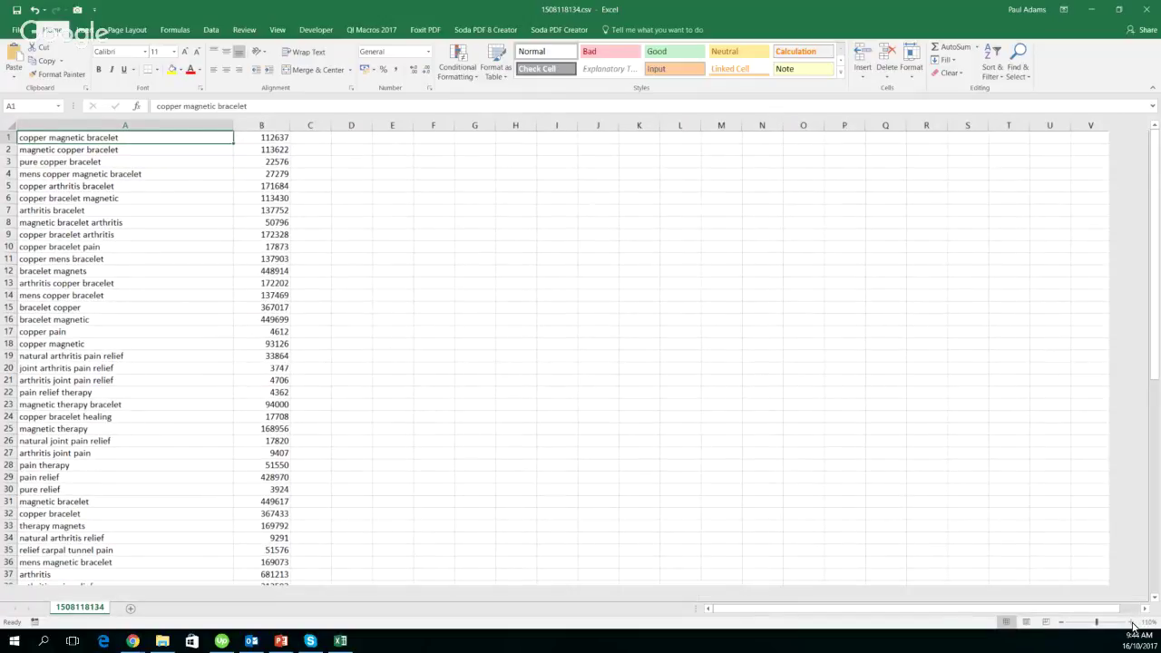
{"action": "left_click", "coordinate": [1132, 624]}
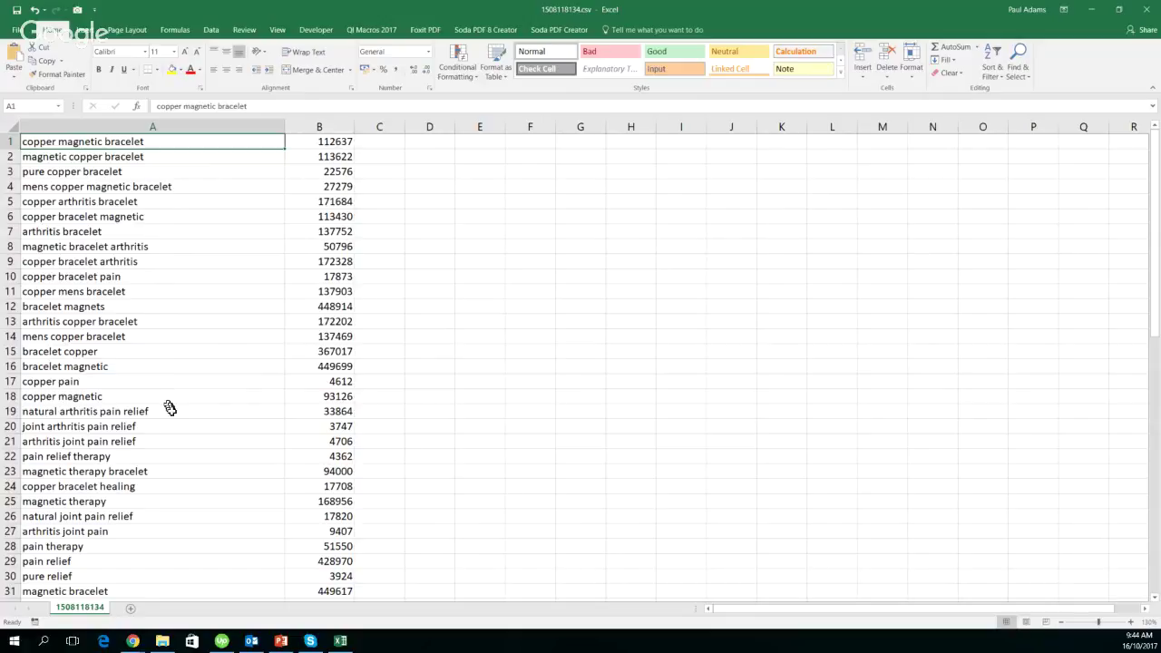
{"action": "left_click", "coordinate": [132, 234]}
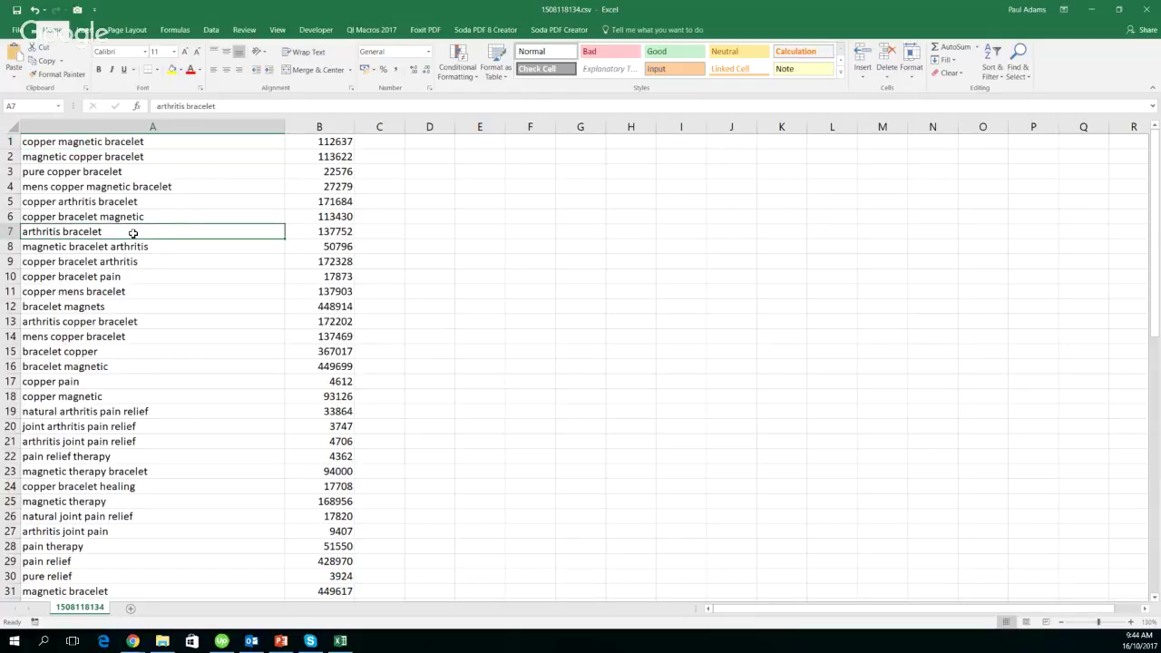
{"action": "left_click", "coordinate": [173, 70]}
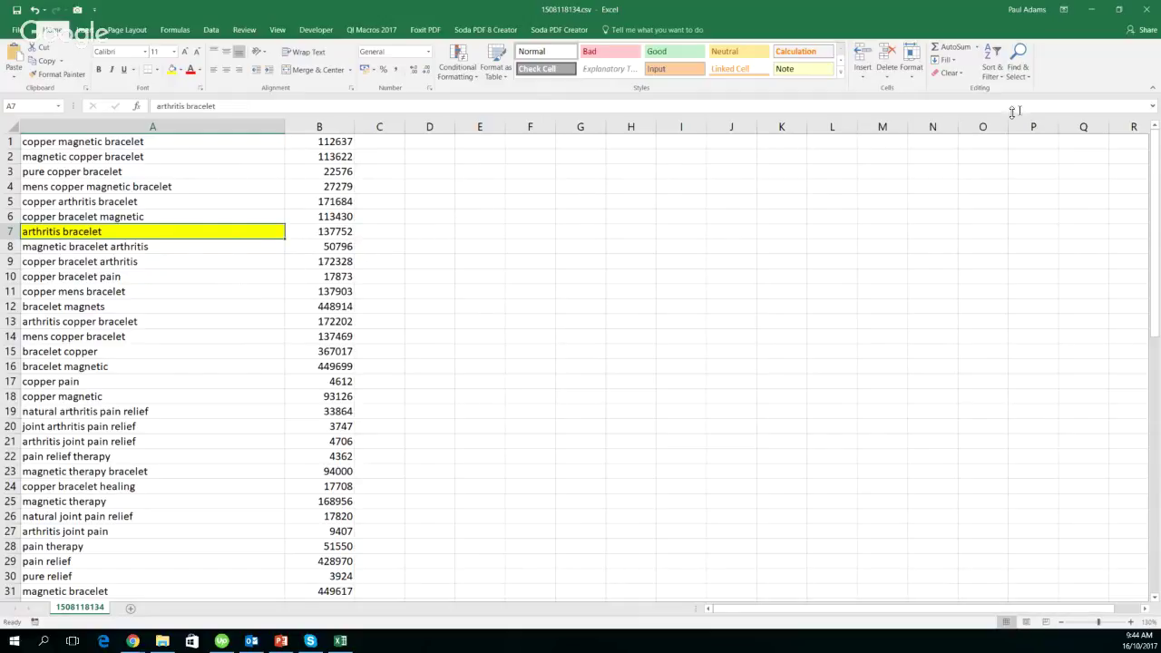
Step: Switch back to the Azanalyzer results in Chrome and examine the Detail Report of competing copper bracelet products
{"action": "left_click", "coordinate": [1092, 11]}
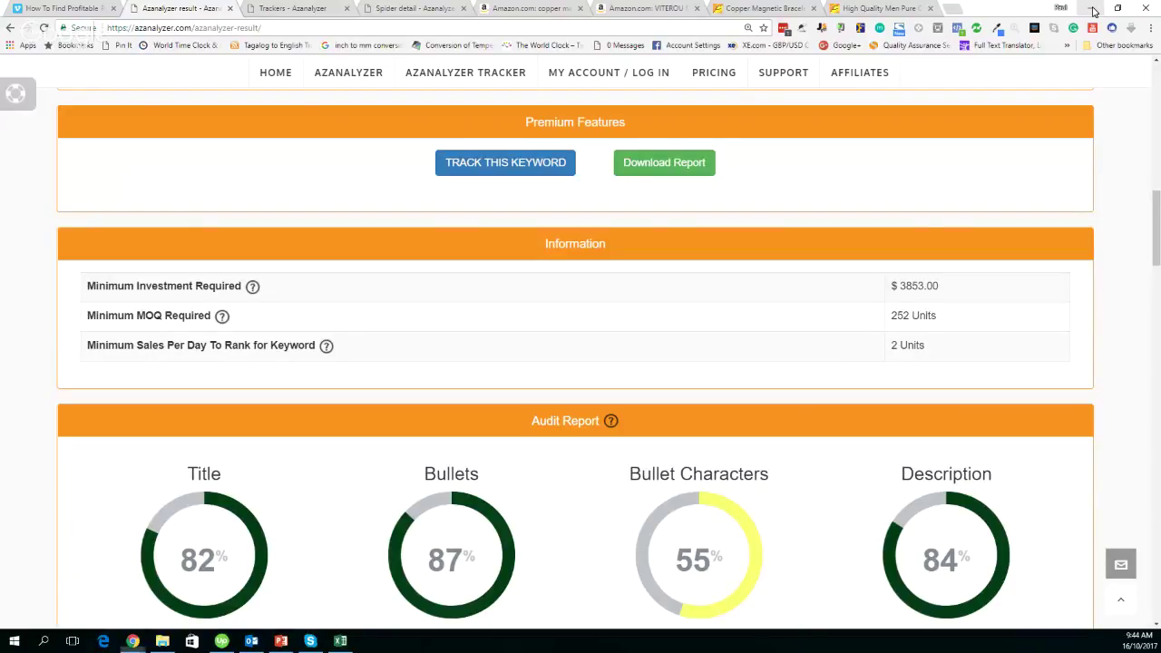
{"action": "scroll", "coordinate": [795, 218], "scroll_direction": "down", "scroll_amount": 5}
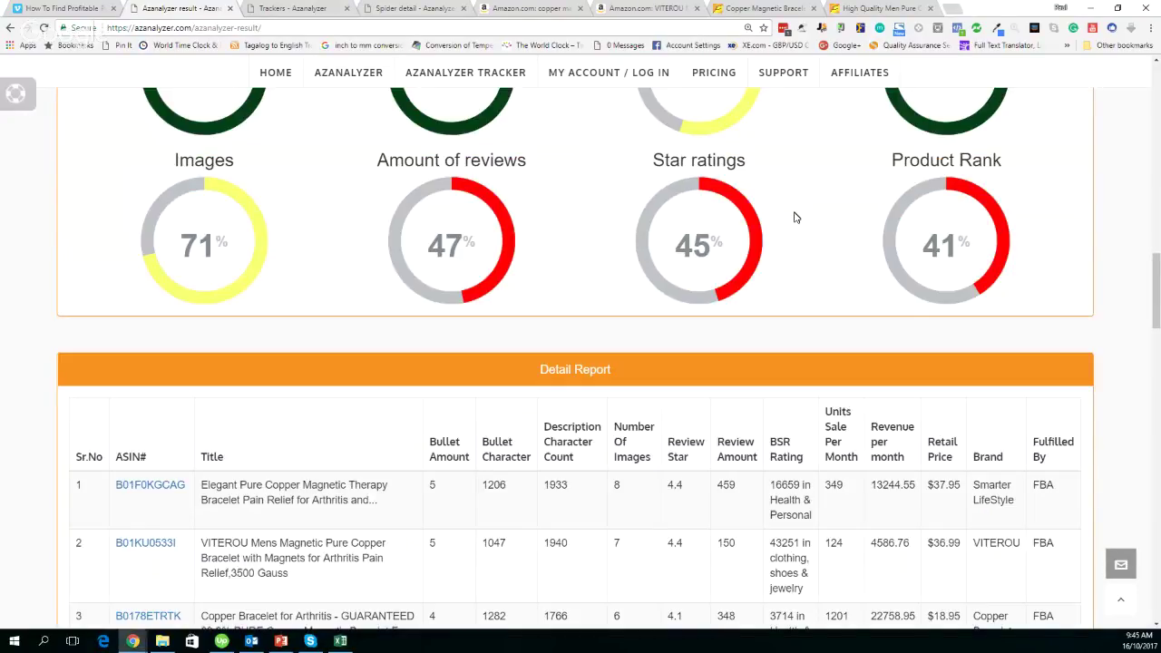
{"action": "scroll", "coordinate": [794, 217], "scroll_direction": "down", "scroll_amount": 3}
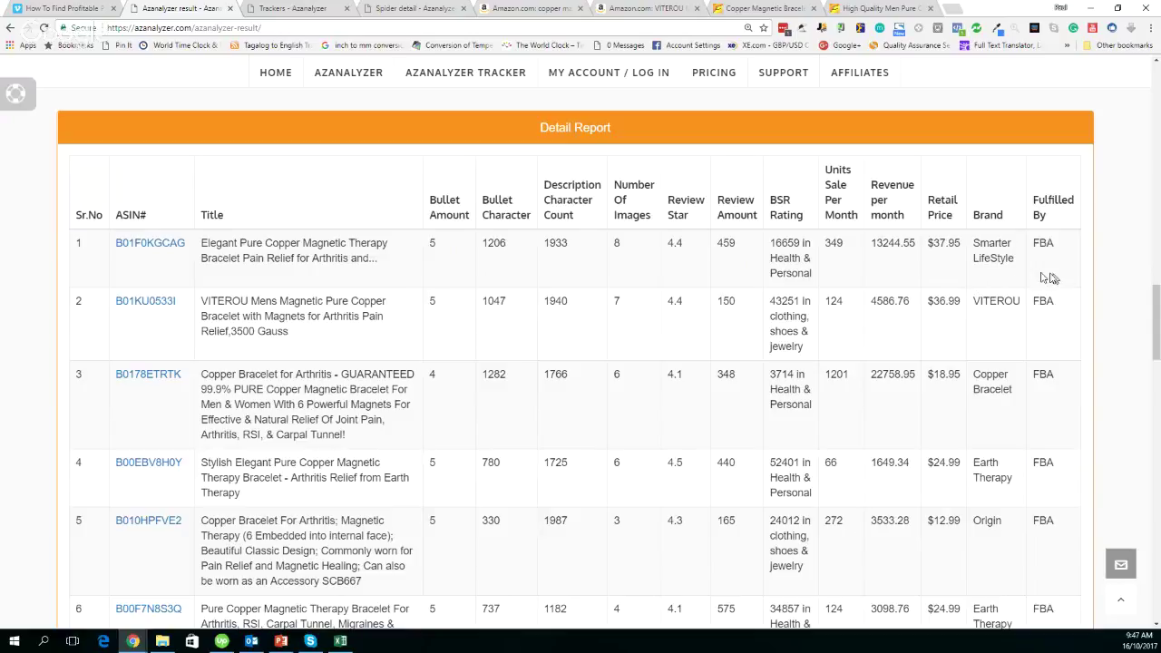
{"action": "scroll", "coordinate": [857, 270], "scroll_direction": "down", "scroll_amount": 1}
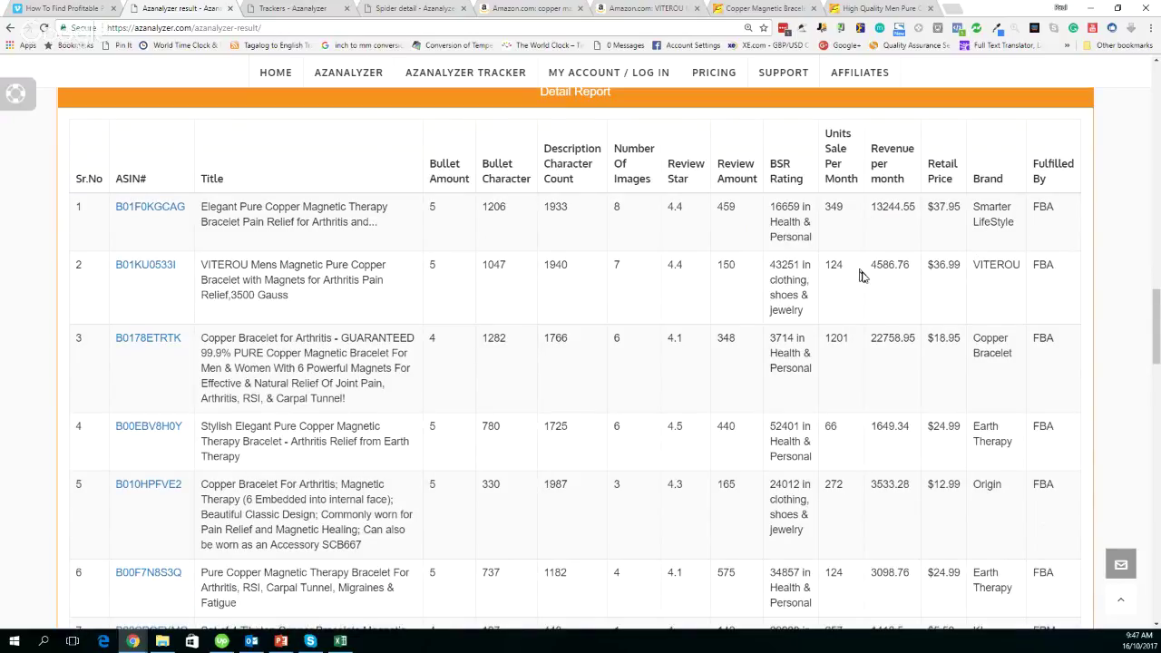
{"action": "scroll", "coordinate": [861, 276], "scroll_direction": "down", "scroll_amount": 8}
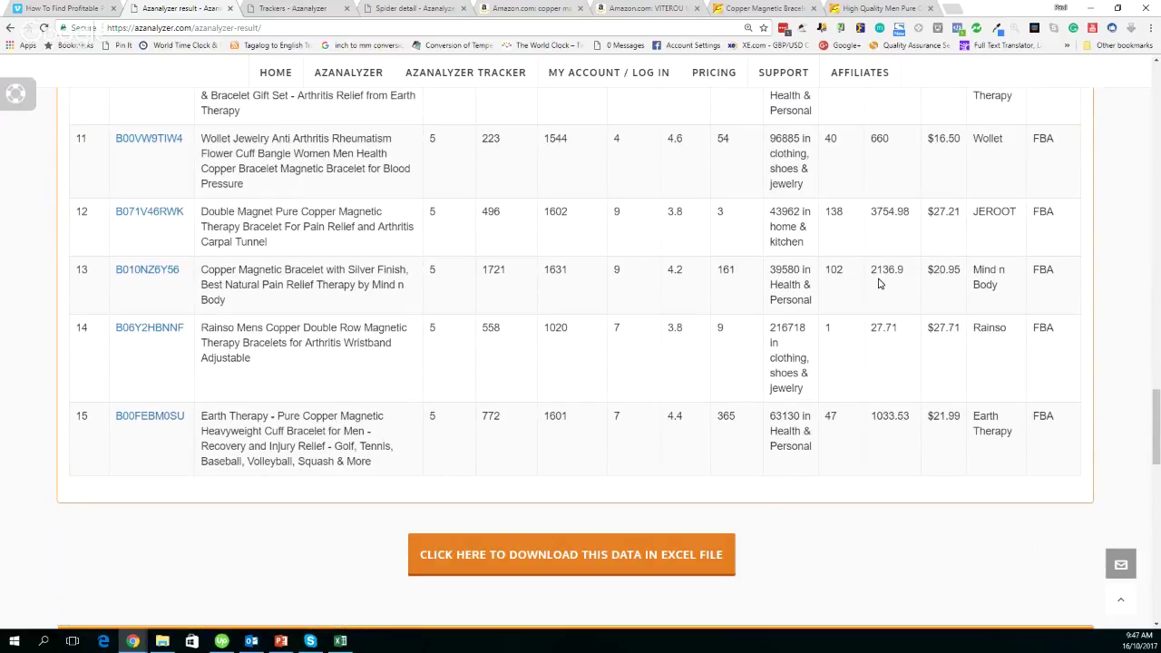
{"action": "scroll", "coordinate": [878, 284], "scroll_direction": "down", "scroll_amount": 2}
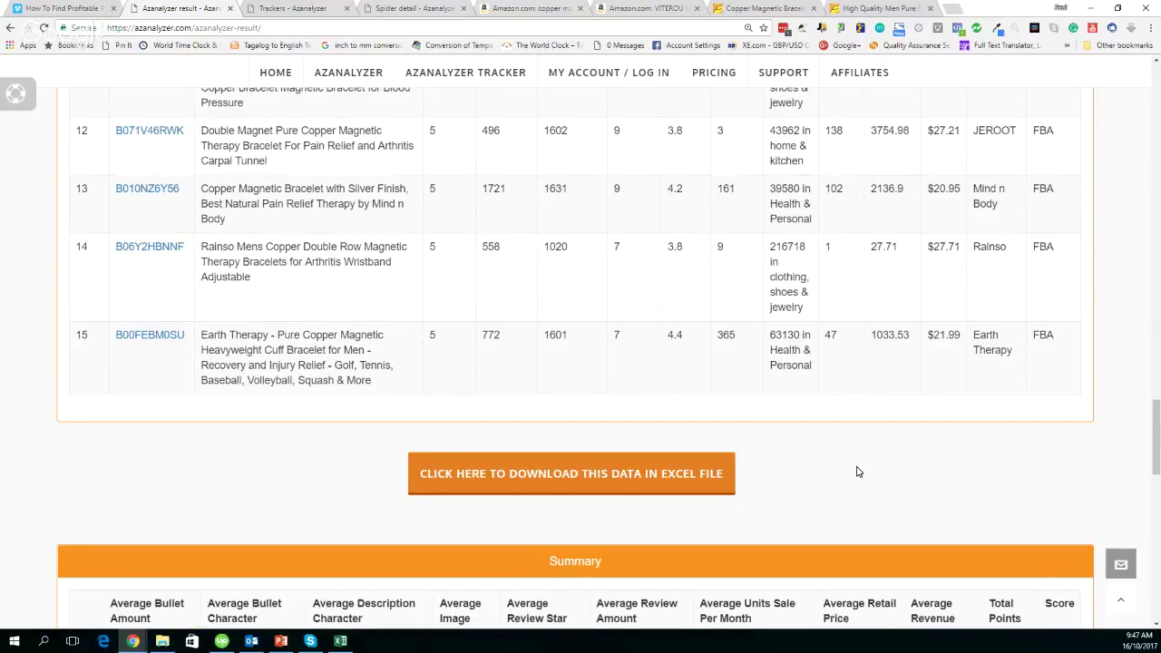
Step: Compare the TOP 5 and ALL rows of the Summary averages and the Points Table
{"action": "scroll", "coordinate": [858, 472], "scroll_direction": "down", "scroll_amount": 1}
{"action": "scroll", "coordinate": [858, 471], "scroll_direction": "down", "scroll_amount": 3}
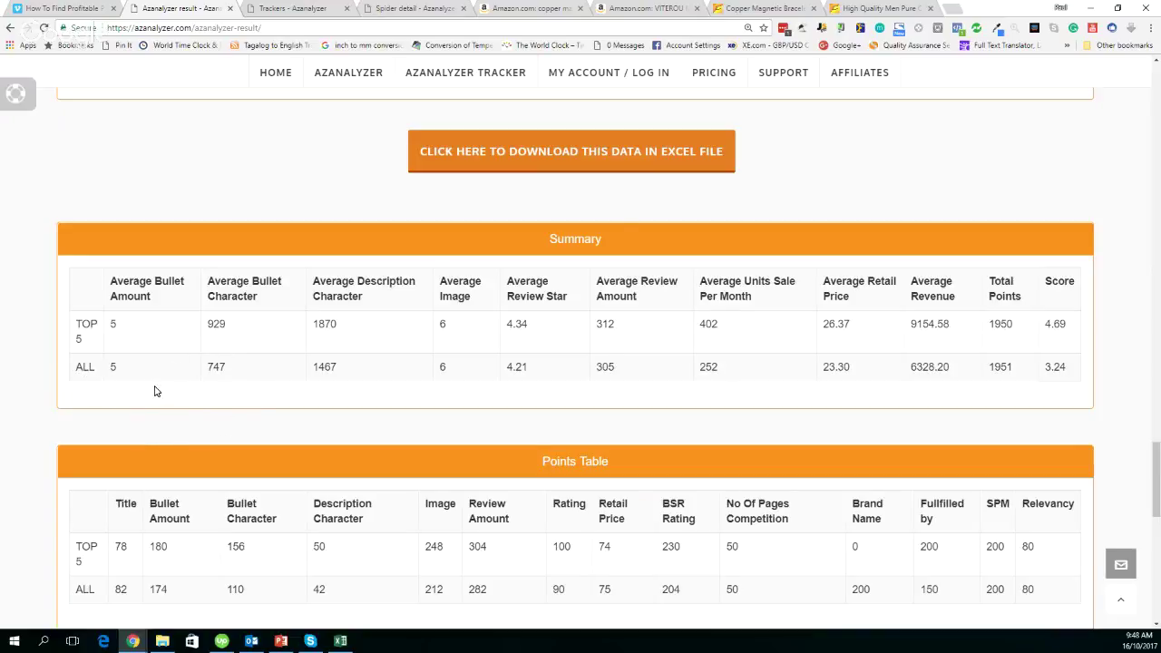
{"action": "scroll", "coordinate": [332, 390], "scroll_direction": "up", "scroll_amount": 4}
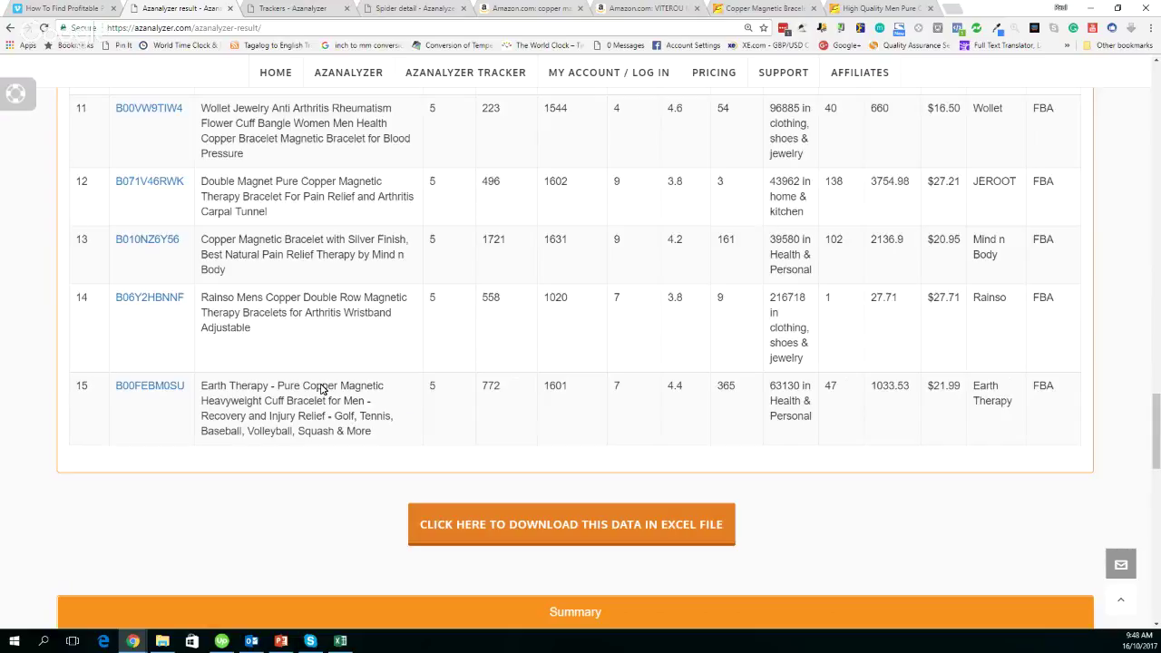
{"action": "scroll", "coordinate": [321, 389], "scroll_direction": "up", "scroll_amount": 9}
{"action": "scroll", "coordinate": [321, 389], "scroll_direction": "down", "scroll_amount": 13}
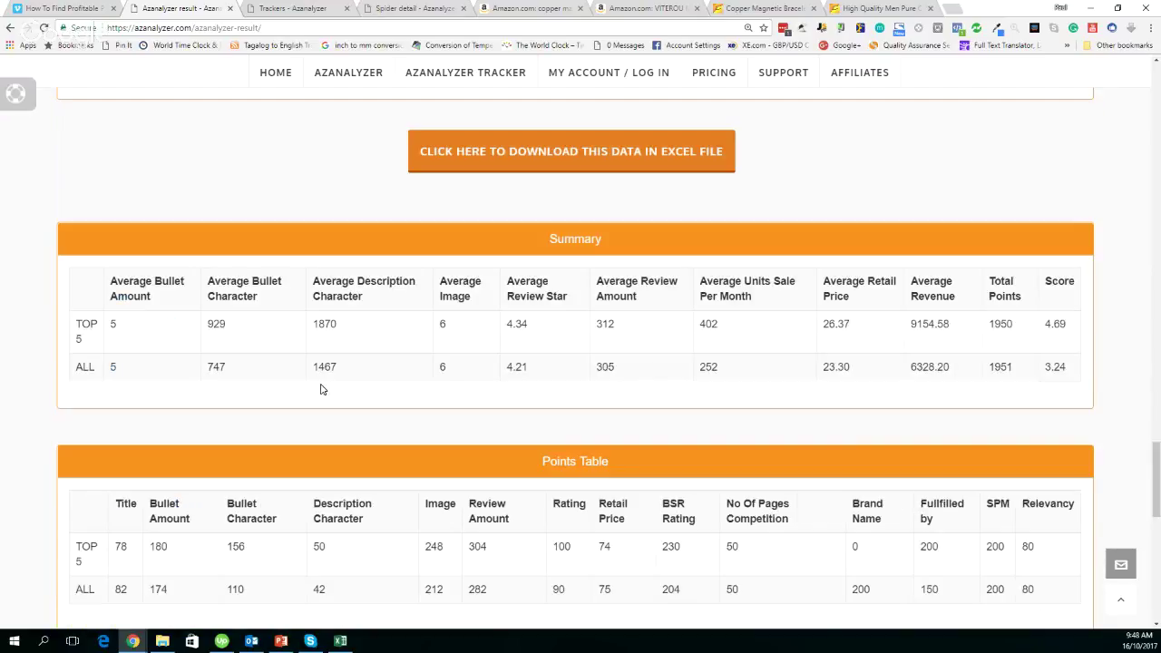
{"action": "scroll", "coordinate": [118, 263], "scroll_direction": "down", "scroll_amount": 1}
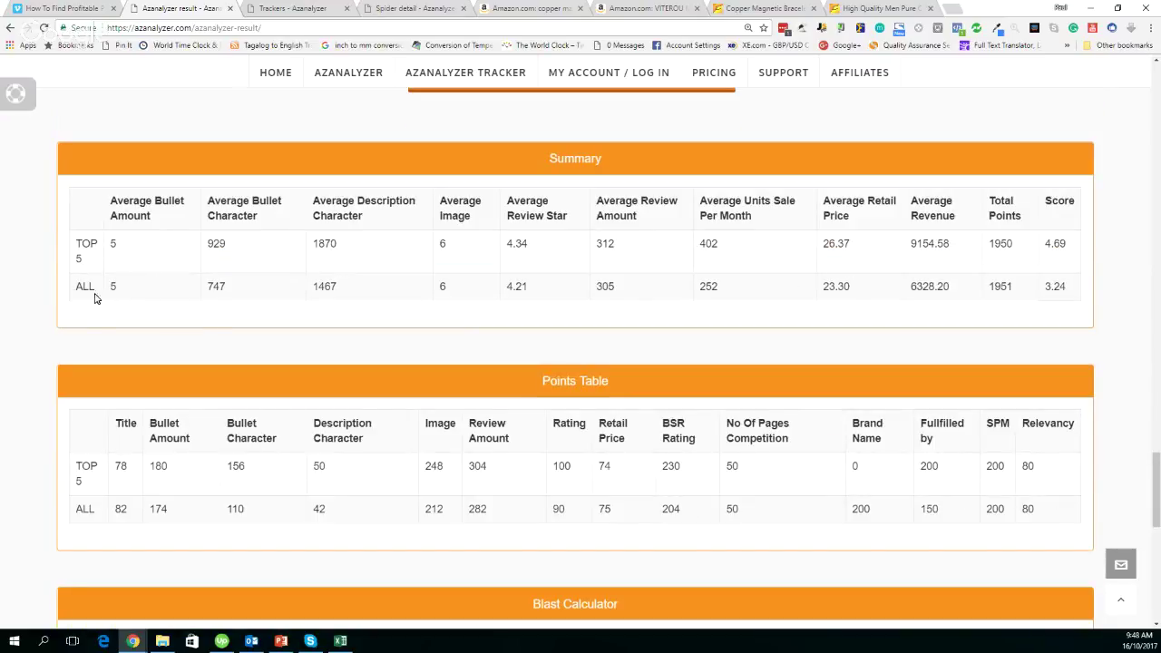
{"action": "scroll", "coordinate": [598, 315], "scroll_direction": "down", "scroll_amount": 1}
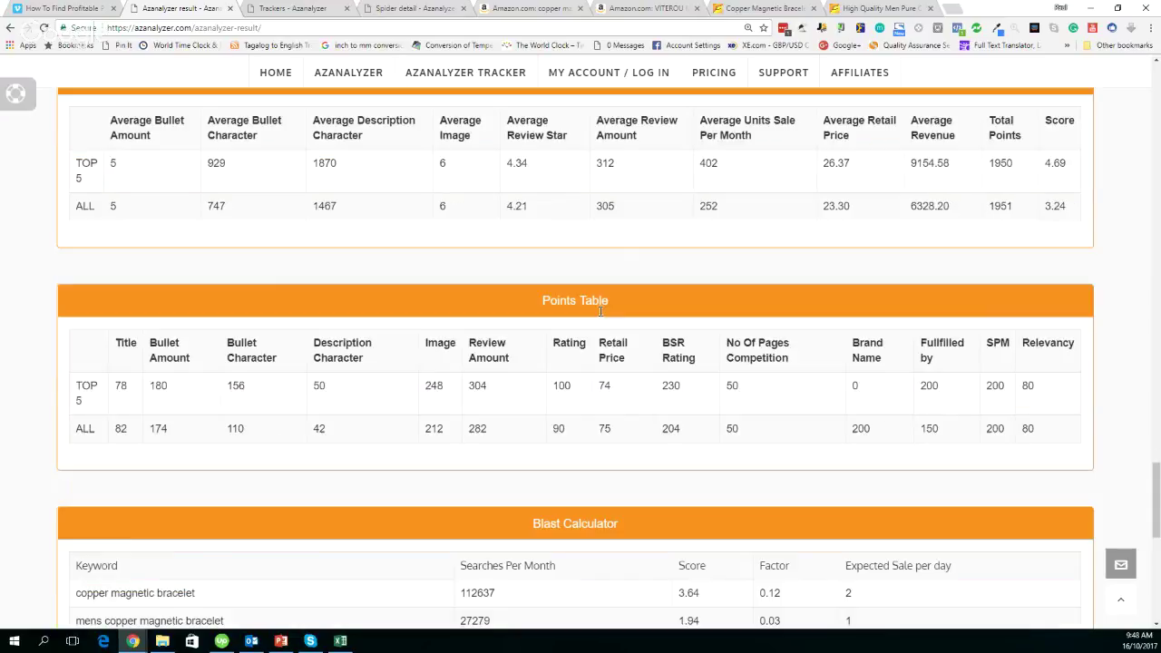
{"action": "scroll", "coordinate": [599, 312], "scroll_direction": "down", "scroll_amount": 1}
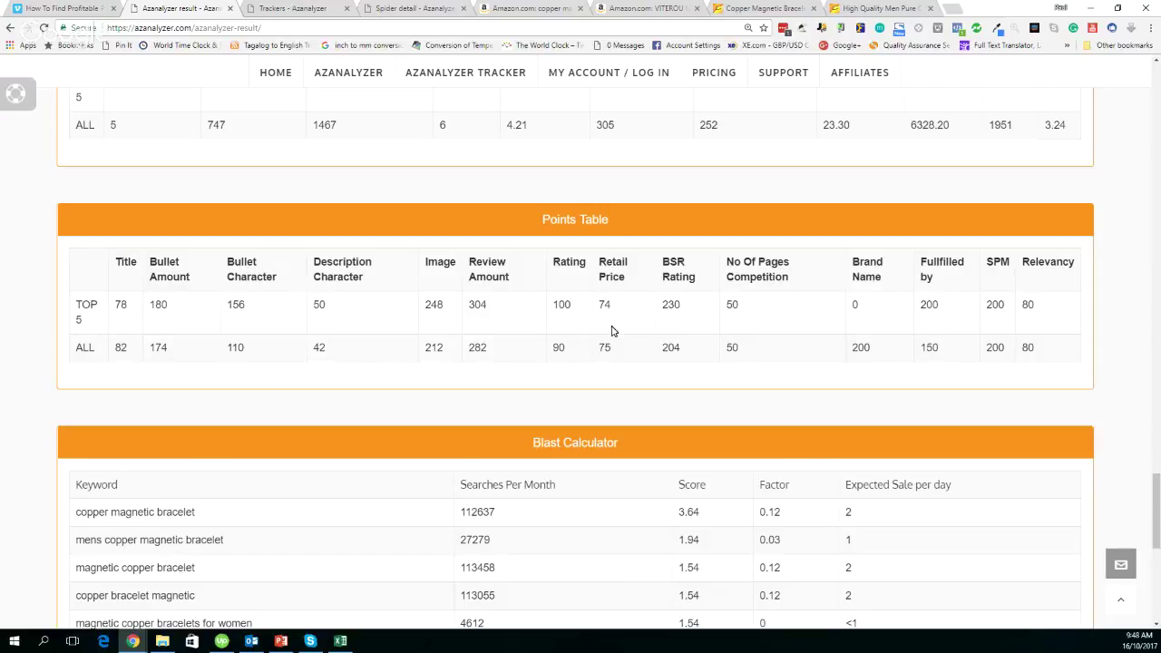
Step: Examine the Blast Calculator's searches per month, scores and expected sales per day, starting with the copper magnetic bracelet keyword
{"action": "scroll", "coordinate": [611, 329], "scroll_direction": "down", "scroll_amount": 2}
{"action": "scroll", "coordinate": [609, 335], "scroll_direction": "down", "scroll_amount": 1}
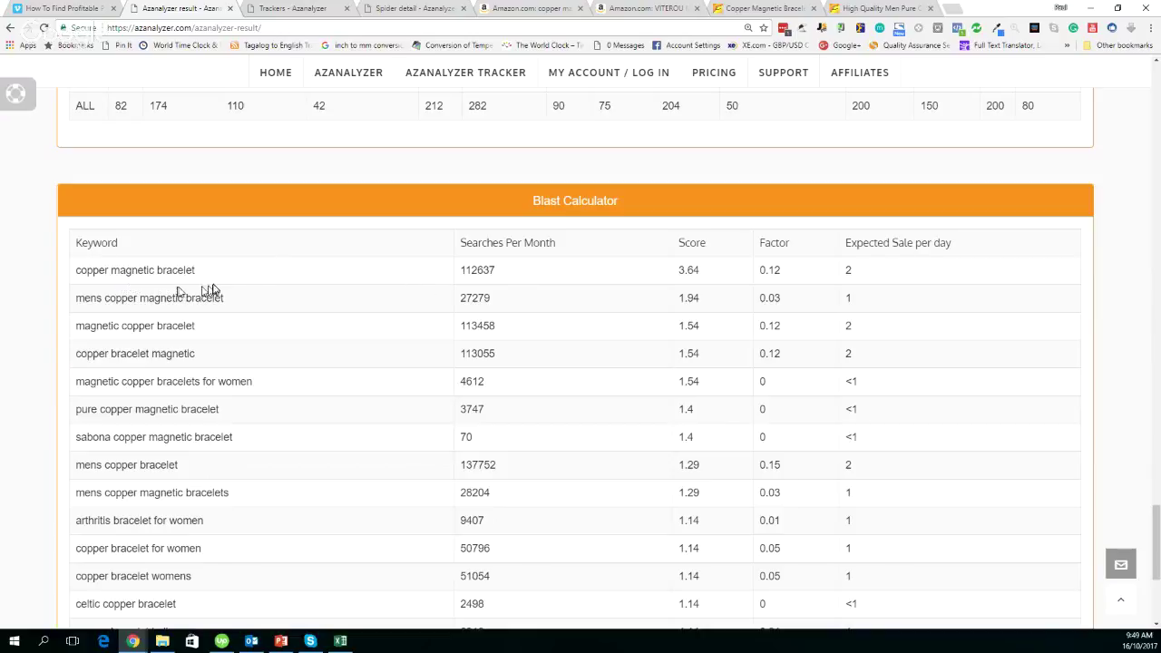
{"action": "left_click_drag", "start_coordinate": [199, 272], "coordinate": [77, 274]}
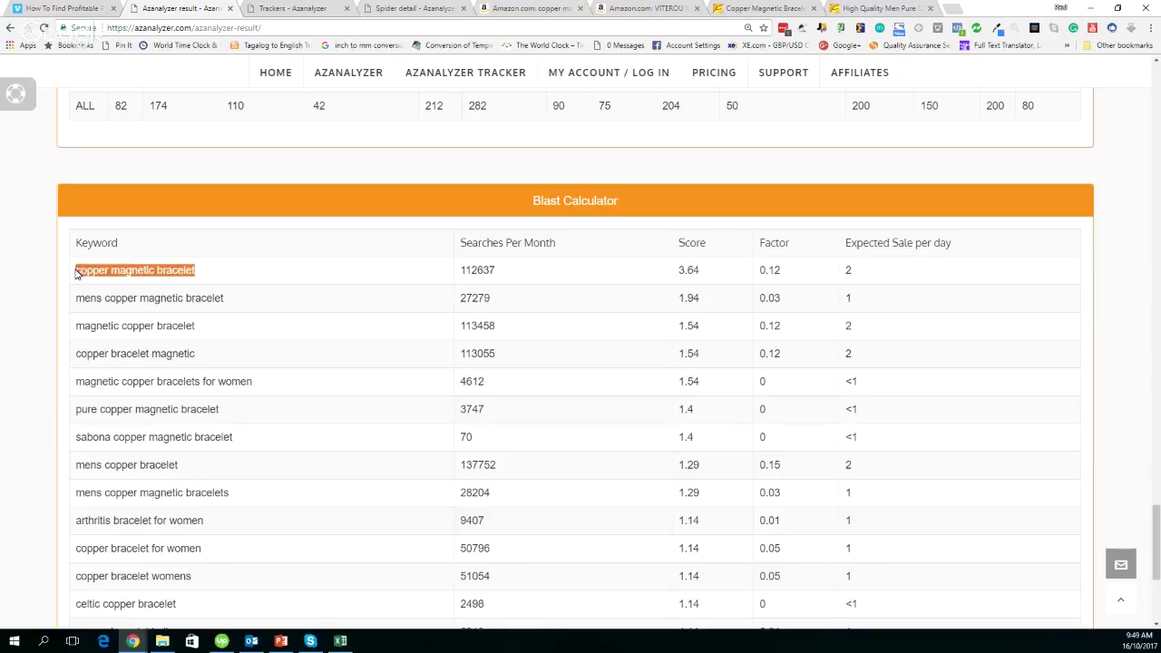
{"action": "left_click", "coordinate": [302, 280]}
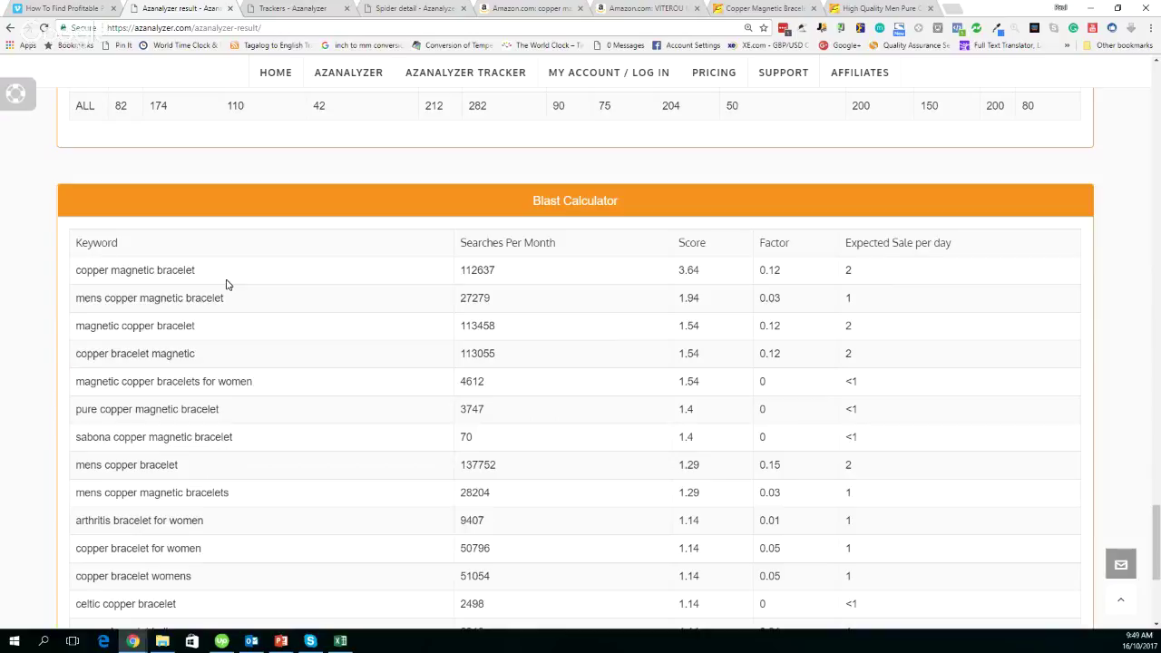
{"action": "scroll", "coordinate": [290, 296], "scroll_direction": "down", "scroll_amount": 1}
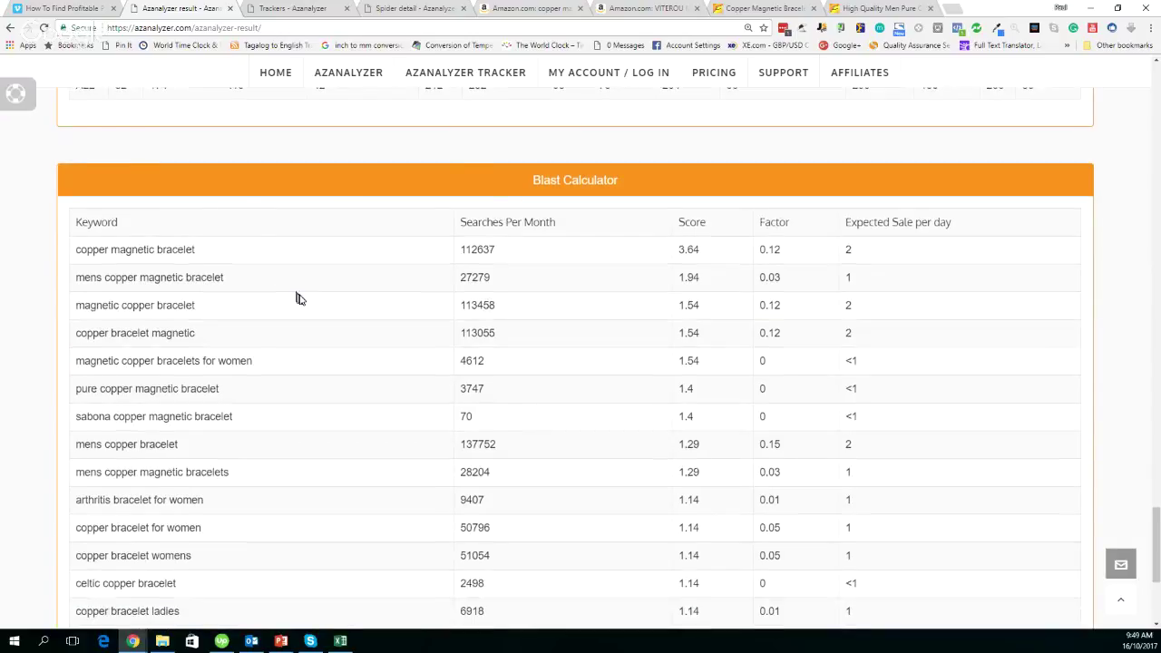
{"action": "scroll", "coordinate": [300, 301], "scroll_direction": "down", "scroll_amount": 3}
{"action": "scroll", "coordinate": [300, 303], "scroll_direction": "up", "scroll_amount": 3}
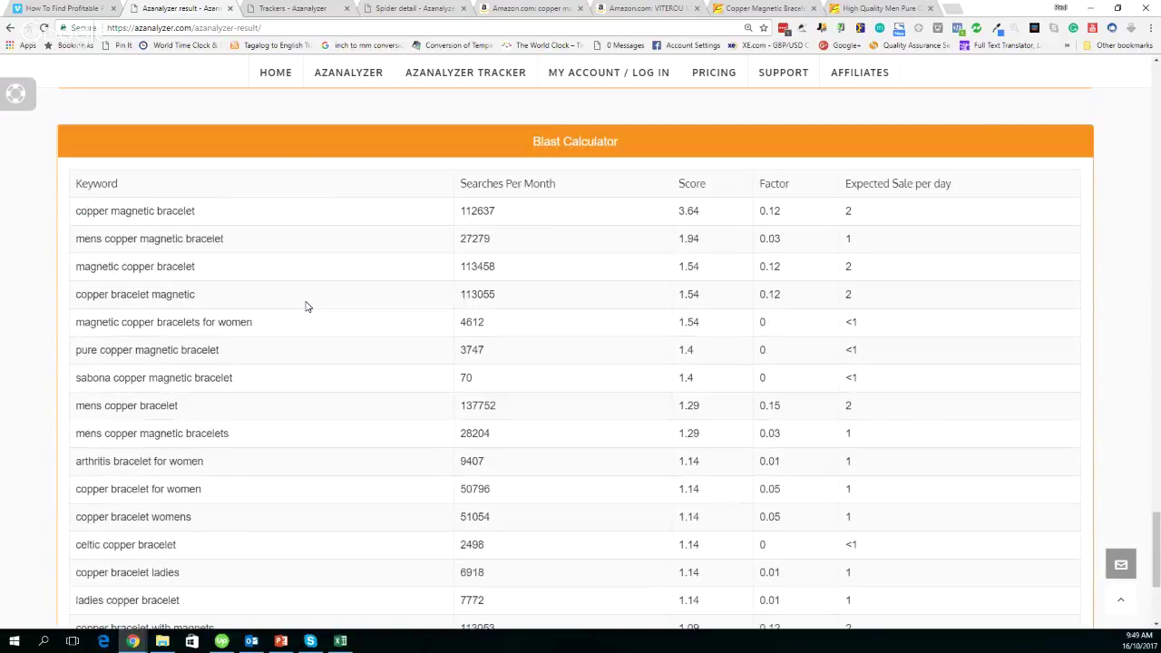
Step: Return to the Summary table to recheck the average figures for the competing products
{"action": "scroll", "coordinate": [309, 307], "scroll_direction": "up", "scroll_amount": 4}
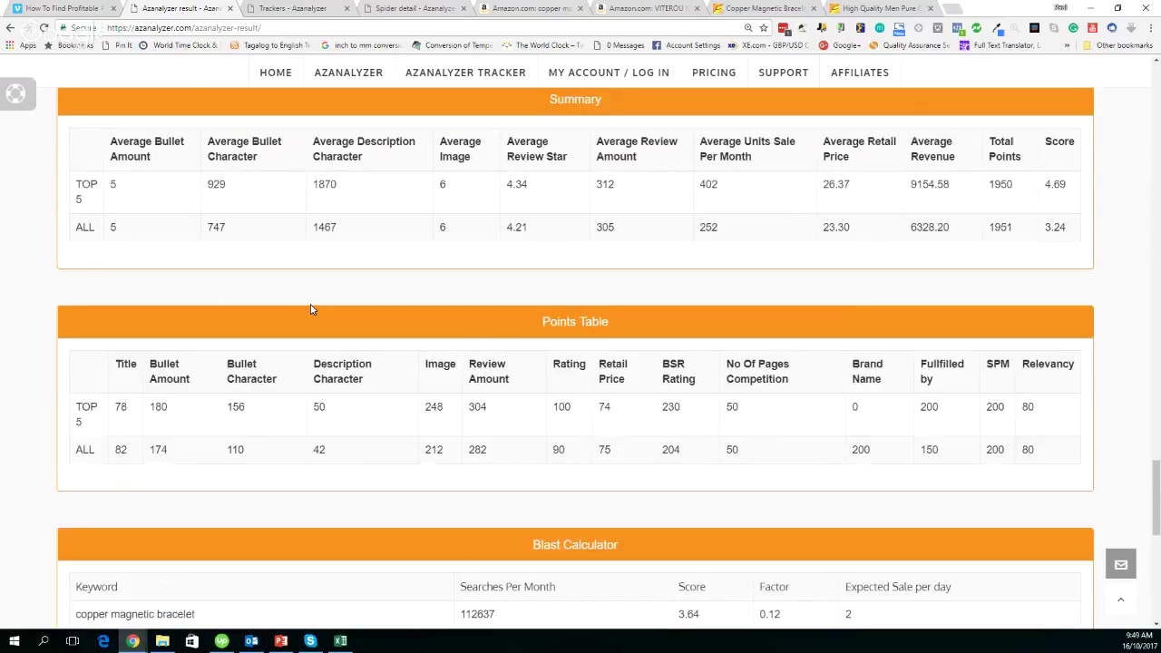
{"action": "scroll", "coordinate": [310, 309], "scroll_direction": "up", "scroll_amount": 3}
{"action": "scroll", "coordinate": [311, 310], "scroll_direction": "up", "scroll_amount": 2}
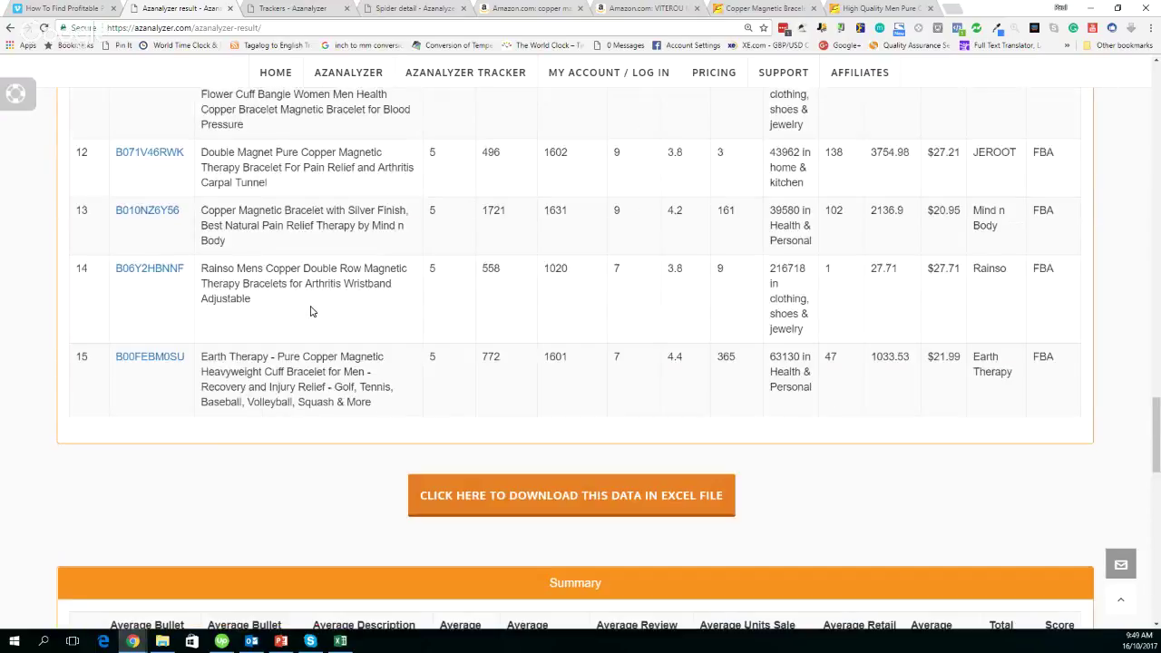
{"action": "scroll", "coordinate": [298, 394], "scroll_direction": "down", "scroll_amount": 3}
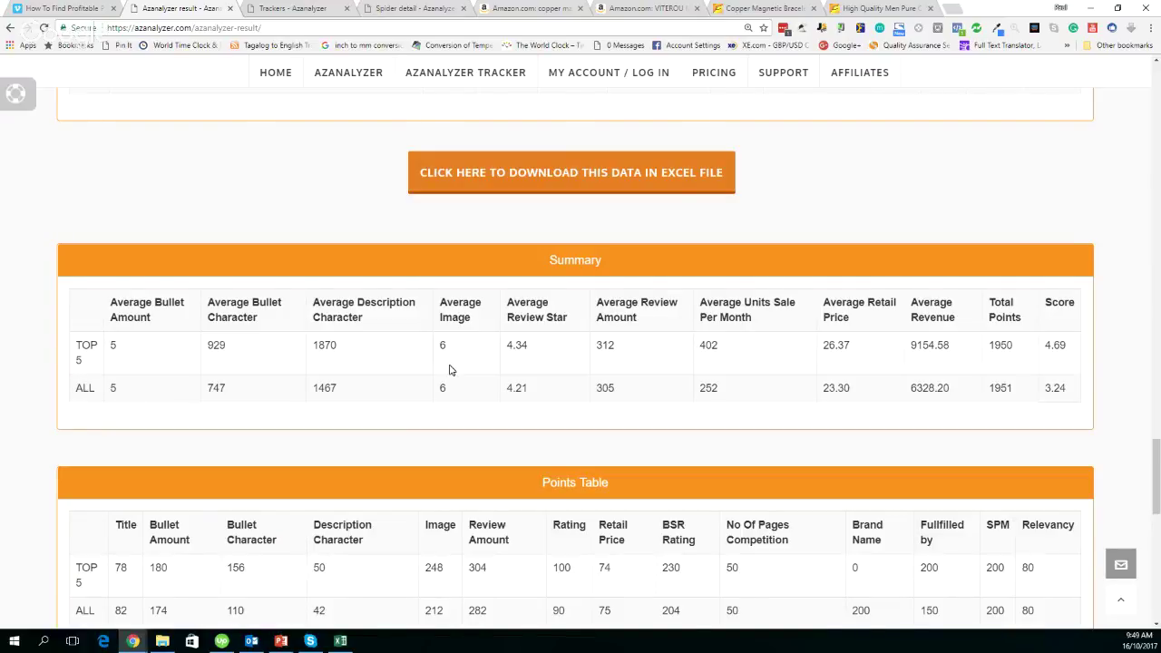
Step: Start tracking the copper magnetic bracelet keyword from the Premium Features section of its results
{"action": "scroll", "coordinate": [450, 369], "scroll_direction": "up", "scroll_amount": 3}
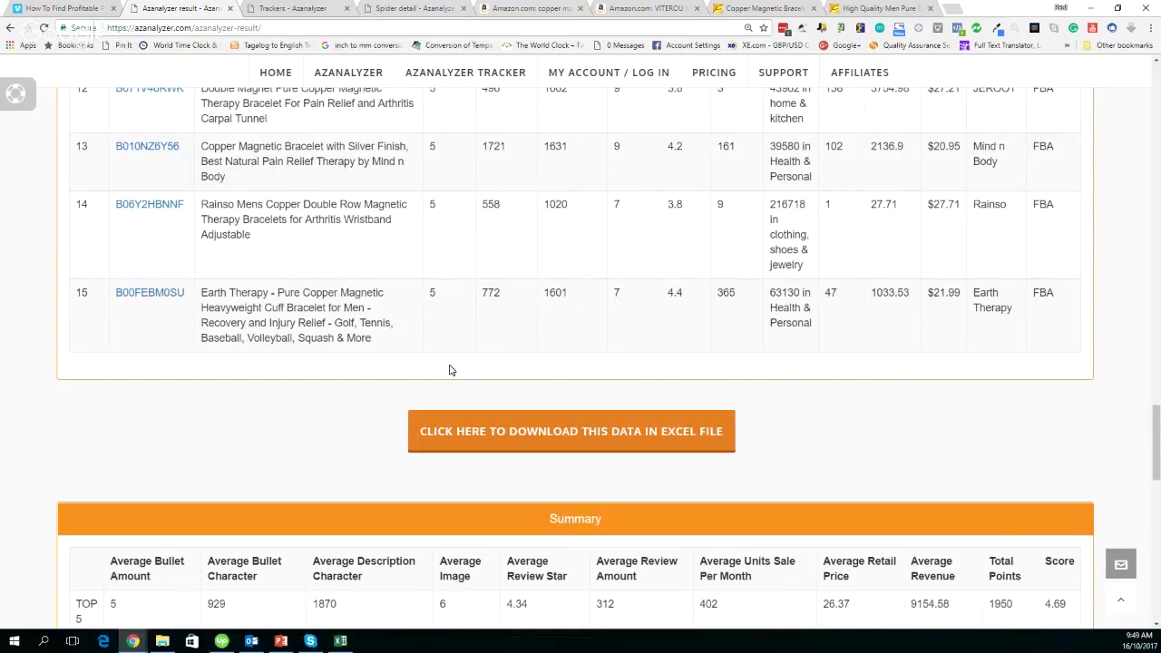
{"action": "scroll", "coordinate": [450, 370], "scroll_direction": "up", "scroll_amount": 20}
{"action": "scroll", "coordinate": [450, 370], "scroll_direction": "down", "scroll_amount": 2}
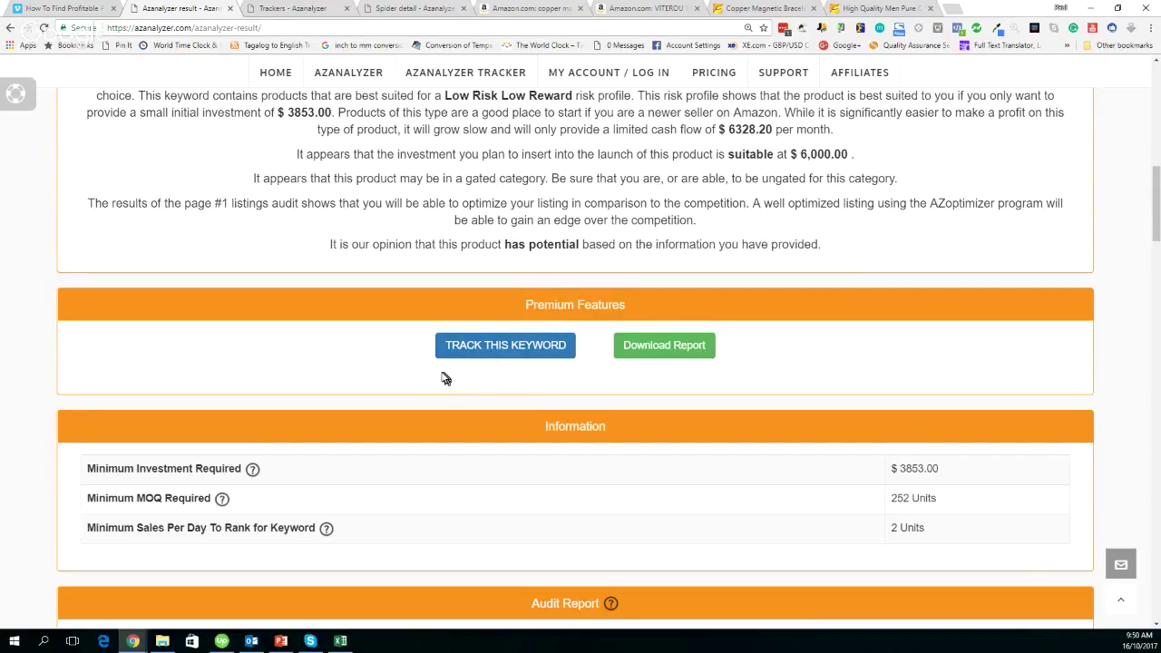
{"action": "scroll", "coordinate": [445, 378], "scroll_direction": "up", "scroll_amount": 1}
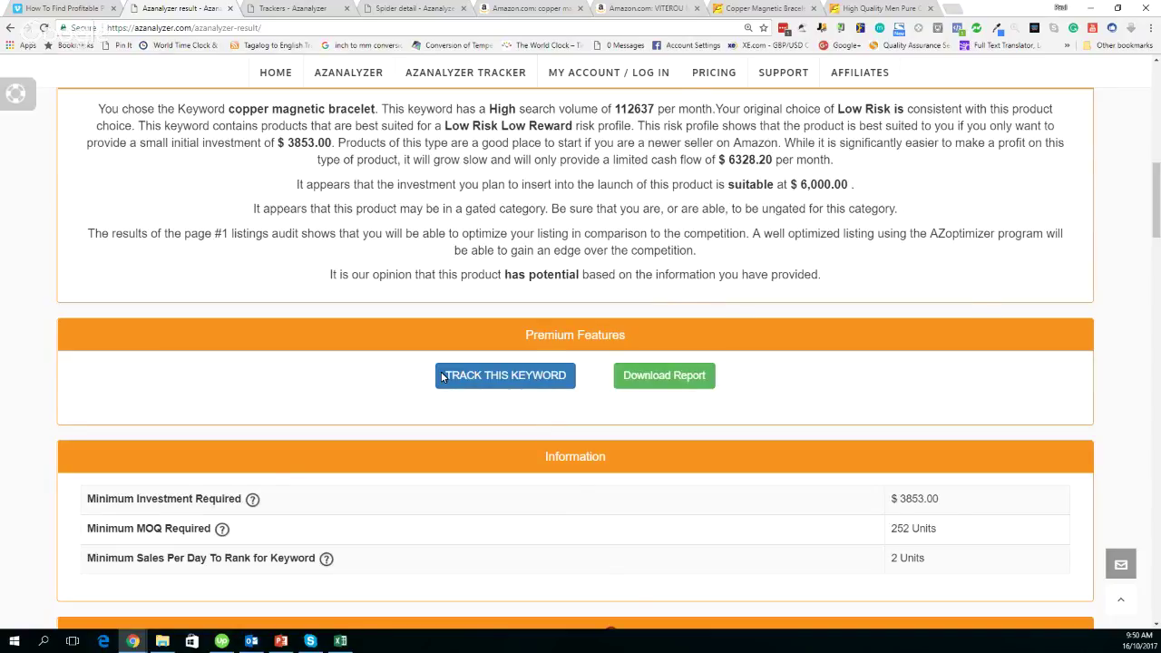
{"action": "left_click", "coordinate": [441, 377]}
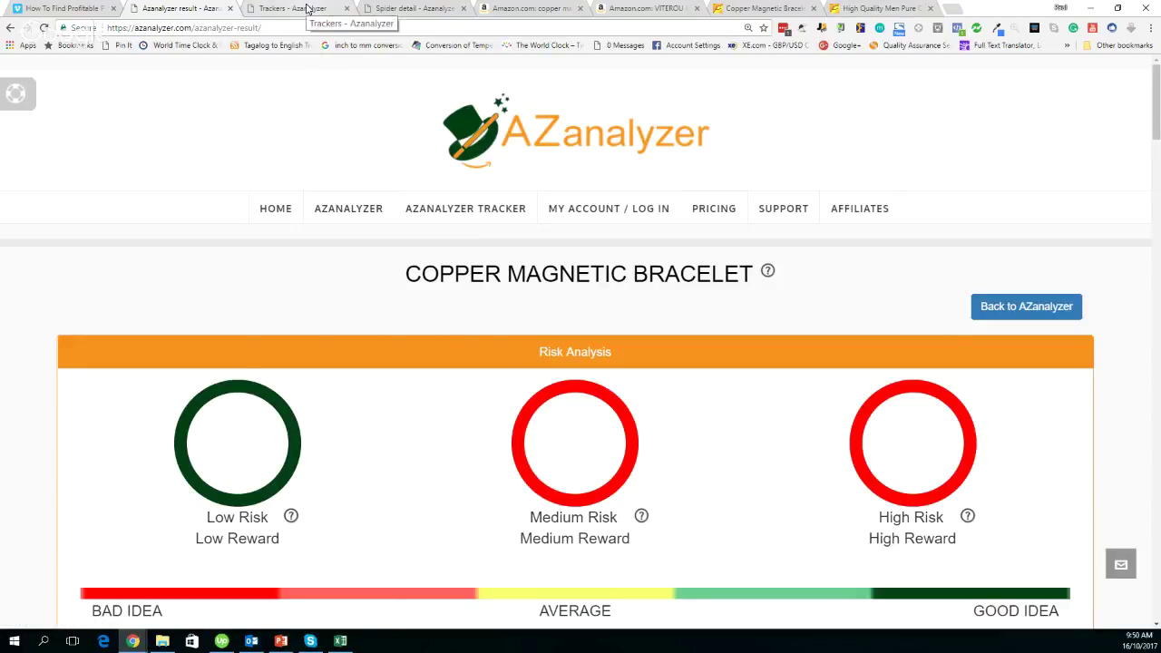
Step: Open the Trackers page and review the tracked iPad case keywords' risk ratings and investment status over time
{"action": "left_click", "coordinate": [307, 9]}
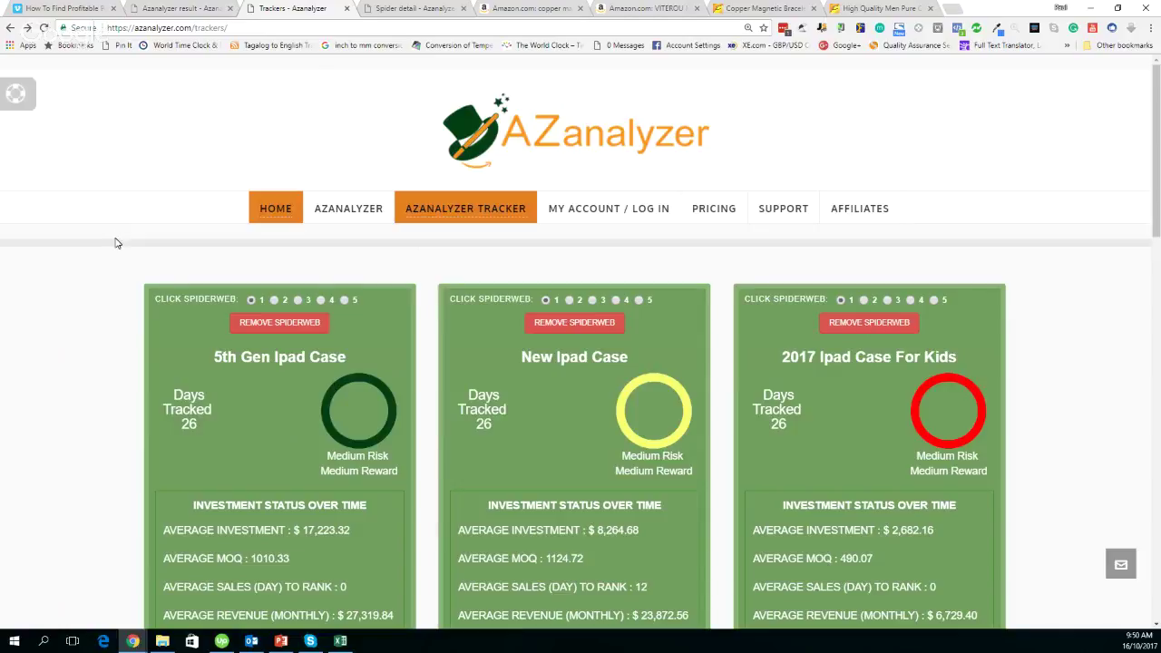
{"action": "scroll", "coordinate": [114, 243], "scroll_direction": "down", "scroll_amount": 1}
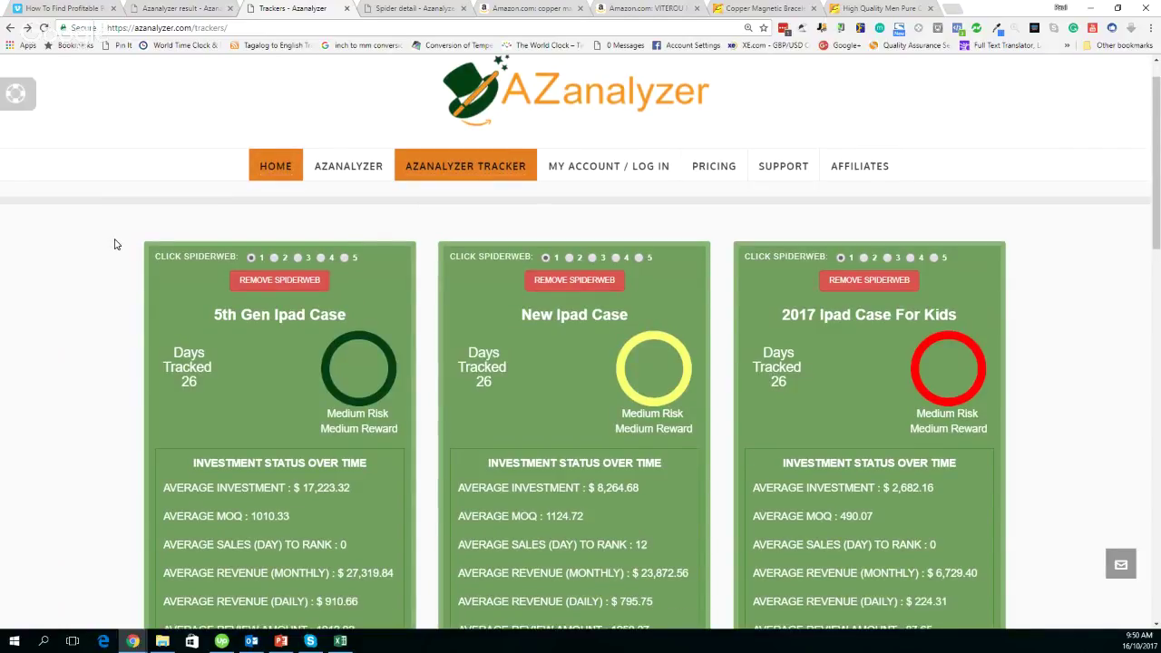
{"action": "scroll", "coordinate": [116, 246], "scroll_direction": "down", "scroll_amount": 1}
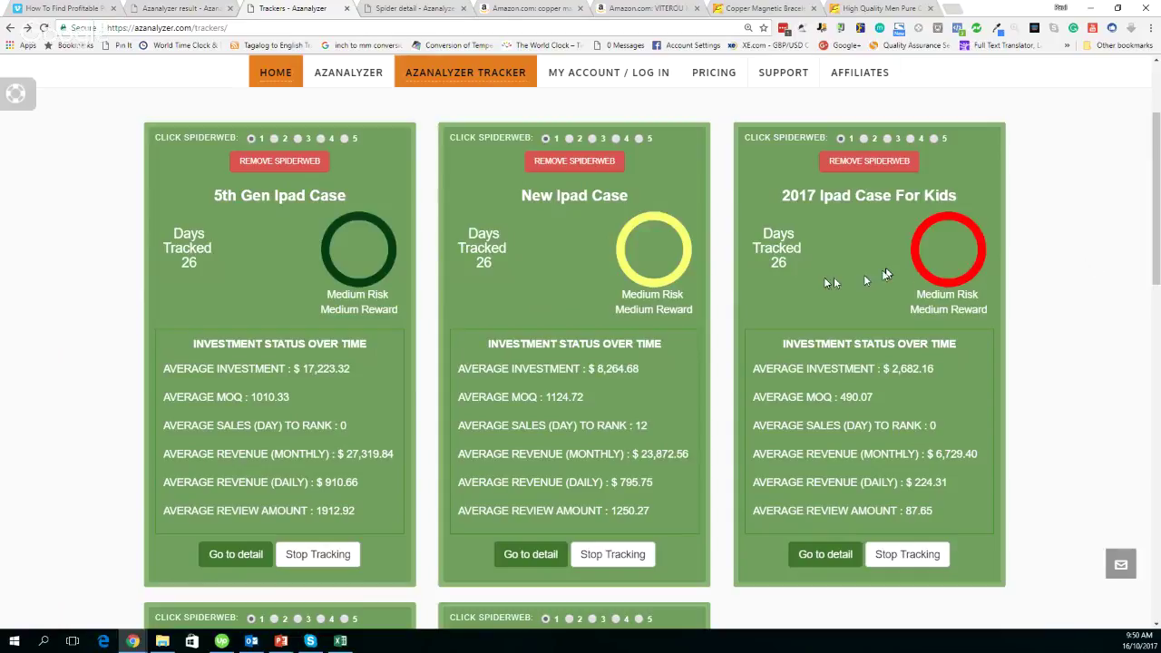
{"action": "scroll", "coordinate": [1050, 289], "scroll_direction": "down", "scroll_amount": 1}
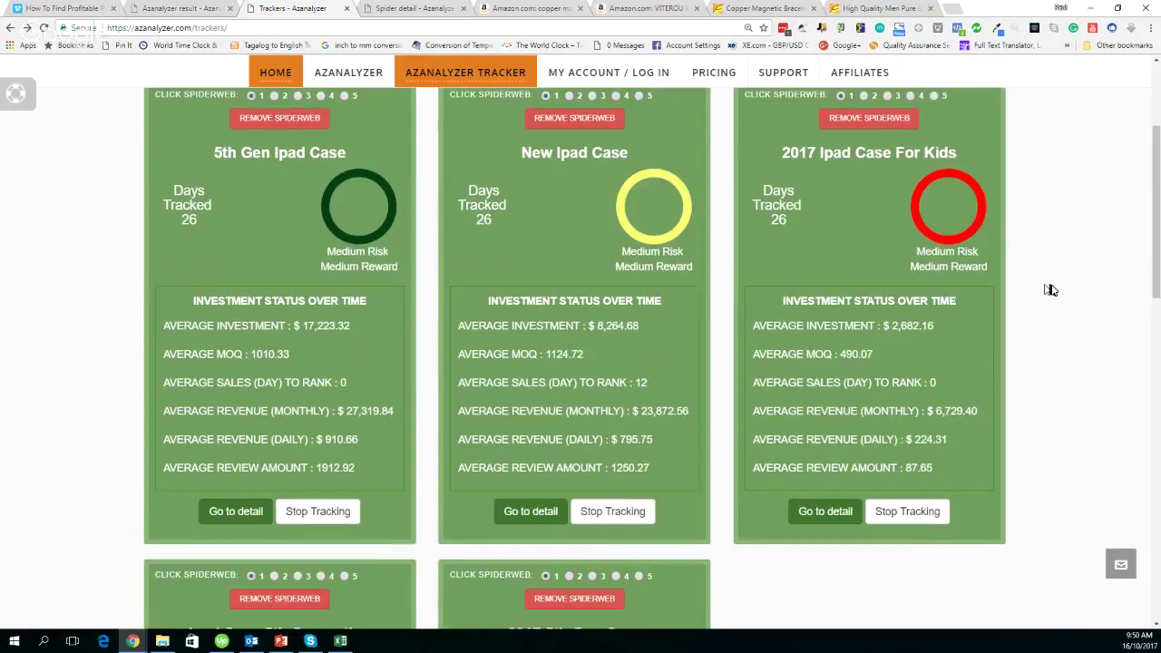
{"action": "scroll", "coordinate": [1052, 290], "scroll_direction": "down", "scroll_amount": 4}
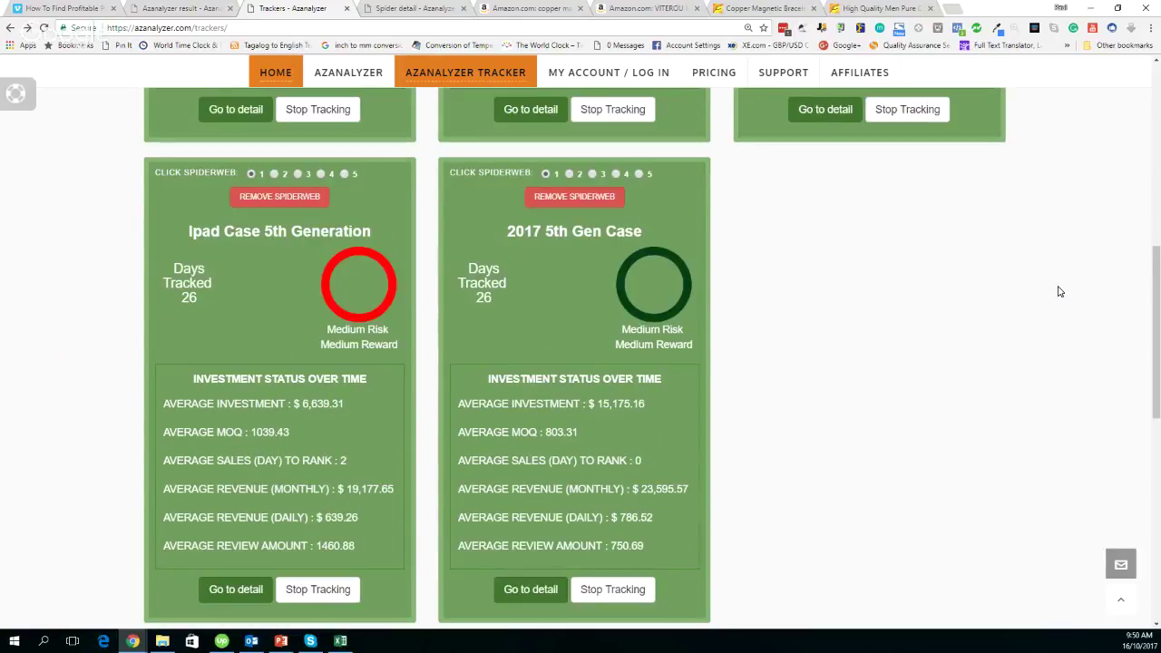
{"action": "scroll", "coordinate": [1058, 292], "scroll_direction": "down", "scroll_amount": 2}
{"action": "scroll", "coordinate": [1056, 294], "scroll_direction": "up", "scroll_amount": 2}
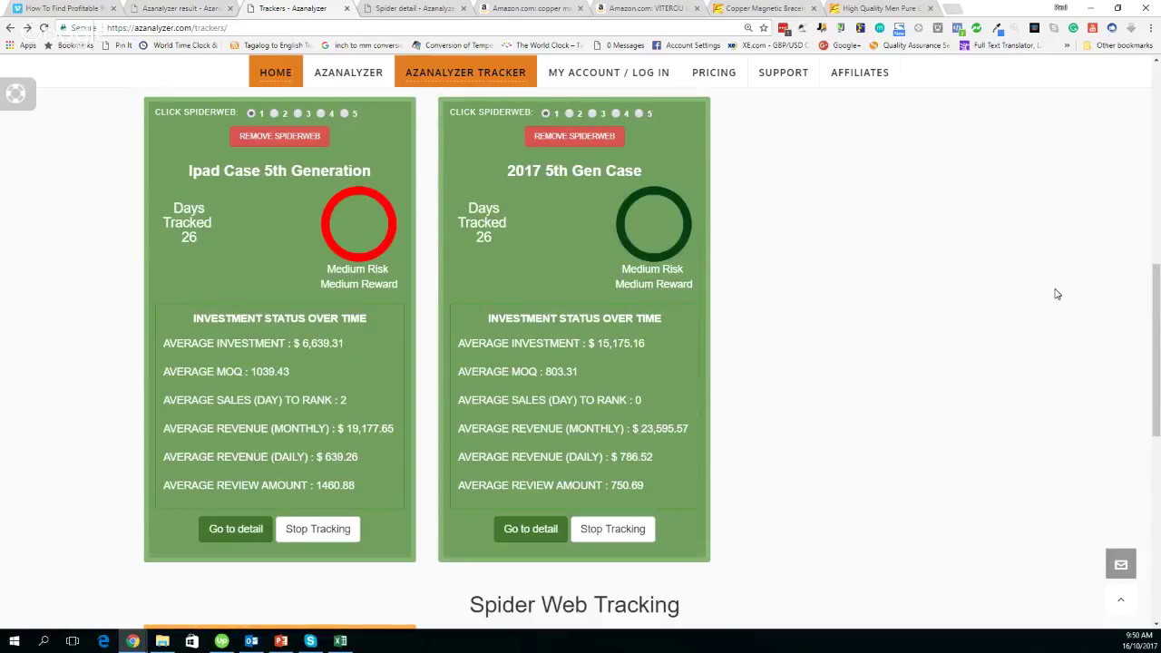
{"action": "scroll", "coordinate": [1056, 293], "scroll_direction": "up", "scroll_amount": 7}
{"action": "scroll", "coordinate": [1057, 294], "scroll_direction": "down", "scroll_amount": 2}
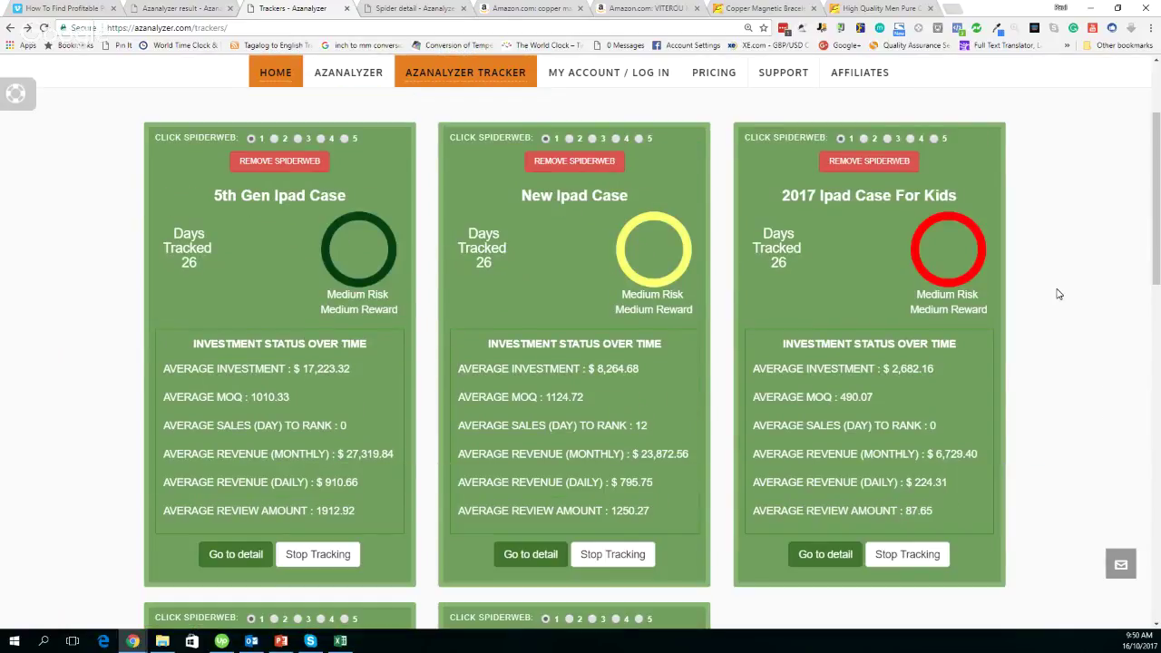
Step: Return to the copper magnetic bracelet results and check the keyword tracking option under Premium Features
{"action": "left_click", "coordinate": [181, 8]}
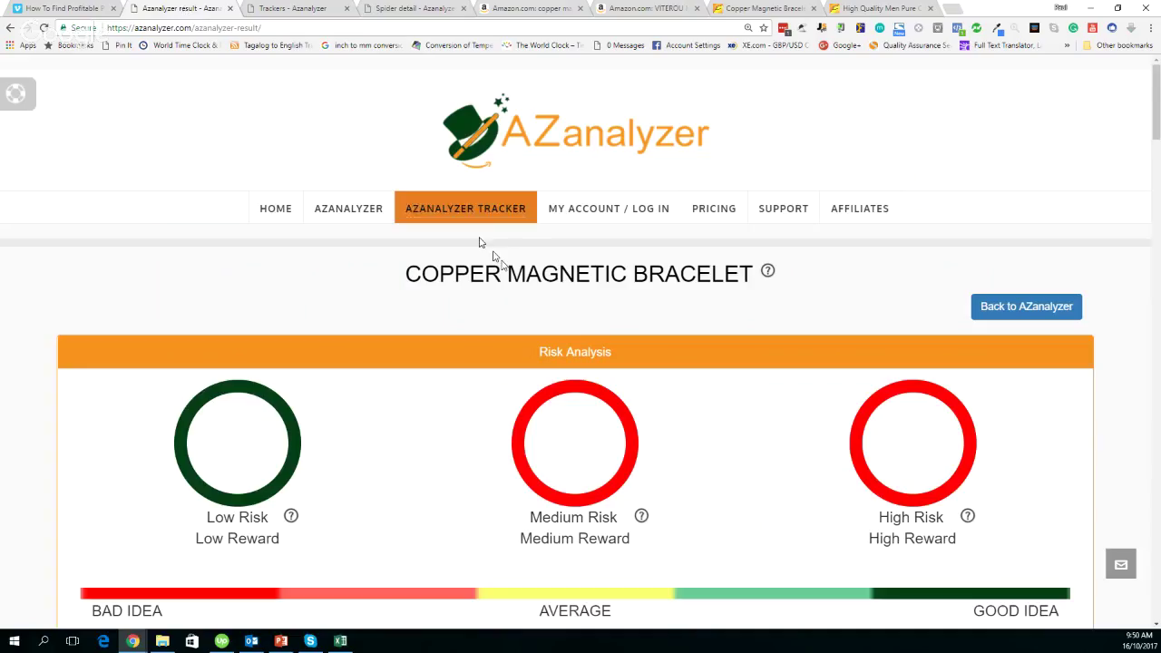
{"action": "scroll", "coordinate": [604, 324], "scroll_direction": "down", "scroll_amount": 4}
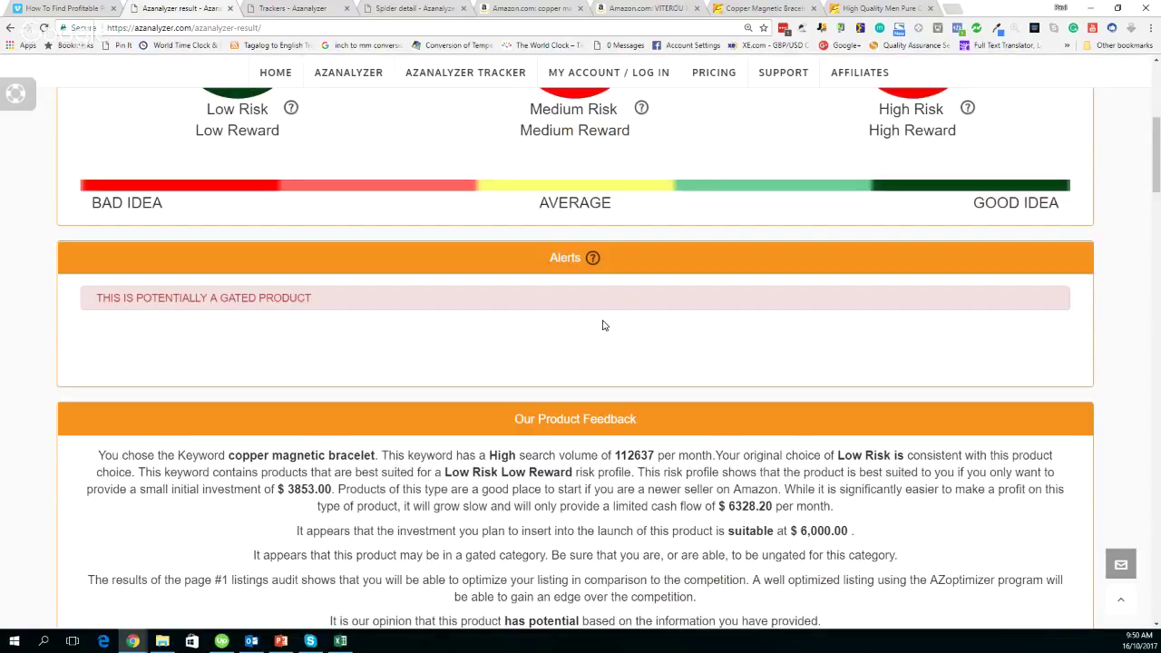
{"action": "scroll", "coordinate": [603, 325], "scroll_direction": "down", "scroll_amount": 4}
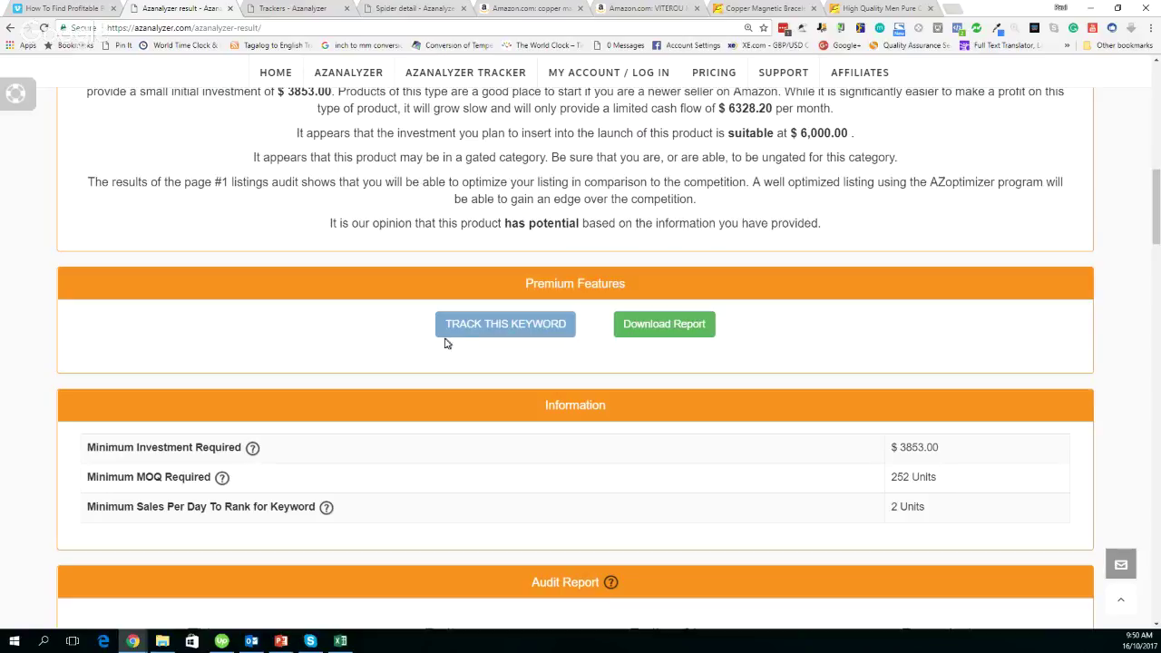
Step: Reload the Trackers page and locate the Copper Magnetic Bracelet card among the tracked keywords
{"action": "left_click", "coordinate": [293, 9]}
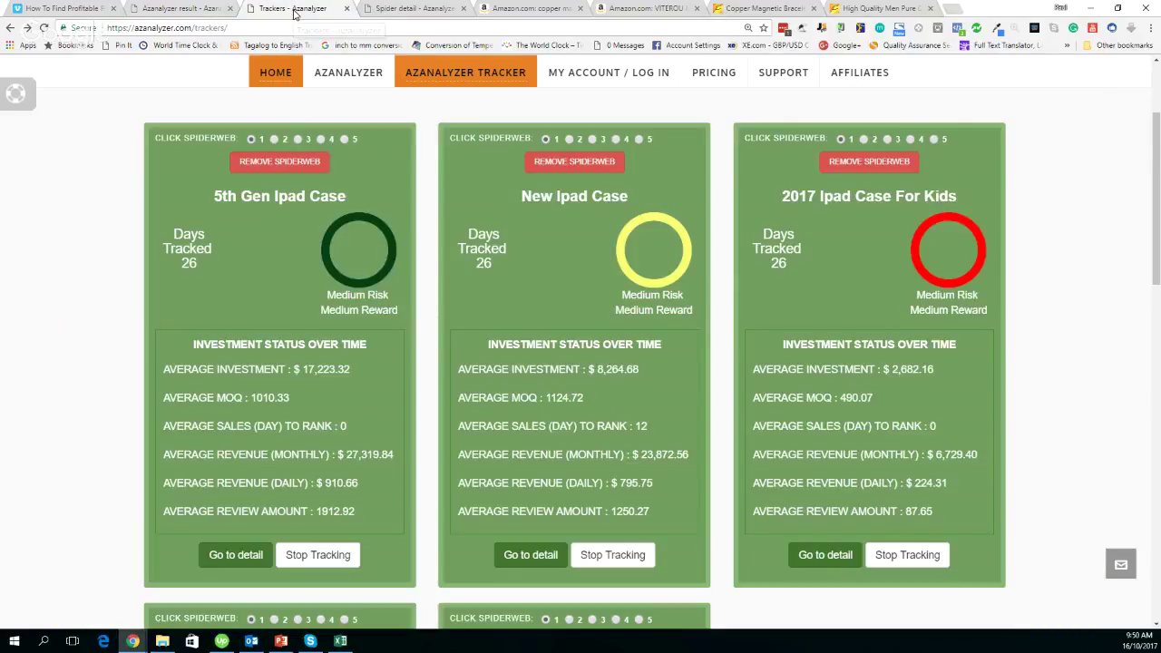
{"action": "left_click", "coordinate": [44, 28]}
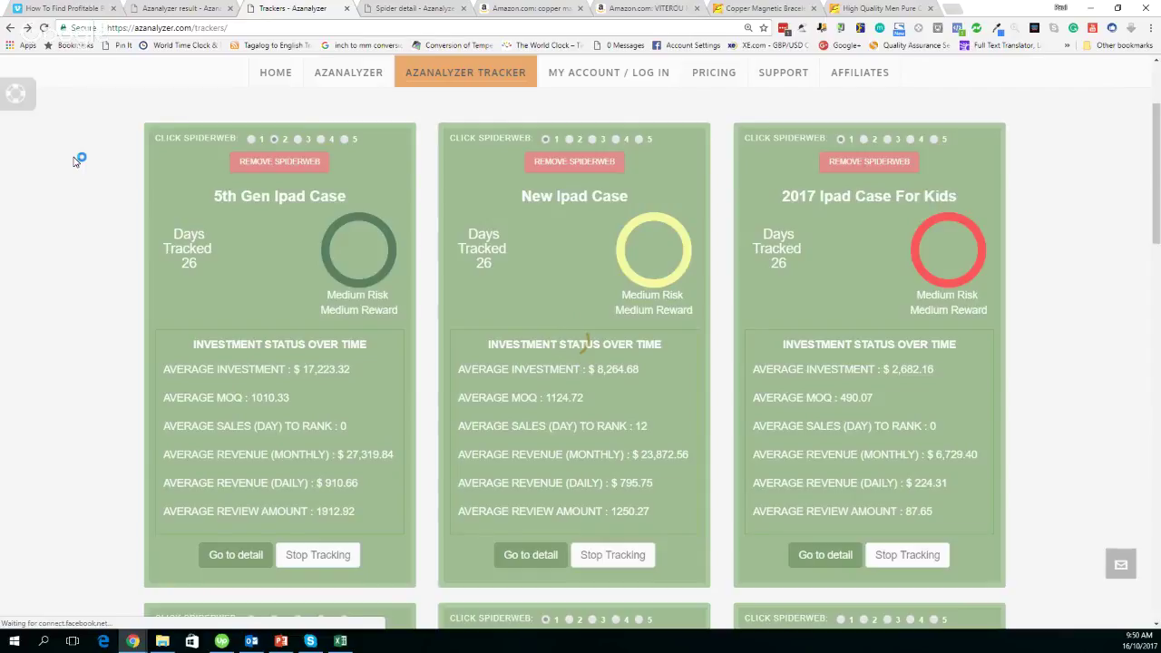
{"action": "scroll", "coordinate": [1054, 318], "scroll_direction": "down", "scroll_amount": 2}
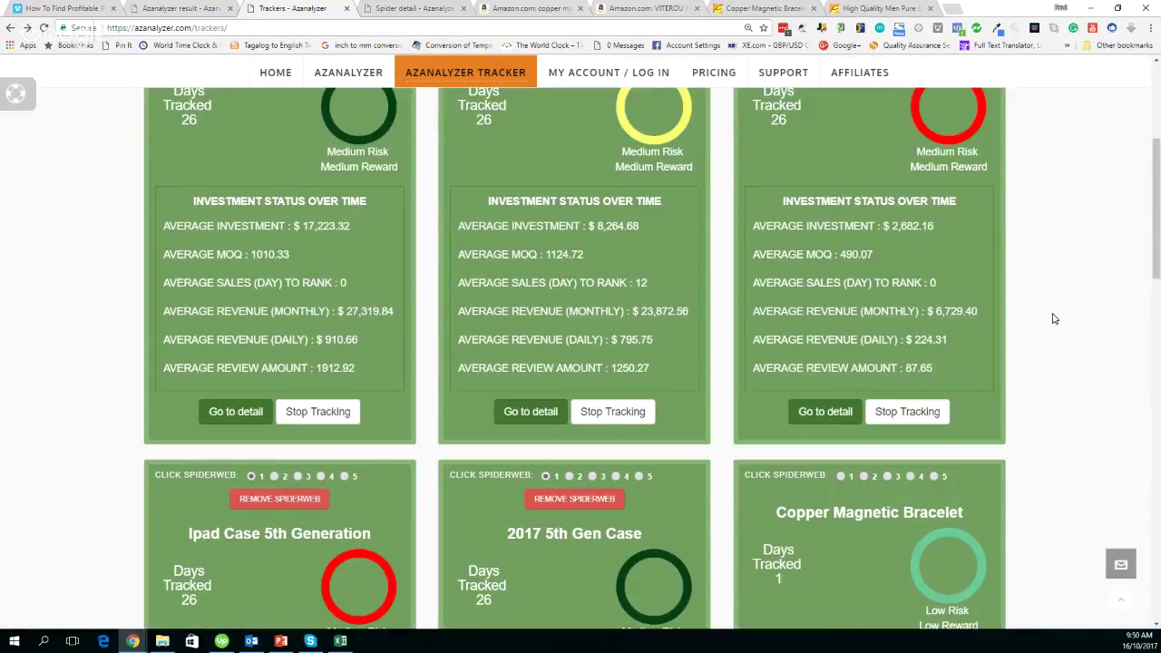
{"action": "scroll", "coordinate": [844, 271], "scroll_direction": "down", "scroll_amount": 3}
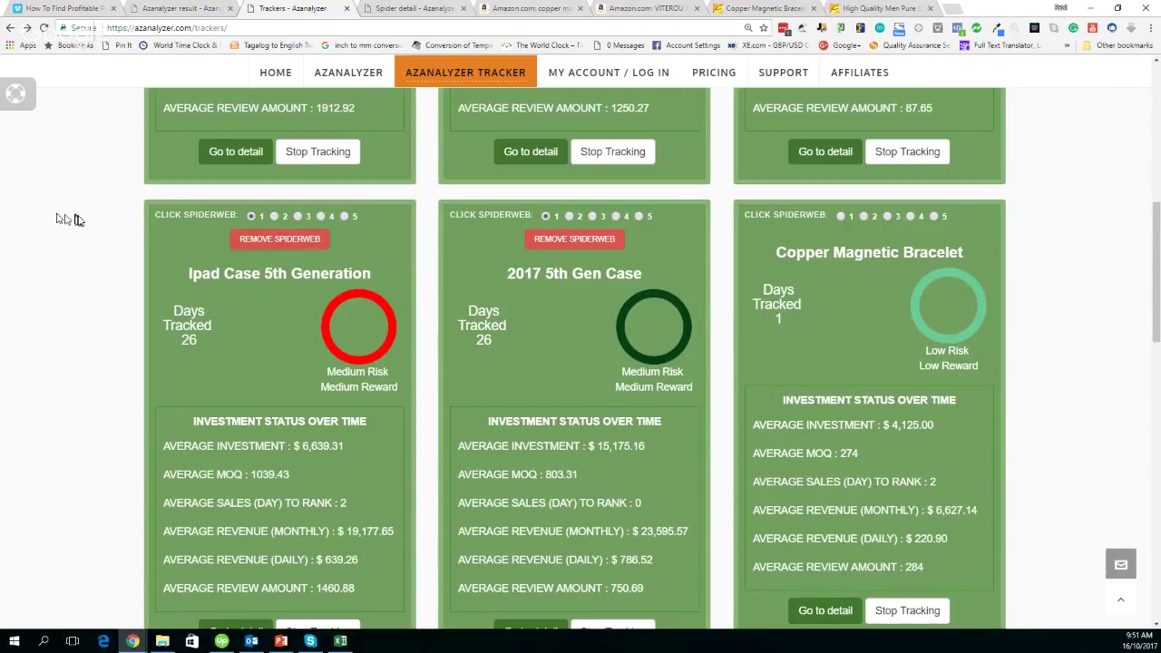
Step: Compare the Copper Magnetic Bracelet card's days tracked and investment status with the iPad case cards
{"action": "scroll", "coordinate": [77, 219], "scroll_direction": "up", "scroll_amount": 1}
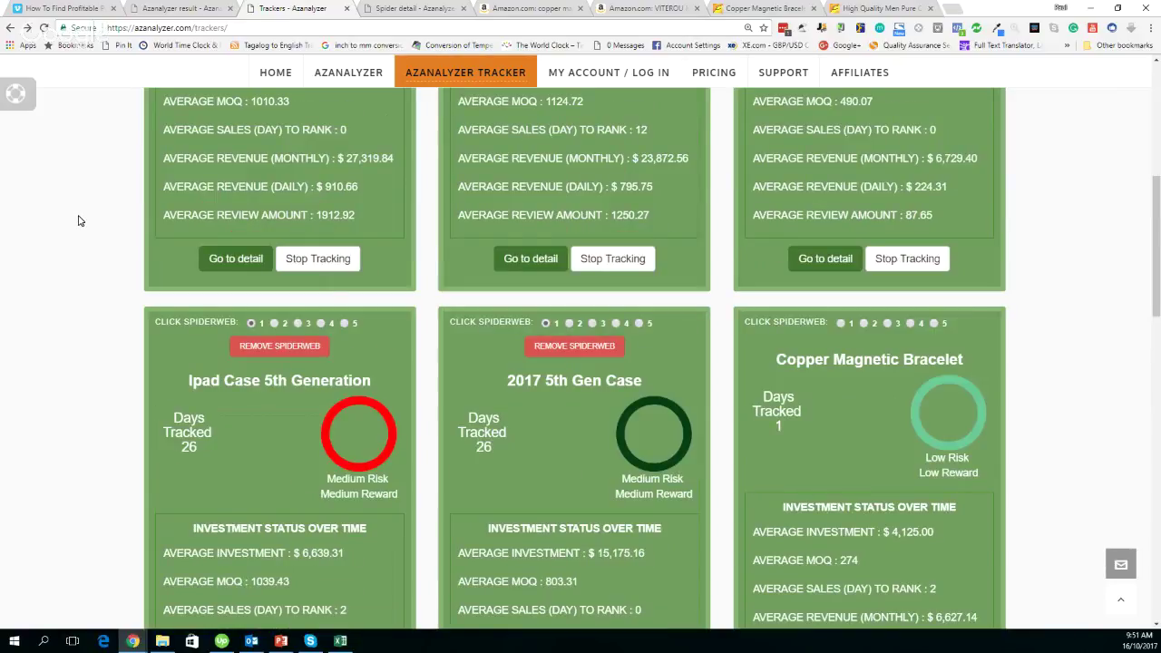
{"action": "scroll", "coordinate": [79, 221], "scroll_direction": "up", "scroll_amount": 1}
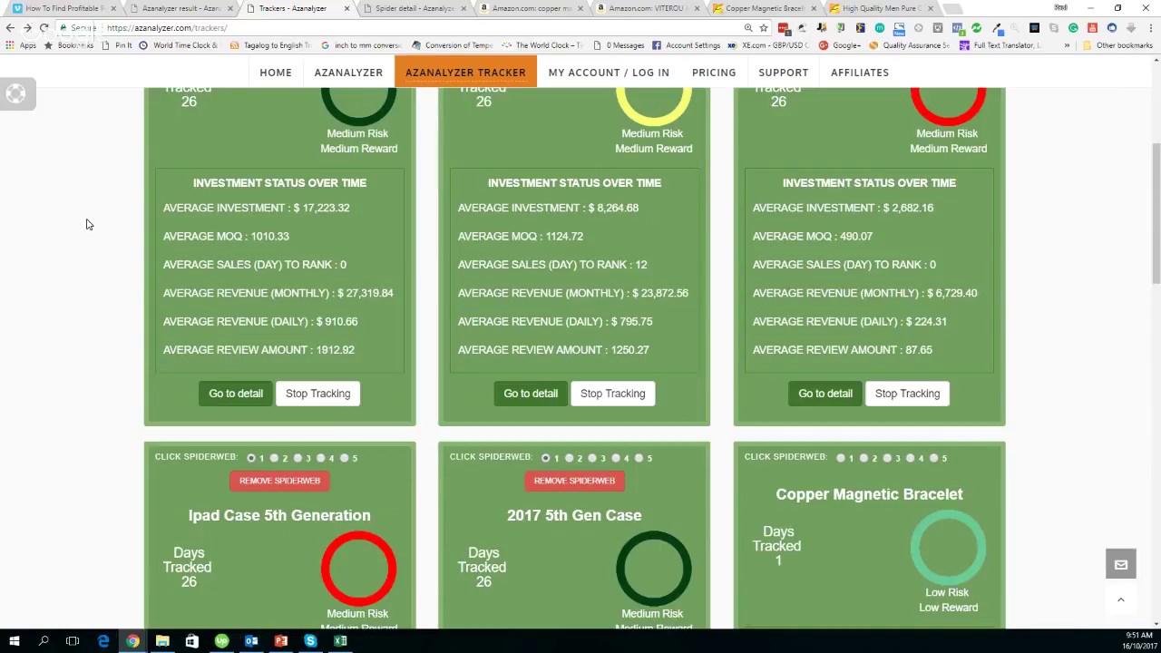
{"action": "scroll", "coordinate": [88, 224], "scroll_direction": "up", "scroll_amount": 1}
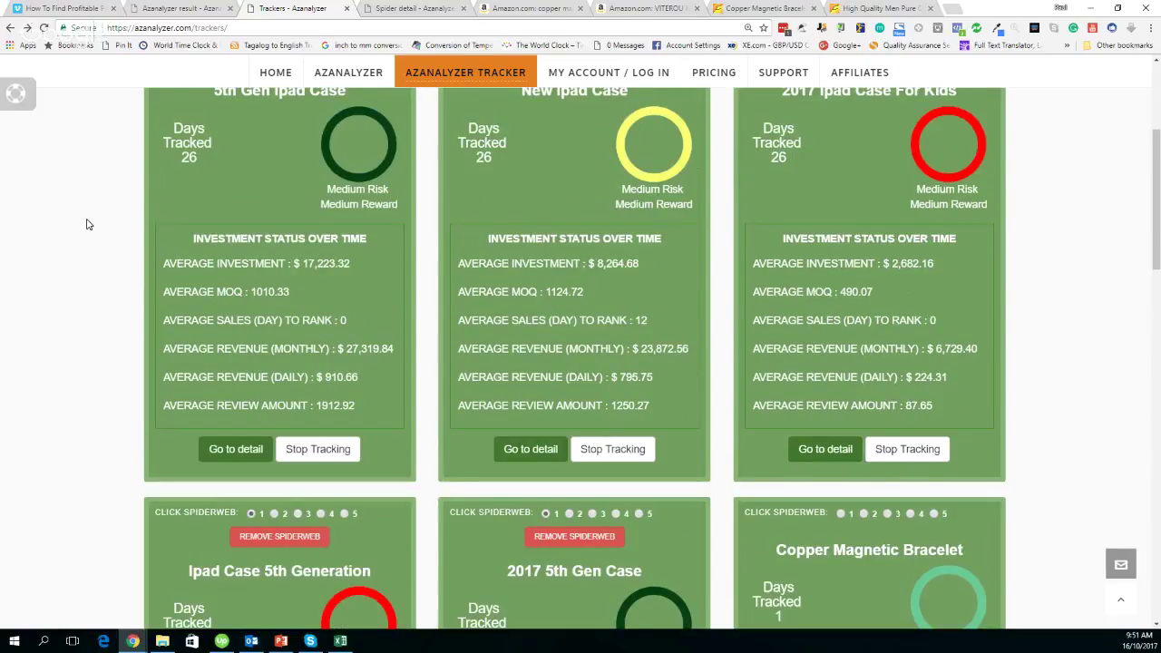
{"action": "scroll", "coordinate": [88, 224], "scroll_direction": "down", "scroll_amount": 3}
{"action": "scroll", "coordinate": [88, 224], "scroll_direction": "down", "scroll_amount": 2}
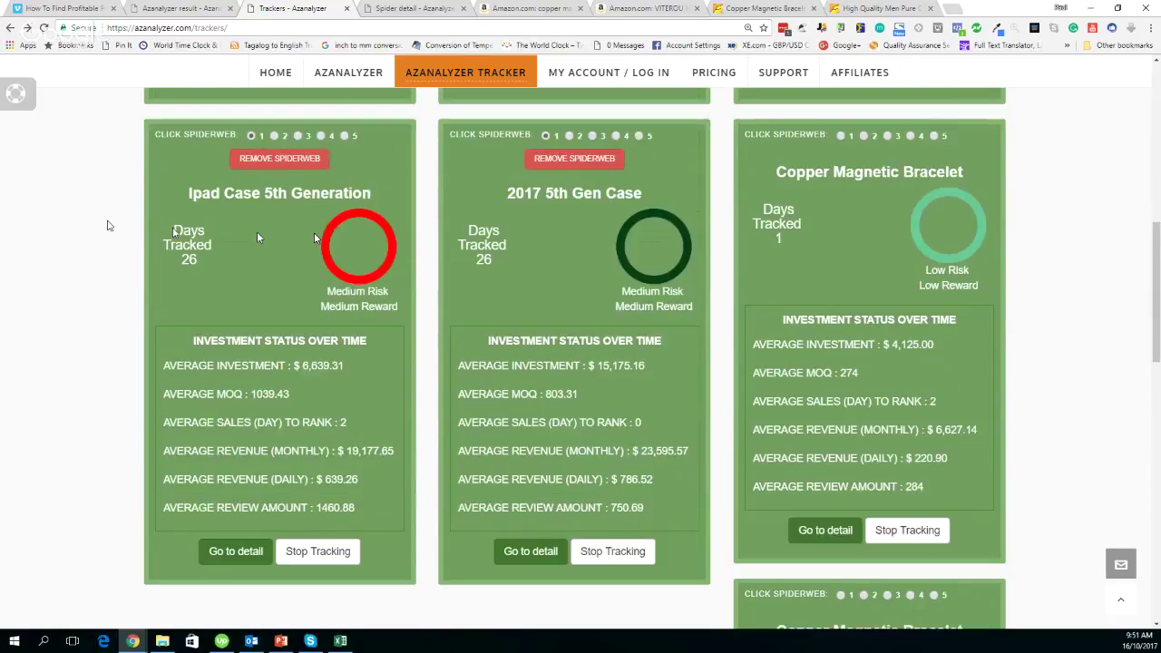
Step: Compare the two Copper Magnetic Bracelet cards' average investment, MOQ, sales to rank, revenue and review amounts
{"action": "scroll", "coordinate": [1026, 345], "scroll_direction": "down", "scroll_amount": 3}
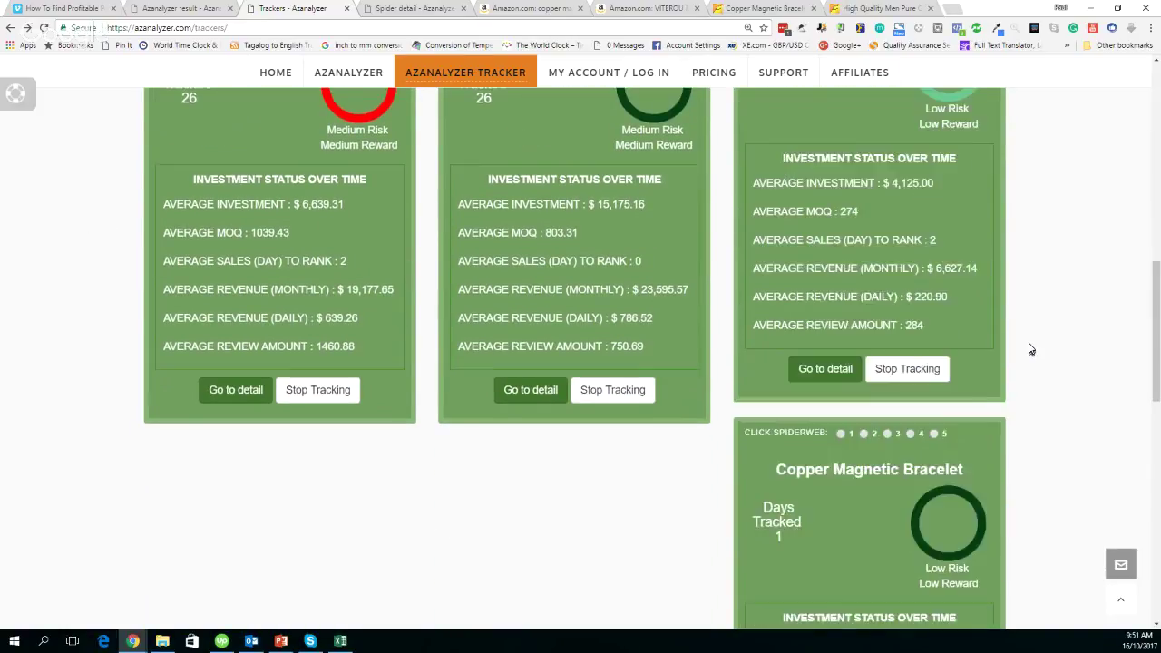
{"action": "scroll", "coordinate": [1029, 348], "scroll_direction": "down", "scroll_amount": 2}
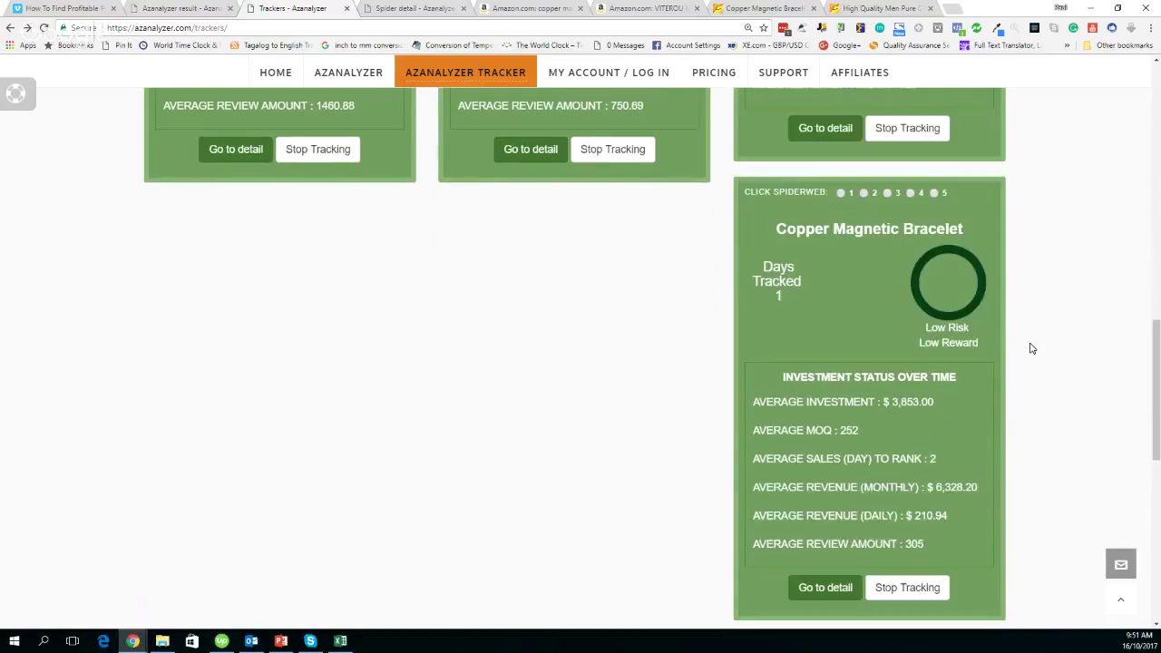
{"action": "scroll", "coordinate": [1030, 348], "scroll_direction": "up", "scroll_amount": 4}
{"action": "scroll", "coordinate": [1030, 348], "scroll_direction": "up", "scroll_amount": 1}
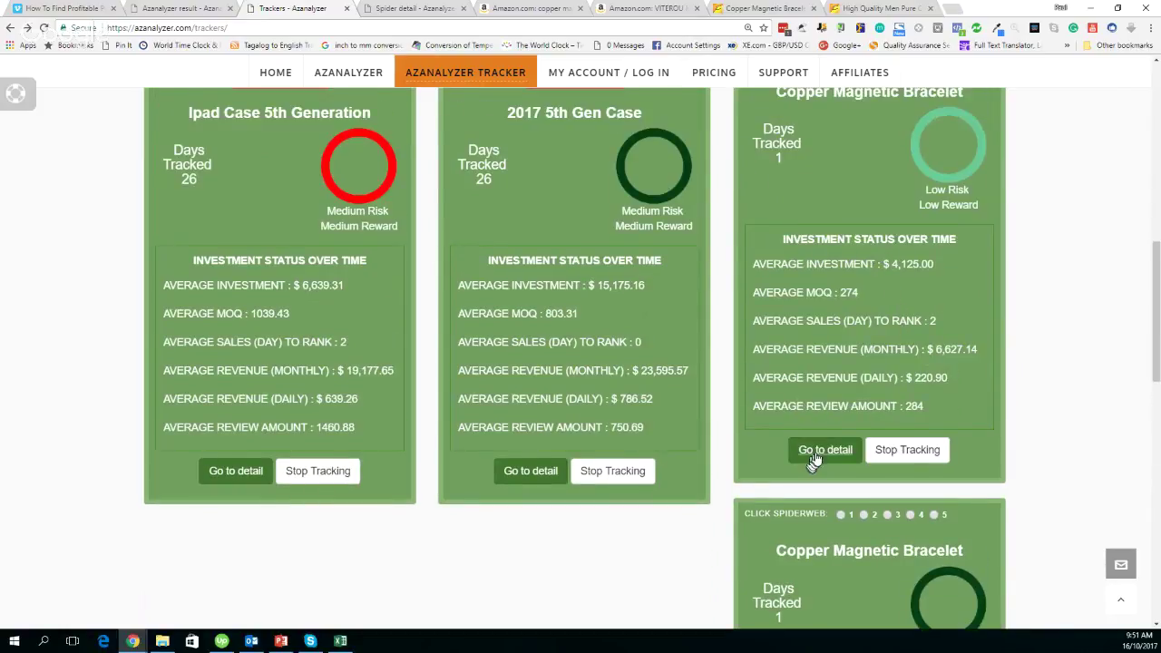
{"action": "scroll", "coordinate": [956, 342], "scroll_direction": "up", "scroll_amount": 1}
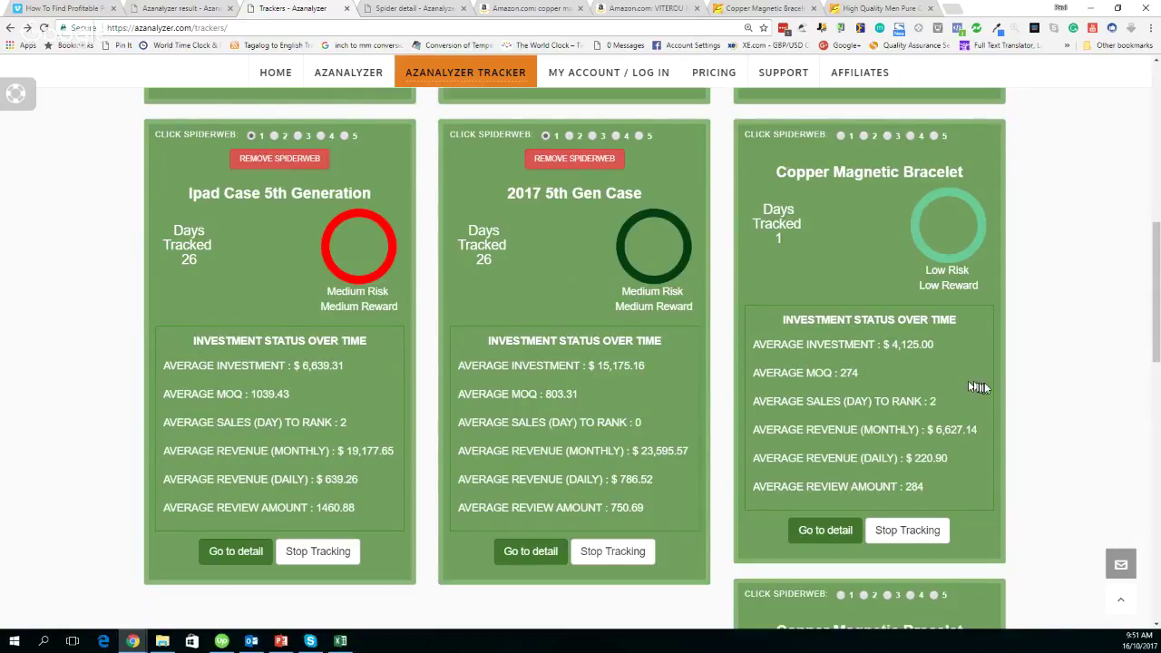
{"action": "scroll", "coordinate": [978, 387], "scroll_direction": "down", "scroll_amount": 1}
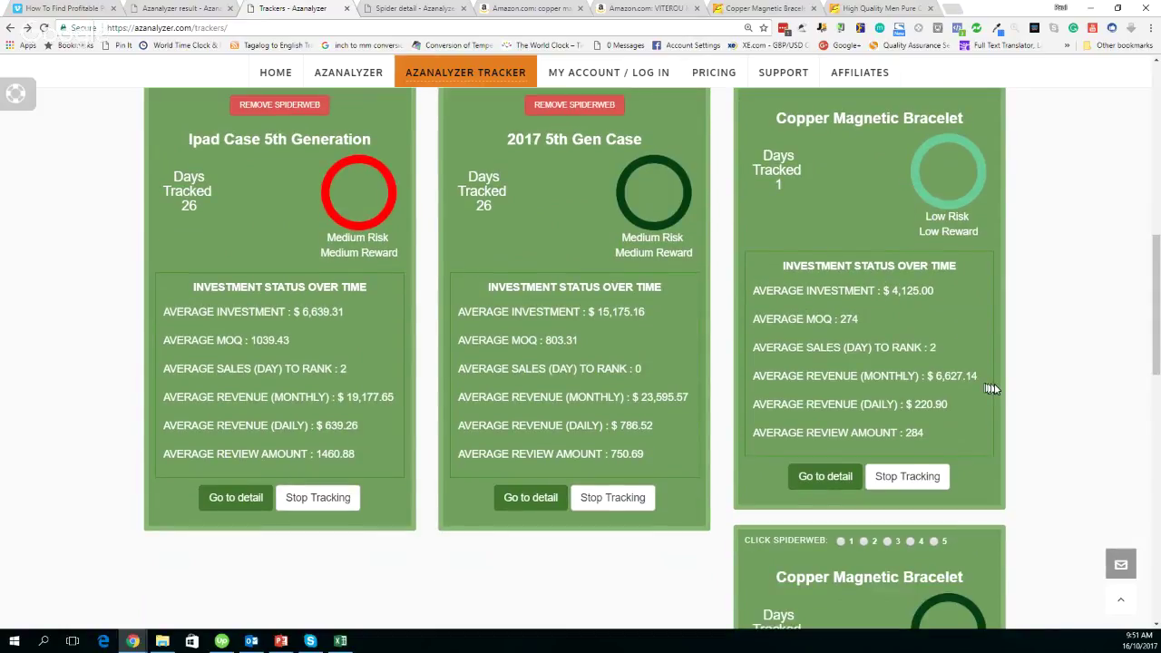
{"action": "scroll", "coordinate": [1006, 388], "scroll_direction": "down", "scroll_amount": 2}
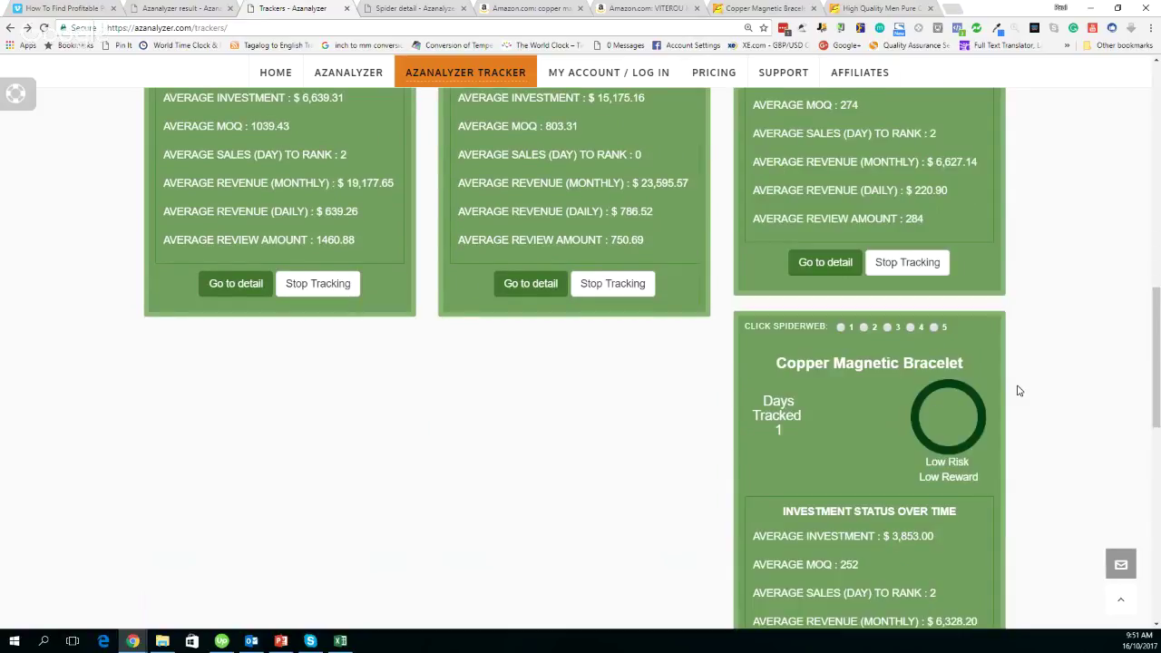
{"action": "scroll", "coordinate": [1017, 390], "scroll_direction": "up", "scroll_amount": 3}
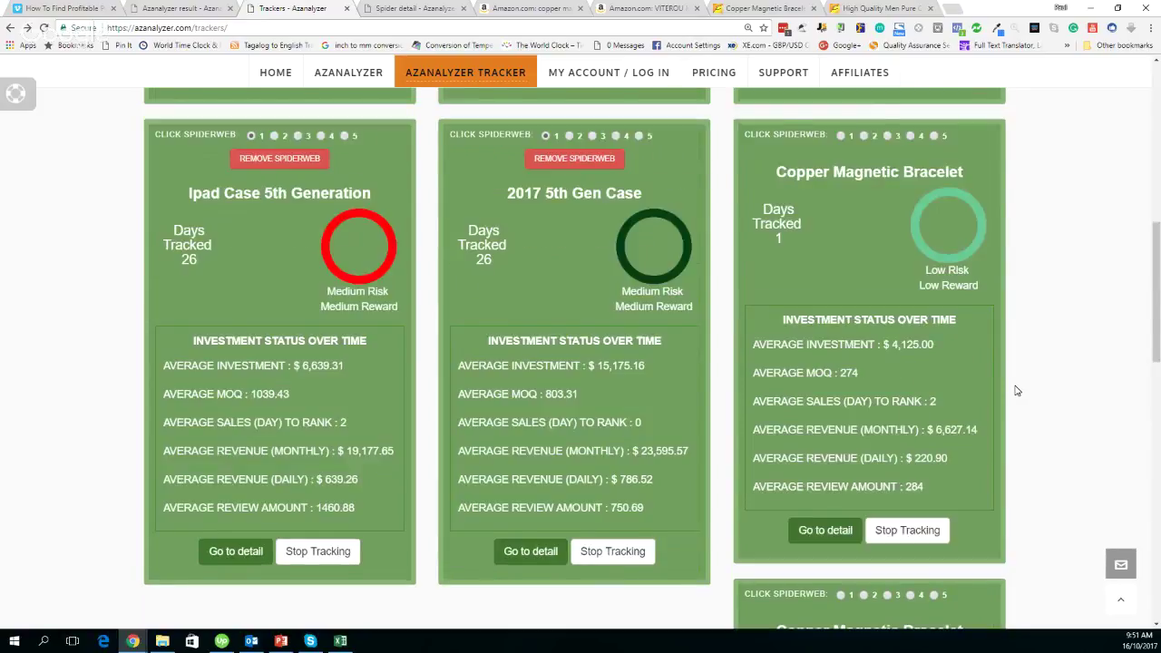
{"action": "scroll", "coordinate": [1017, 390], "scroll_direction": "down", "scroll_amount": 4}
{"action": "scroll", "coordinate": [1017, 392], "scroll_direction": "down", "scroll_amount": 1}
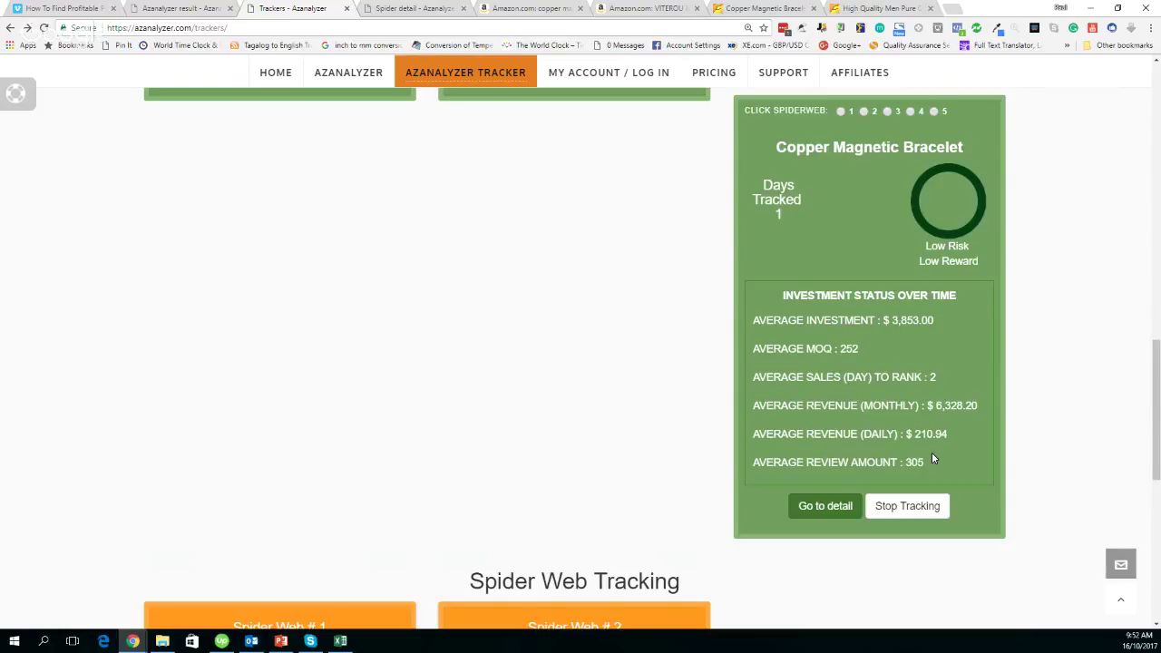
Step: Open the details of the second Copper Magnetic Bracelet tracker and examine its investment, MOQ, sales cycle and review charts
{"action": "left_click", "coordinate": [828, 509]}
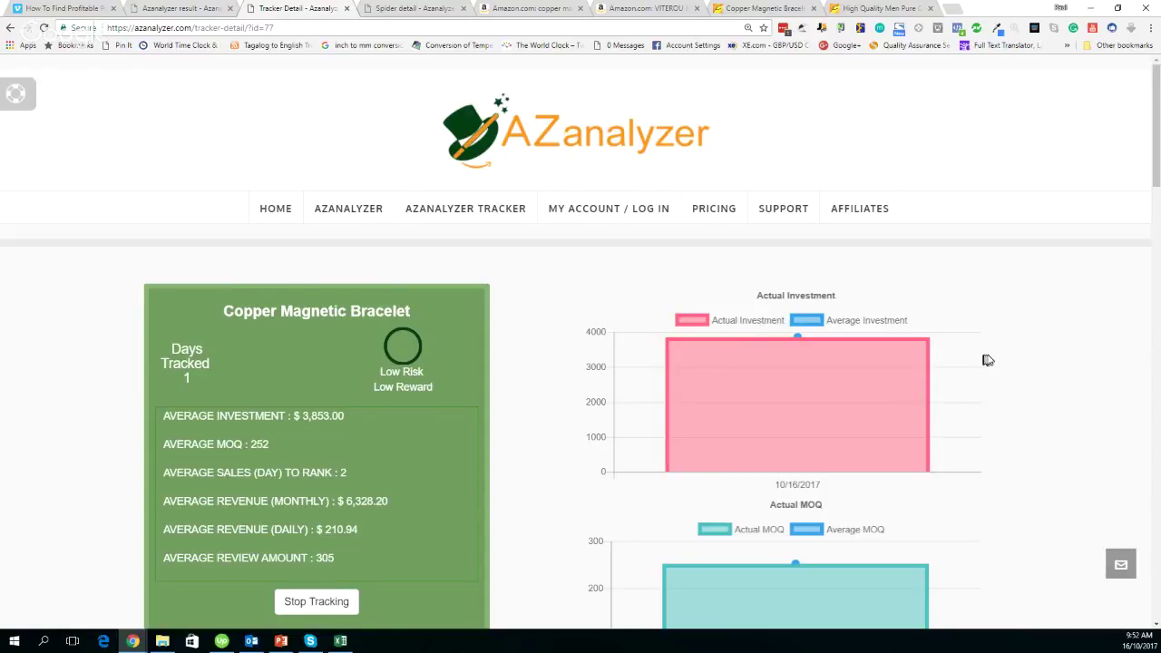
{"action": "scroll", "coordinate": [984, 360], "scroll_direction": "down", "scroll_amount": 2}
{"action": "scroll", "coordinate": [990, 360], "scroll_direction": "down", "scroll_amount": 5}
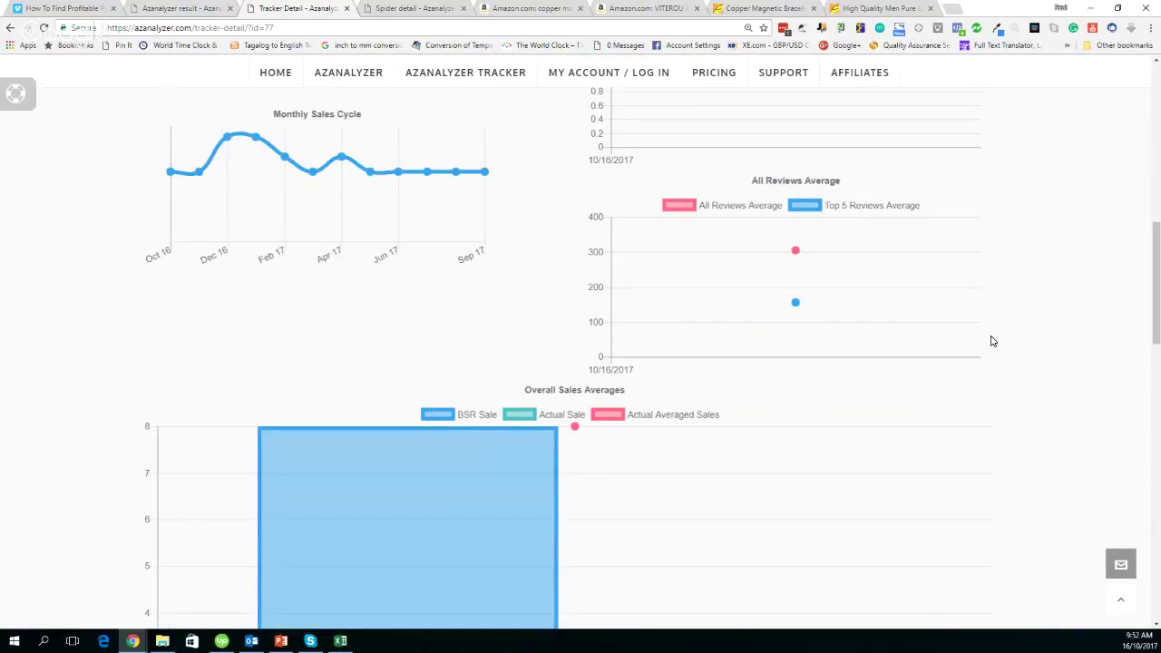
{"action": "scroll", "coordinate": [991, 341], "scroll_direction": "up", "scroll_amount": 4}
{"action": "scroll", "coordinate": [991, 343], "scroll_direction": "up", "scroll_amount": 4}
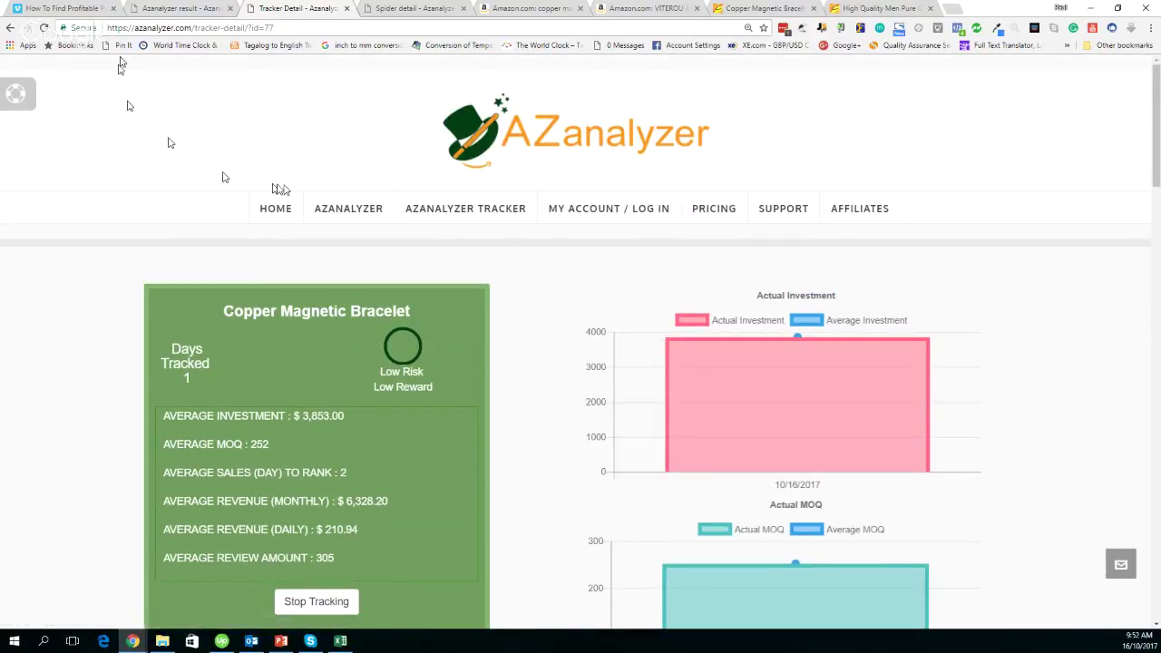
Step: Return to the tracked keywords list and compare the iPad case cards' average investment, MOQ, sales to rank, revenue and review amounts
{"action": "left_click", "coordinate": [463, 214]}
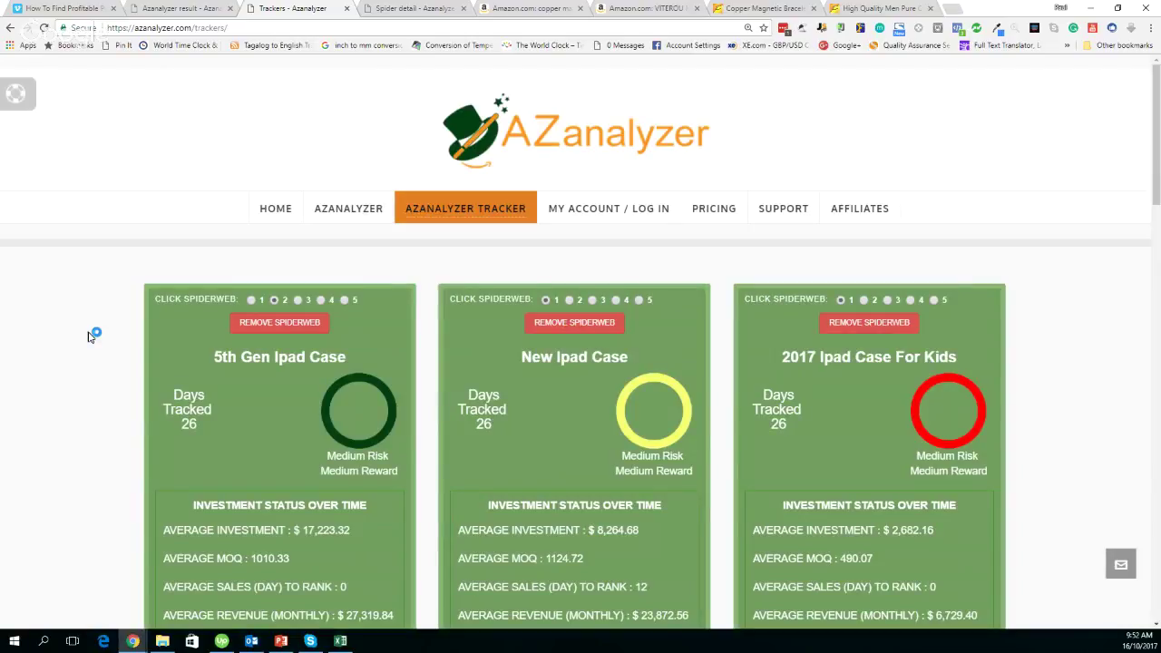
{"action": "scroll", "coordinate": [265, 351], "scroll_direction": "down", "scroll_amount": 1}
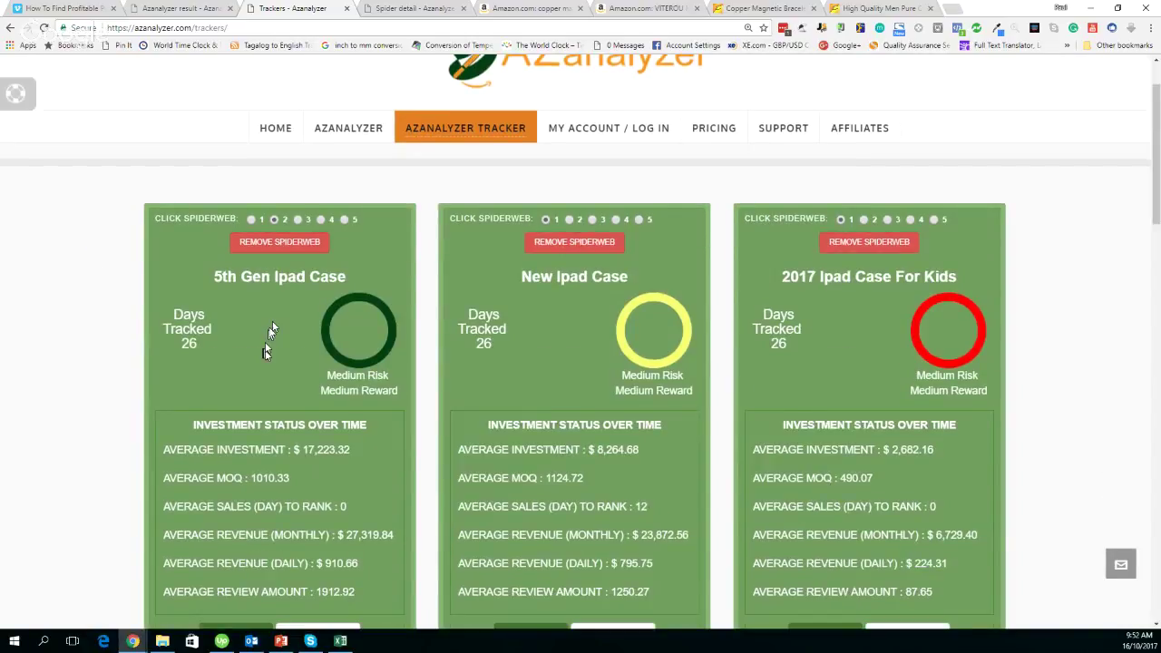
{"action": "scroll", "coordinate": [288, 294], "scroll_direction": "down", "scroll_amount": 1}
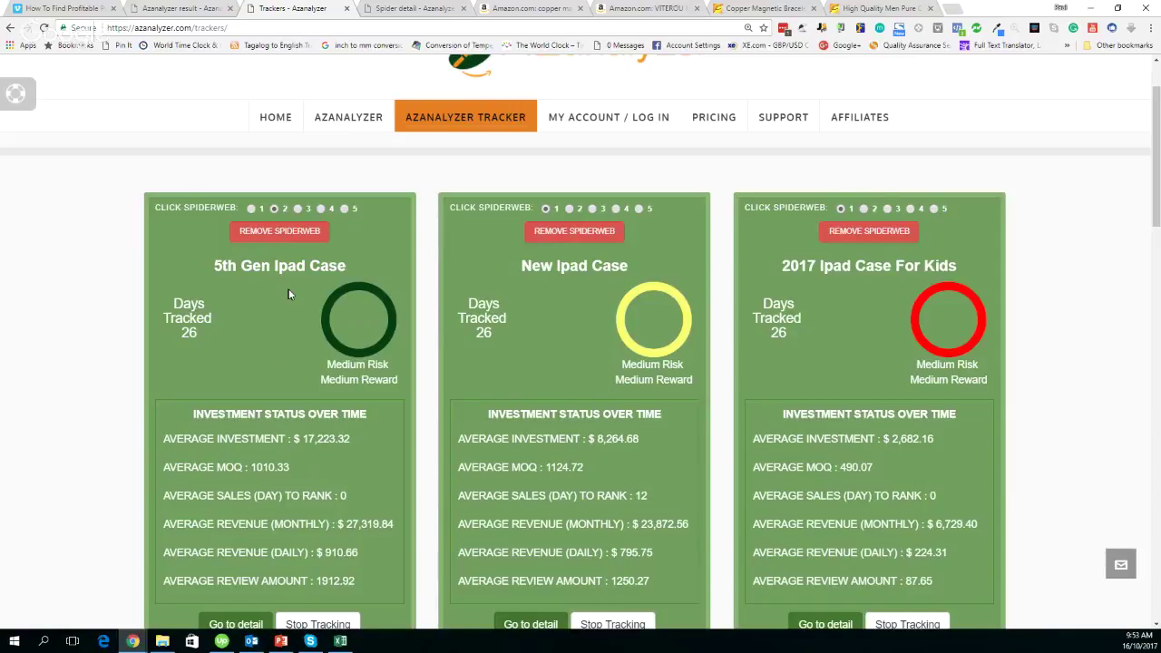
{"action": "scroll", "coordinate": [375, 308], "scroll_direction": "down", "scroll_amount": 1}
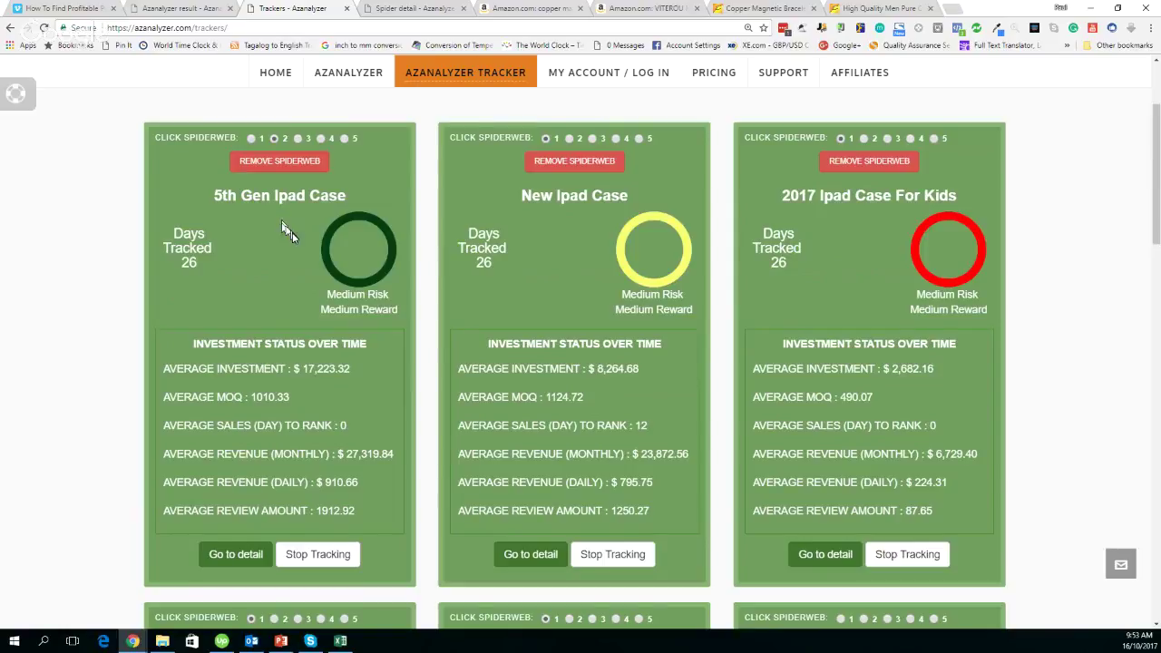
{"action": "scroll", "coordinate": [290, 236], "scroll_direction": "down", "scroll_amount": 1}
{"action": "scroll", "coordinate": [349, 300], "scroll_direction": "down", "scroll_amount": 1}
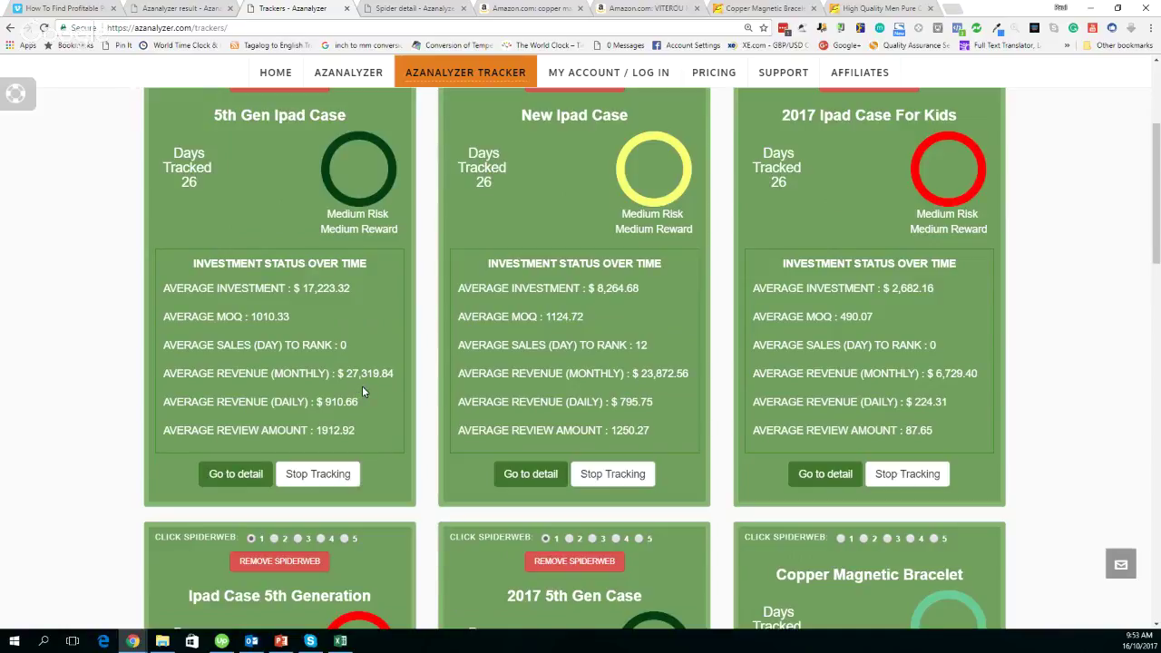
{"action": "scroll", "coordinate": [362, 391], "scroll_direction": "down", "scroll_amount": 1}
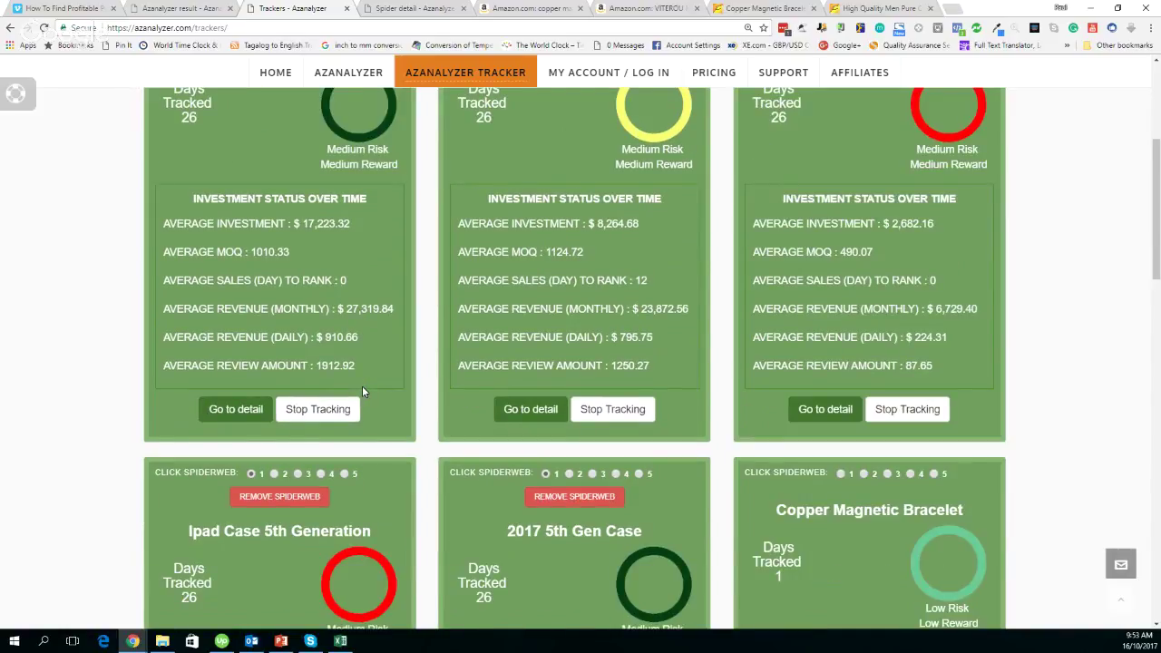
Step: Open the details of the 5th Gen Ipad Case tracker and examine its actual and average investment over time
{"action": "left_click", "coordinate": [242, 399]}
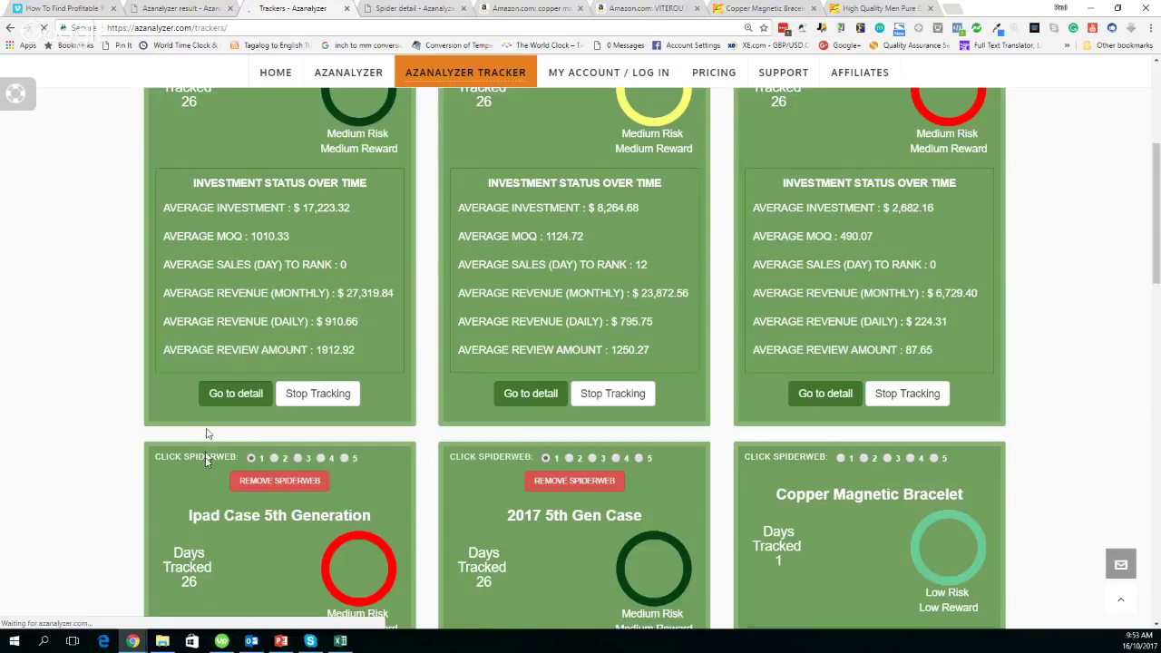
{"action": "scroll", "coordinate": [152, 459], "scroll_direction": "down", "scroll_amount": 1}
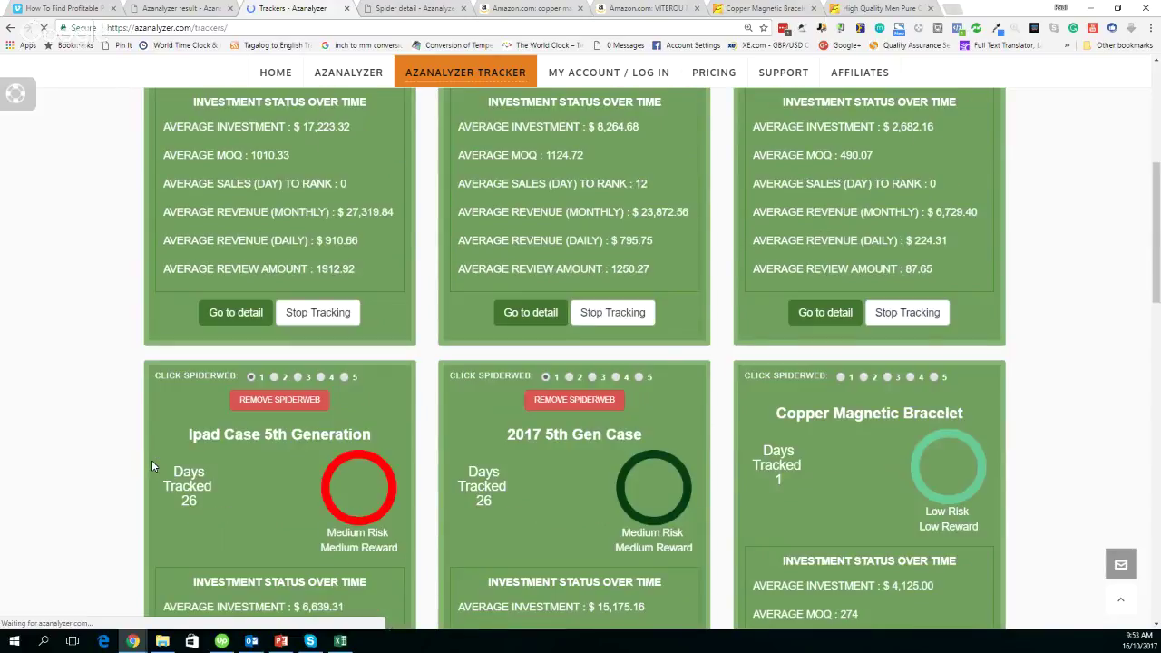
{"action": "scroll", "coordinate": [151, 460], "scroll_direction": "down", "scroll_amount": 1}
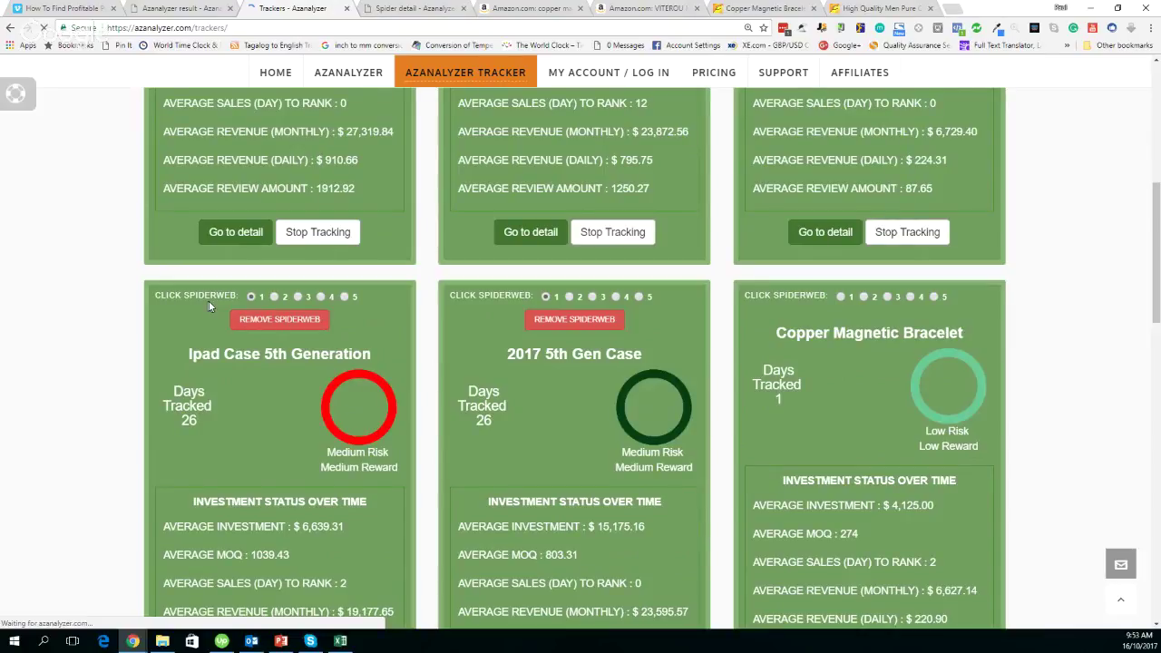
{"action": "left_click", "coordinate": [209, 306]}
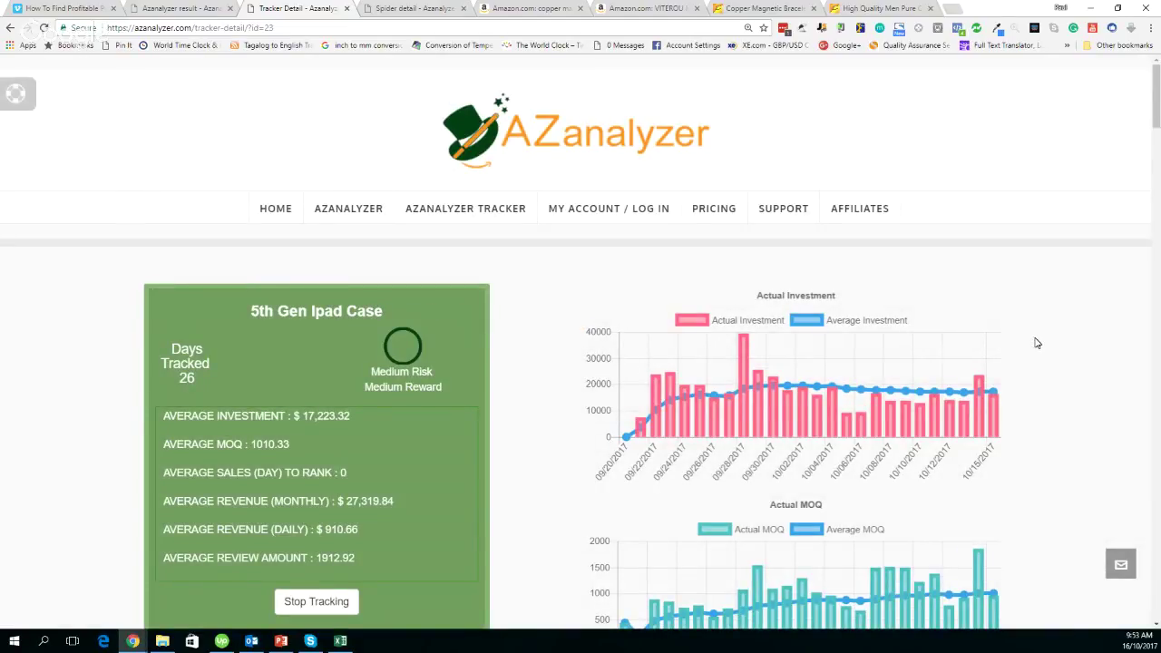
{"action": "scroll", "coordinate": [1036, 343], "scroll_direction": "down", "scroll_amount": 2}
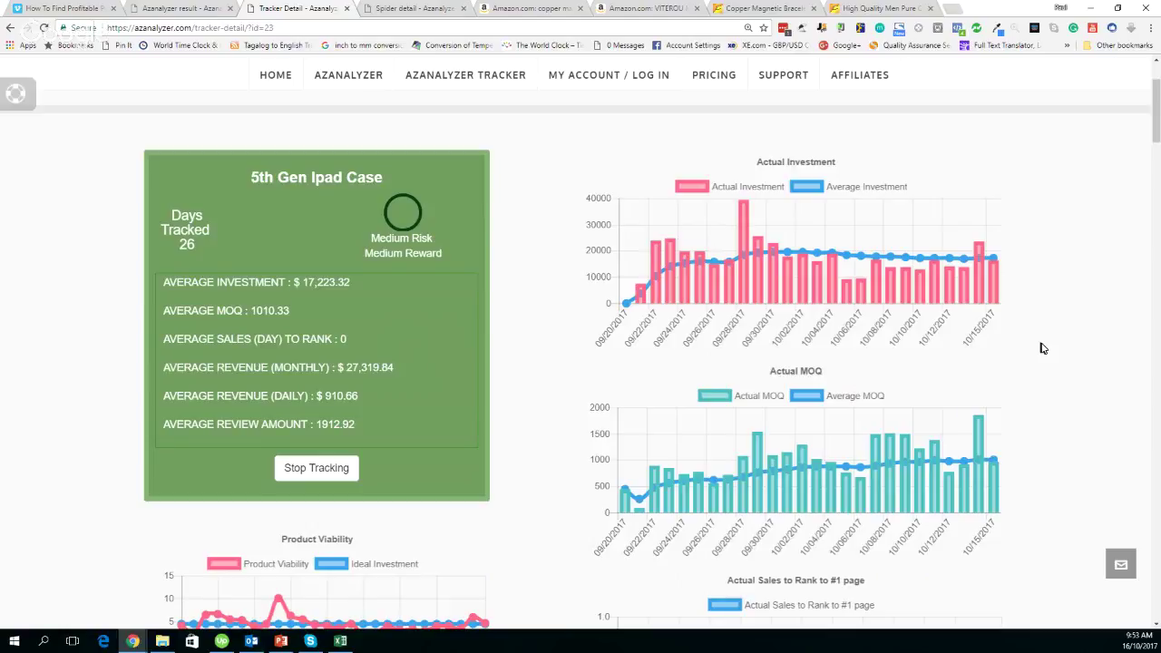
{"action": "scroll", "coordinate": [1042, 348], "scroll_direction": "down", "scroll_amount": 1}
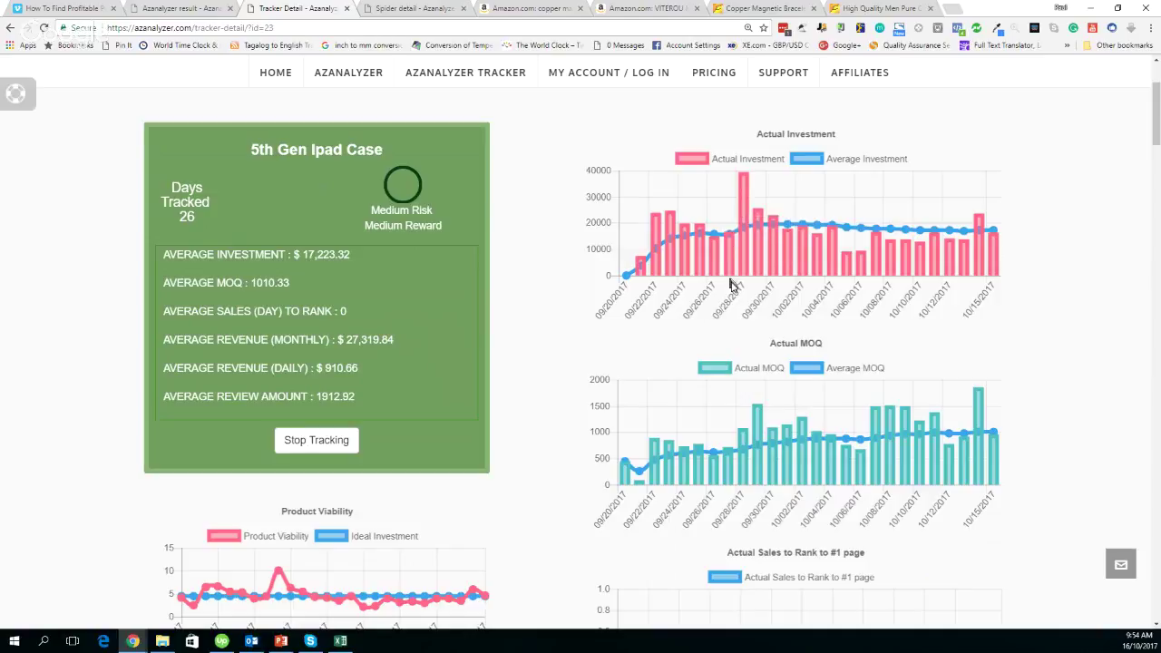
{"action": "scroll", "coordinate": [732, 288], "scroll_direction": "down", "scroll_amount": 1}
{"action": "scroll", "coordinate": [733, 290], "scroll_direction": "up", "scroll_amount": 1}
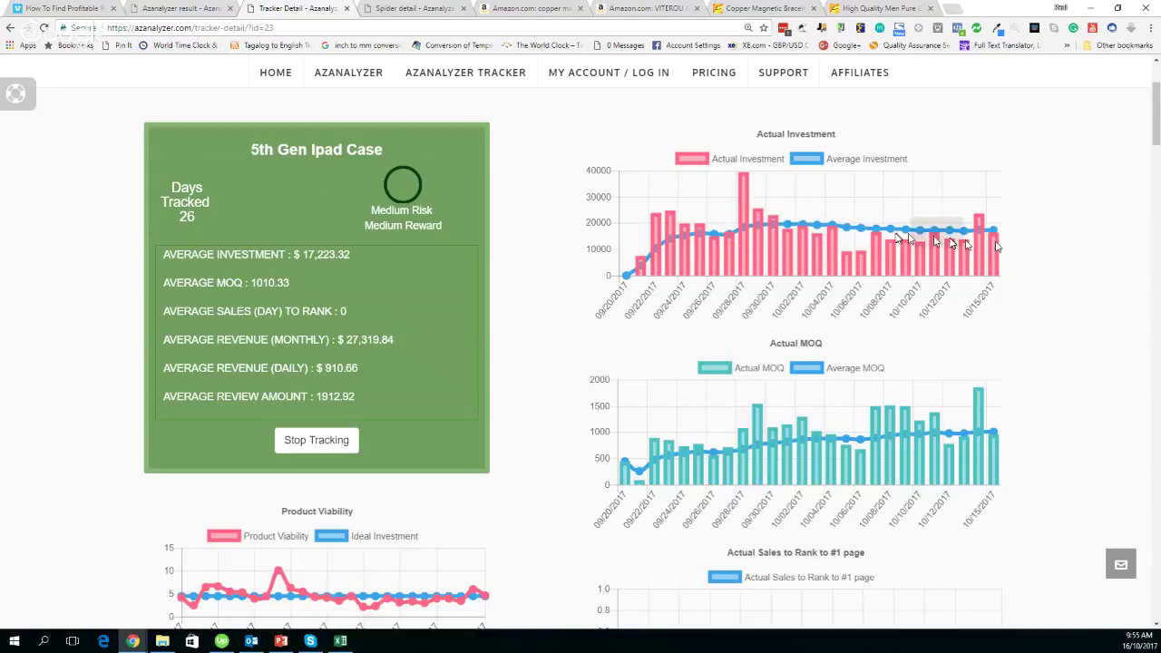
{"action": "scroll", "coordinate": [1068, 251], "scroll_direction": "down", "scroll_amount": 1}
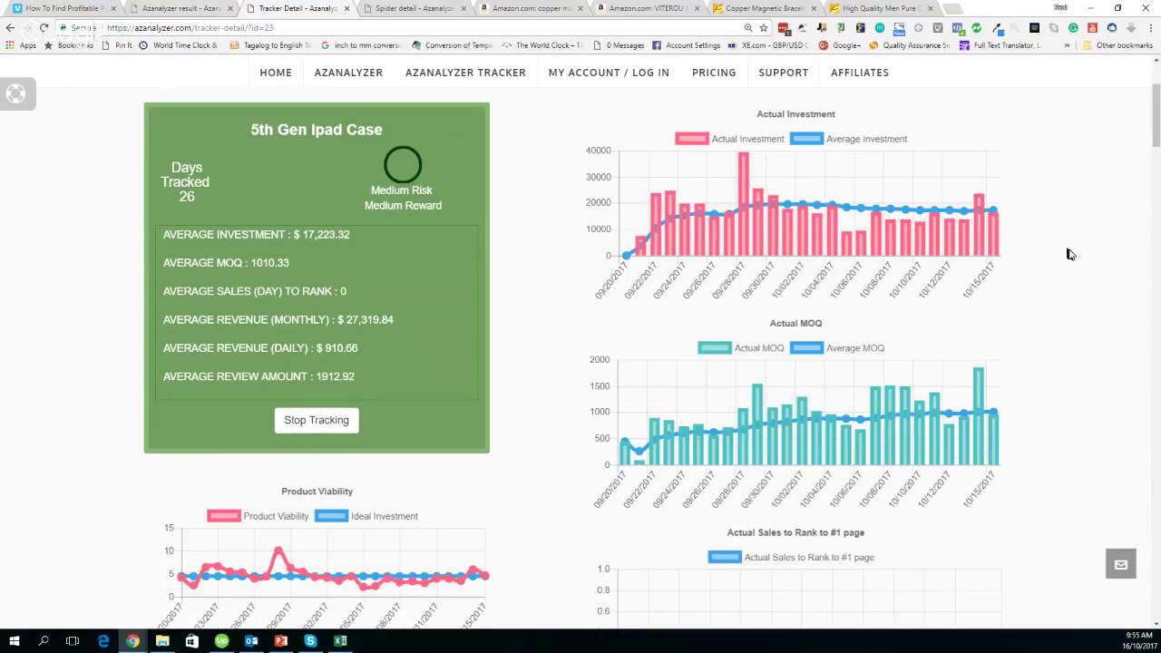
Step: Examine the 5th Gen Ipad Case tracker's MOQ, product viability and sales-to-rank charts against its average sales to rank
{"action": "scroll", "coordinate": [1069, 253], "scroll_direction": "down", "scroll_amount": 3}
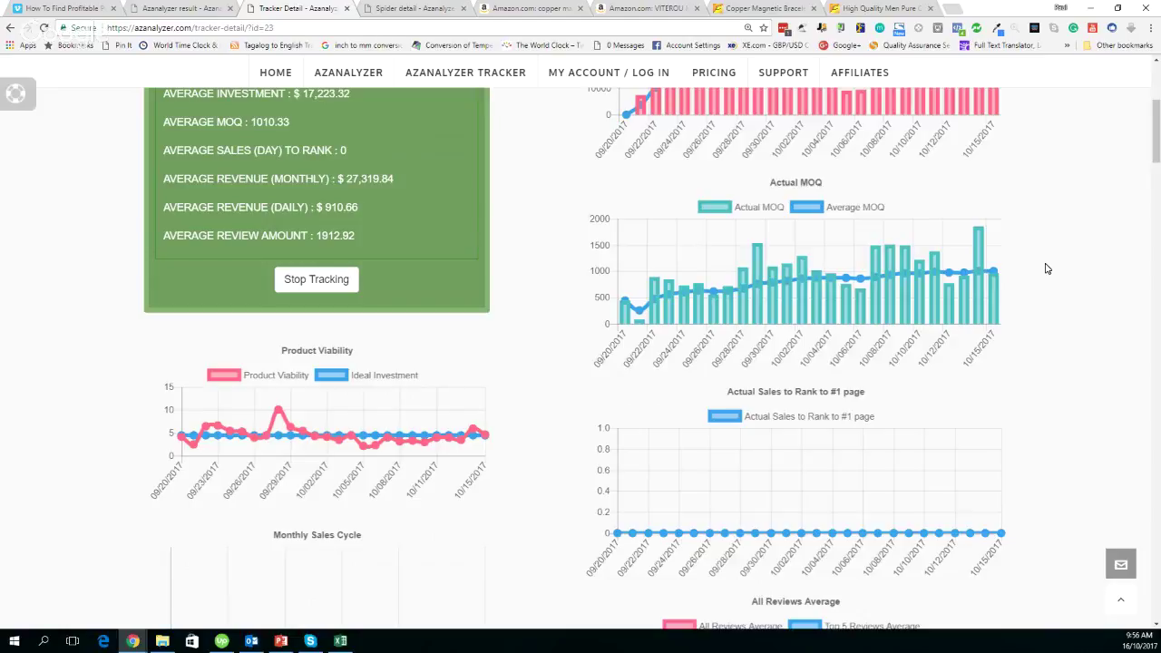
{"action": "scroll", "coordinate": [1084, 335], "scroll_direction": "down", "scroll_amount": 1}
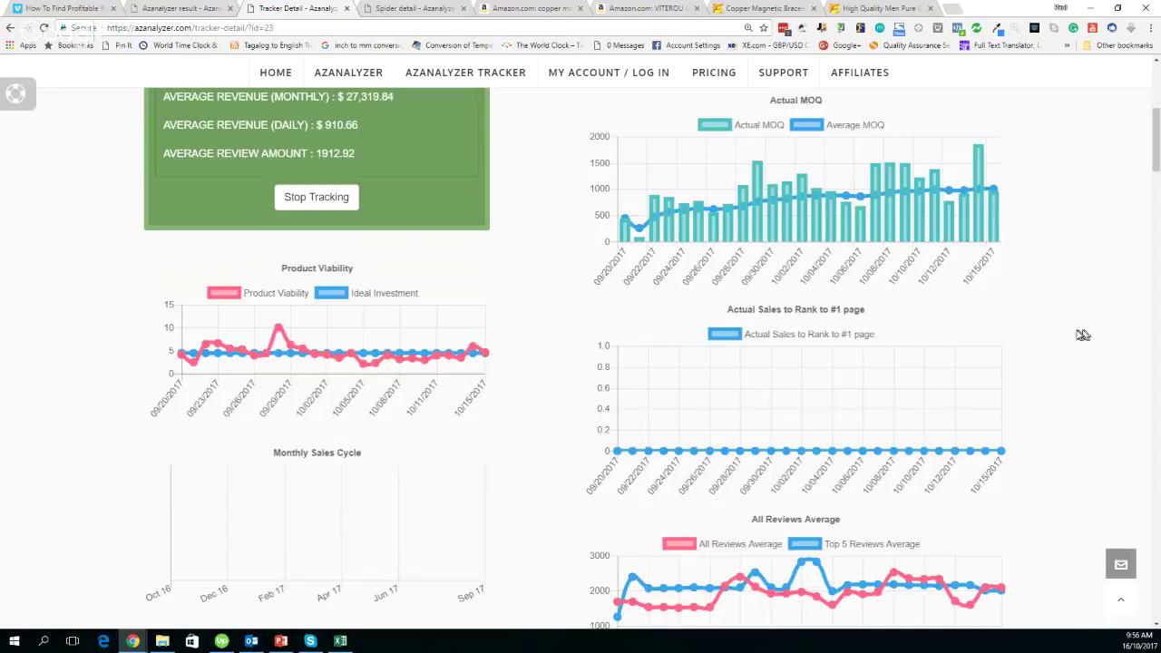
{"action": "scroll", "coordinate": [317, 207], "scroll_direction": "down", "scroll_amount": 1}
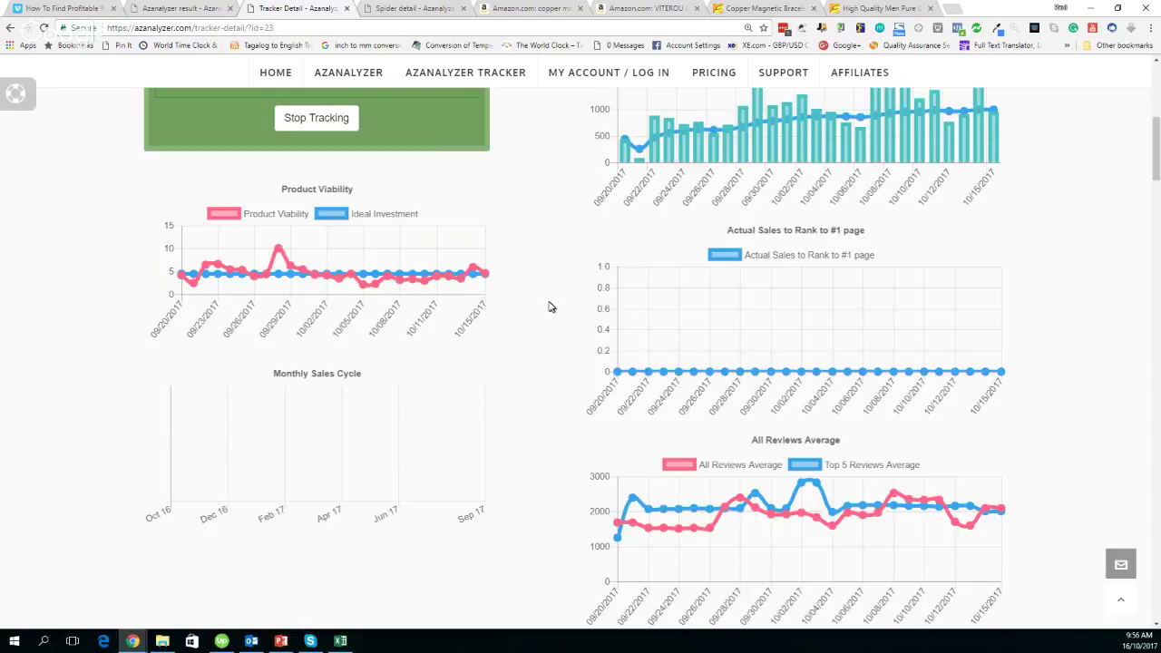
{"action": "scroll", "coordinate": [549, 306], "scroll_direction": "up", "scroll_amount": 1}
{"action": "scroll", "coordinate": [547, 306], "scroll_direction": "up", "scroll_amount": 2}
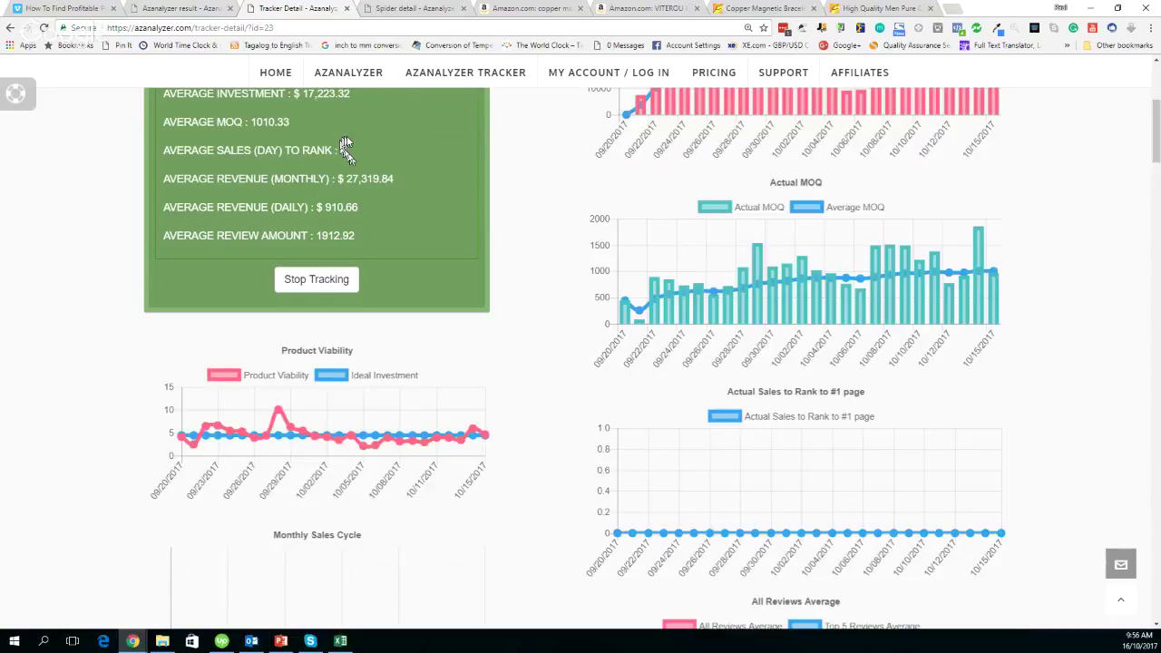
{"action": "scroll", "coordinate": [538, 264], "scroll_direction": "down", "scroll_amount": 1}
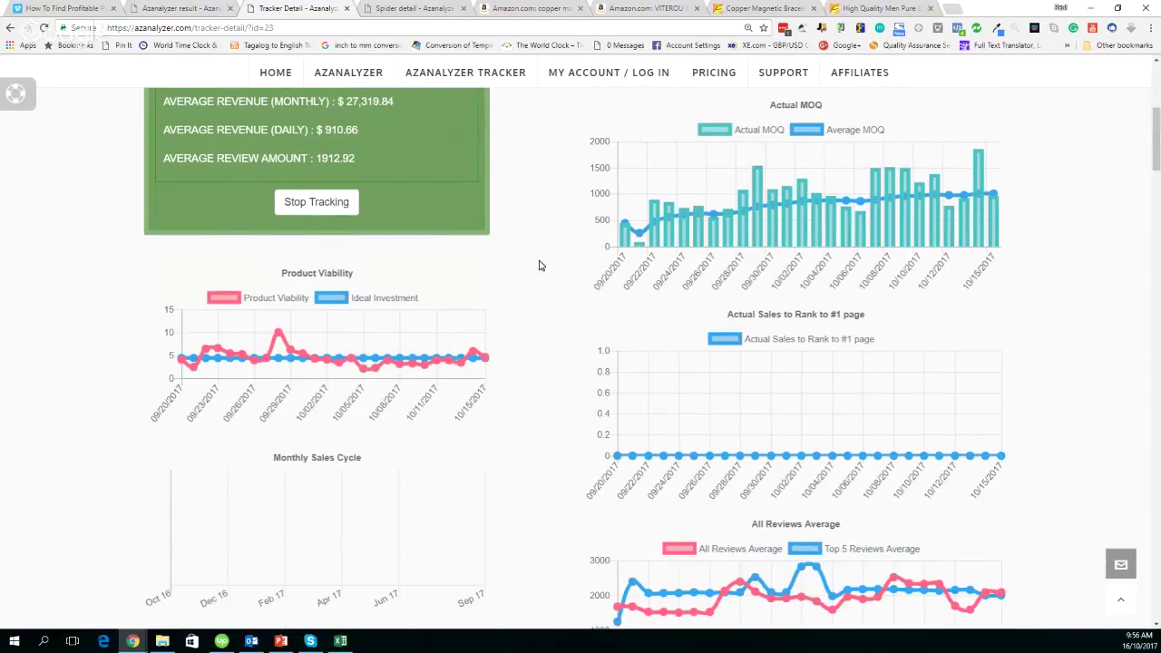
{"action": "scroll", "coordinate": [540, 265], "scroll_direction": "down", "scroll_amount": 2}
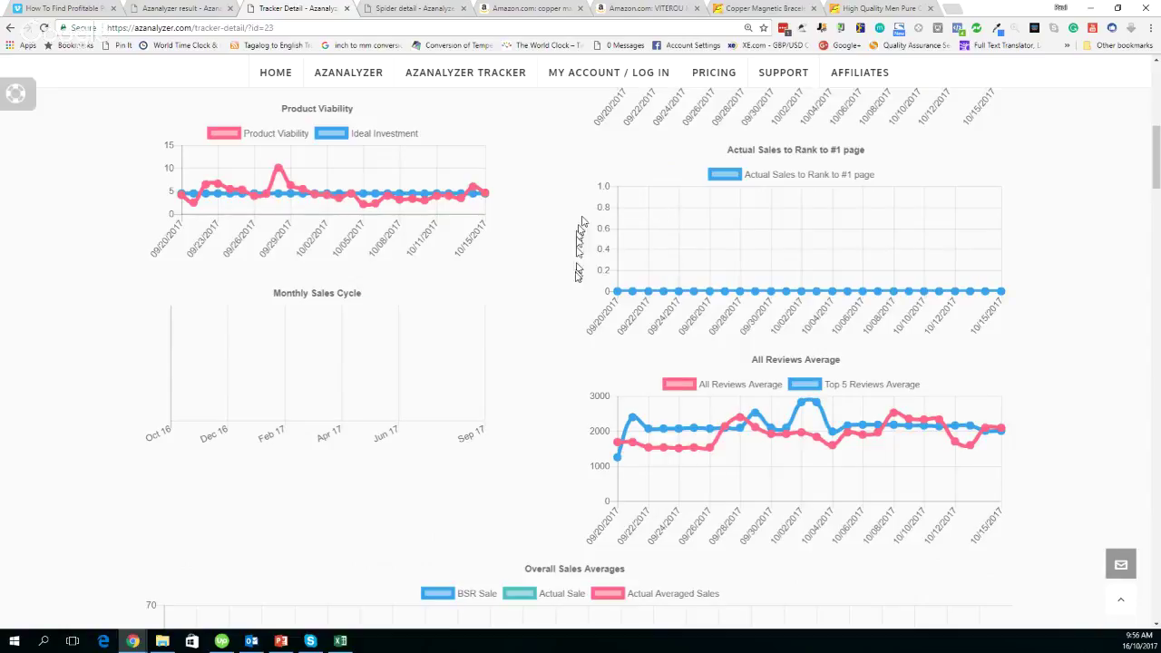
Step: Compare the all-reviews average with the top 5 reviews average over the tracked dates
{"action": "scroll", "coordinate": [564, 305], "scroll_direction": "down", "scroll_amount": 2}
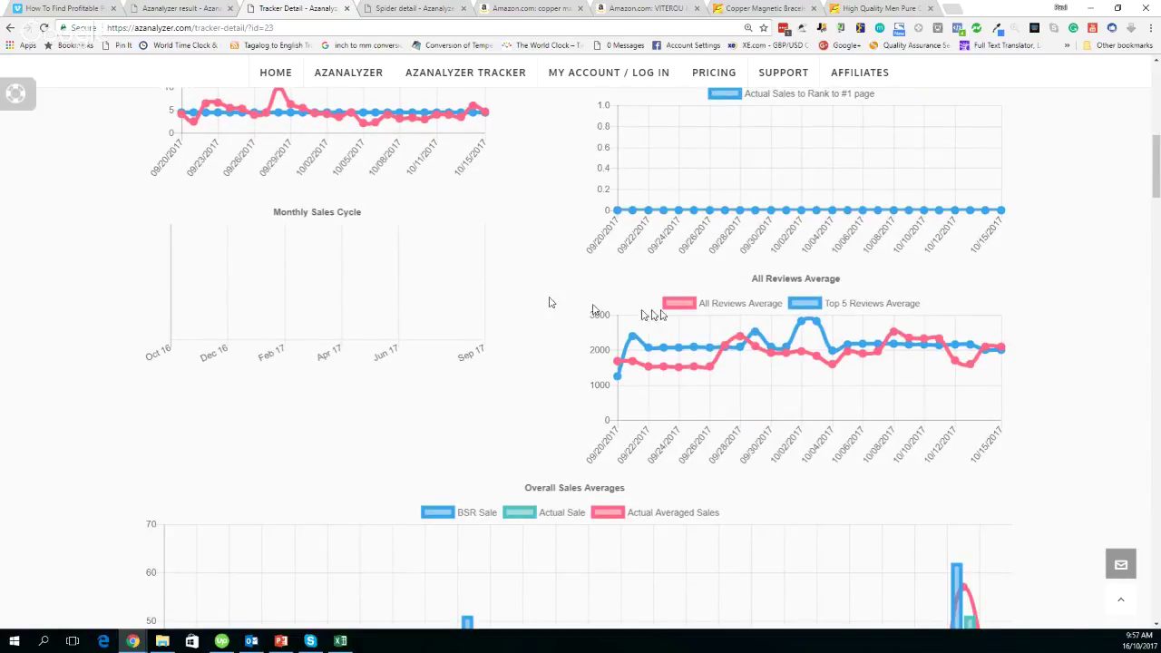
{"action": "scroll", "coordinate": [832, 335], "scroll_direction": "down", "scroll_amount": 2}
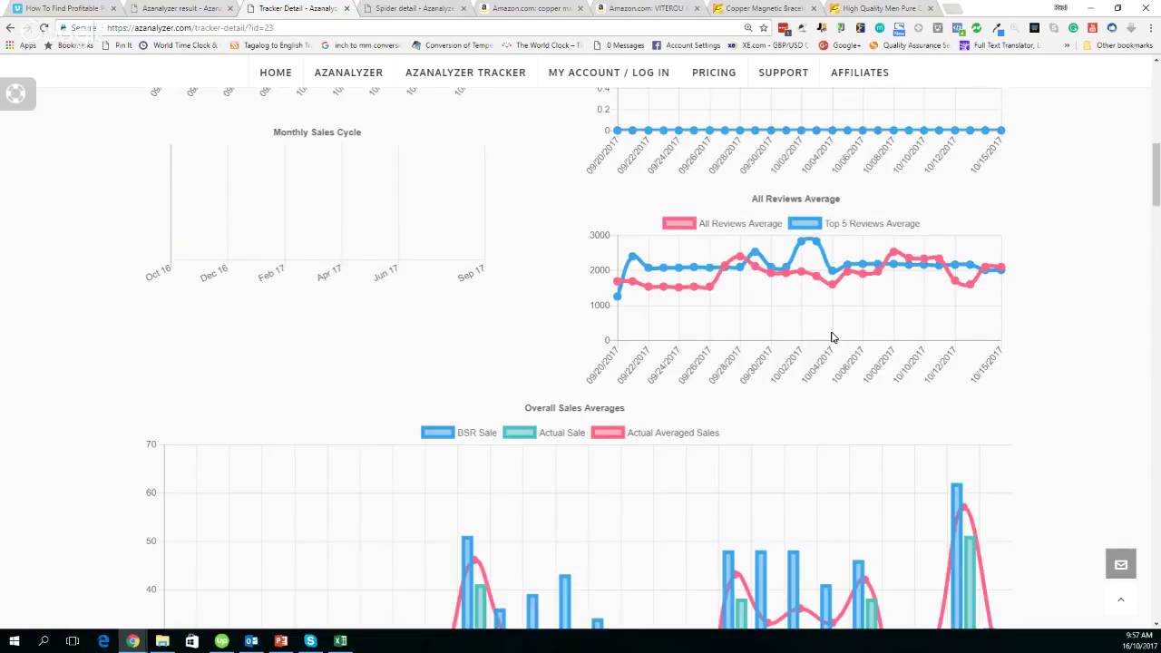
{"action": "scroll", "coordinate": [832, 337], "scroll_direction": "down", "scroll_amount": 2}
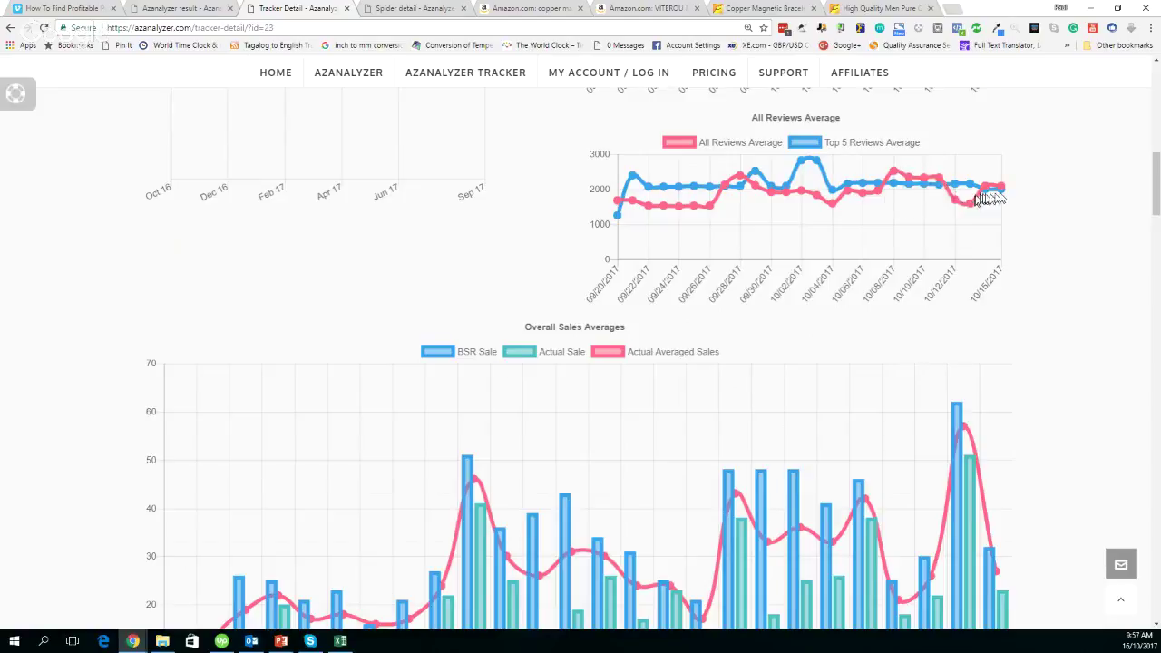
{"action": "mouse_move", "coordinate": [965, 186]}
{"action": "scroll", "coordinate": [78, 292], "scroll_direction": "down", "scroll_amount": 1}
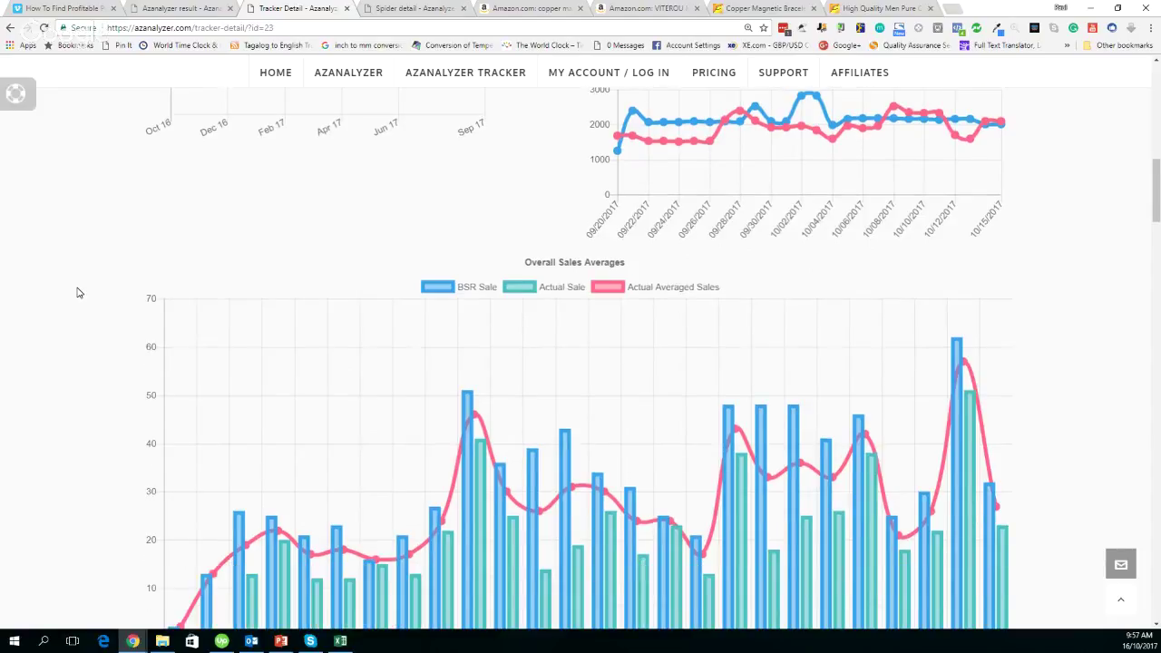
Step: Examine the Overall Sales Averages chart, comparing BSR, actual and averaged sales across the tracked dates' peaks and dips
{"action": "scroll", "coordinate": [78, 292], "scroll_direction": "down", "scroll_amount": 1}
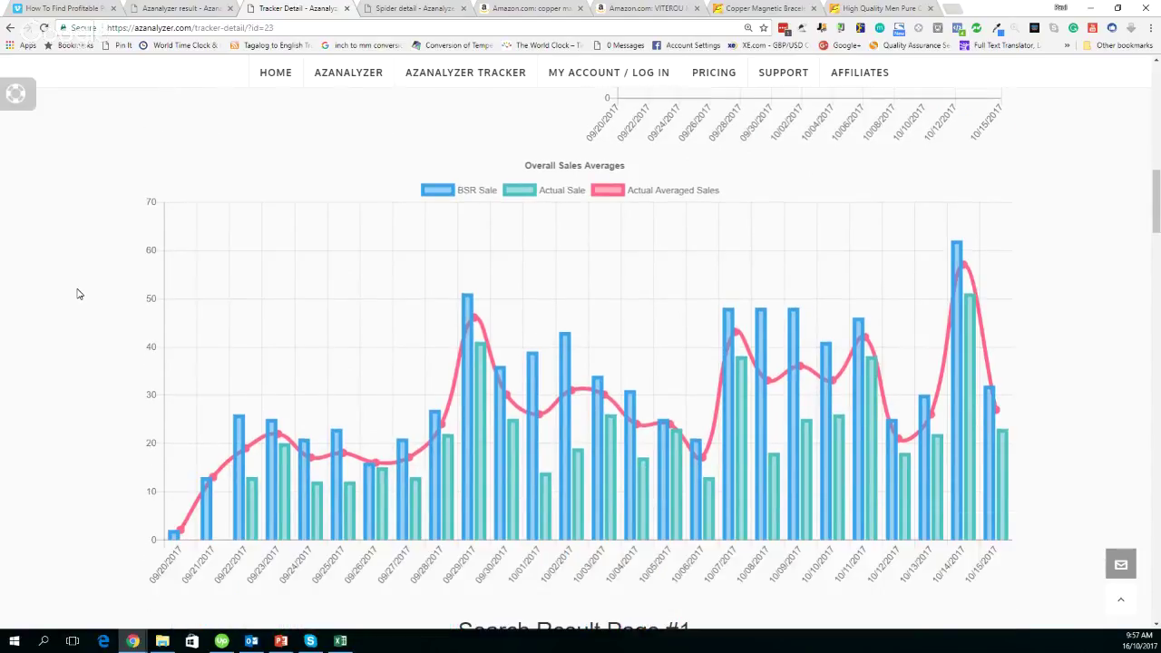
{"action": "scroll", "coordinate": [78, 294], "scroll_direction": "down", "scroll_amount": 1}
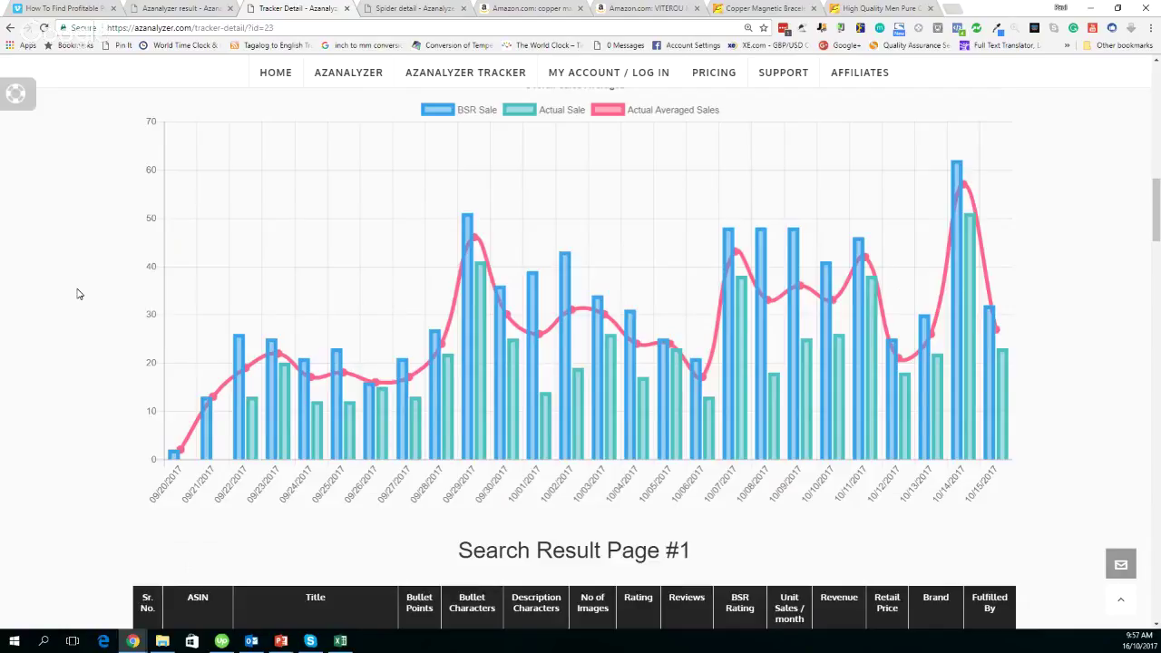
{"action": "scroll", "coordinate": [78, 294], "scroll_direction": "up", "scroll_amount": 1}
{"action": "mouse_move", "coordinate": [240, 494]}
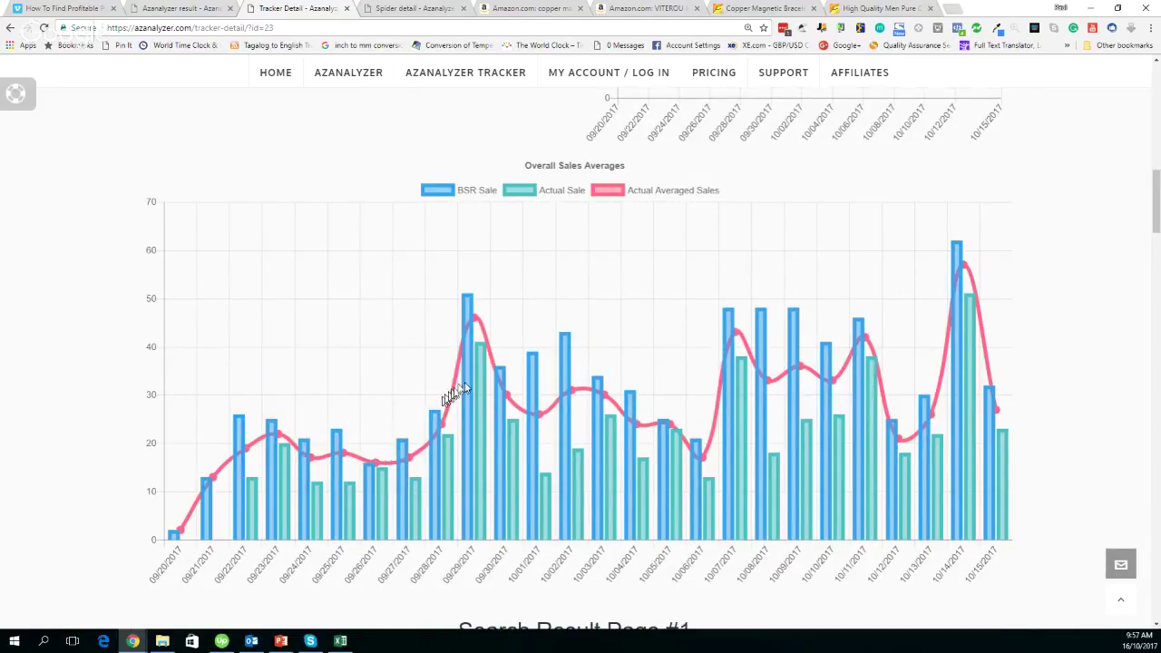
{"action": "mouse_move", "coordinate": [665, 424]}
{"action": "mouse_move", "coordinate": [469, 310]}
{"action": "mouse_move", "coordinate": [704, 457]}
{"action": "mouse_move", "coordinate": [963, 268]}
Step: View the daily unit sales chart of the second product in Search Result Page #1, then collapse it
{"action": "scroll", "coordinate": [1099, 343], "scroll_direction": "down", "scroll_amount": 1}
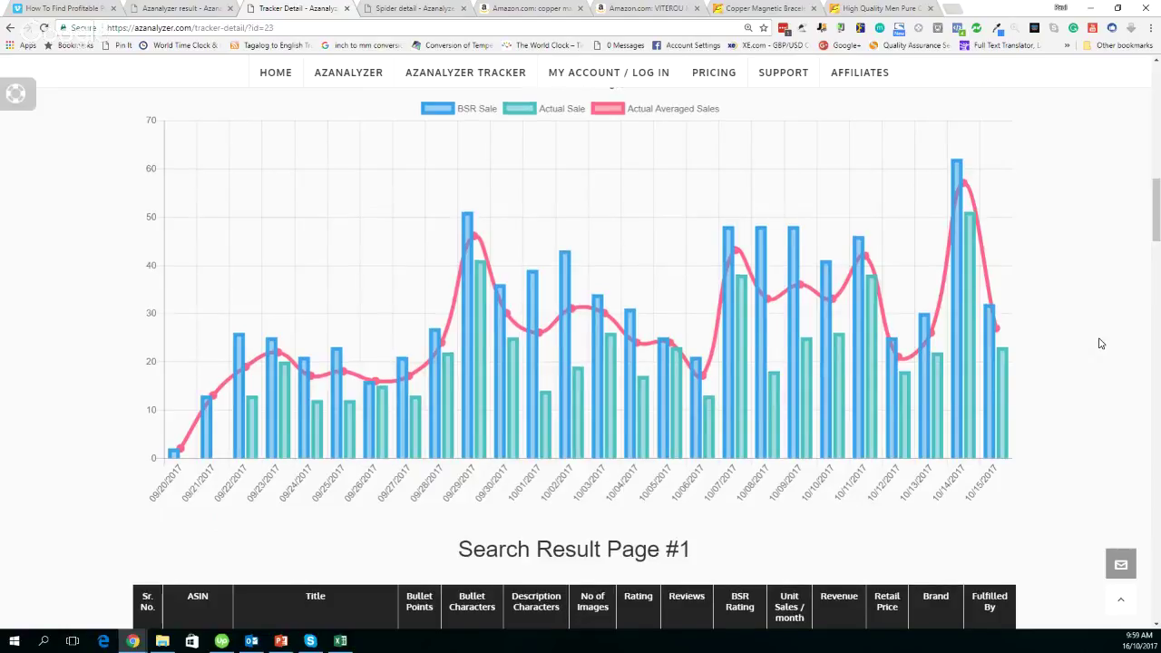
{"action": "scroll", "coordinate": [1100, 342], "scroll_direction": "down", "scroll_amount": 1}
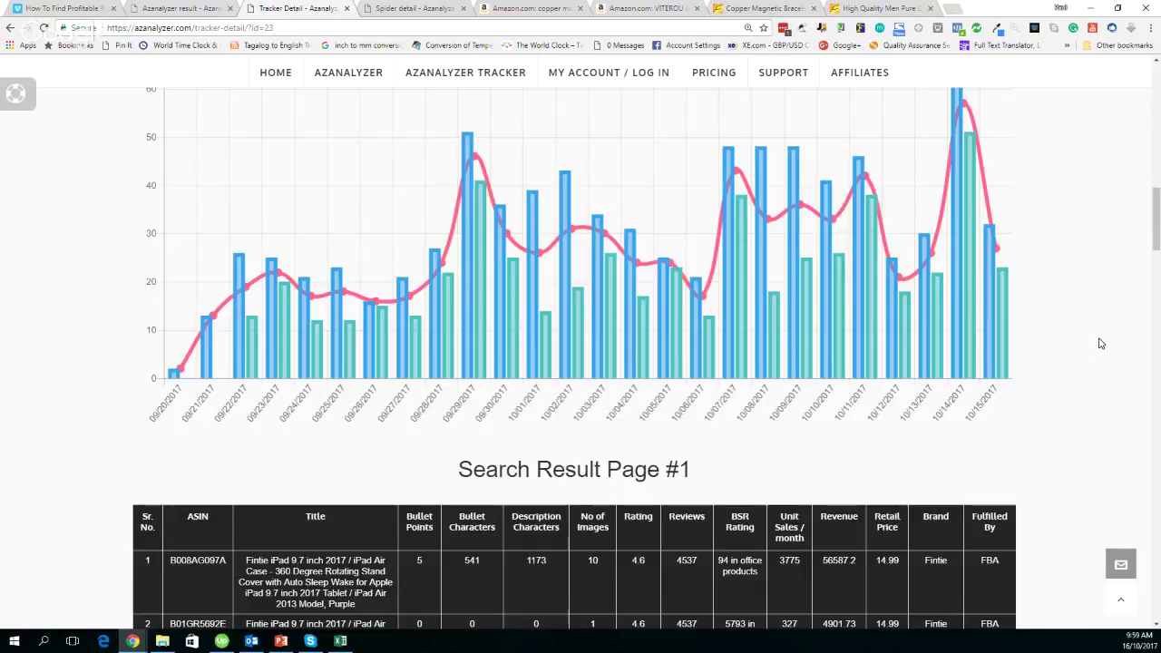
{"action": "scroll", "coordinate": [1100, 343], "scroll_direction": "down", "scroll_amount": 3}
{"action": "scroll", "coordinate": [1101, 343], "scroll_direction": "down", "scroll_amount": 1}
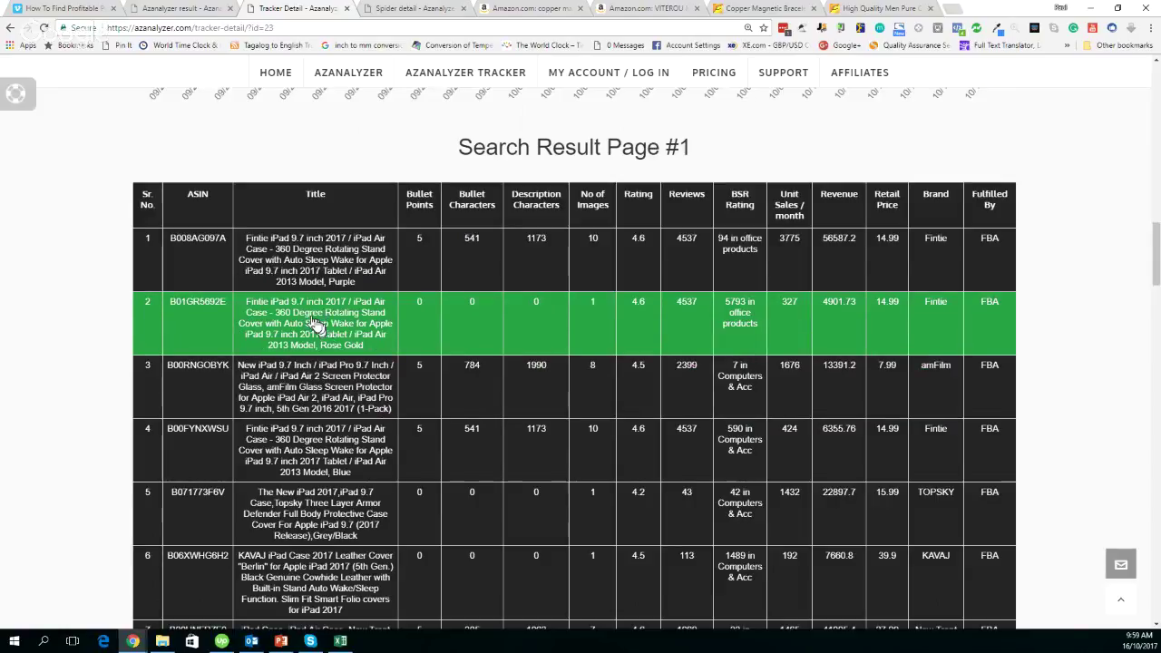
{"action": "left_click", "coordinate": [315, 326]}
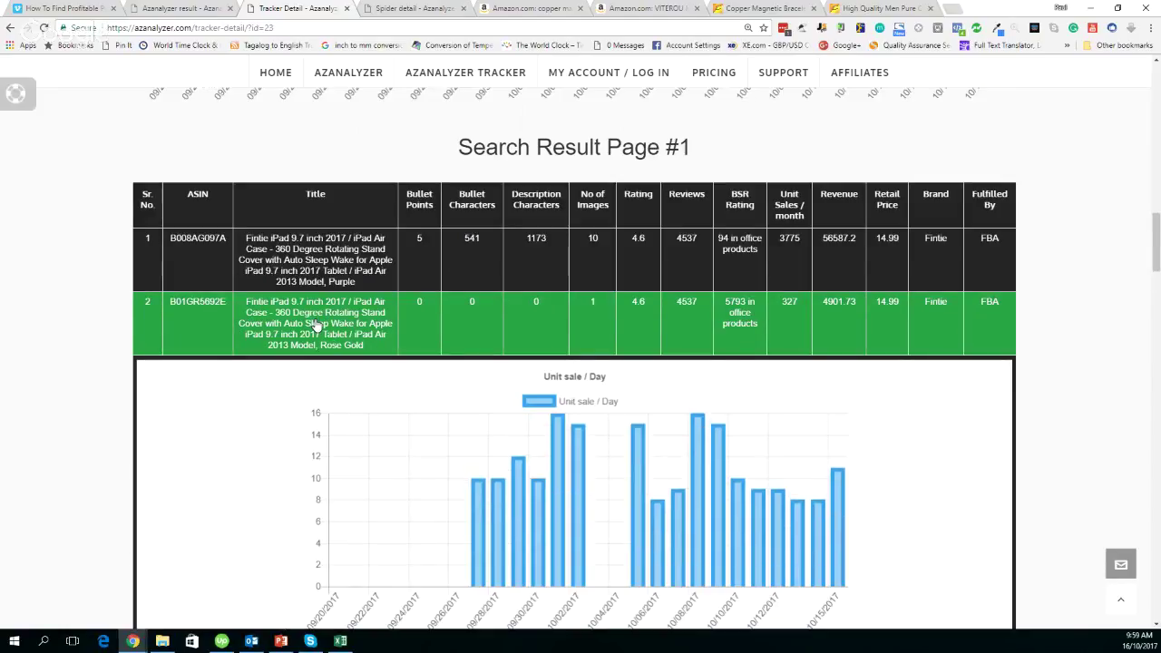
{"action": "scroll", "coordinate": [269, 370], "scroll_direction": "down", "scroll_amount": 1}
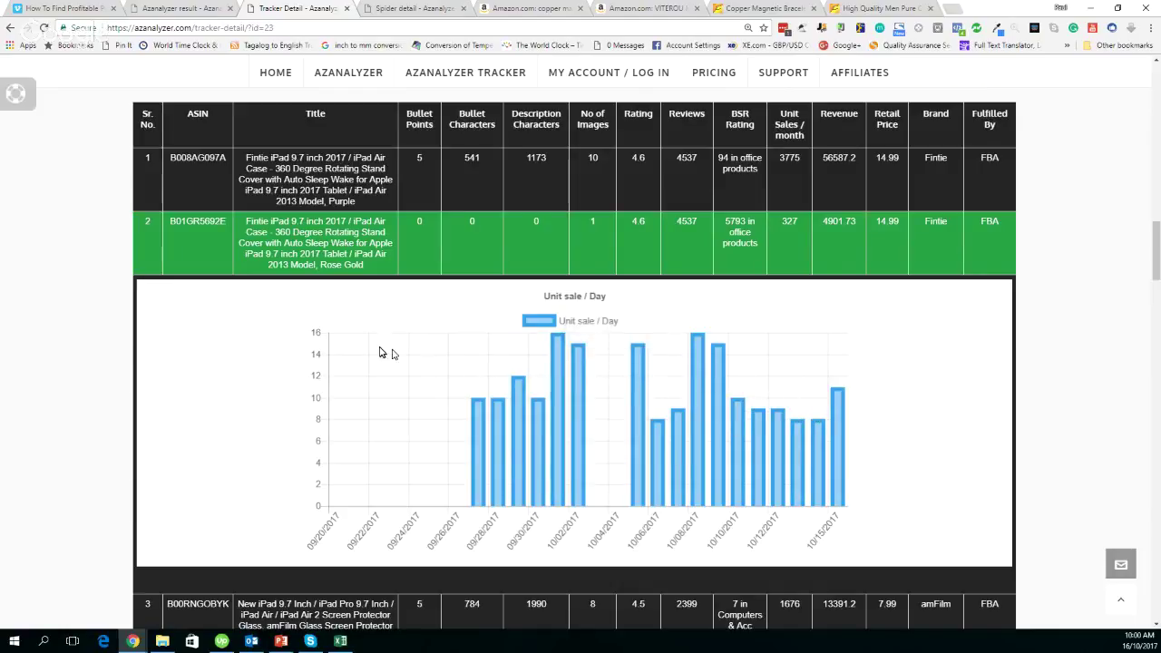
{"action": "left_click", "coordinate": [181, 253]}
Step: Expand the New Trent iPad case in row 7 and examine its unit sales per day
{"action": "scroll", "coordinate": [292, 331], "scroll_direction": "down", "scroll_amount": 1}
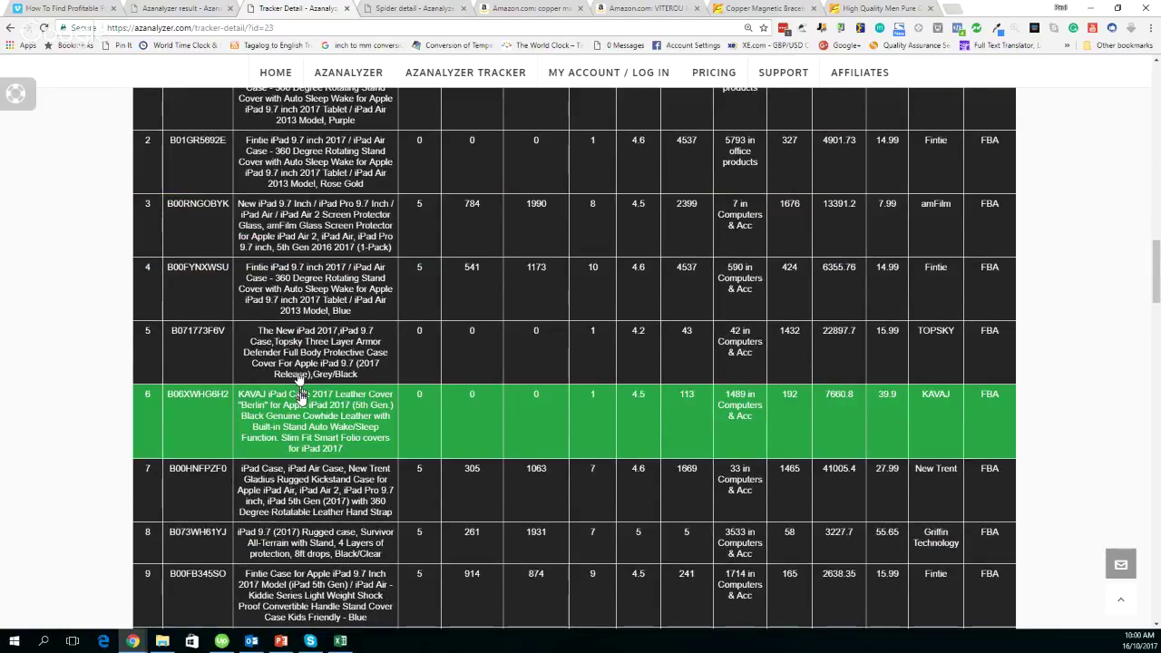
{"action": "left_click", "coordinate": [304, 481]}
{"action": "scroll", "coordinate": [310, 487], "scroll_direction": "down", "scroll_amount": 3}
{"action": "scroll", "coordinate": [310, 487], "scroll_direction": "down", "scroll_amount": 1}
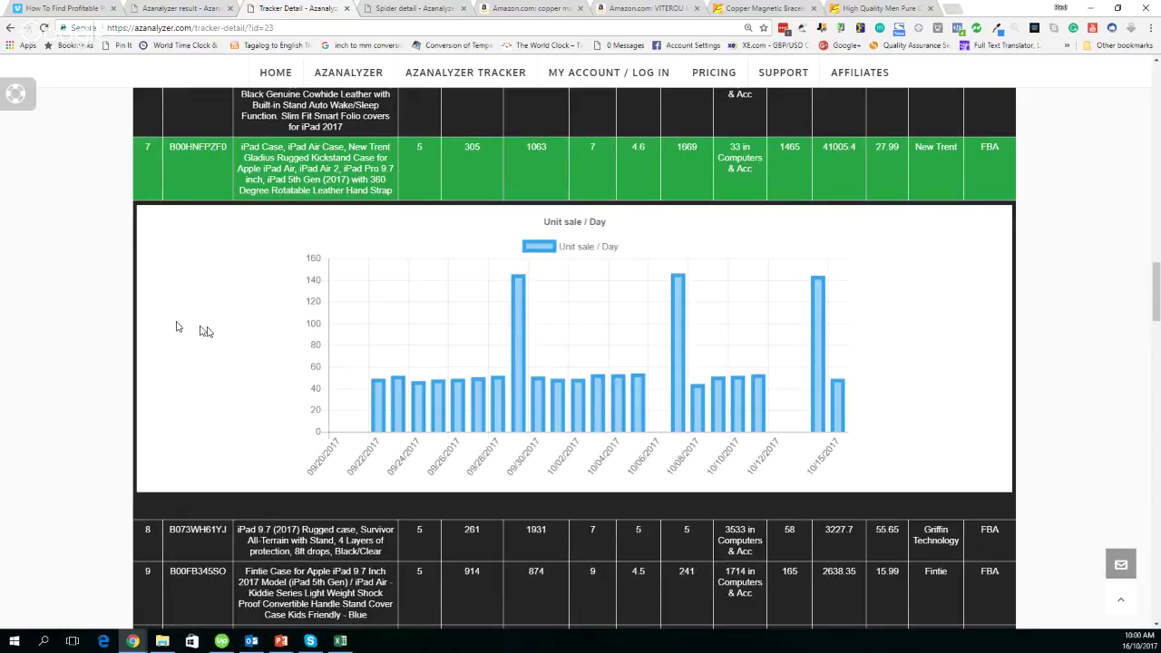
{"action": "mouse_move", "coordinate": [376, 388]}
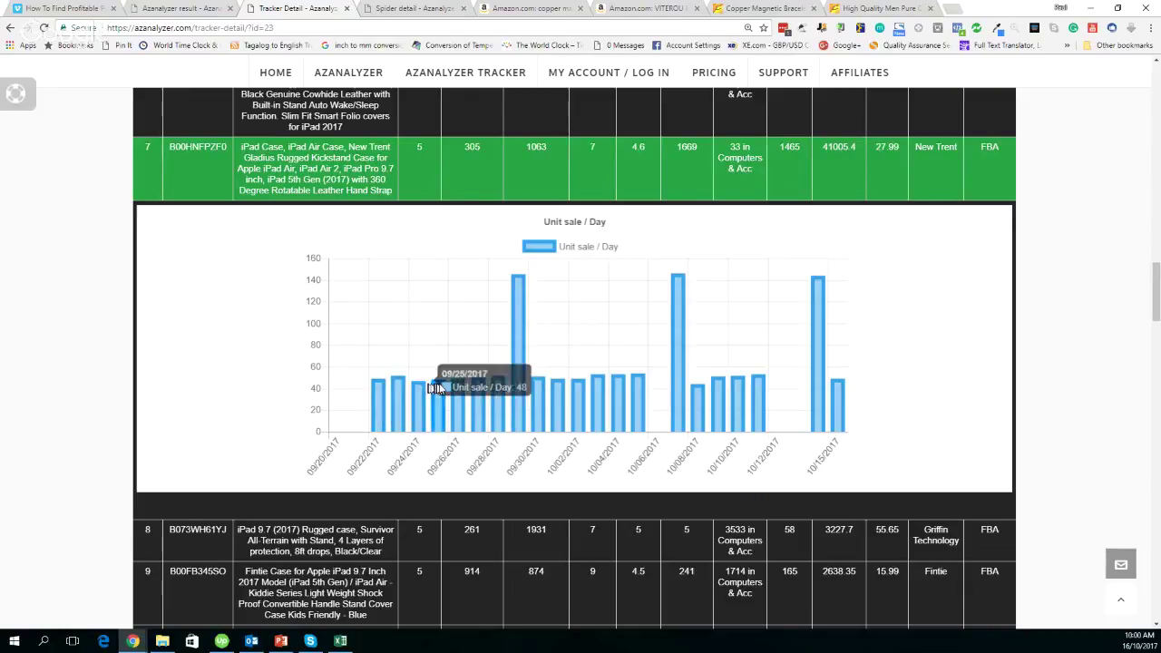
Step: Compare the New Trent case's daily unit sales across the dates through 10/14/2017, and collapse its chart
{"action": "mouse_move", "coordinate": [467, 385]}
{"action": "mouse_move", "coordinate": [519, 373]}
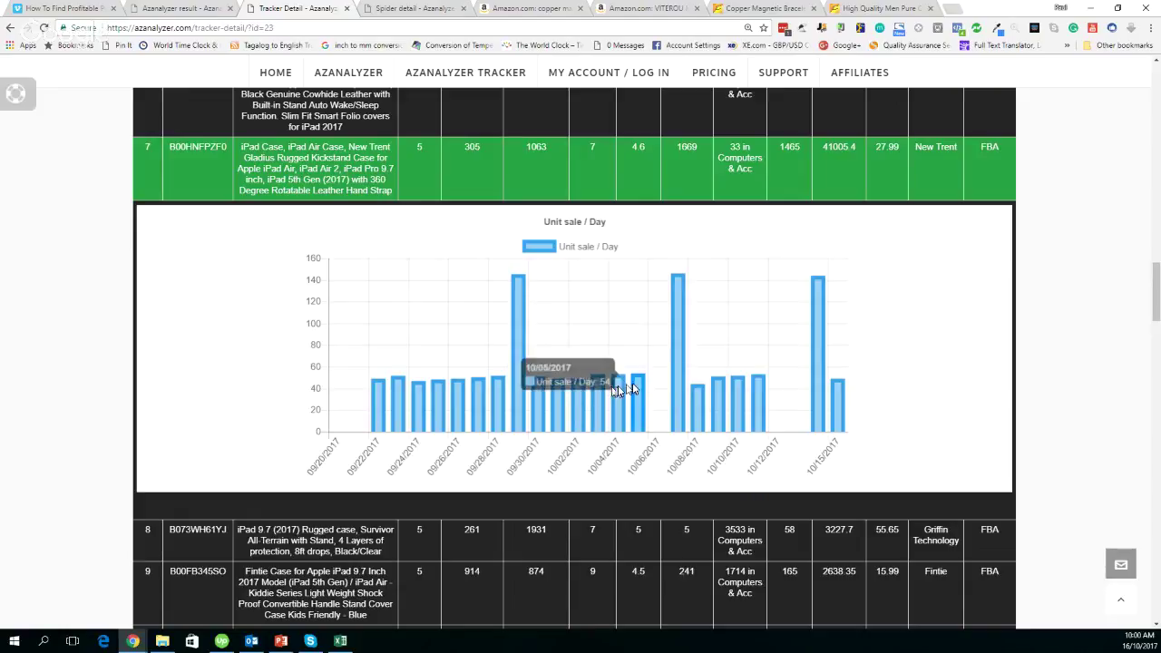
{"action": "mouse_move", "coordinate": [638, 384]}
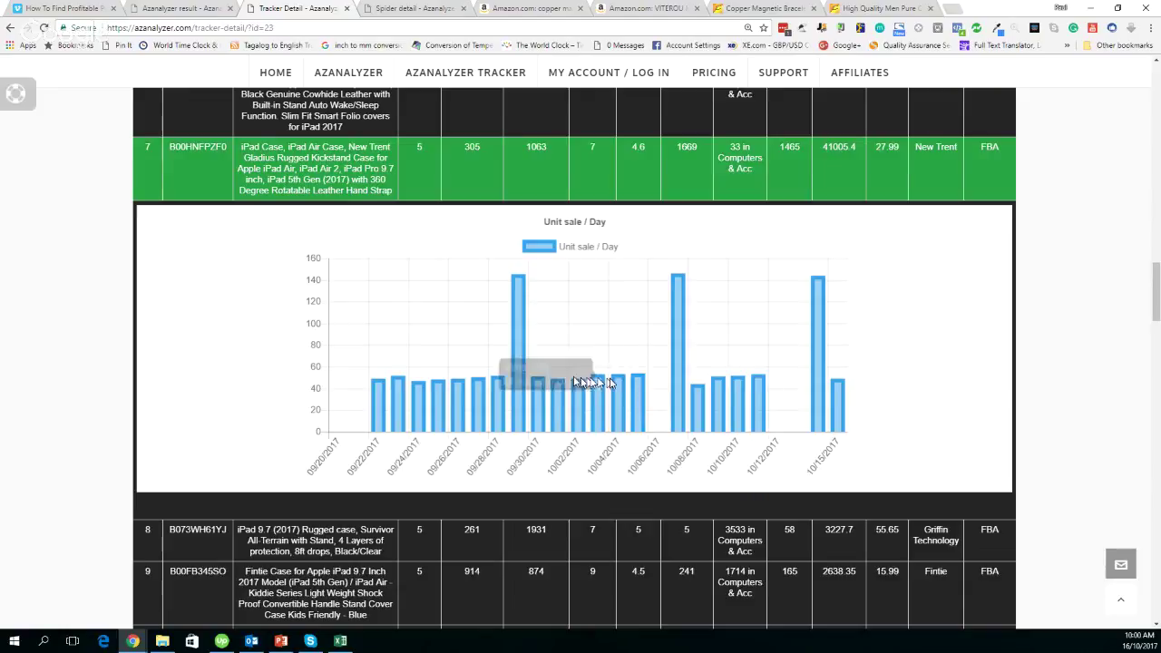
{"action": "mouse_move", "coordinate": [680, 366]}
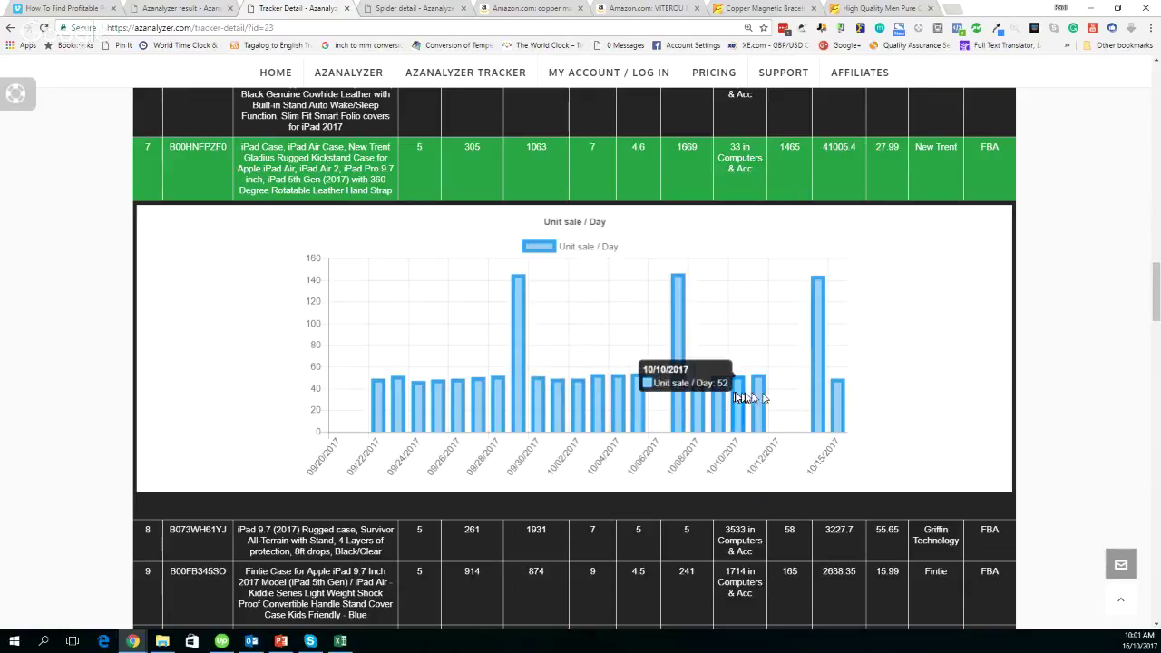
{"action": "mouse_move", "coordinate": [821, 389]}
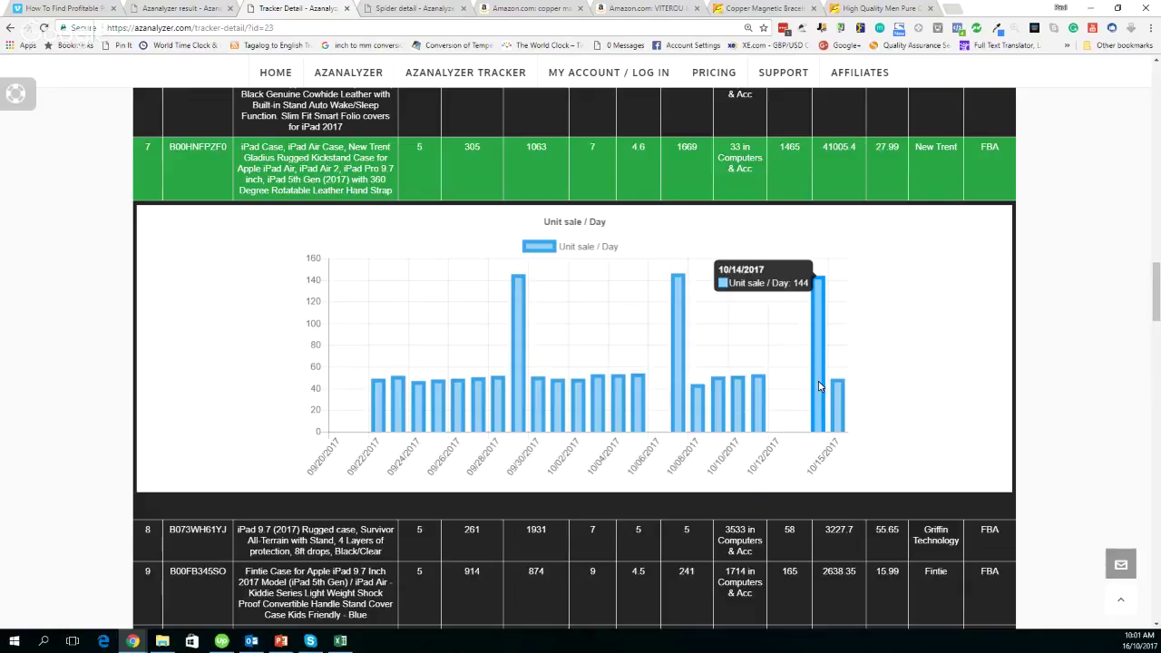
{"action": "left_click", "coordinate": [598, 169]}
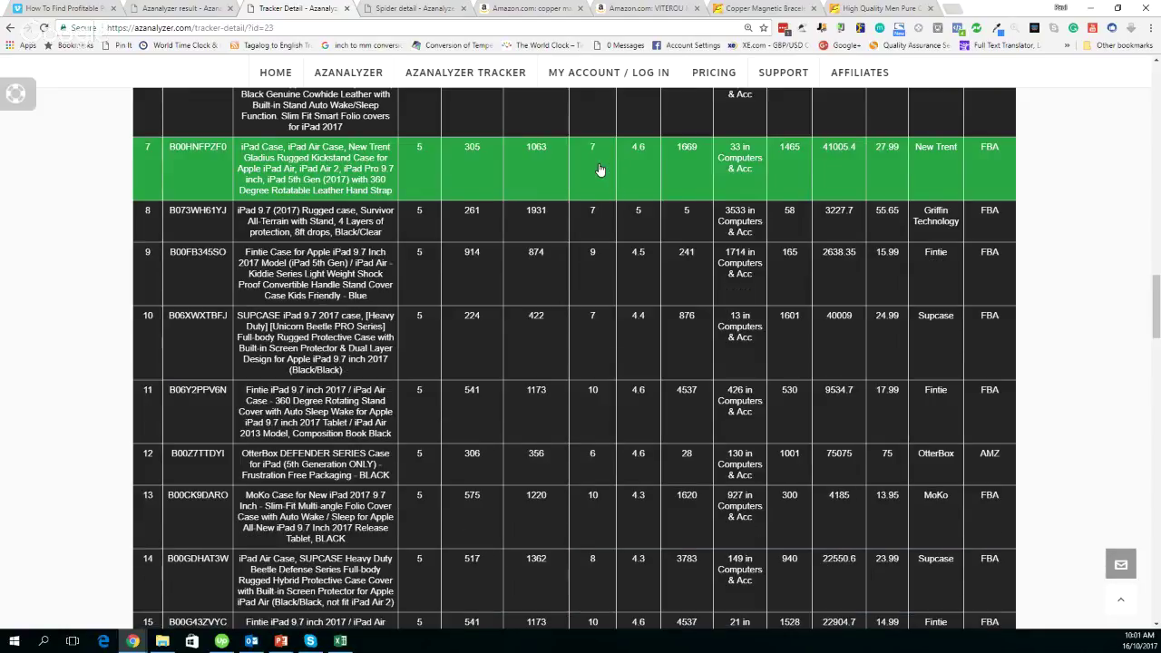
Step: Review the rest of the first-page products and the Off Page search results table down to its last row
{"action": "scroll", "coordinate": [743, 172], "scroll_direction": "up", "scroll_amount": 1}
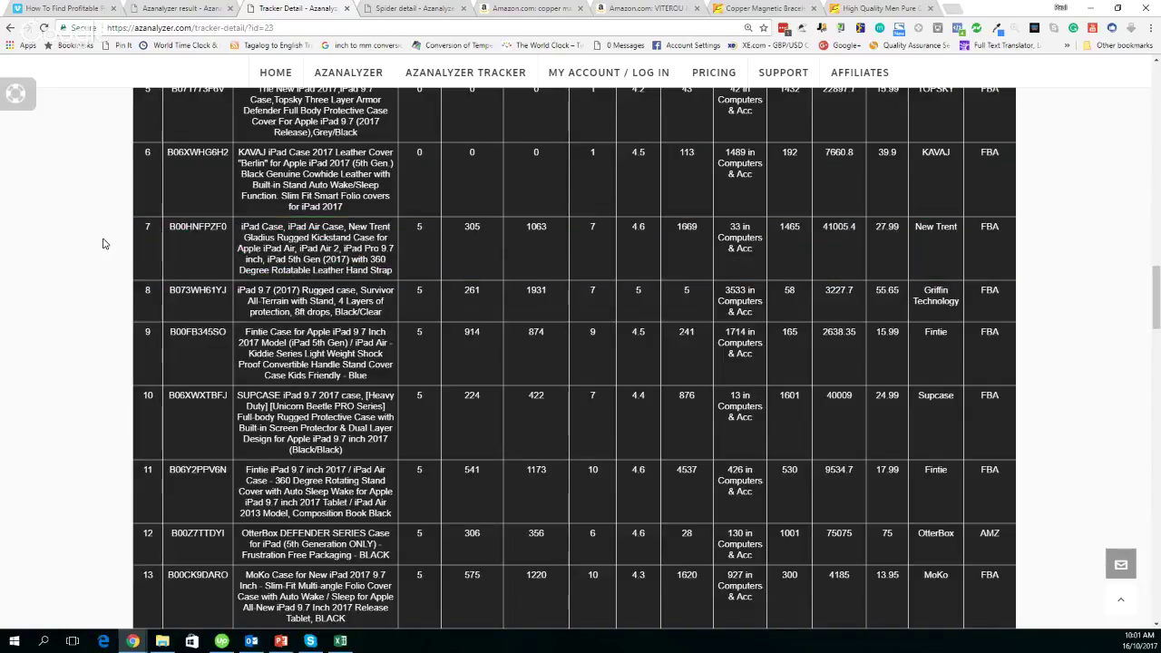
{"action": "scroll", "coordinate": [102, 243], "scroll_direction": "down", "scroll_amount": 5}
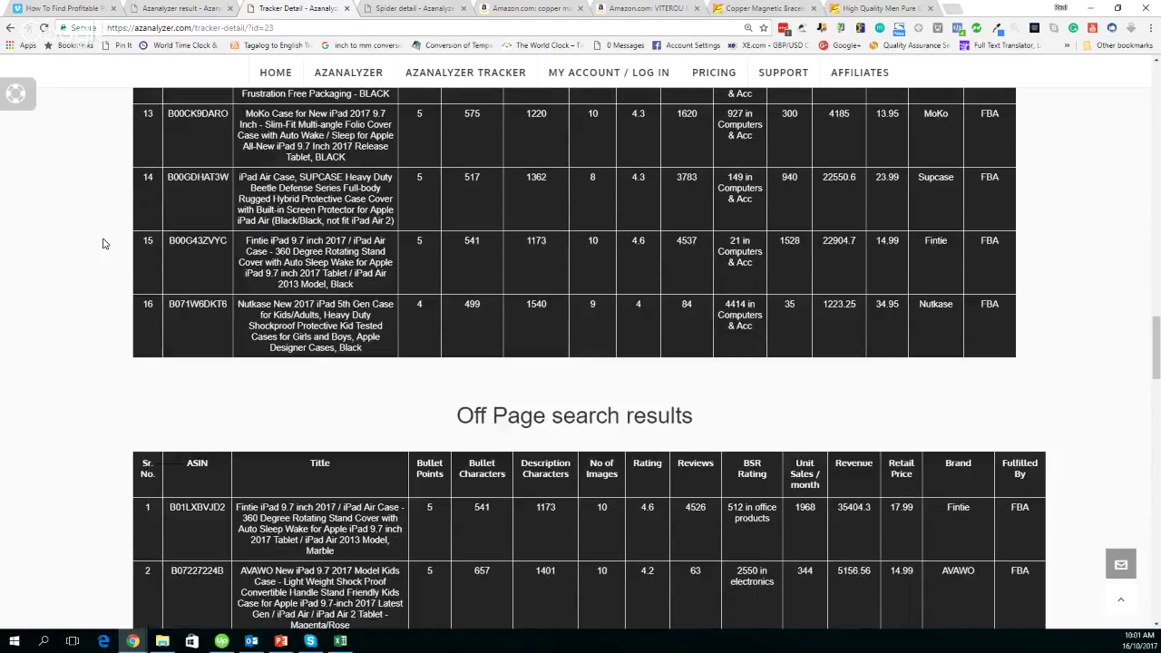
{"action": "scroll", "coordinate": [103, 243], "scroll_direction": "down", "scroll_amount": 3}
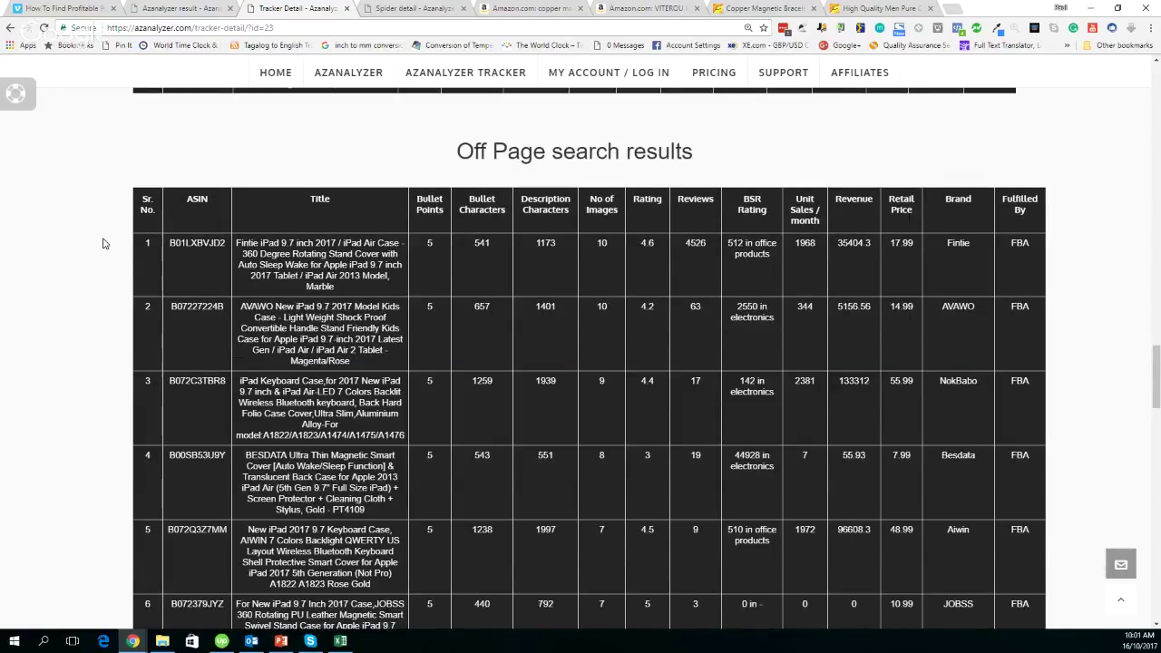
{"action": "scroll", "coordinate": [102, 243], "scroll_direction": "down", "scroll_amount": 1}
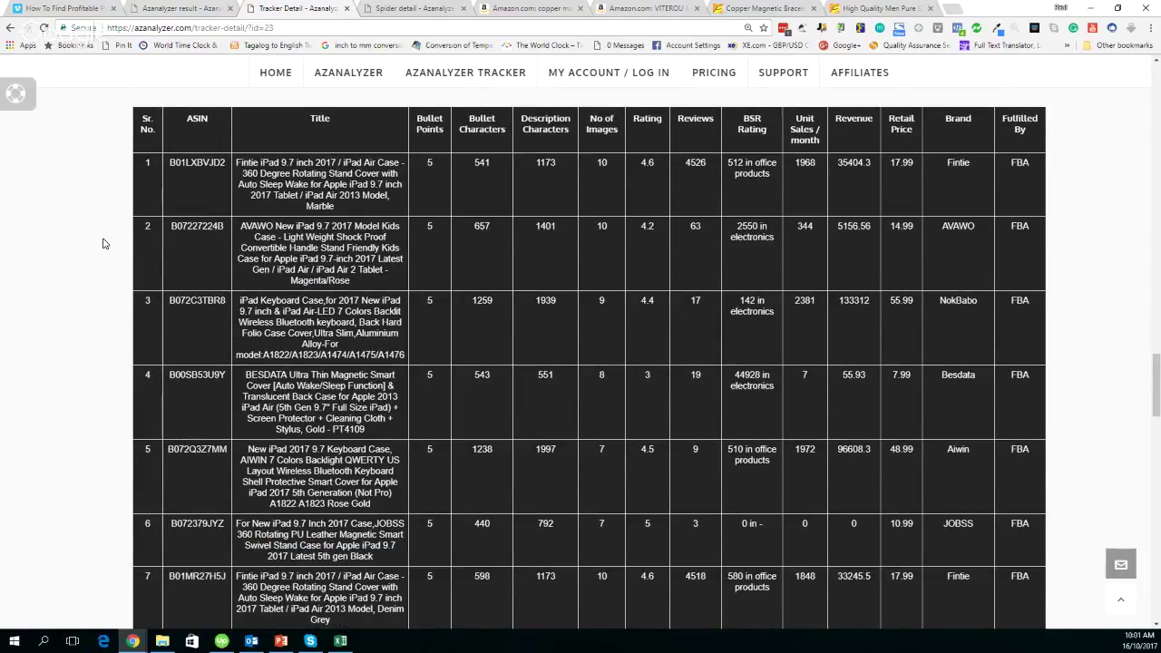
{"action": "scroll", "coordinate": [95, 212], "scroll_direction": "down", "scroll_amount": 1}
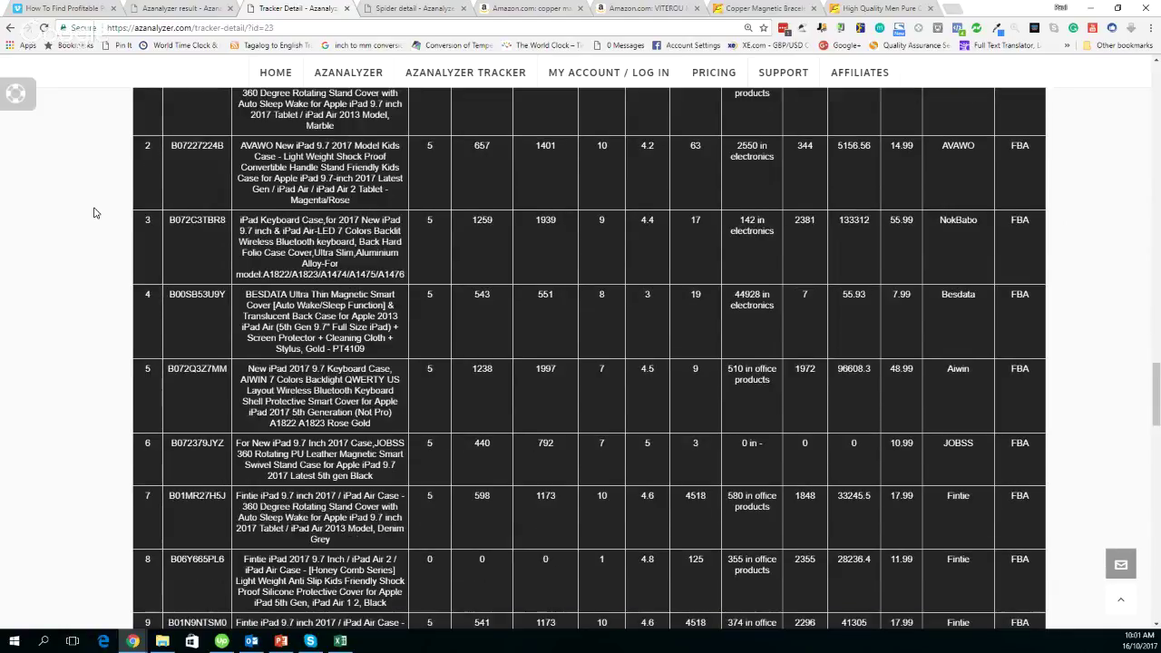
{"action": "scroll", "coordinate": [97, 213], "scroll_direction": "down", "scroll_amount": 2}
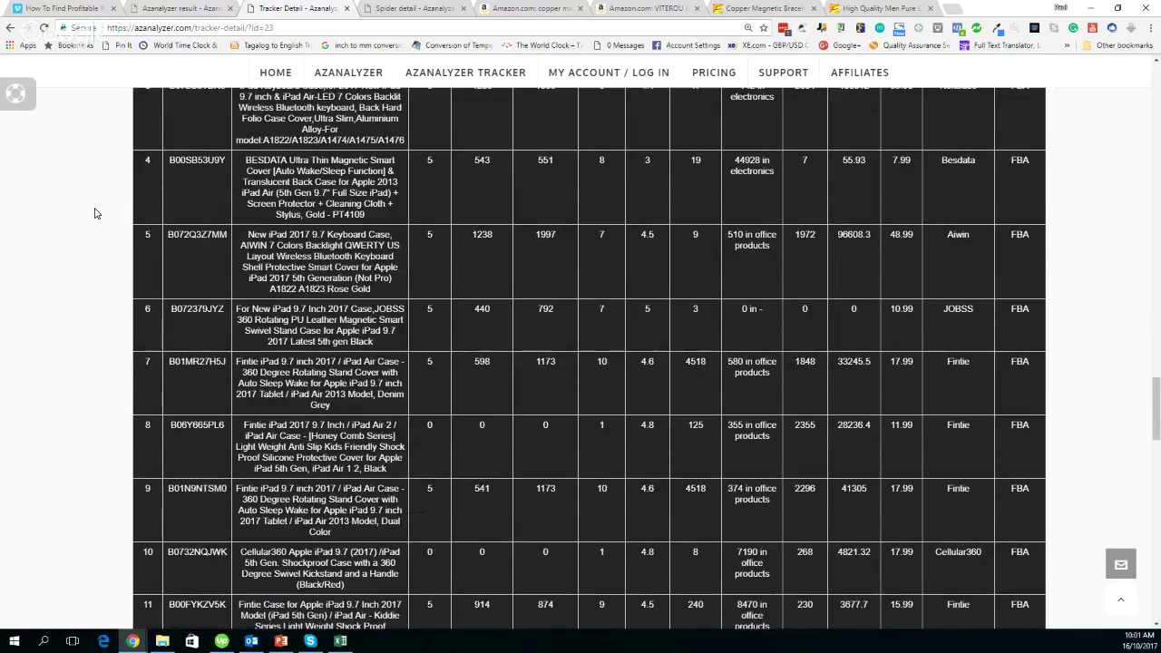
{"action": "scroll", "coordinate": [96, 214], "scroll_direction": "down", "scroll_amount": 10}
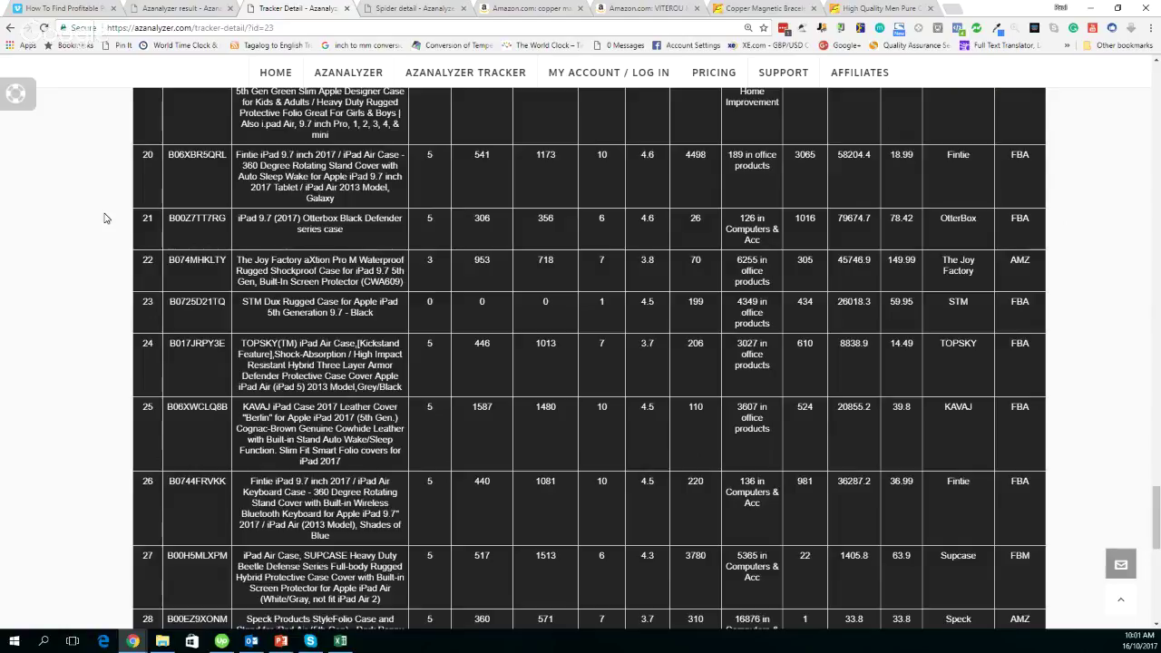
{"action": "scroll", "coordinate": [78, 299], "scroll_direction": "down", "scroll_amount": 7}
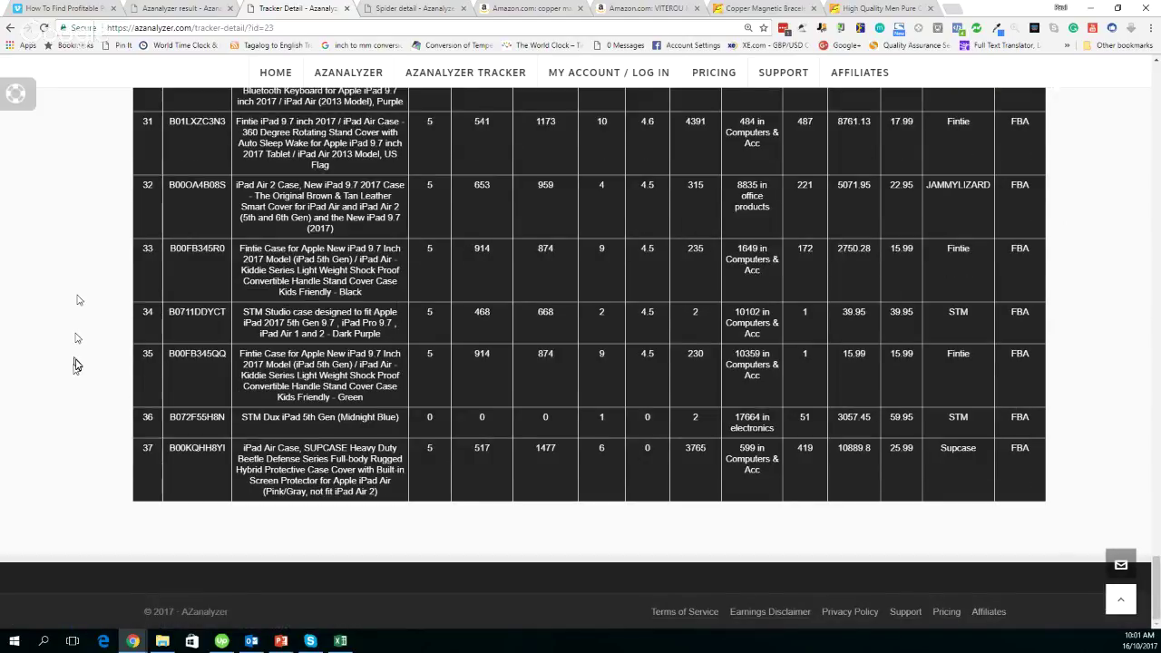
{"action": "scroll", "coordinate": [75, 409], "scroll_direction": "up", "scroll_amount": 15}
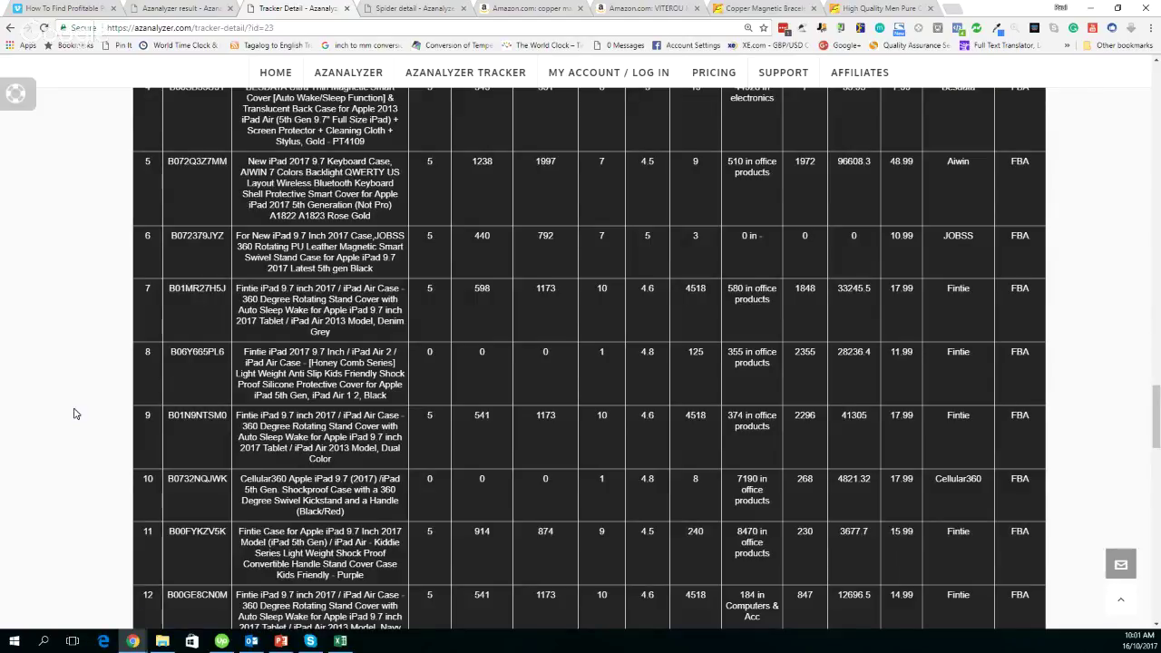
{"action": "scroll", "coordinate": [75, 413], "scroll_direction": "up", "scroll_amount": 6}
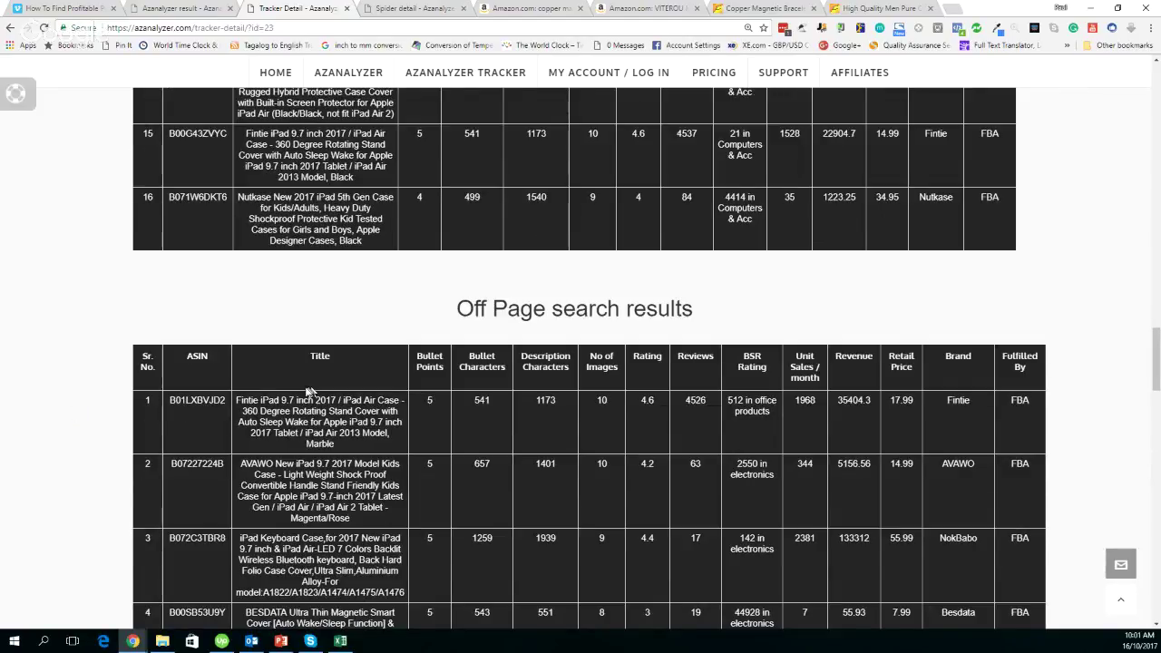
{"action": "scroll", "coordinate": [309, 392], "scroll_direction": "down", "scroll_amount": 1}
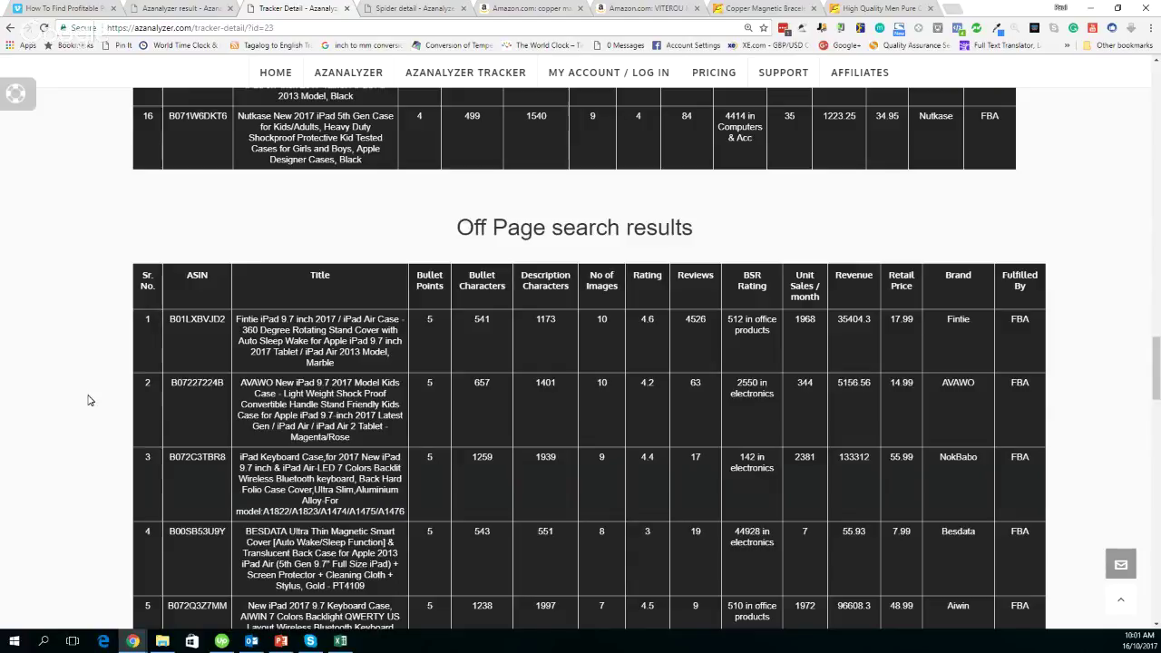
{"action": "scroll", "coordinate": [89, 400], "scroll_direction": "up", "scroll_amount": 1}
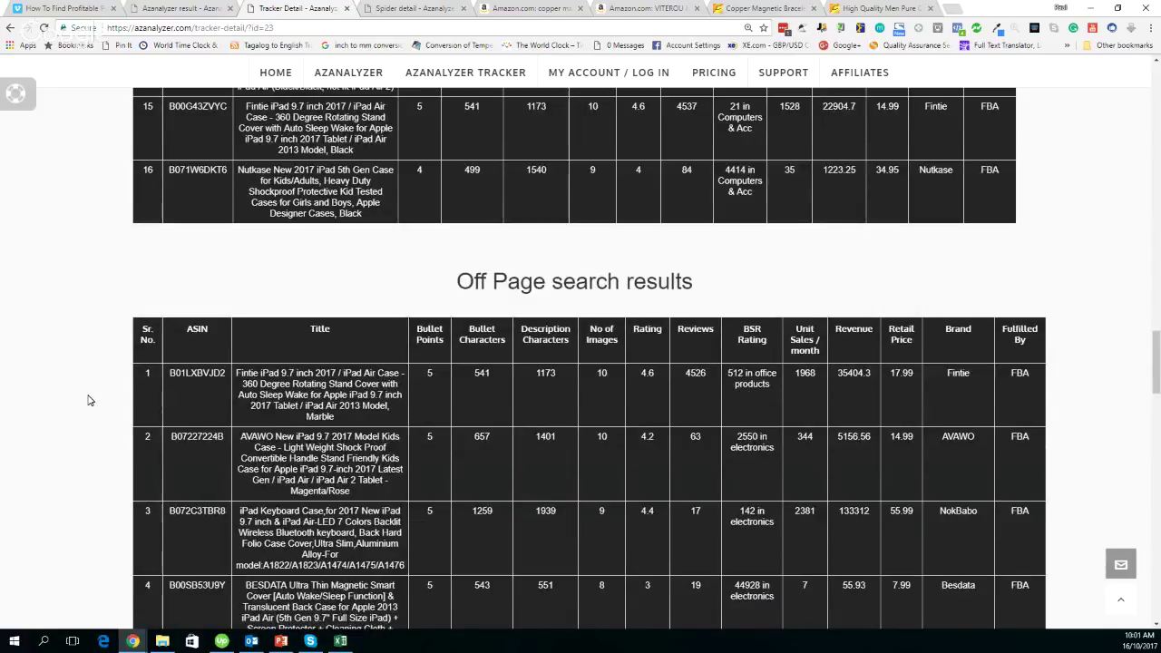
Step: Return to the summary card of the tracked keyword and highlight its title, 5th Gen Ipad Case
{"action": "scroll", "coordinate": [88, 400], "scroll_direction": "up", "scroll_amount": 3}
{"action": "scroll", "coordinate": [89, 400], "scroll_direction": "up", "scroll_amount": 15}
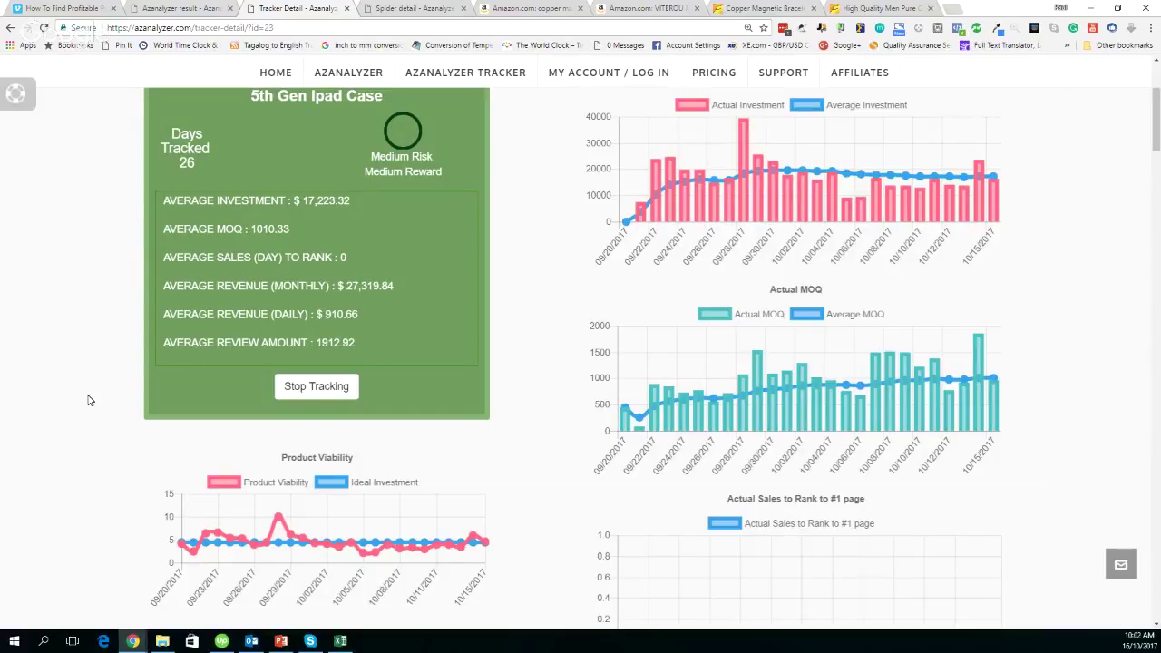
{"action": "scroll", "coordinate": [89, 400], "scroll_direction": "up", "scroll_amount": 2}
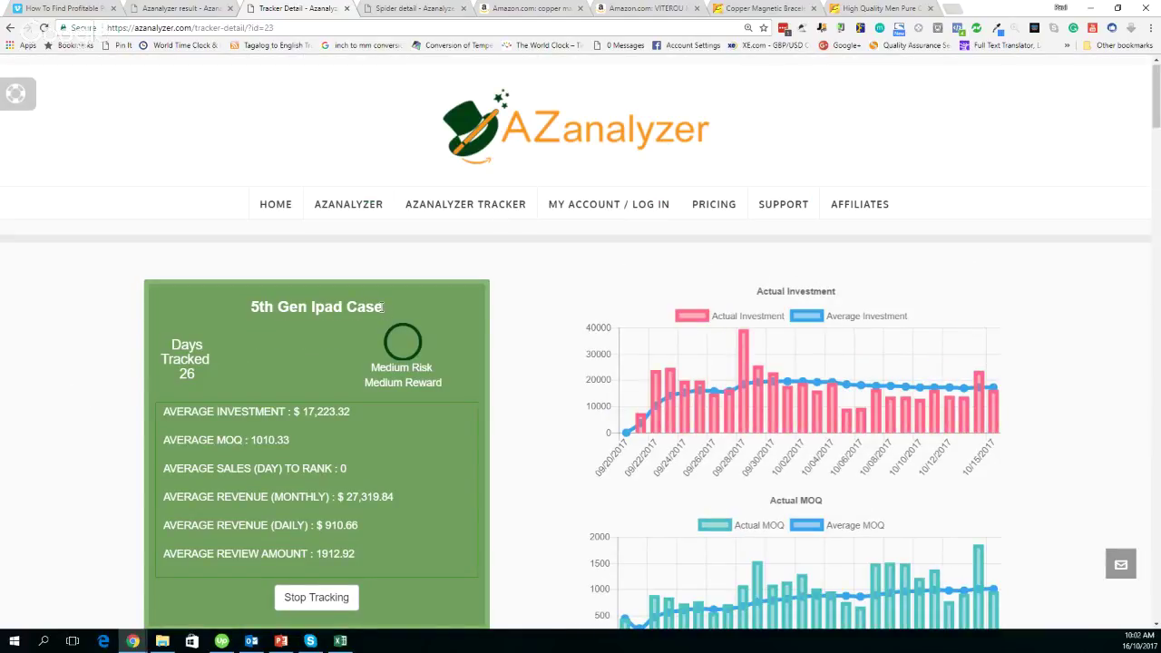
{"action": "left_click_drag", "start_coordinate": [383, 307], "coordinate": [248, 302]}
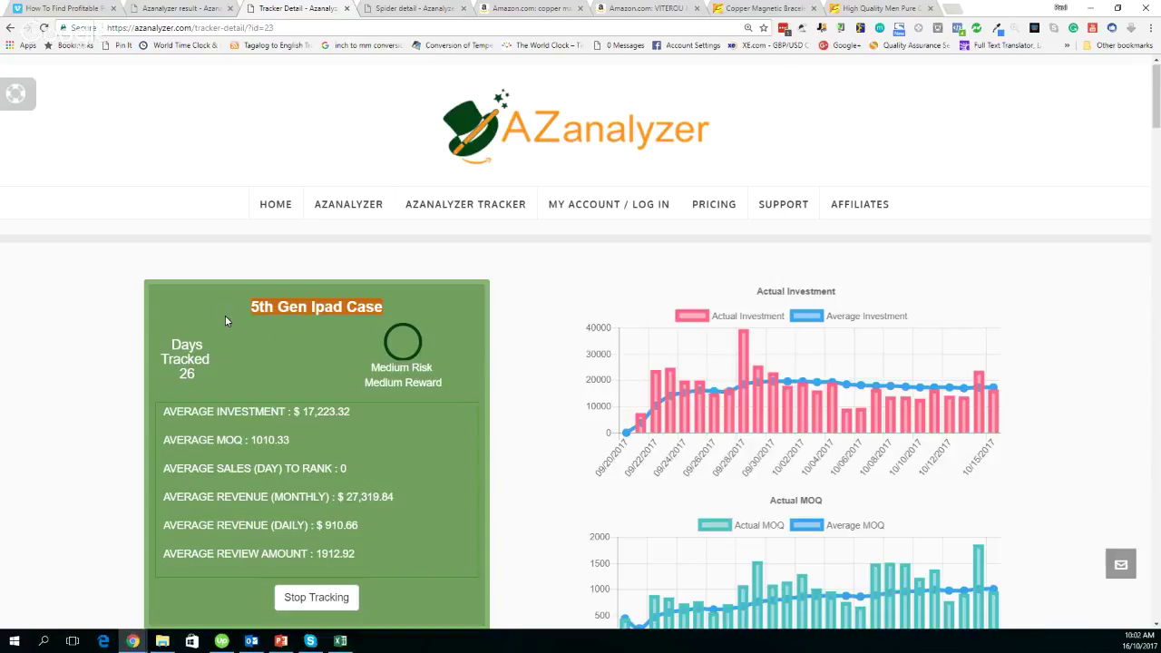
{"action": "left_click", "coordinate": [125, 361]}
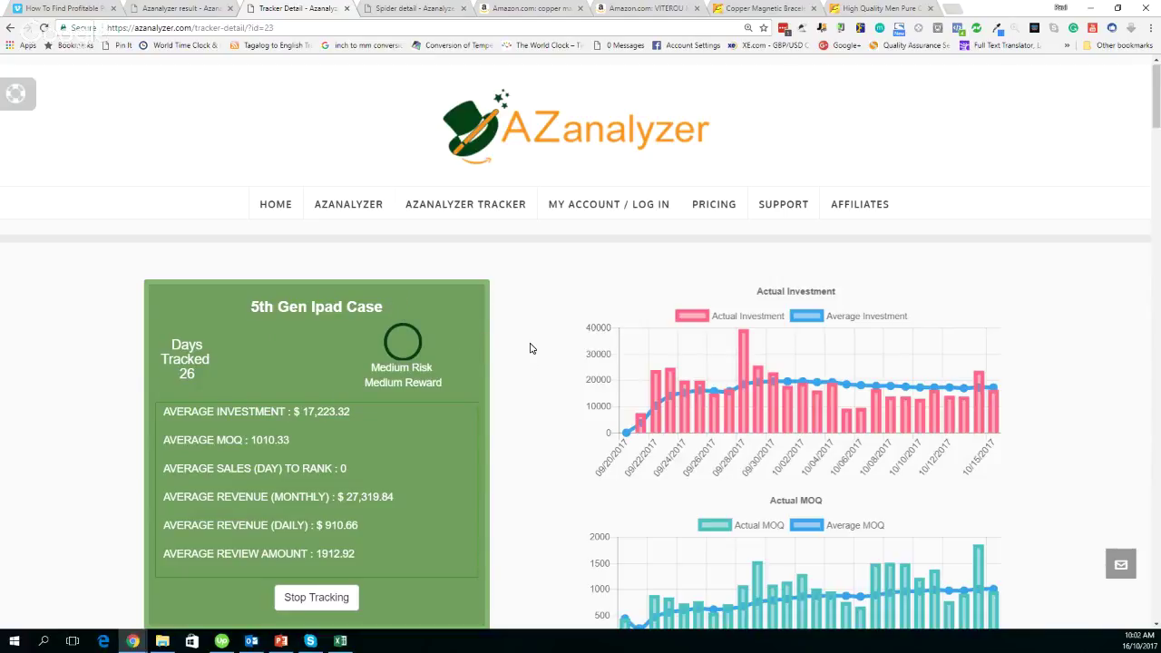
Step: Go to the list of tracked keywords and assign 5th Gen Ipad Case to spiderweb 1
{"action": "left_click", "coordinate": [464, 208]}
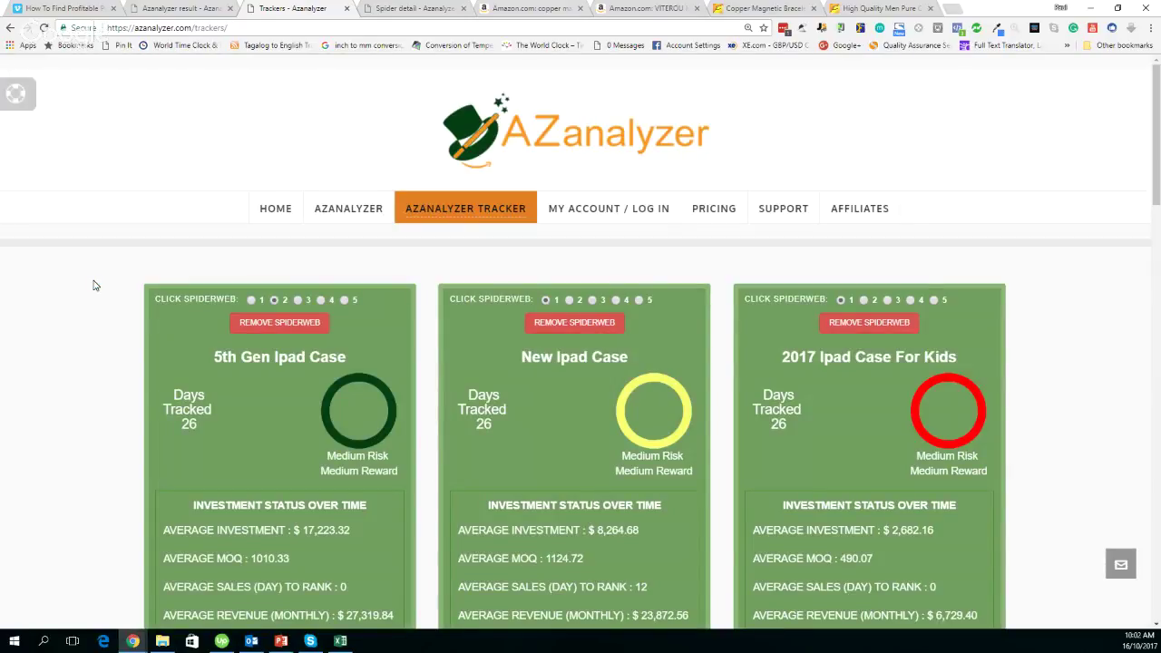
{"action": "scroll", "coordinate": [94, 286], "scroll_direction": "down", "scroll_amount": 1}
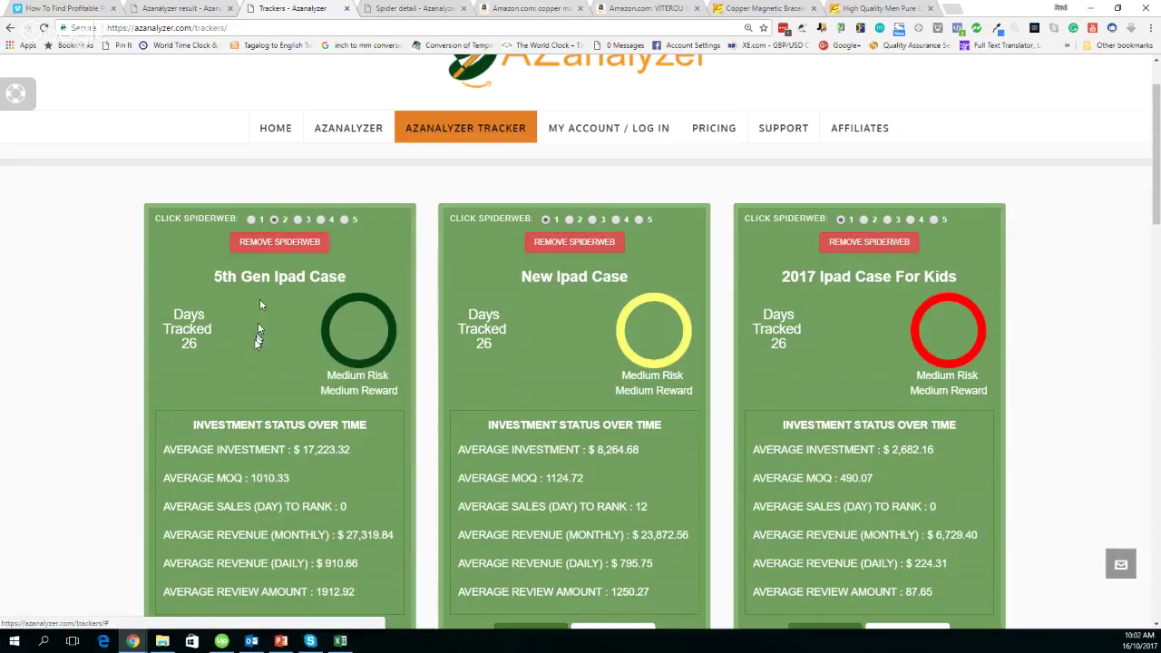
{"action": "left_click", "coordinate": [251, 220]}
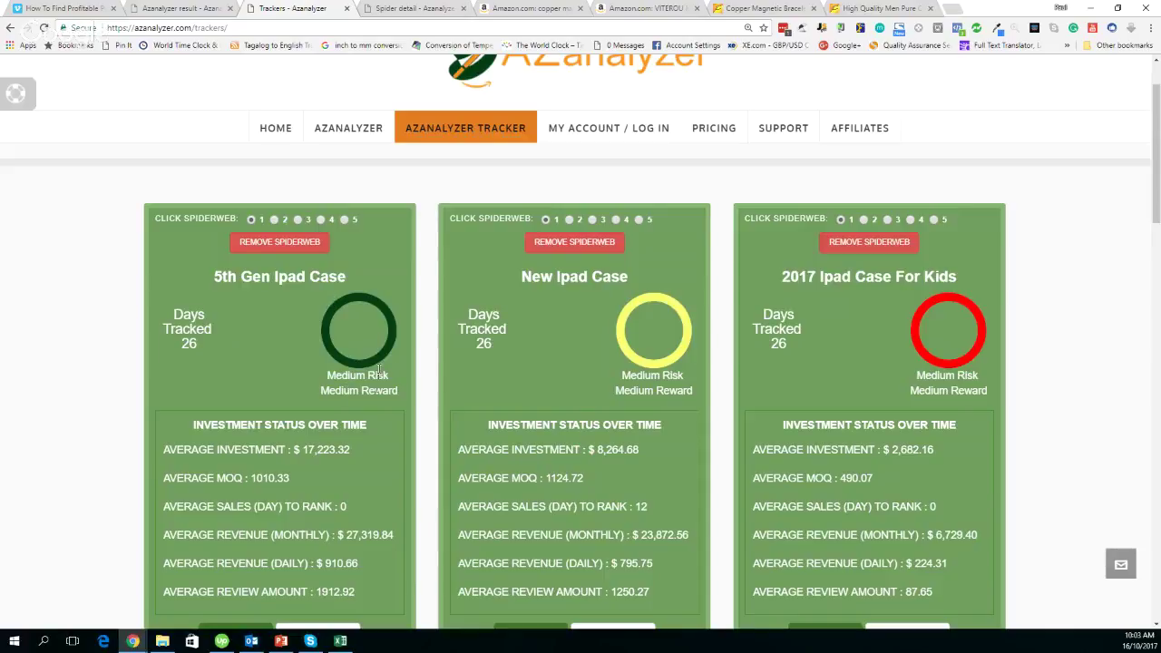
Step: Compare the risk circles and investment status of the tracked iPad case and Copper Magnetic Bracelet keywords
{"action": "scroll", "coordinate": [336, 358], "scroll_direction": "down", "scroll_amount": 1}
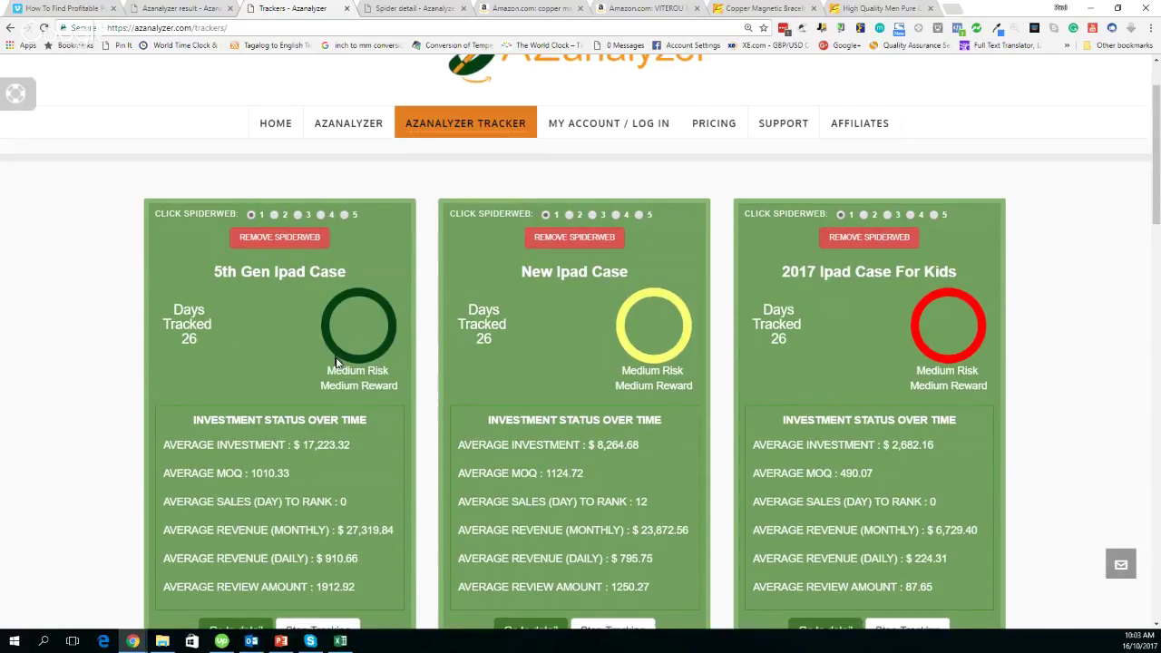
{"action": "scroll", "coordinate": [337, 361], "scroll_direction": "down", "scroll_amount": 1}
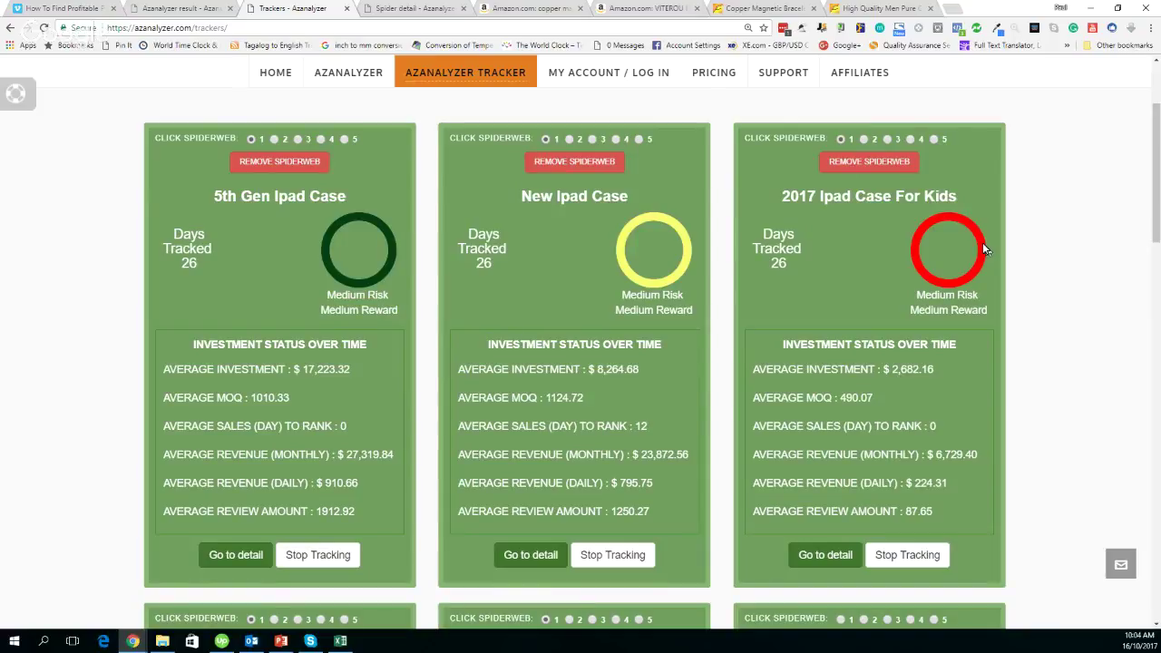
{"action": "scroll", "coordinate": [997, 252], "scroll_direction": "down", "scroll_amount": 1}
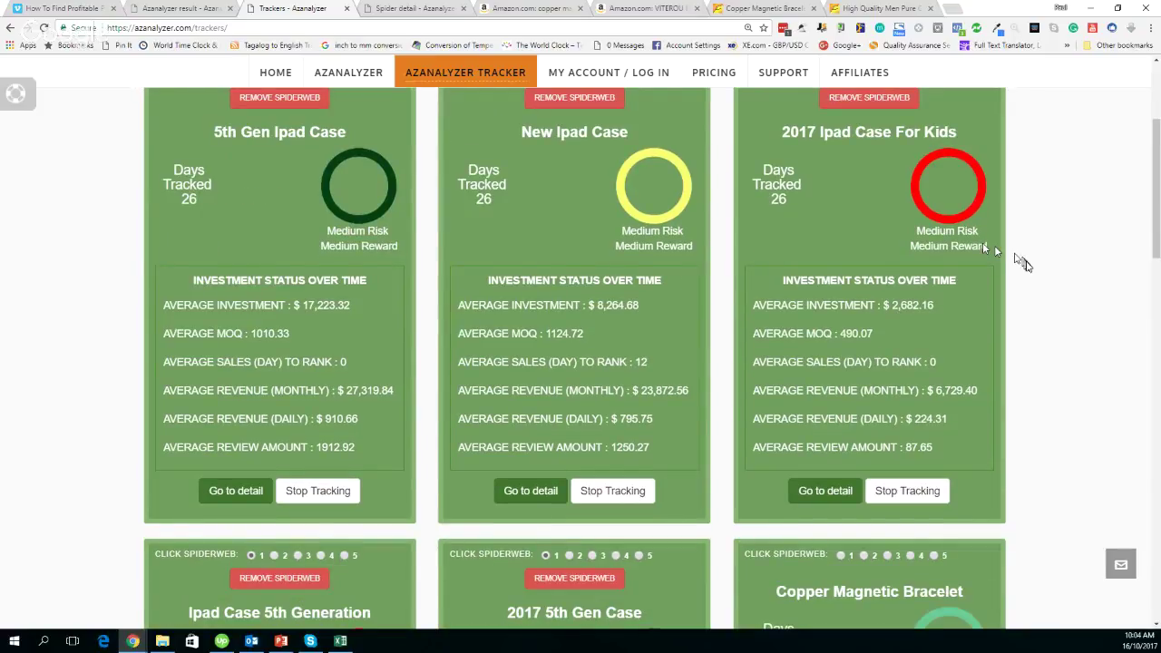
{"action": "scroll", "coordinate": [1022, 263], "scroll_direction": "down", "scroll_amount": 5}
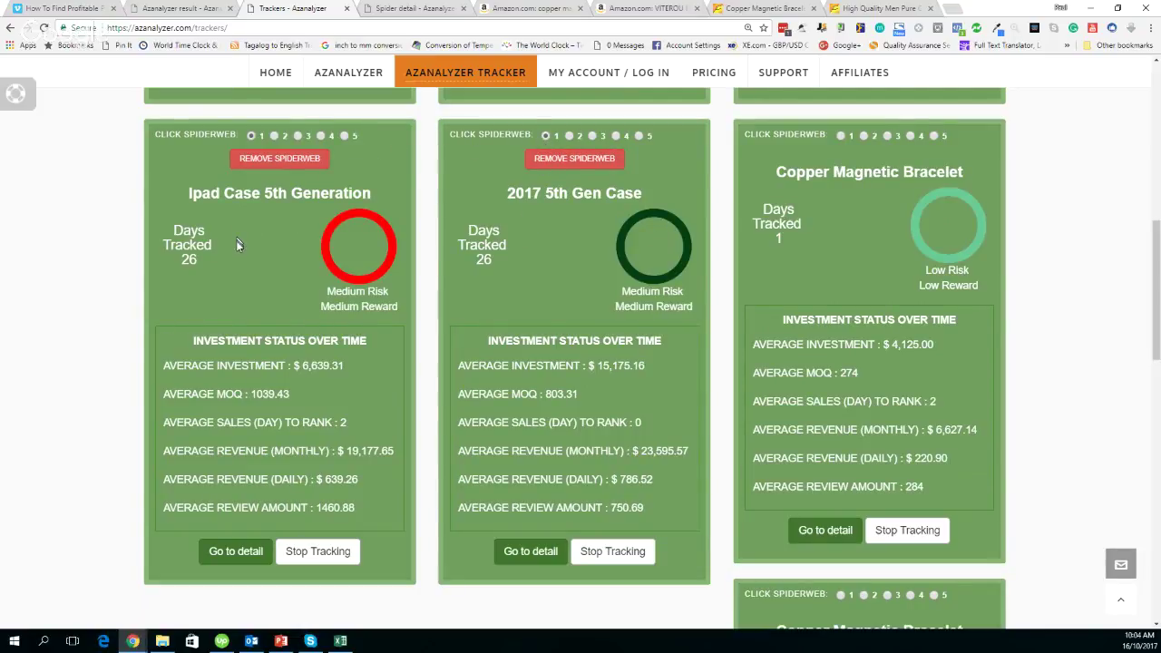
{"action": "scroll", "coordinate": [234, 244], "scroll_direction": "down", "scroll_amount": 1}
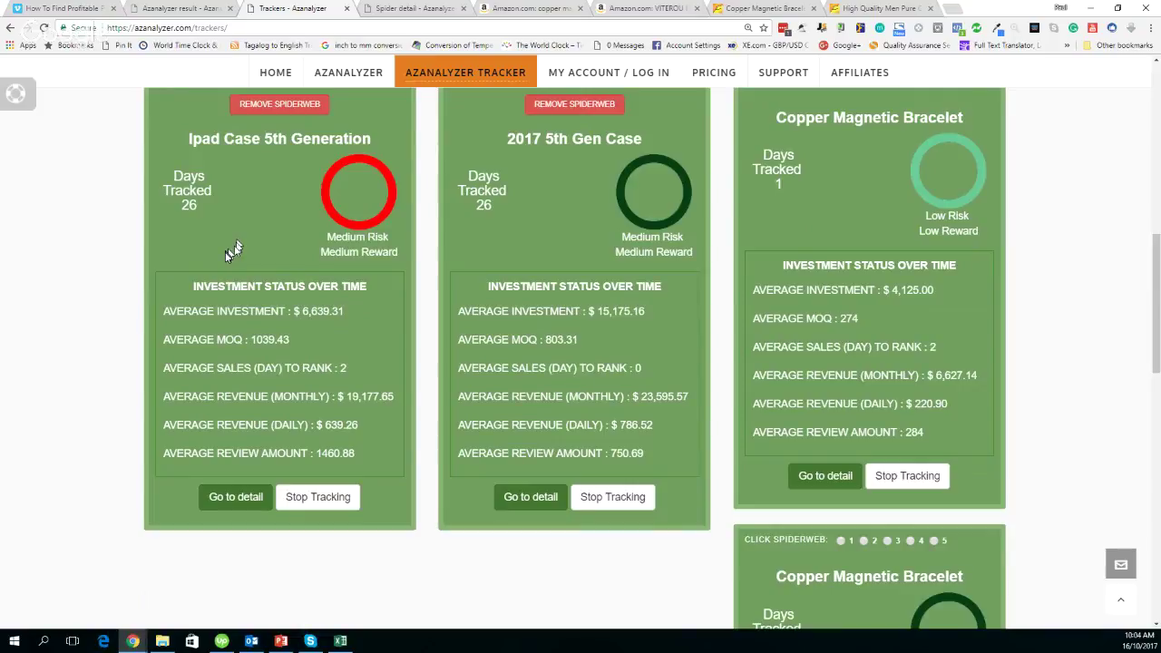
{"action": "scroll", "coordinate": [234, 250], "scroll_direction": "down", "scroll_amount": 5}
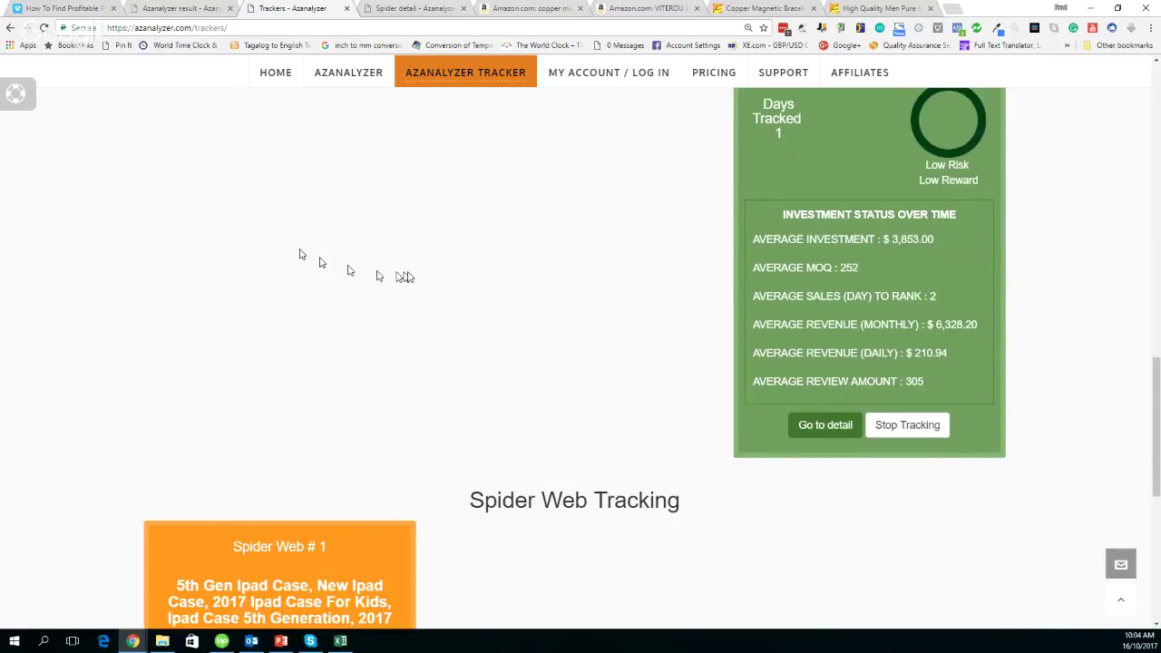
Step: Review the keywords combined in Spider Web # 1 under Spider Web Tracking, and open its detail page
{"action": "scroll", "coordinate": [404, 277], "scroll_direction": "down", "scroll_amount": 3}
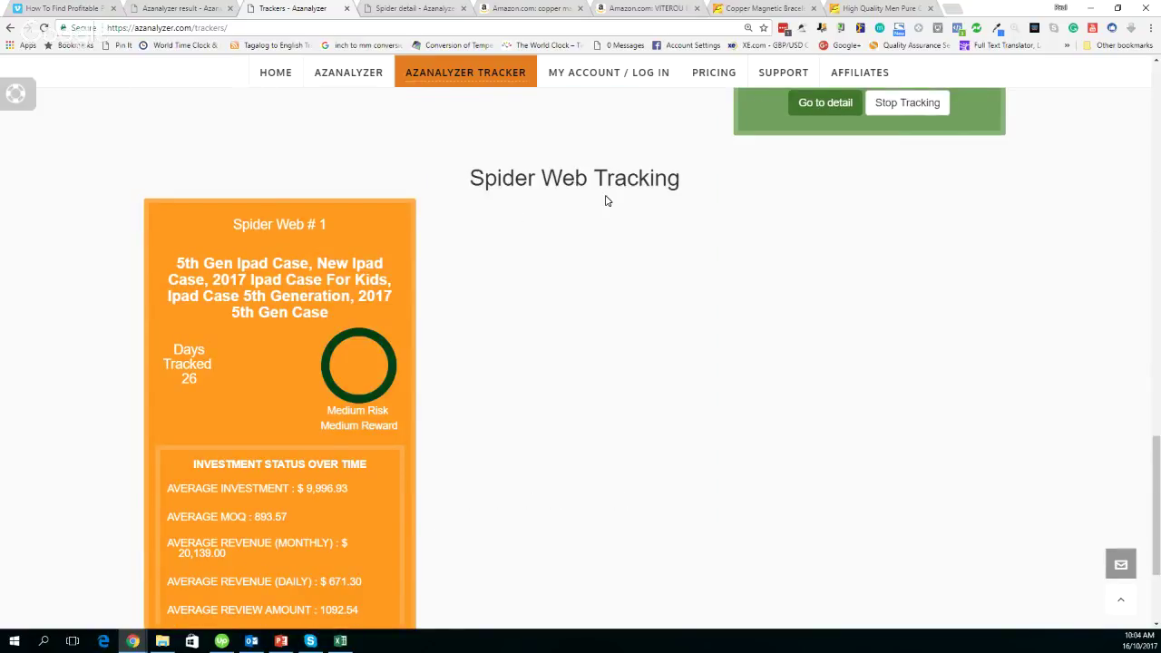
{"action": "scroll", "coordinate": [329, 235], "scroll_direction": "down", "scroll_amount": 1}
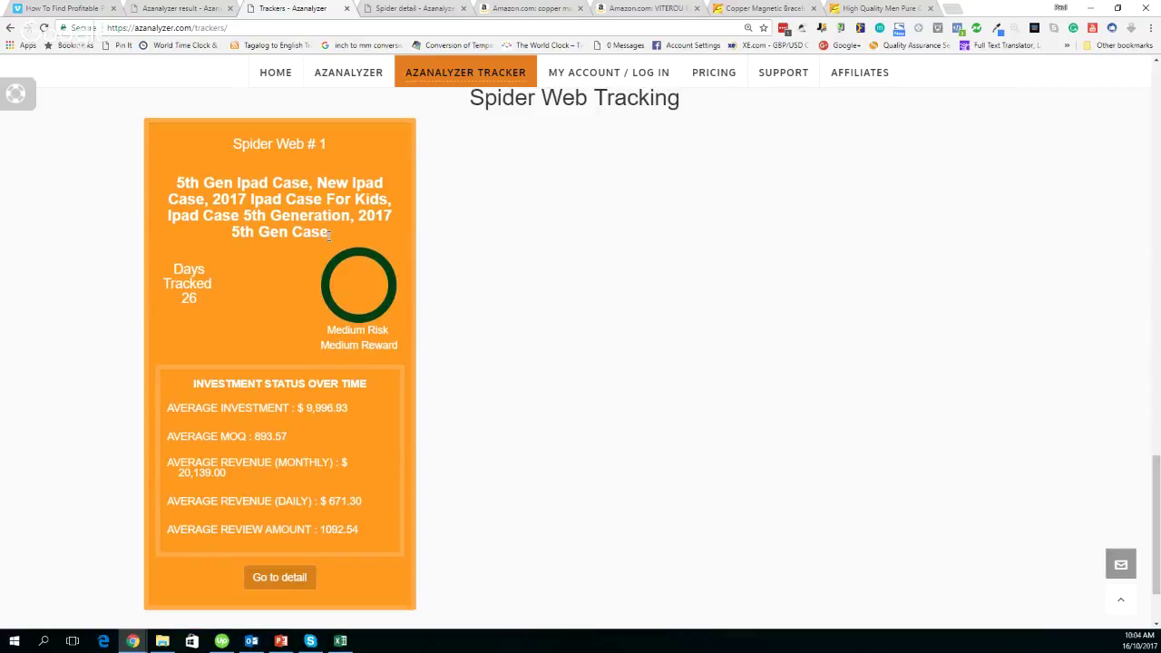
{"action": "left_click_drag", "start_coordinate": [329, 235], "coordinate": [278, 173]}
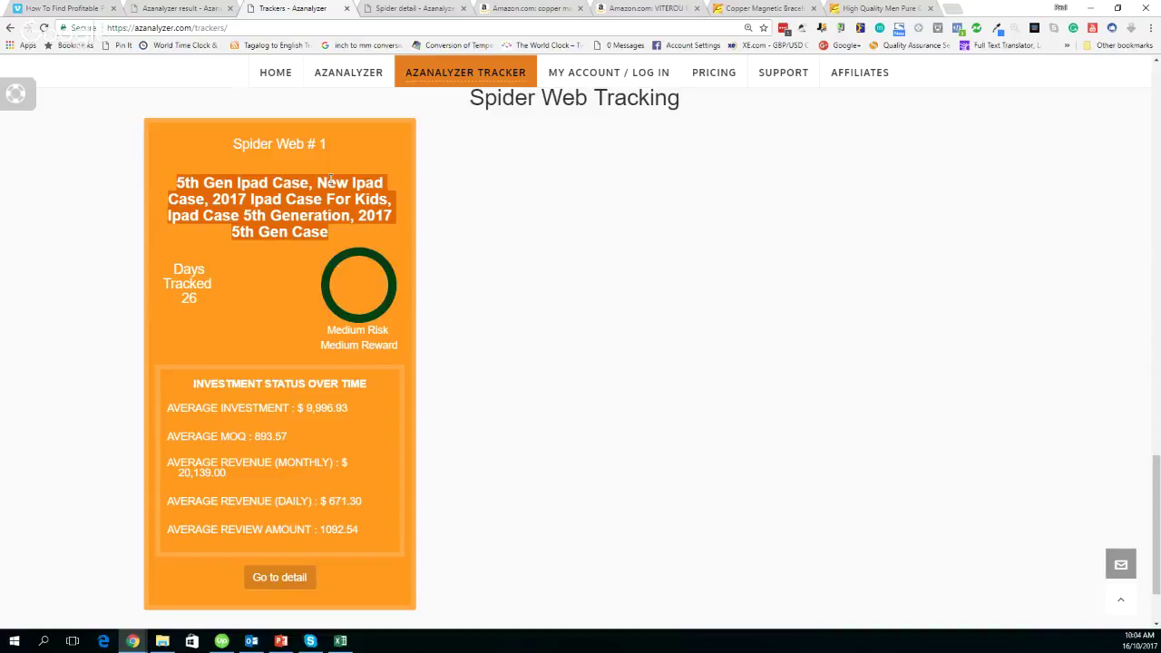
{"action": "left_click", "coordinate": [287, 582]}
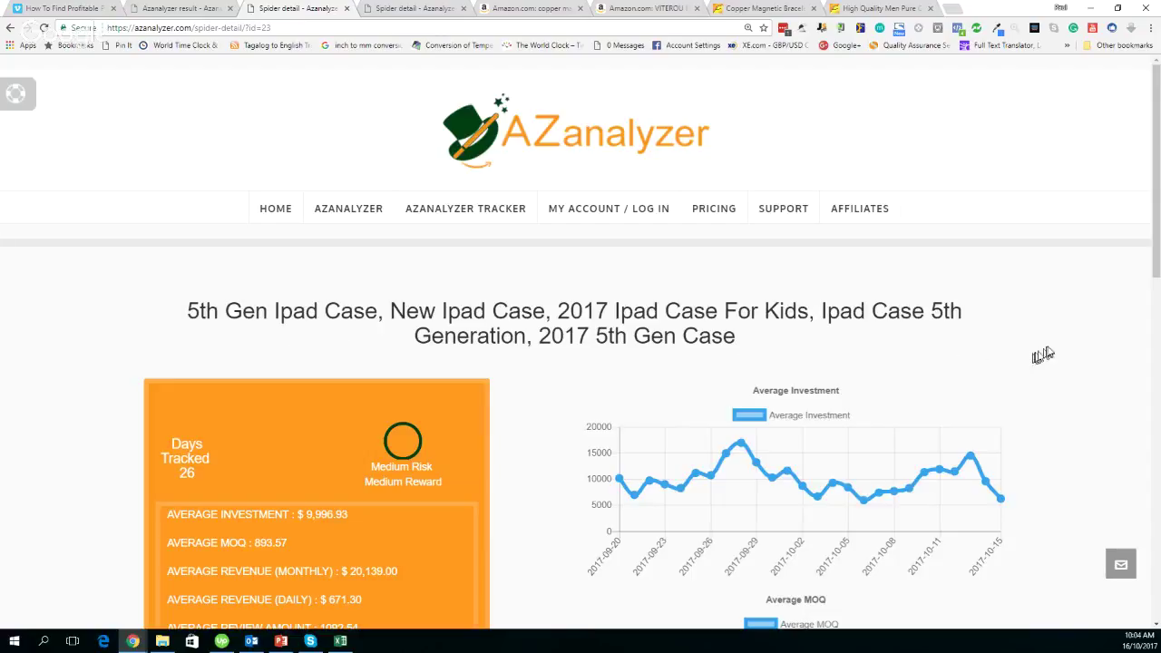
{"action": "scroll", "coordinate": [1051, 351], "scroll_direction": "down", "scroll_amount": 1}
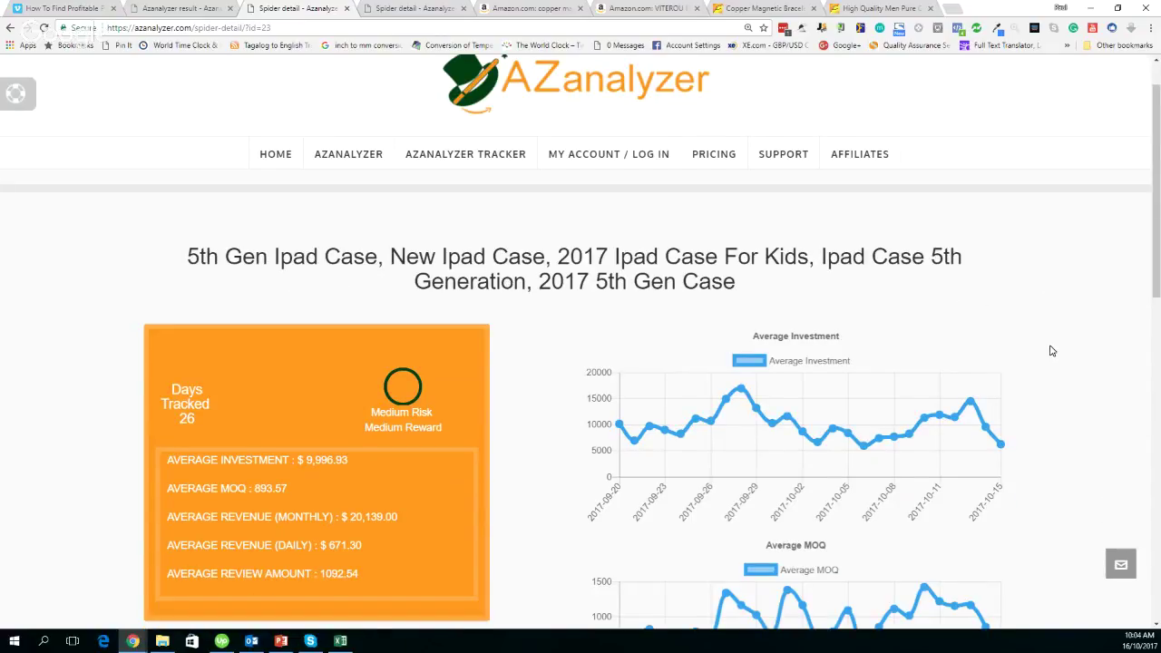
Step: Examine the Average Investment and Average MOQ charts of the combined iPad case keywords, including the MOQ peak on 2017-10-10
{"action": "scroll", "coordinate": [1051, 351], "scroll_direction": "down", "scroll_amount": 2}
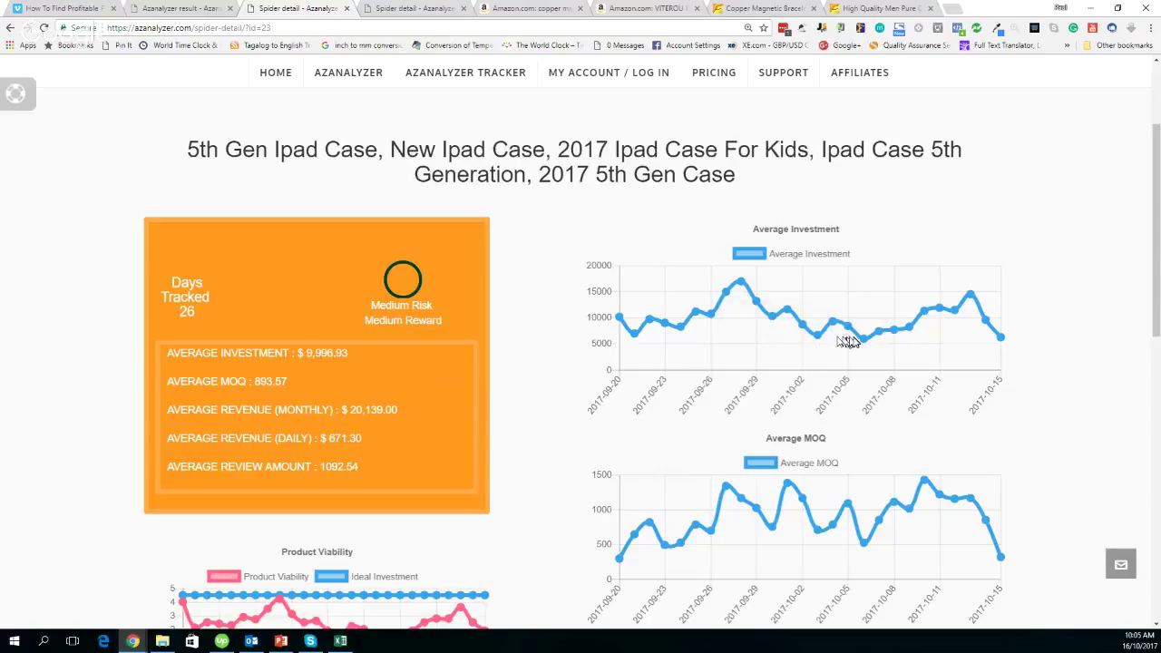
{"action": "mouse_move", "coordinate": [745, 286]}
{"action": "scroll", "coordinate": [1070, 318], "scroll_direction": "down", "scroll_amount": 1}
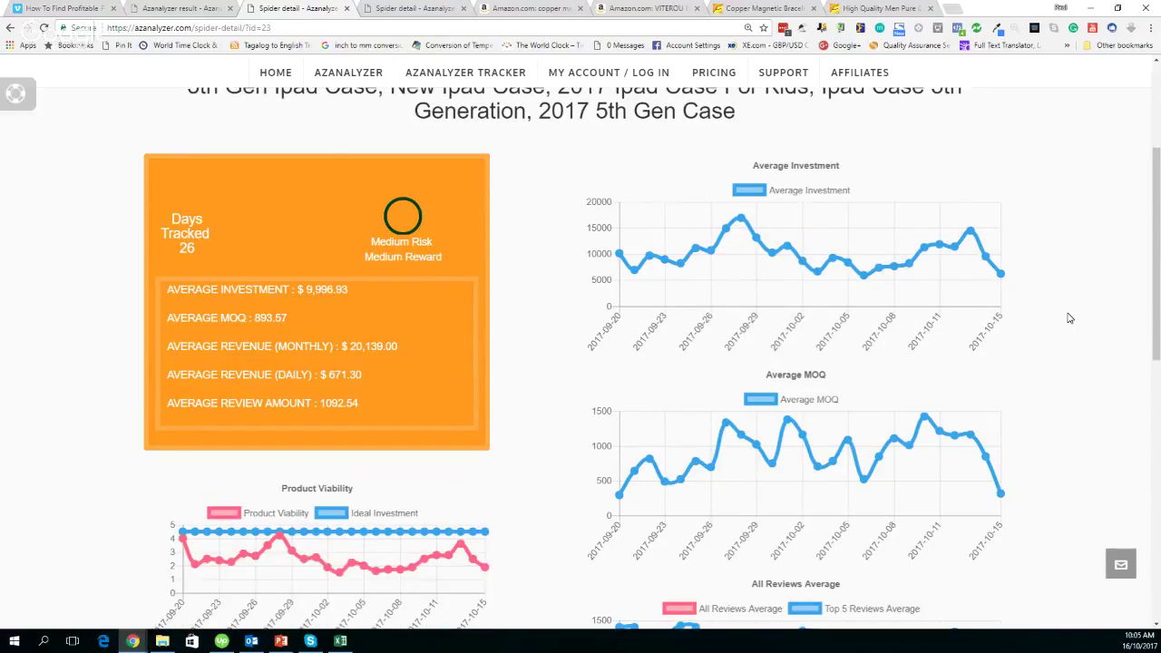
{"action": "scroll", "coordinate": [611, 277], "scroll_direction": "down", "scroll_amount": 2}
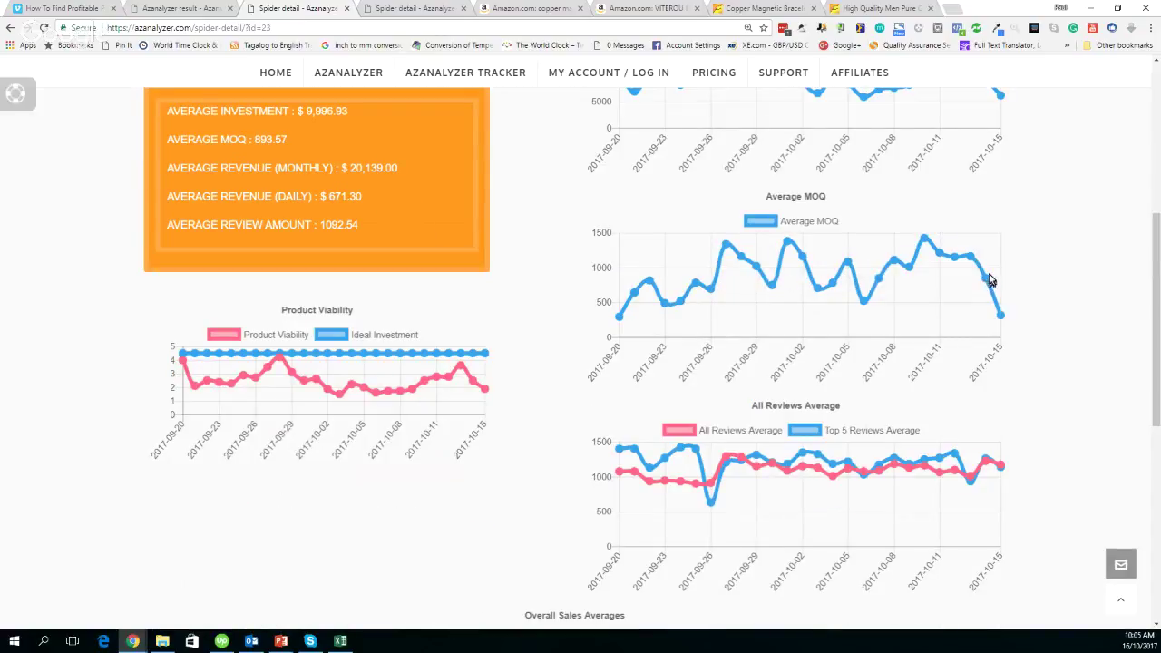
{"action": "mouse_move", "coordinate": [927, 245]}
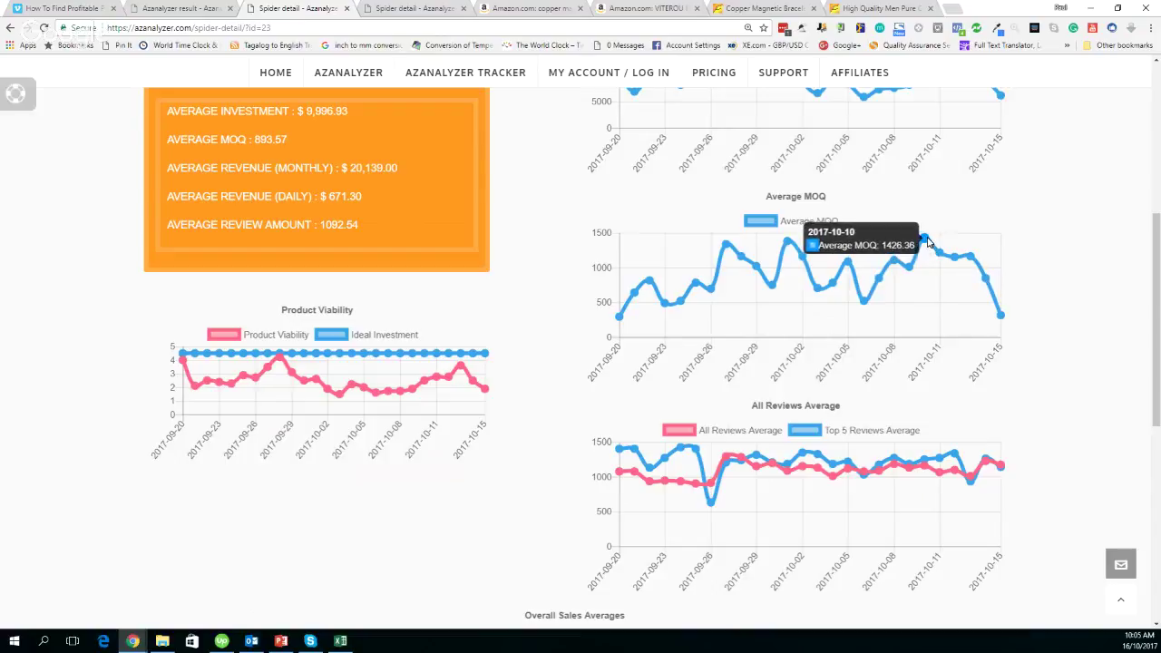
{"action": "mouse_move", "coordinate": [1004, 319]}
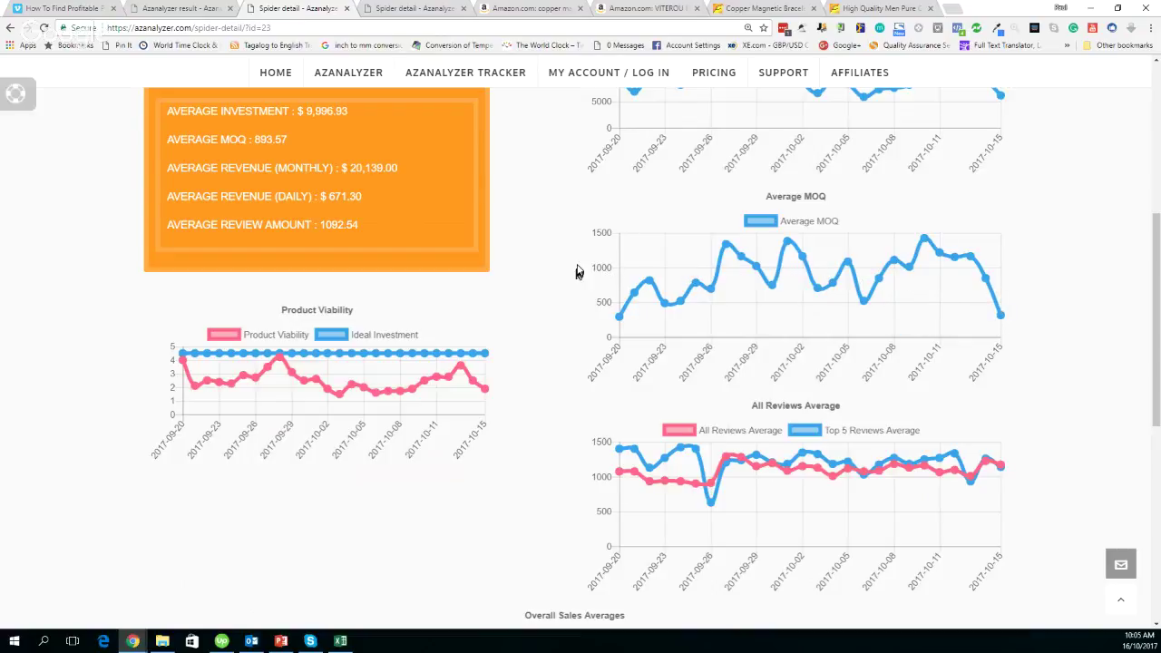
Step: Compare the Product Viability line with the Ideal Investment line for the combined iPad case keywords
{"action": "scroll", "coordinate": [577, 272], "scroll_direction": "up", "scroll_amount": 1}
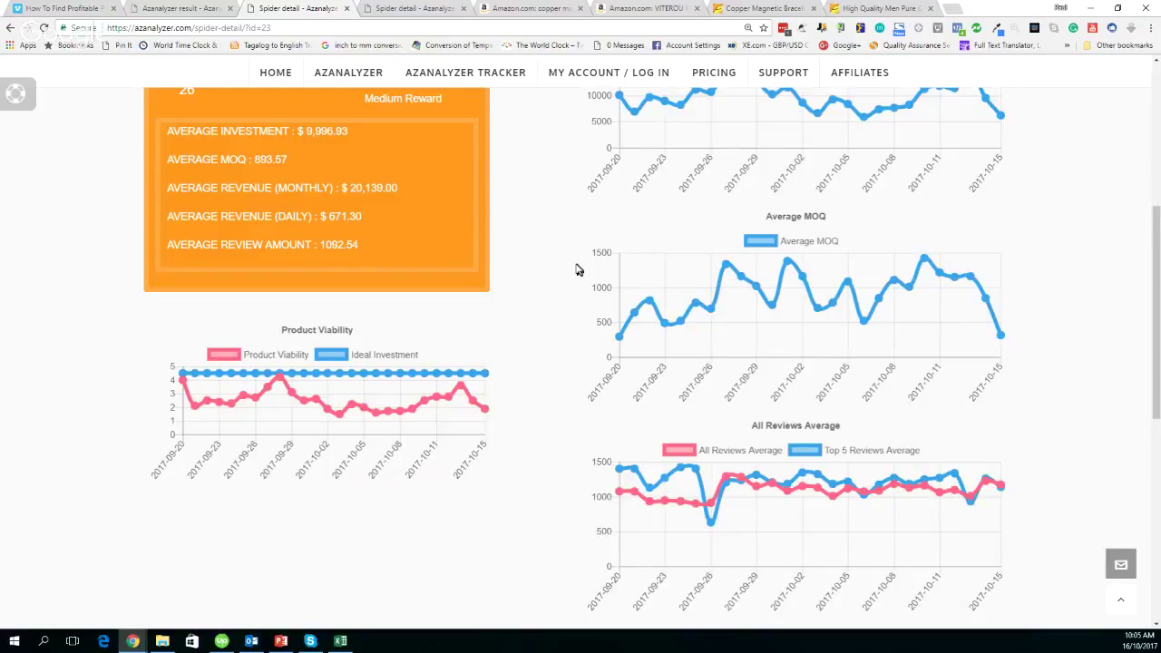
{"action": "scroll", "coordinate": [577, 269], "scroll_direction": "down", "scroll_amount": 2}
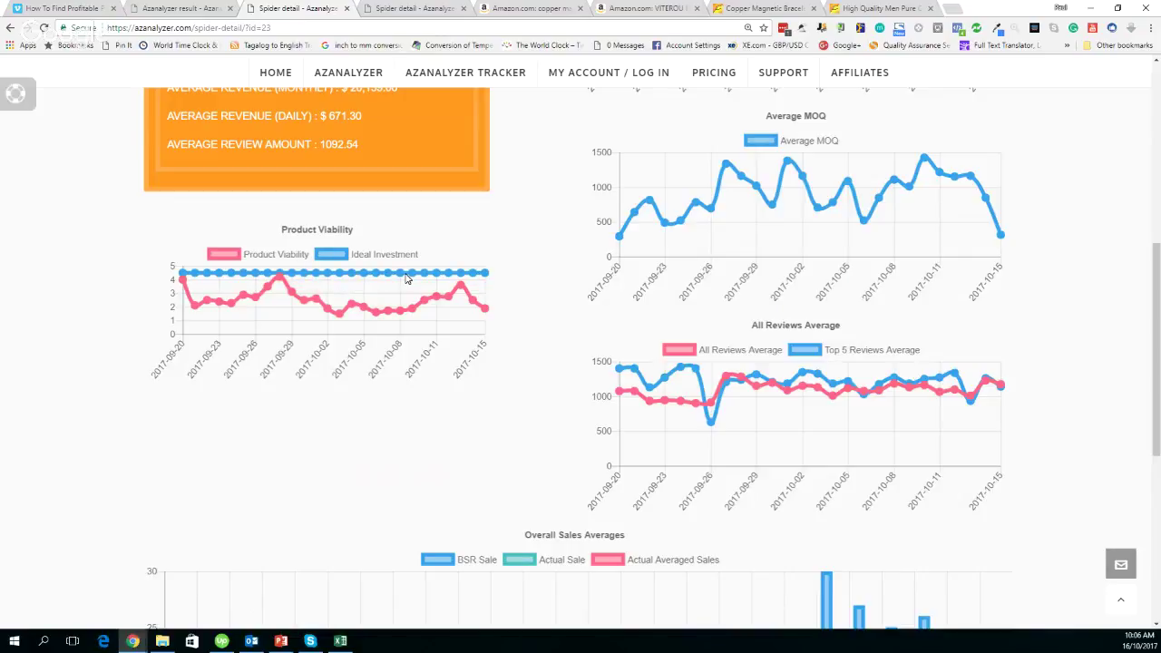
{"action": "scroll", "coordinate": [525, 286], "scroll_direction": "up", "scroll_amount": 1}
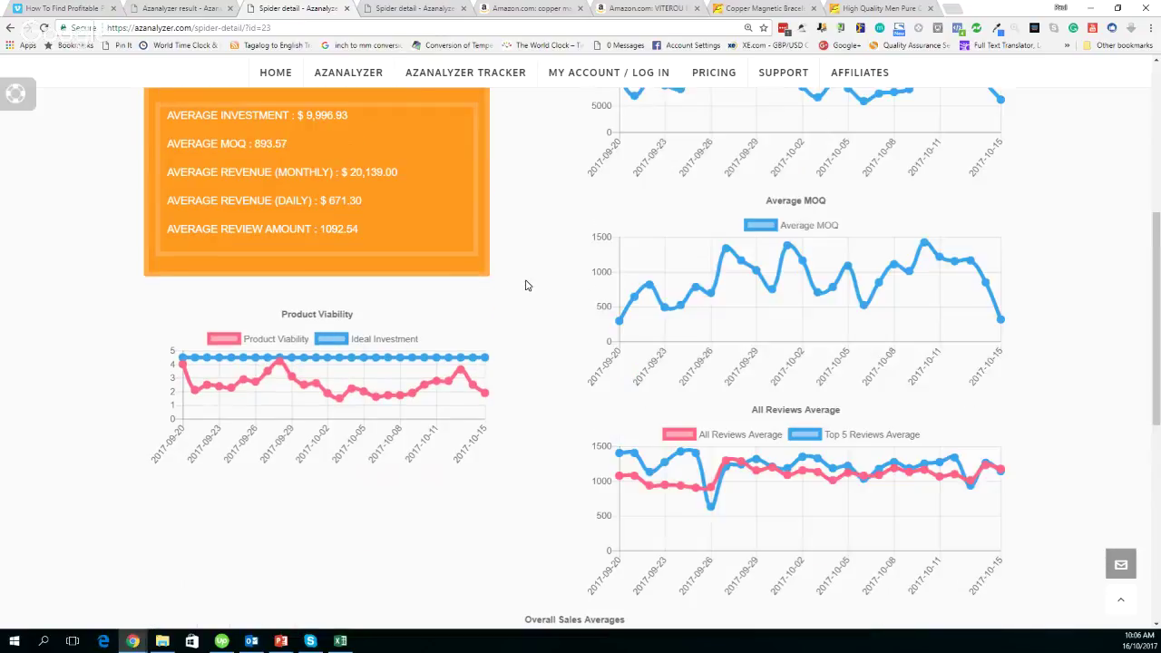
{"action": "scroll", "coordinate": [526, 285], "scroll_direction": "up", "scroll_amount": 1}
{"action": "scroll", "coordinate": [528, 285], "scroll_direction": "down", "scroll_amount": 1}
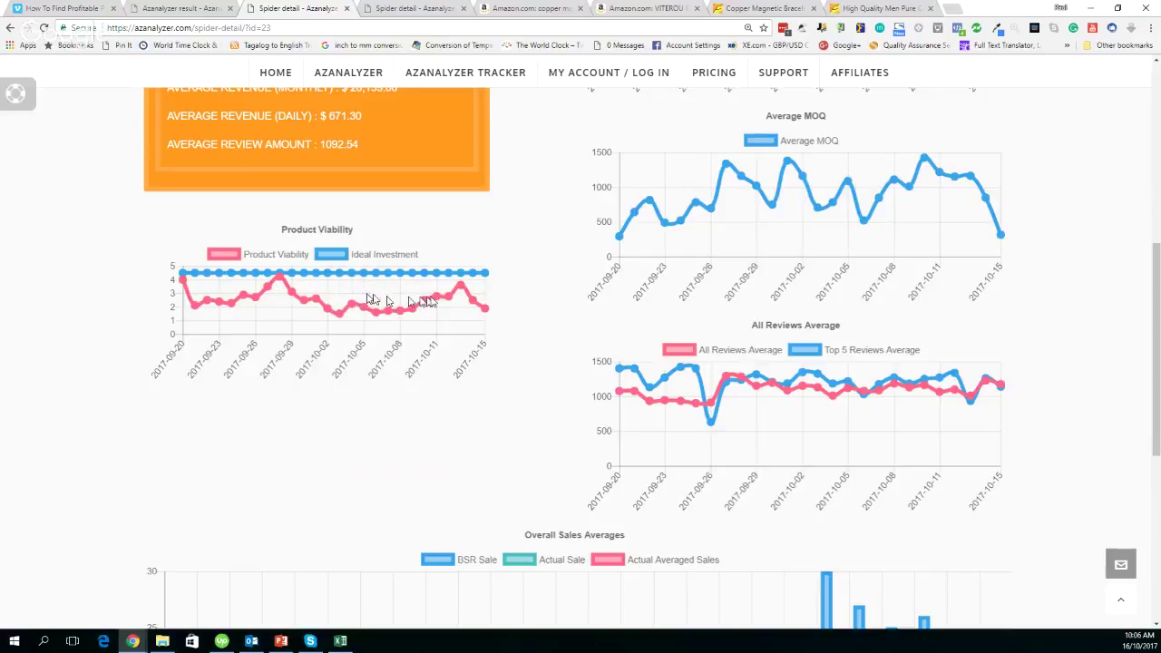
{"action": "scroll", "coordinate": [508, 321], "scroll_direction": "down", "scroll_amount": 1}
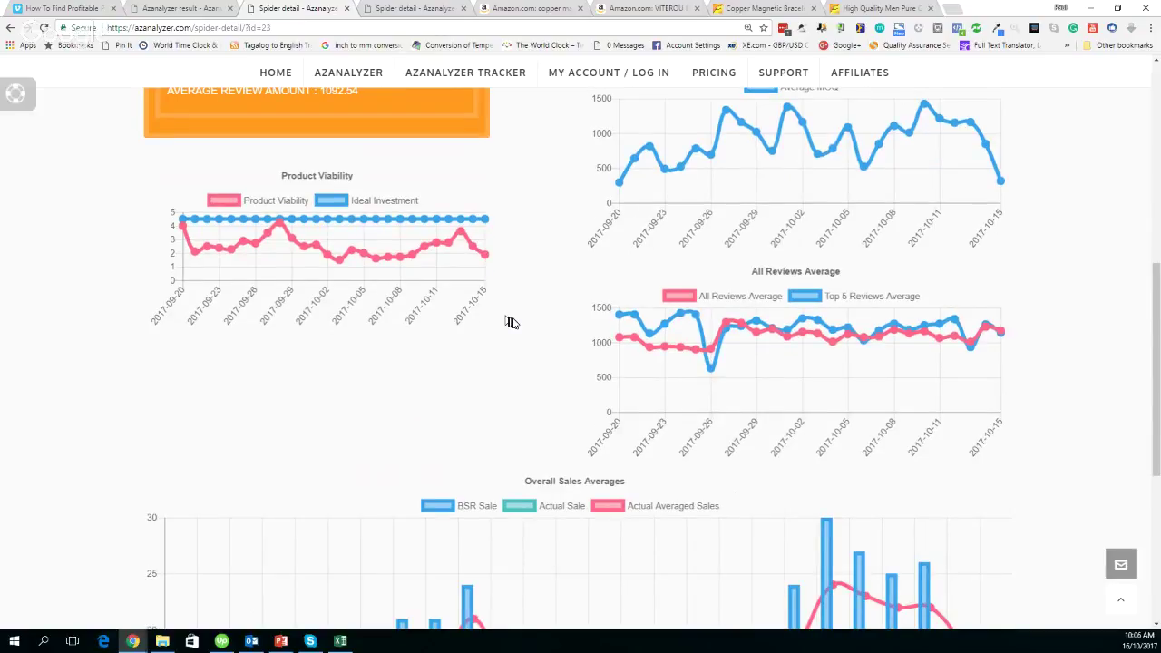
Step: Examine the All Reviews Average chart, and inspect individual days in the Overall Sales Averages chart, such as 2017-09-27 and 2017-09-29
{"action": "scroll", "coordinate": [511, 322], "scroll_direction": "down", "scroll_amount": 1}
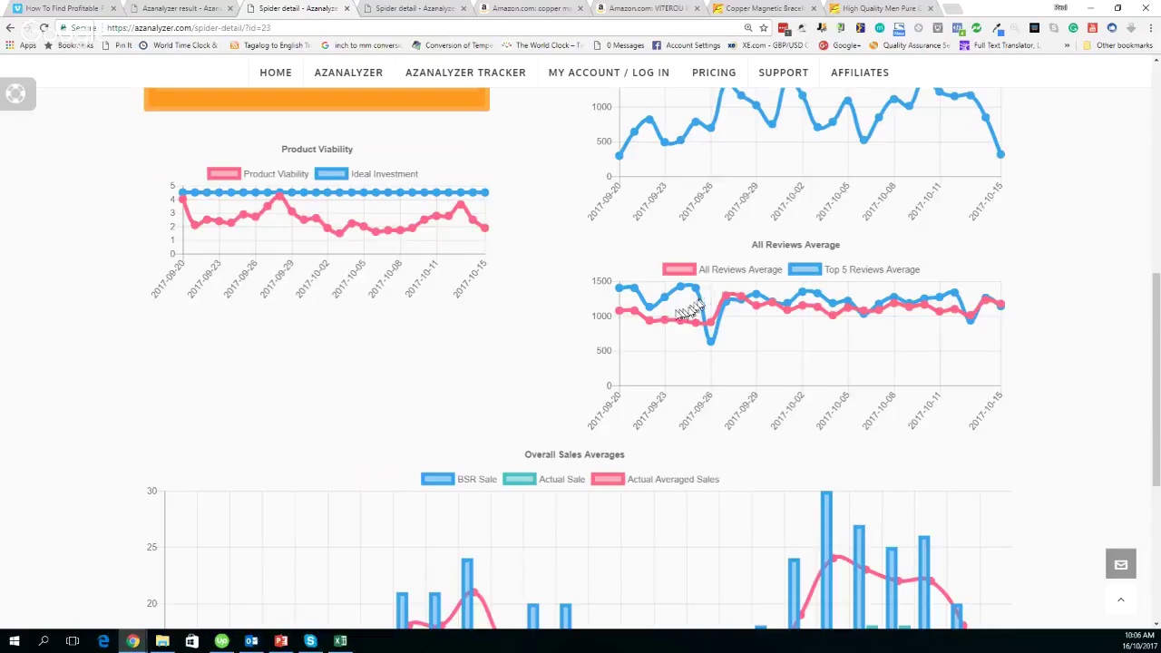
{"action": "mouse_move", "coordinate": [721, 328]}
{"action": "scroll", "coordinate": [1056, 324], "scroll_direction": "down", "scroll_amount": 1}
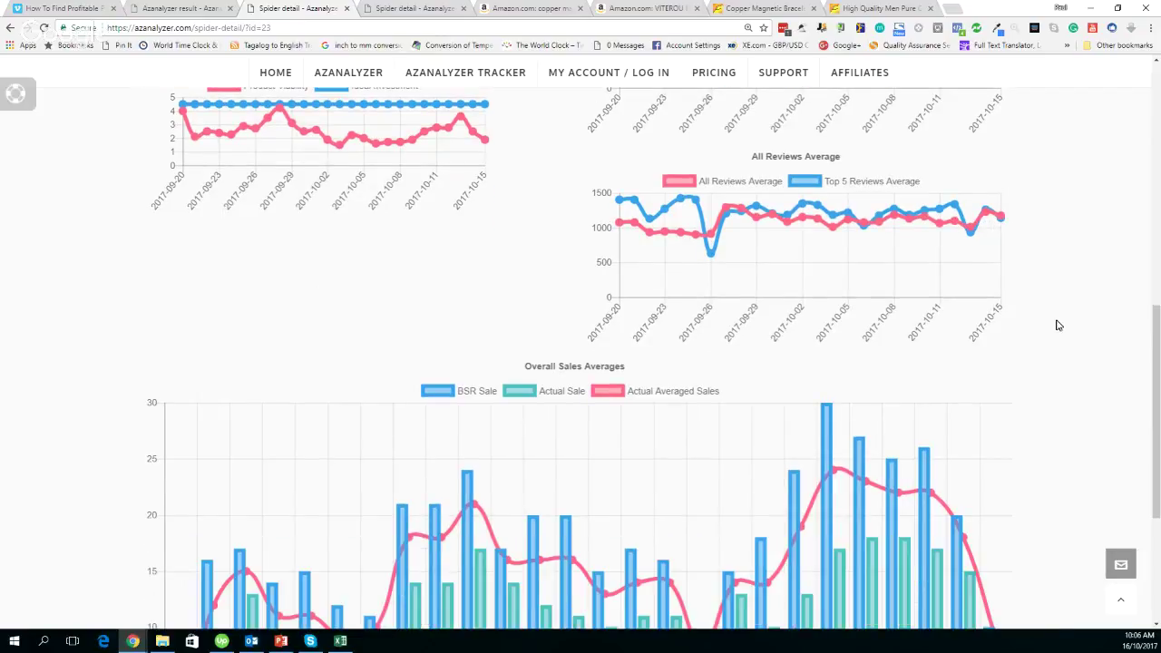
{"action": "scroll", "coordinate": [1058, 325], "scroll_direction": "down", "scroll_amount": 3}
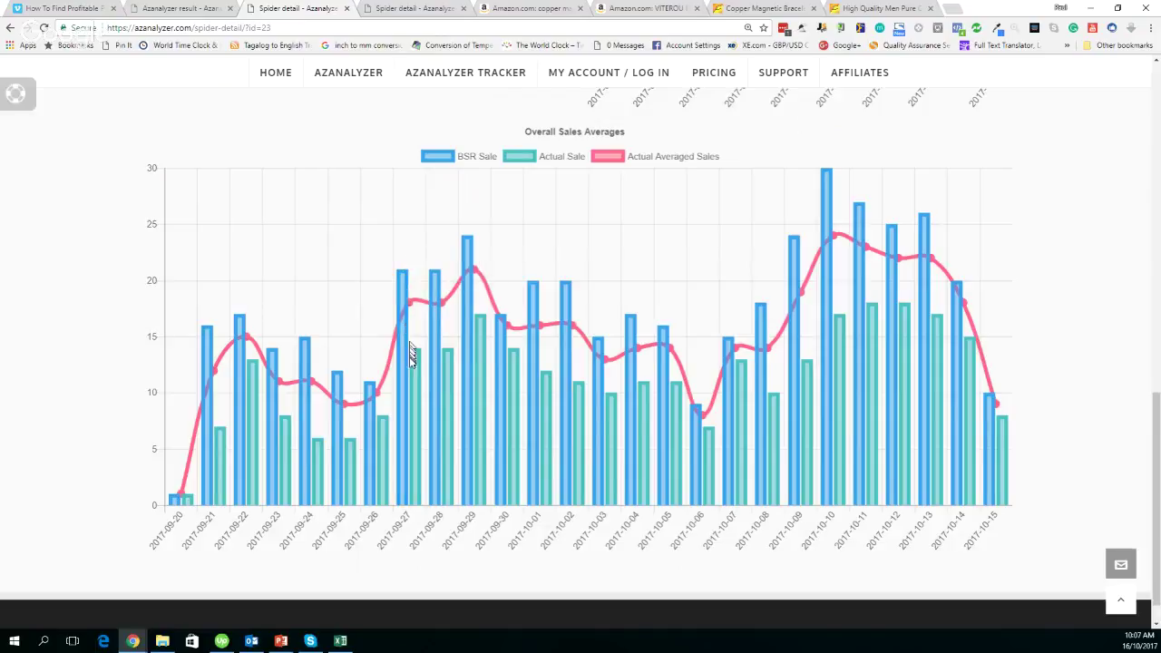
{"action": "mouse_move", "coordinate": [413, 363]}
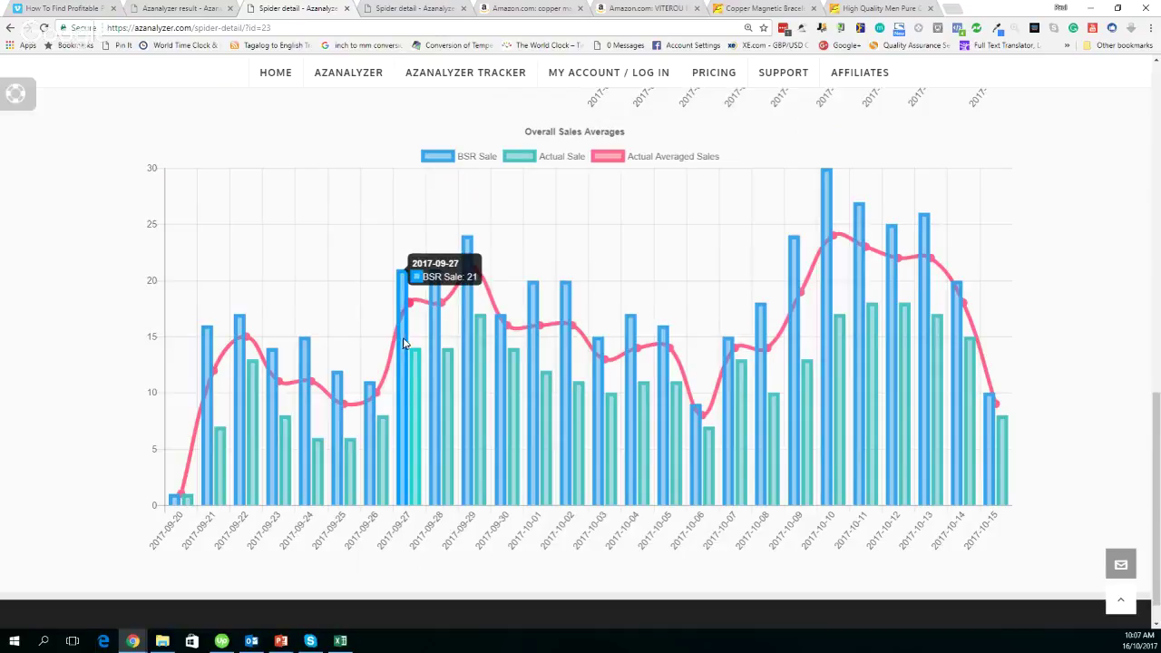
{"action": "mouse_move", "coordinate": [442, 305]}
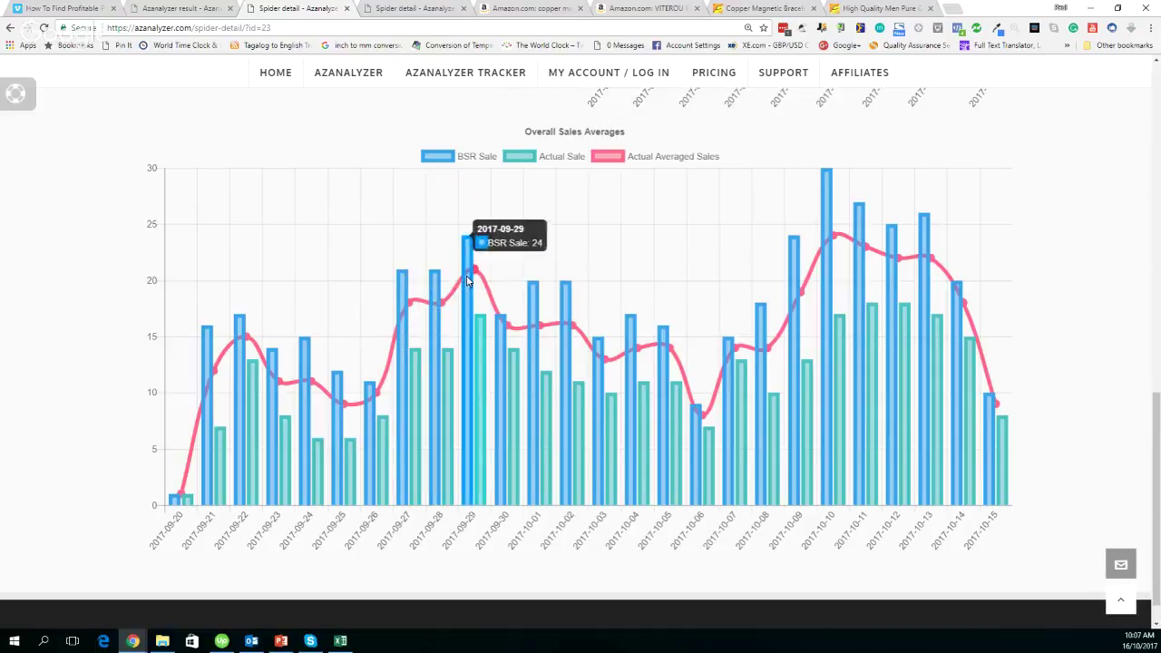
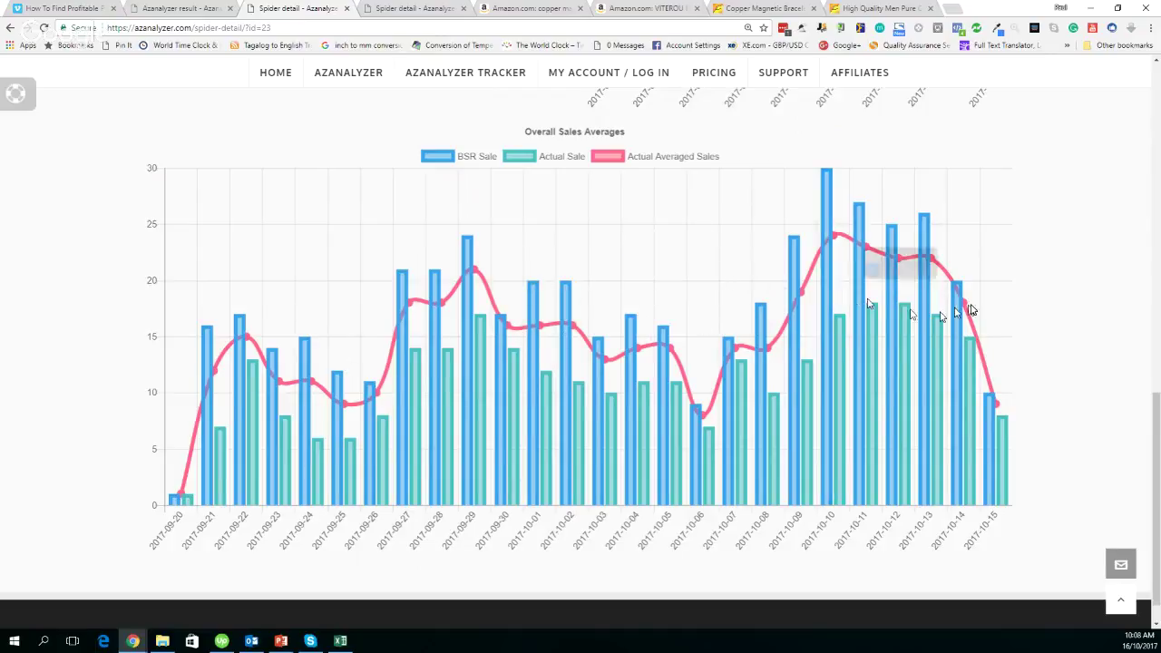
{"action": "scroll", "coordinate": [1040, 313], "scroll_direction": "down", "scroll_amount": 1}
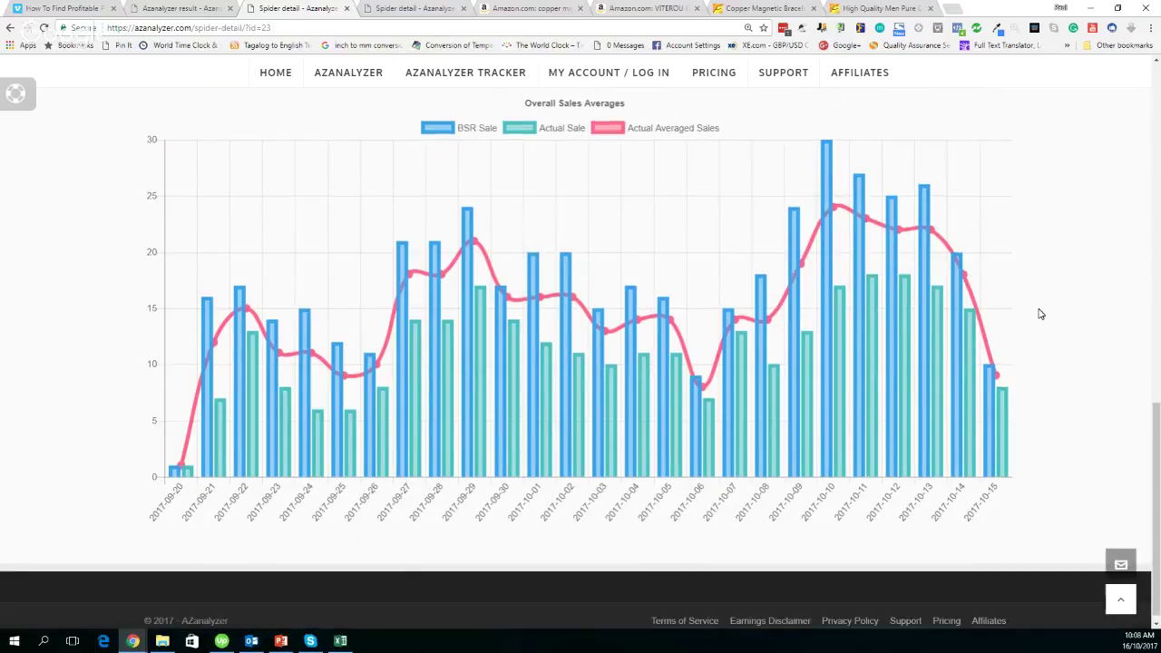
Step: Leave the spiderweb detail page and return to the AZanalyzer Tracker's tracked keyword cards
{"action": "scroll", "coordinate": [1050, 314], "scroll_direction": "up", "scroll_amount": 2}
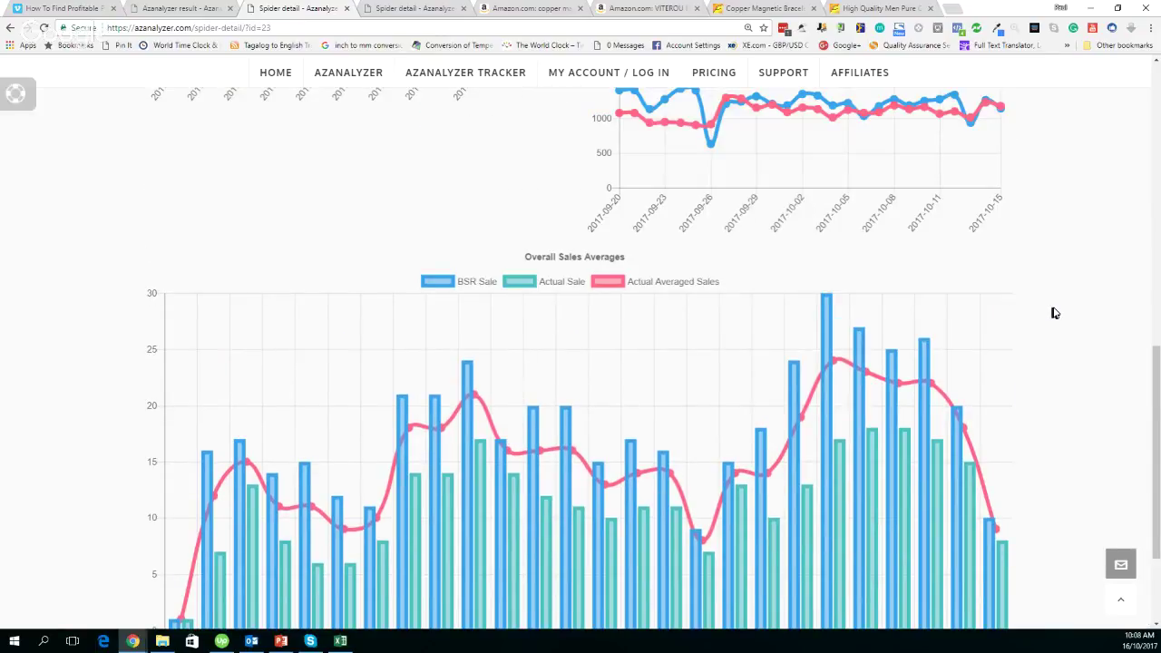
{"action": "scroll", "coordinate": [1061, 312], "scroll_direction": "up", "scroll_amount": 5}
{"action": "scroll", "coordinate": [1071, 311], "scroll_direction": "up", "scroll_amount": 2}
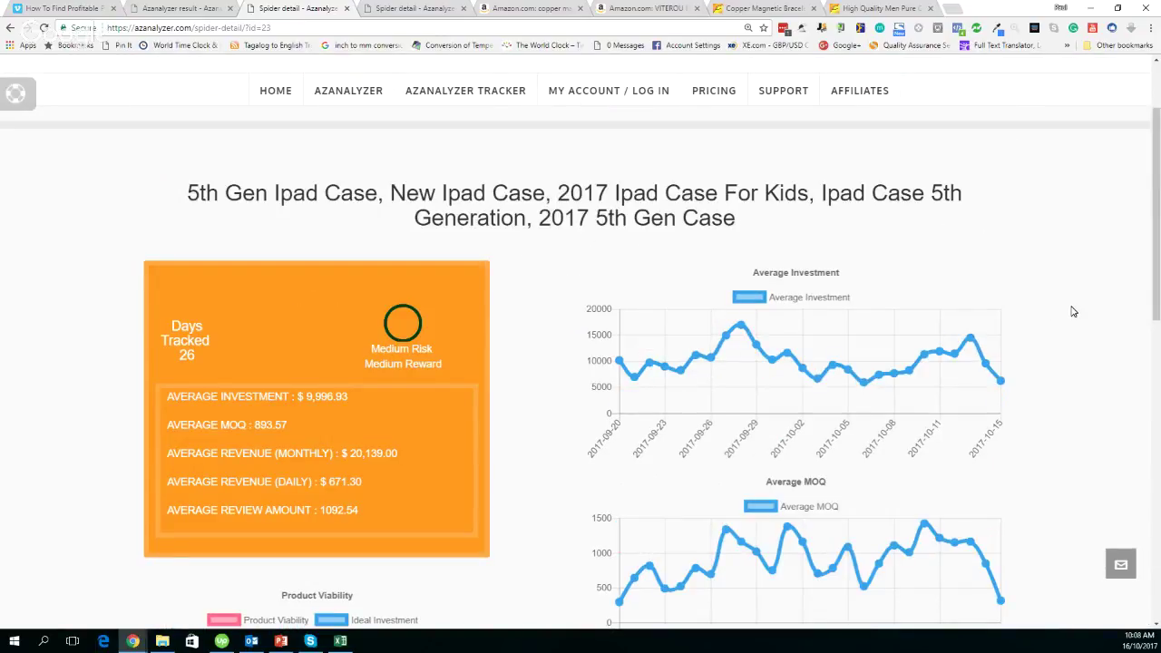
{"action": "scroll", "coordinate": [1073, 311], "scroll_direction": "up", "scroll_amount": 1}
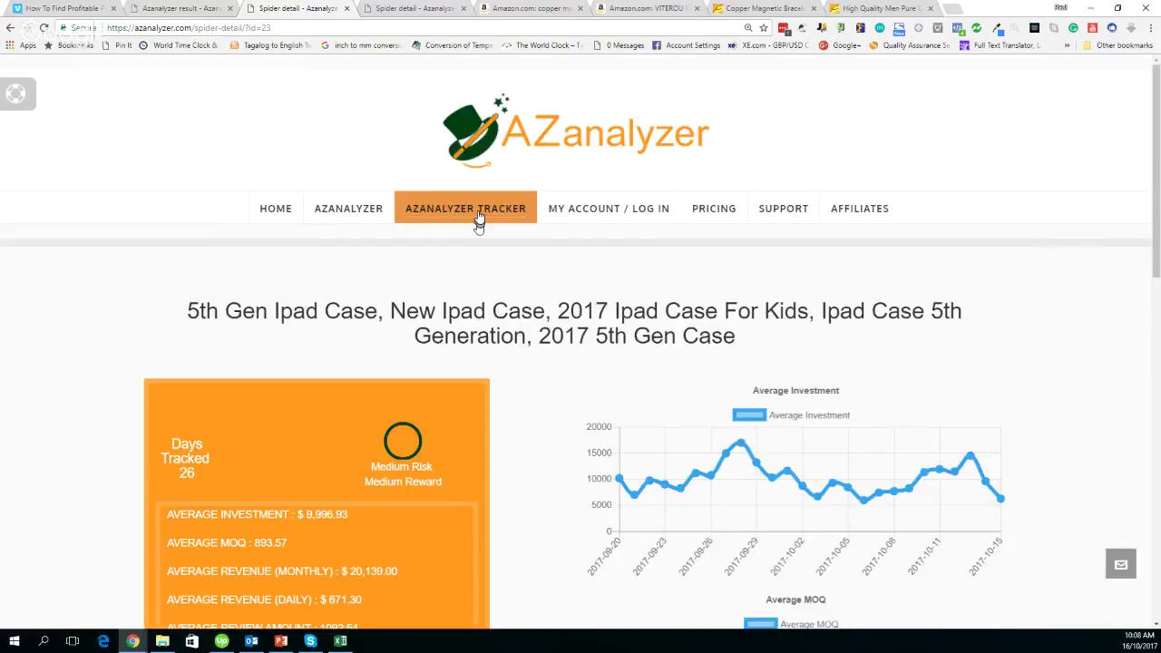
{"action": "left_click", "coordinate": [478, 217]}
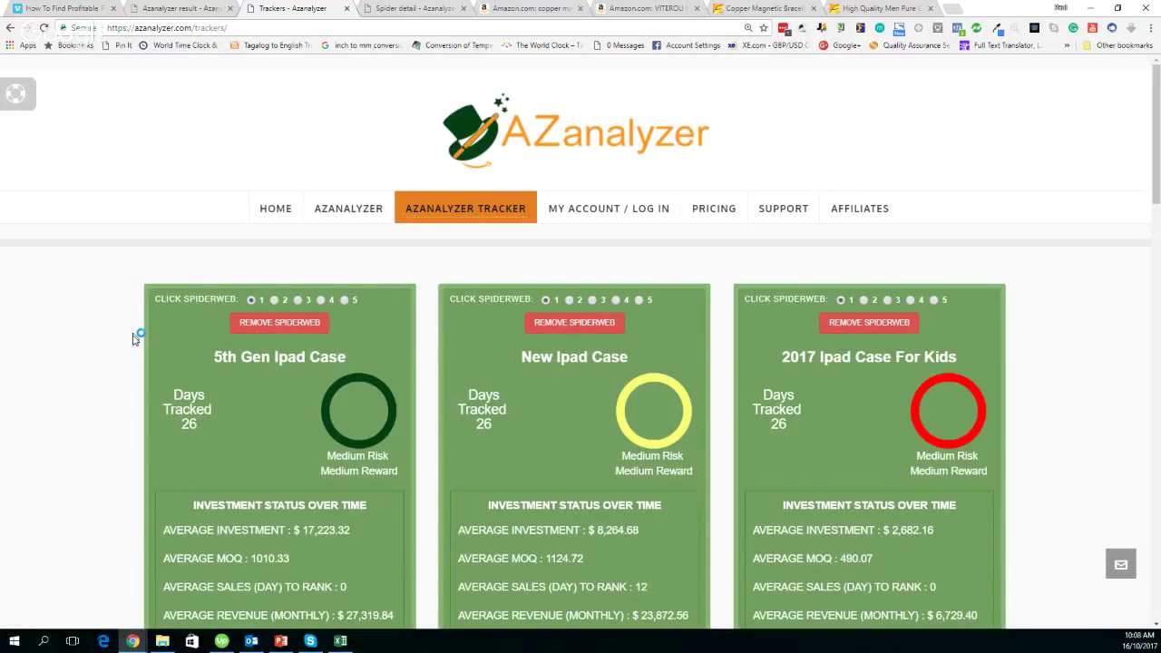
{"action": "scroll", "coordinate": [236, 272], "scroll_direction": "down", "scroll_amount": 1}
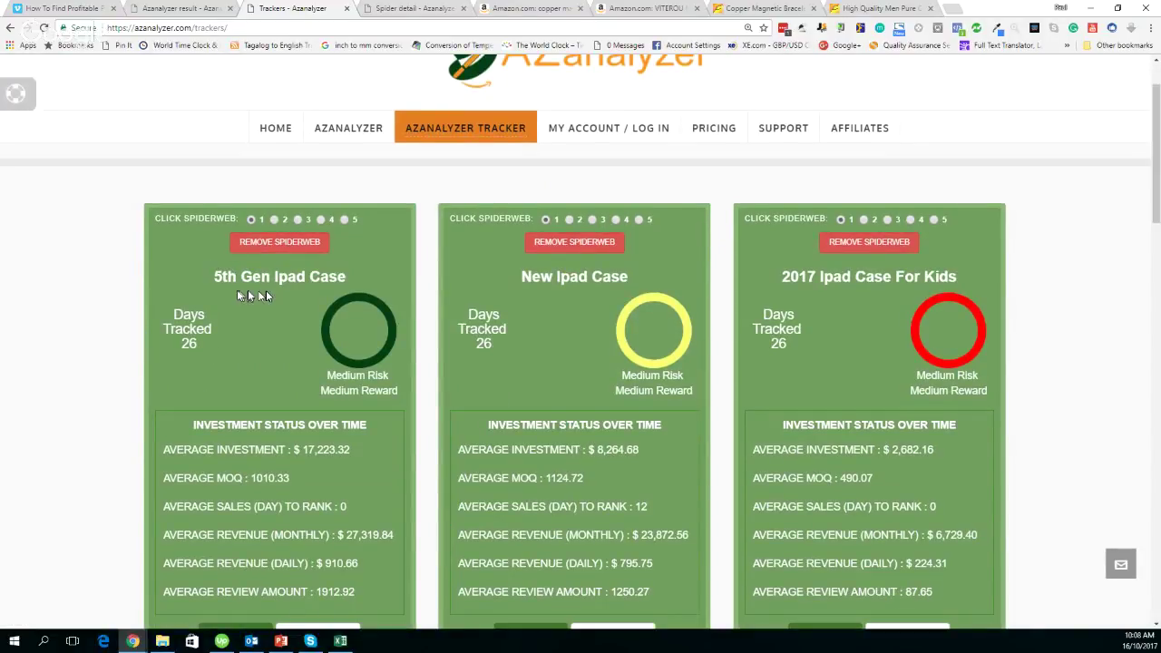
Step: Switch to Excel to review the copper bracelet keyword list in 1508118134.csv, and return to the tracker in Chrome
{"action": "left_click", "coordinate": [341, 641]}
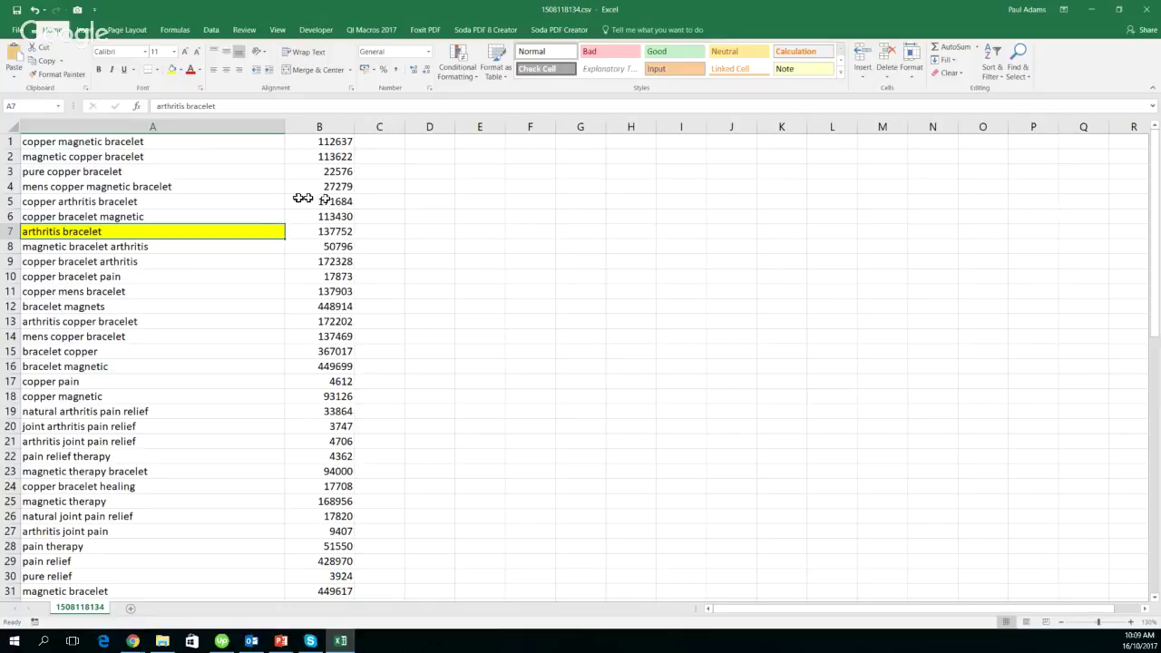
{"action": "left_click", "coordinate": [1093, 9]}
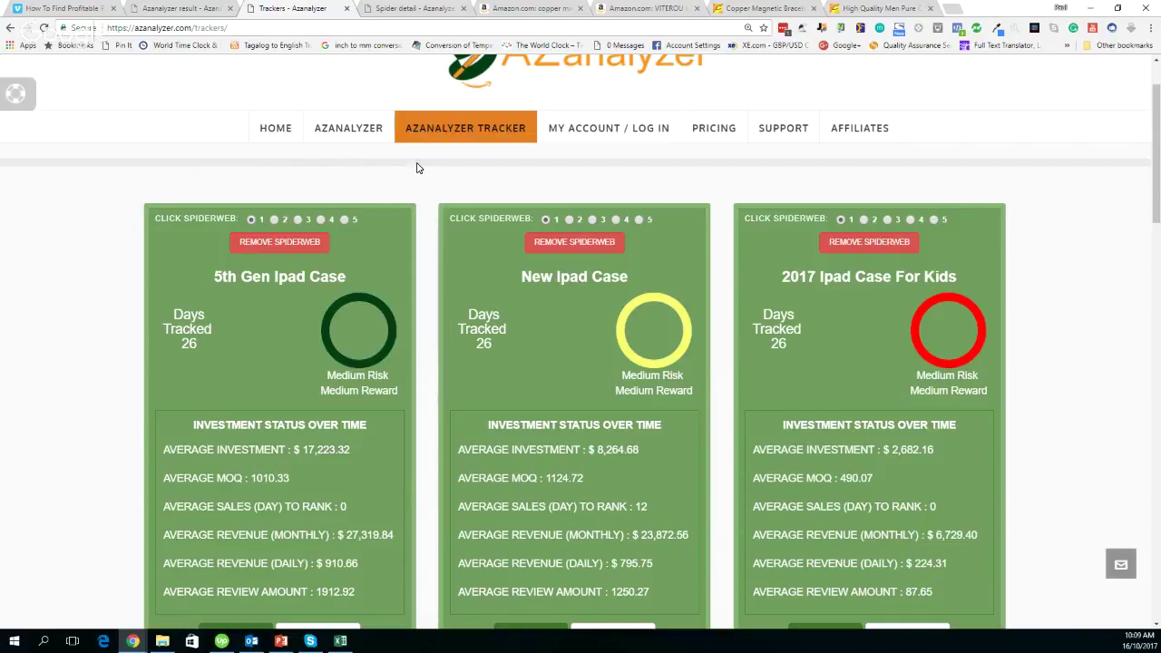
Step: Open AZanalyzer's pricing page and review the features included in the 14-day free plan
{"action": "left_click", "coordinate": [710, 132]}
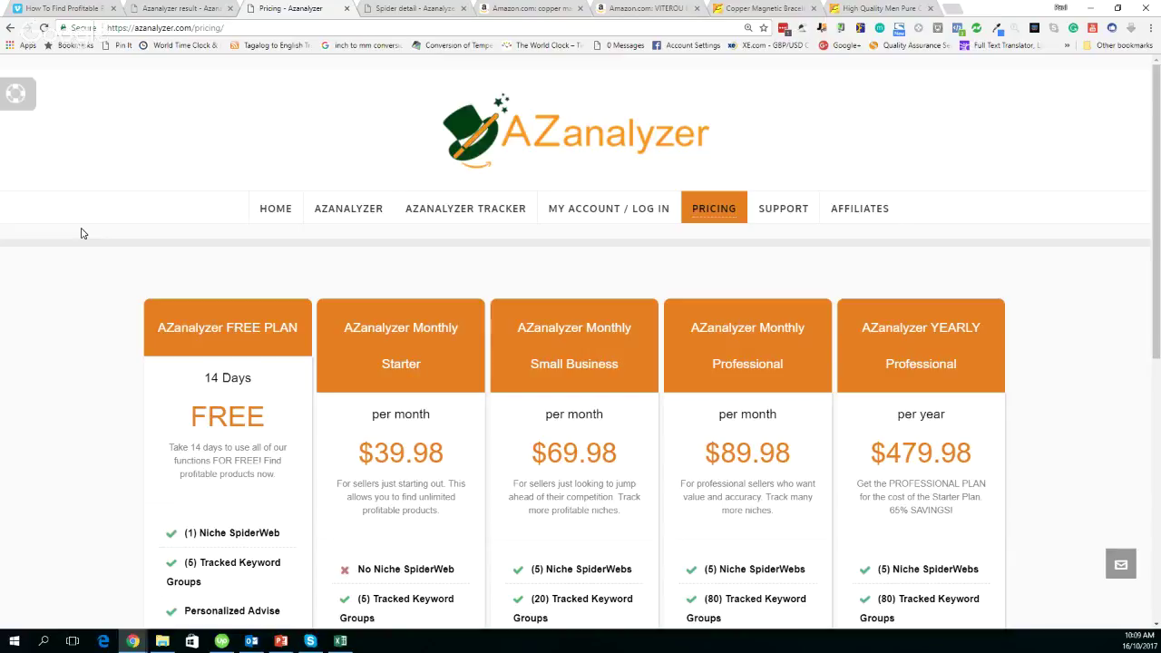
{"action": "scroll", "coordinate": [81, 233], "scroll_direction": "down", "scroll_amount": 1}
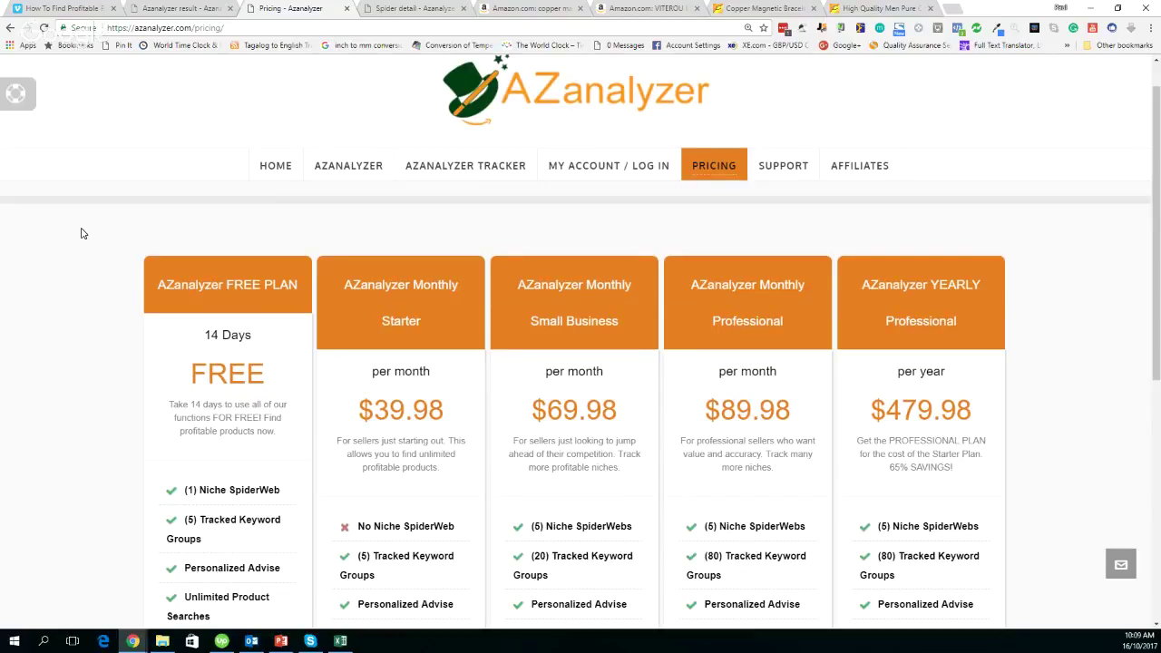
{"action": "scroll", "coordinate": [81, 233], "scroll_direction": "down", "scroll_amount": 3}
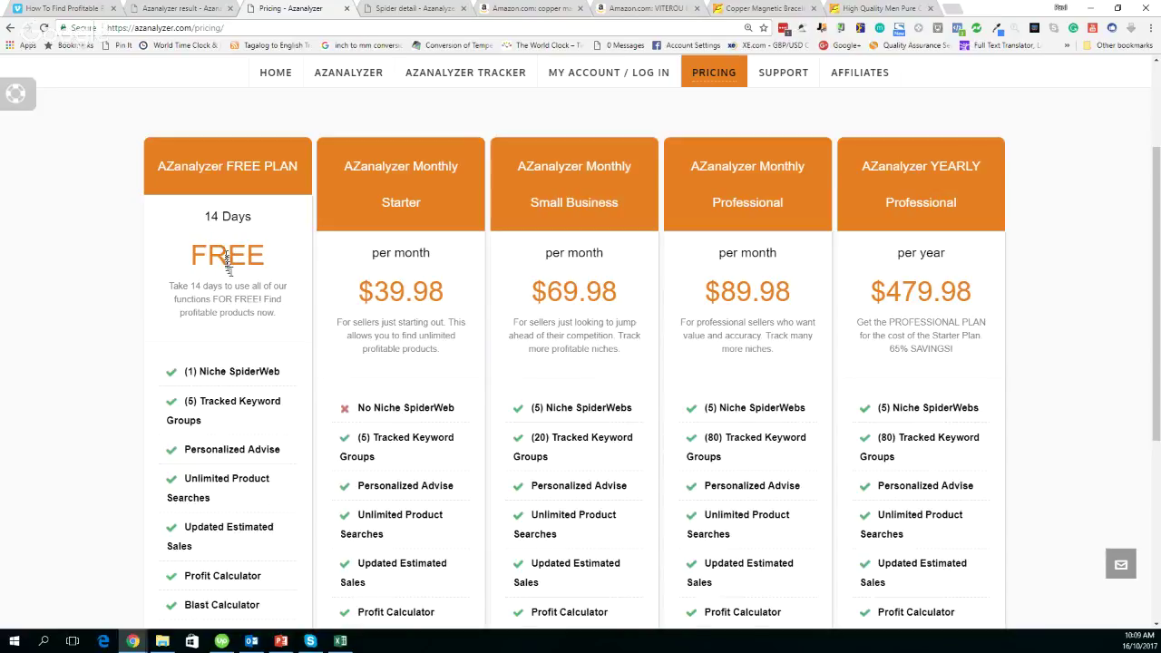
{"action": "scroll", "coordinate": [227, 260], "scroll_direction": "down", "scroll_amount": 1}
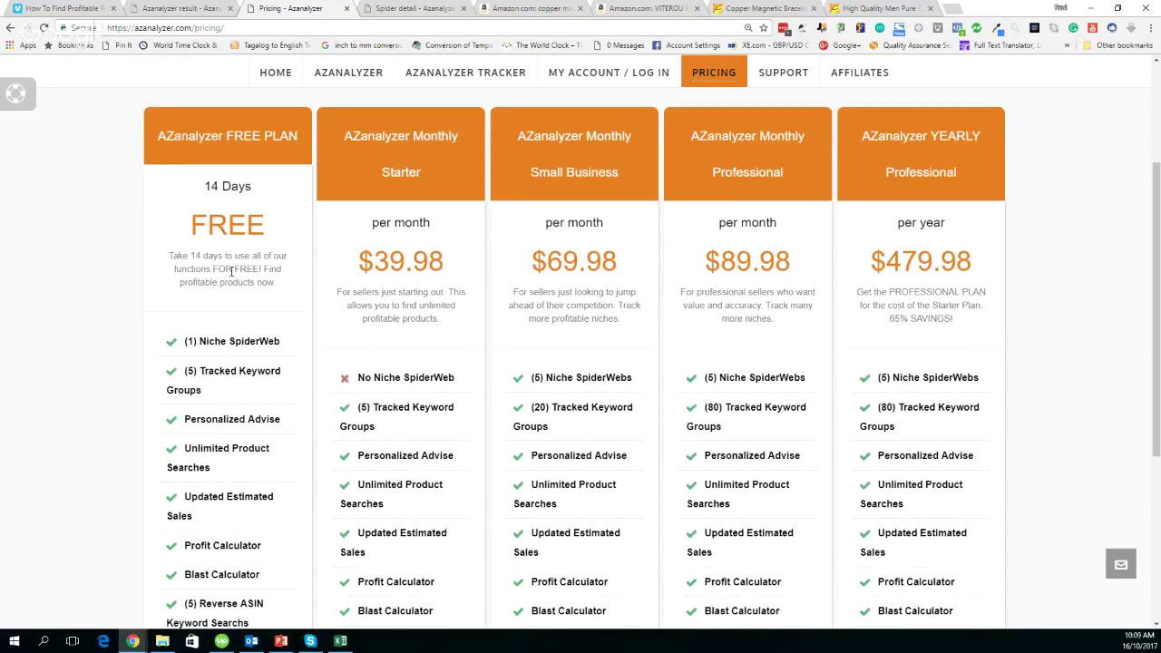
{"action": "scroll", "coordinate": [231, 270], "scroll_direction": "down", "scroll_amount": 3}
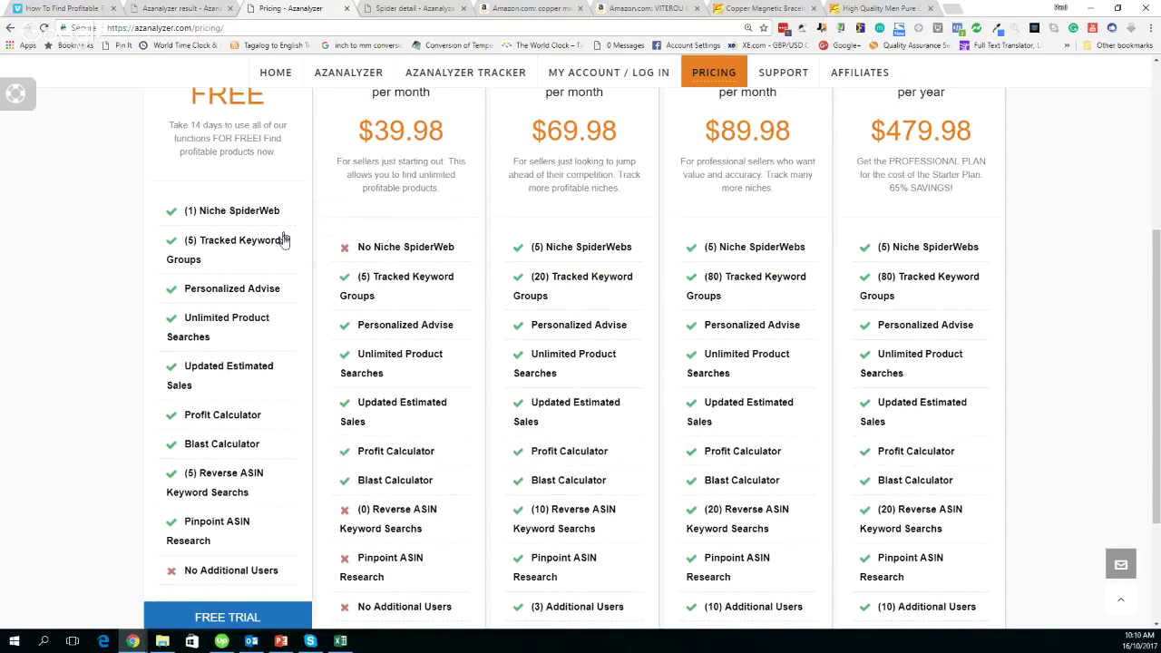
{"action": "mouse_move", "coordinate": [234, 253]}
{"action": "scroll", "coordinate": [132, 208], "scroll_direction": "down", "scroll_amount": 1}
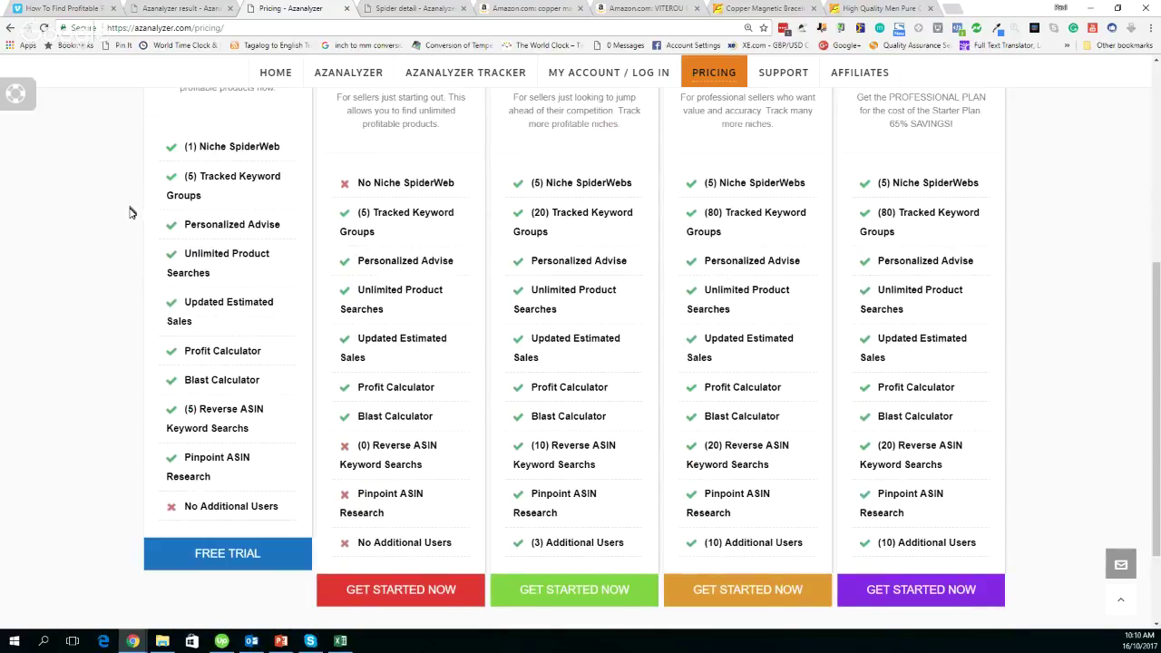
{"action": "scroll", "coordinate": [130, 399], "scroll_direction": "up", "scroll_amount": 1}
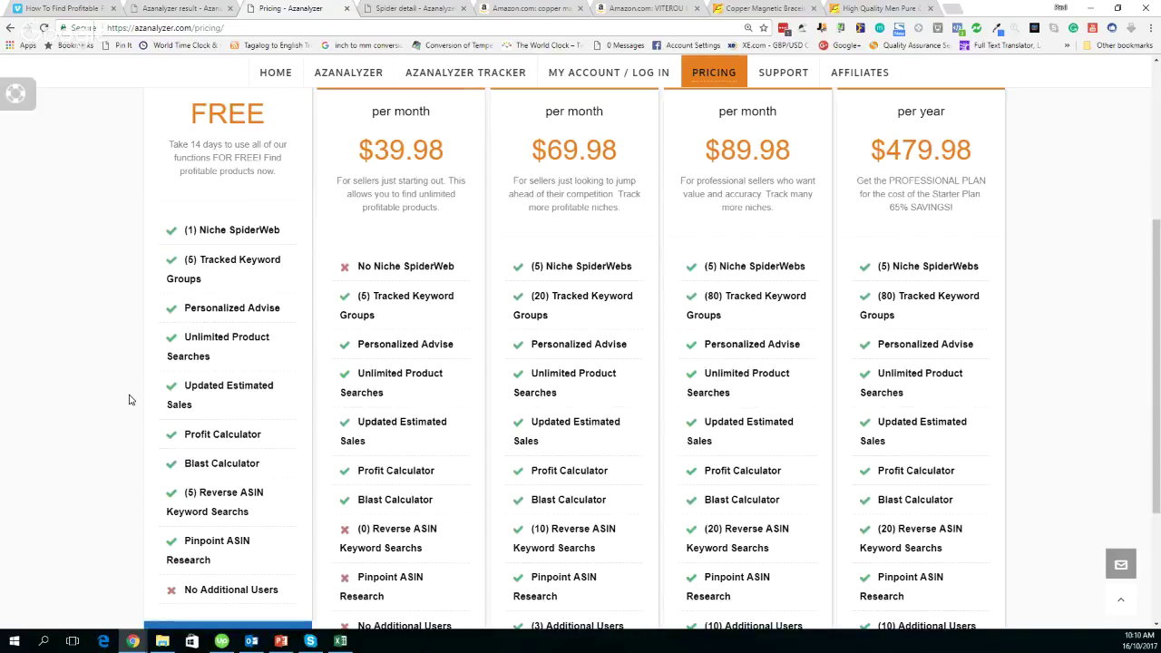
Step: Review the Monthly Starter plan's price and features alongside the other paid plans
{"action": "scroll", "coordinate": [431, 193], "scroll_direction": "up", "scroll_amount": 2}
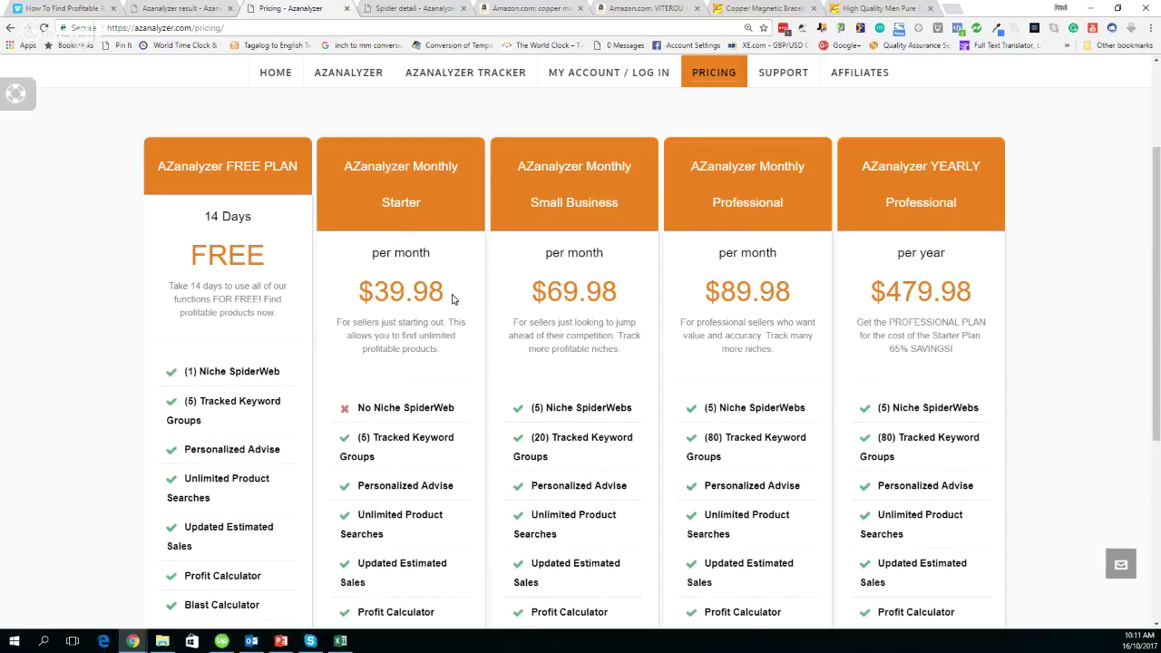
{"action": "scroll", "coordinate": [455, 301], "scroll_direction": "down", "scroll_amount": 1}
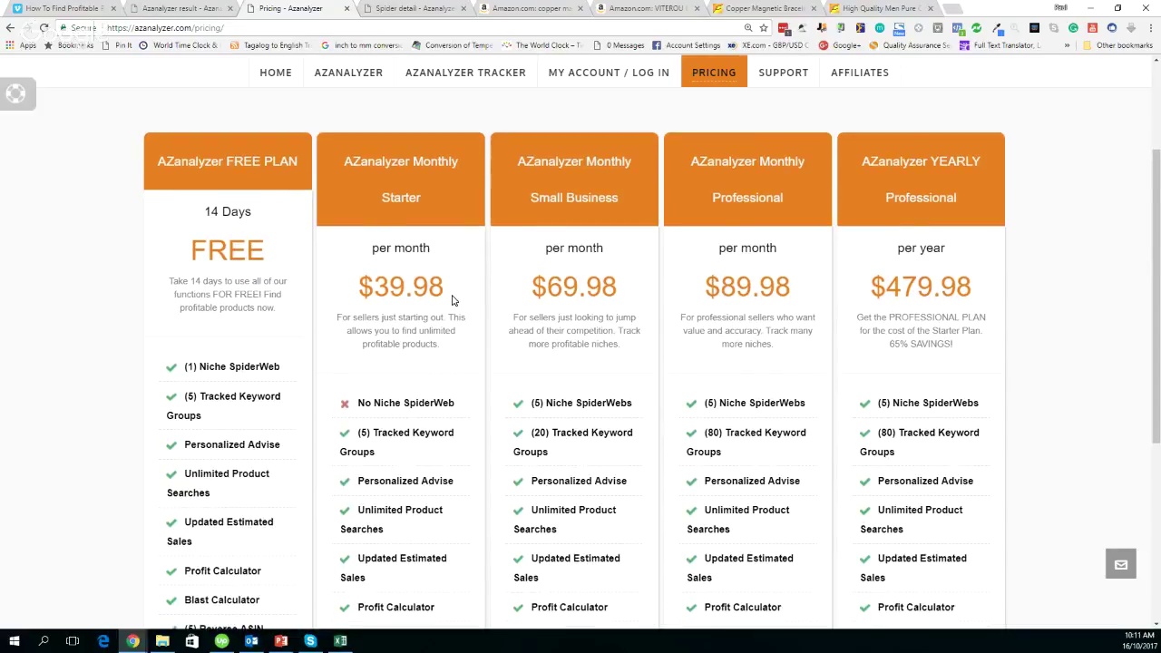
{"action": "scroll", "coordinate": [453, 300], "scroll_direction": "down", "scroll_amount": 1}
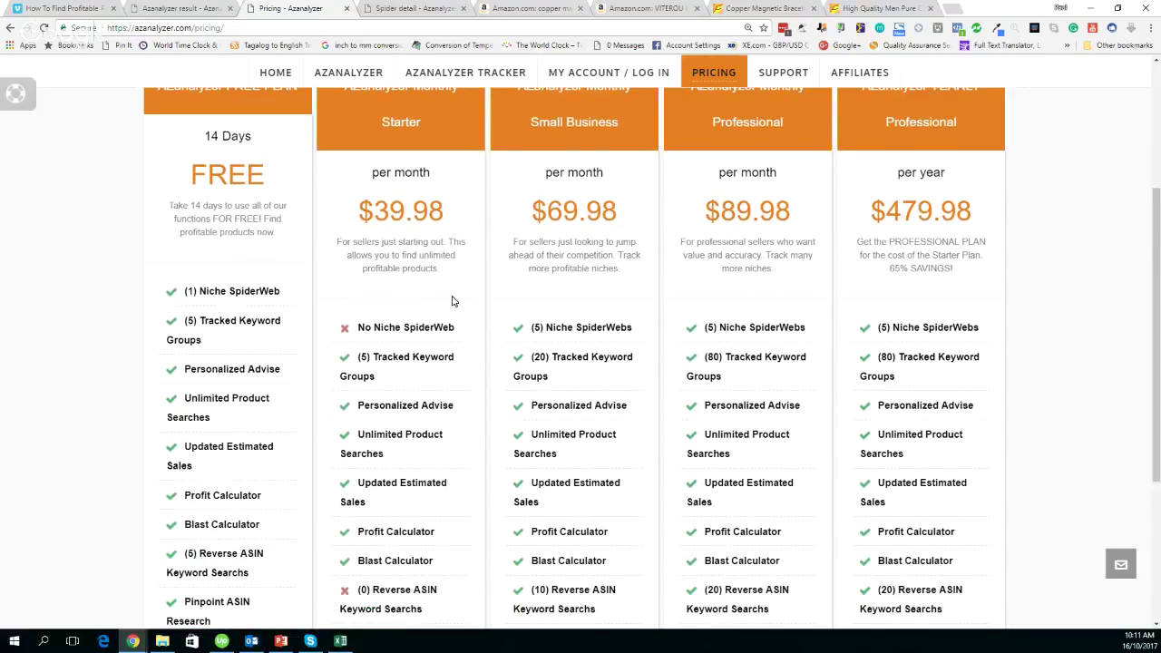
{"action": "mouse_move", "coordinate": [402, 340]}
{"action": "scroll", "coordinate": [433, 309], "scroll_direction": "down", "scroll_amount": 1}
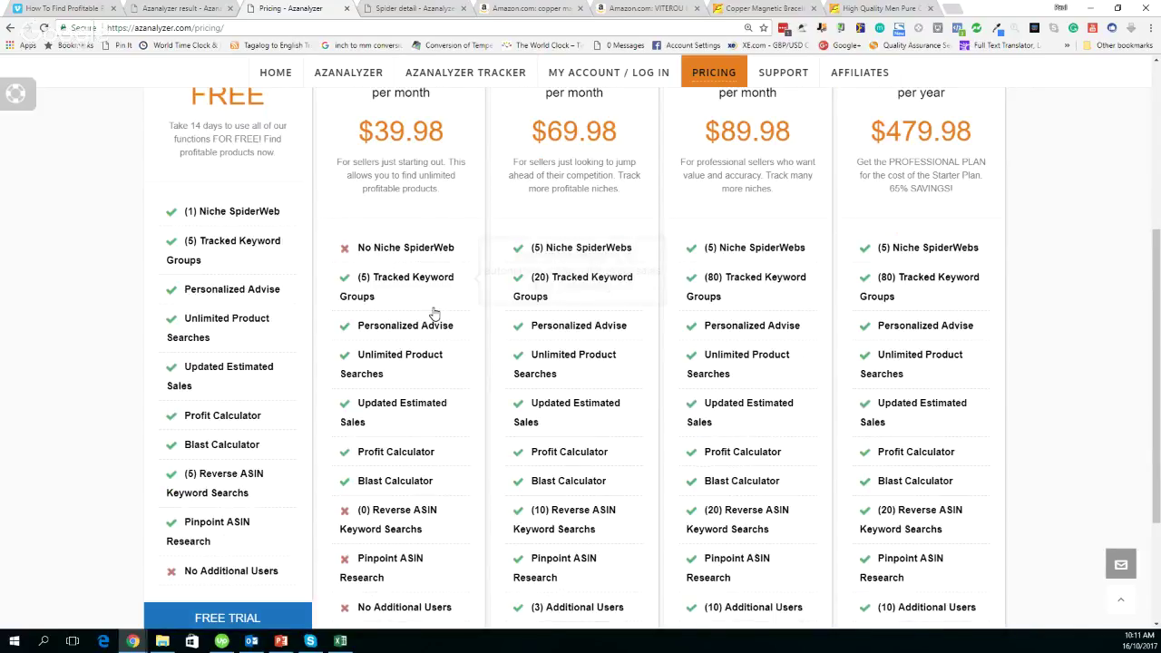
{"action": "scroll", "coordinate": [434, 313], "scroll_direction": "down", "scroll_amount": 1}
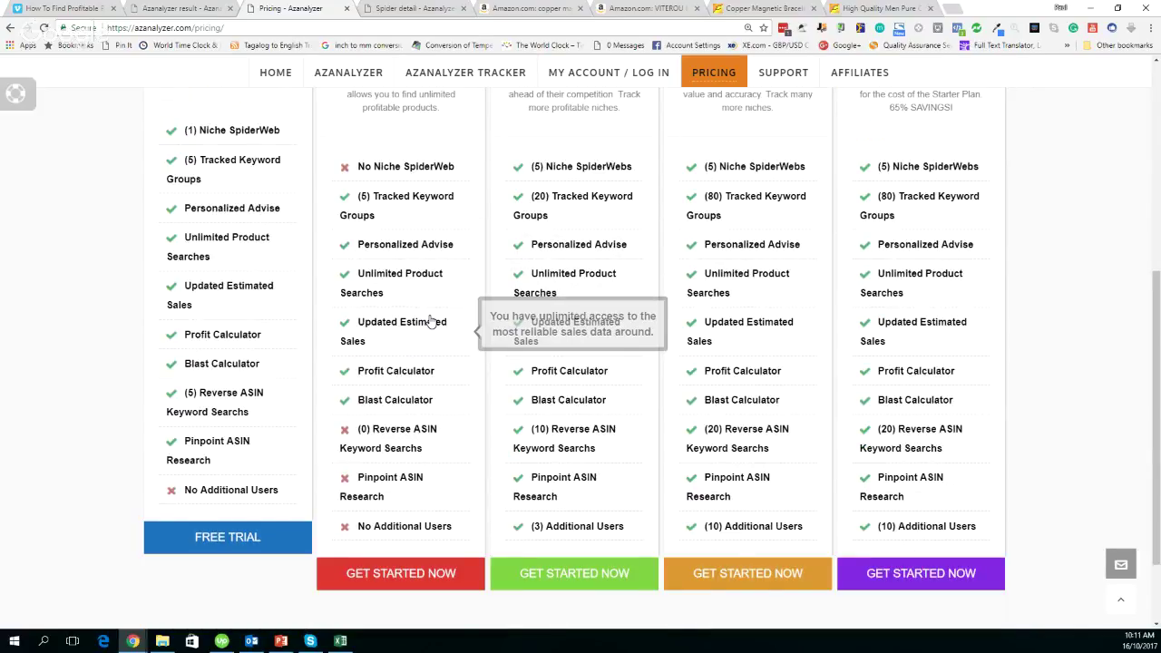
{"action": "scroll", "coordinate": [121, 435], "scroll_direction": "up", "scroll_amount": 4}
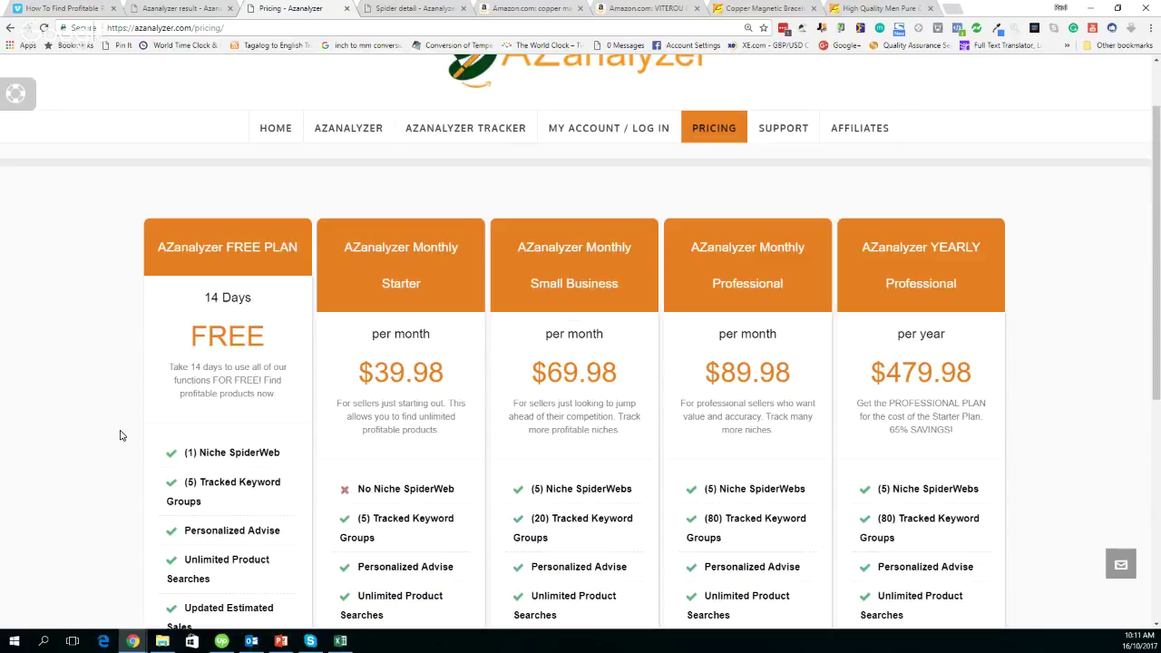